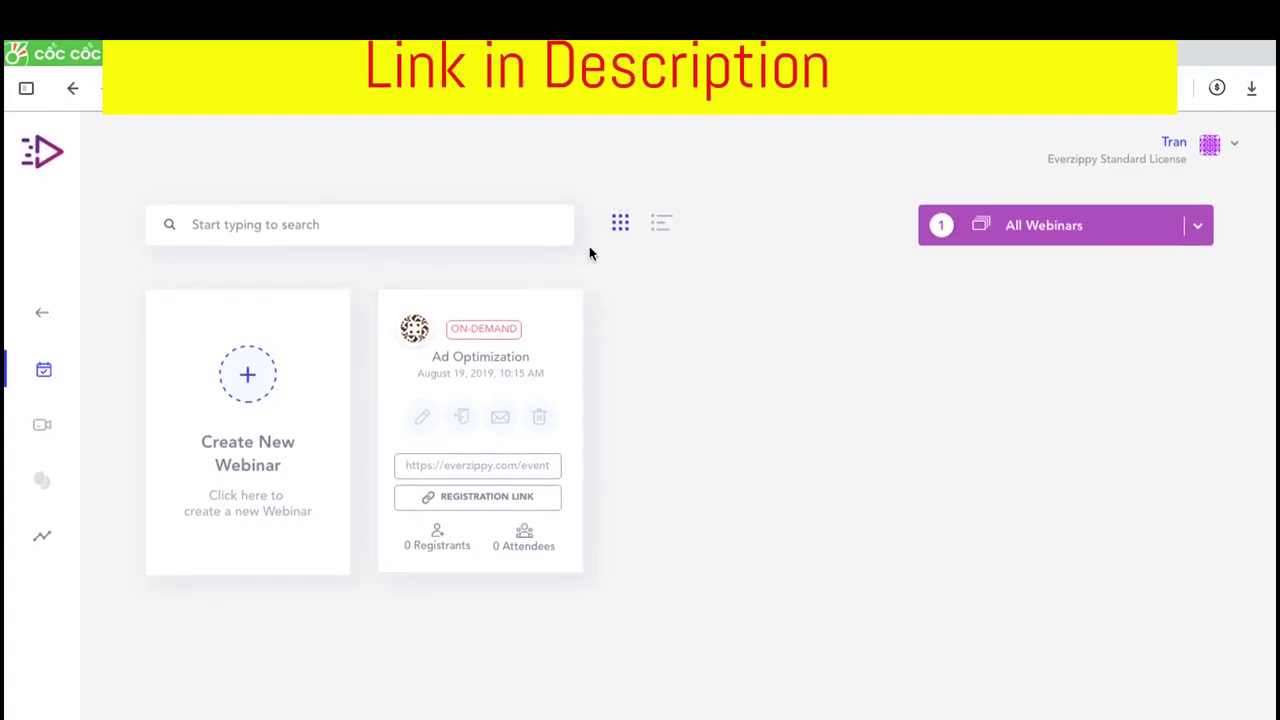
Look over the All Webinars type filter and the account menu, then close the menu
{"action": "left_click", "coordinate": [1195, 229]}
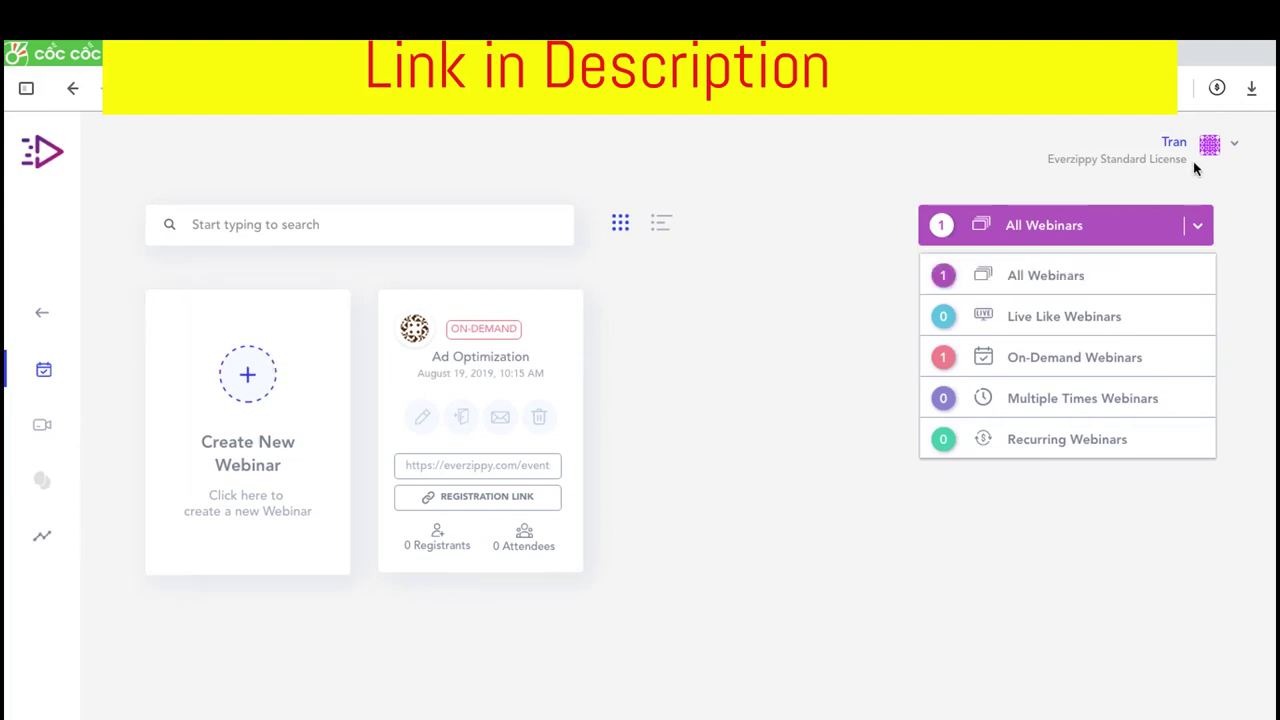
{"action": "left_click", "coordinate": [1236, 145]}
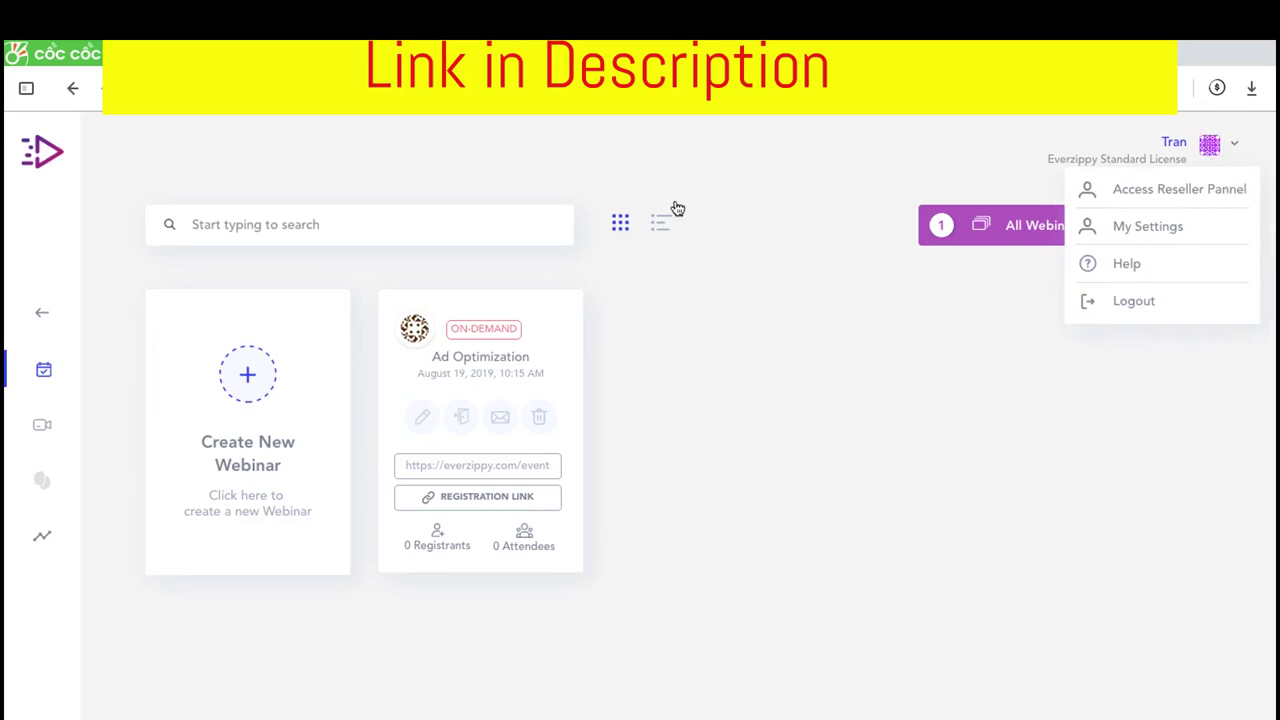
{"action": "left_click", "coordinate": [255, 368]}
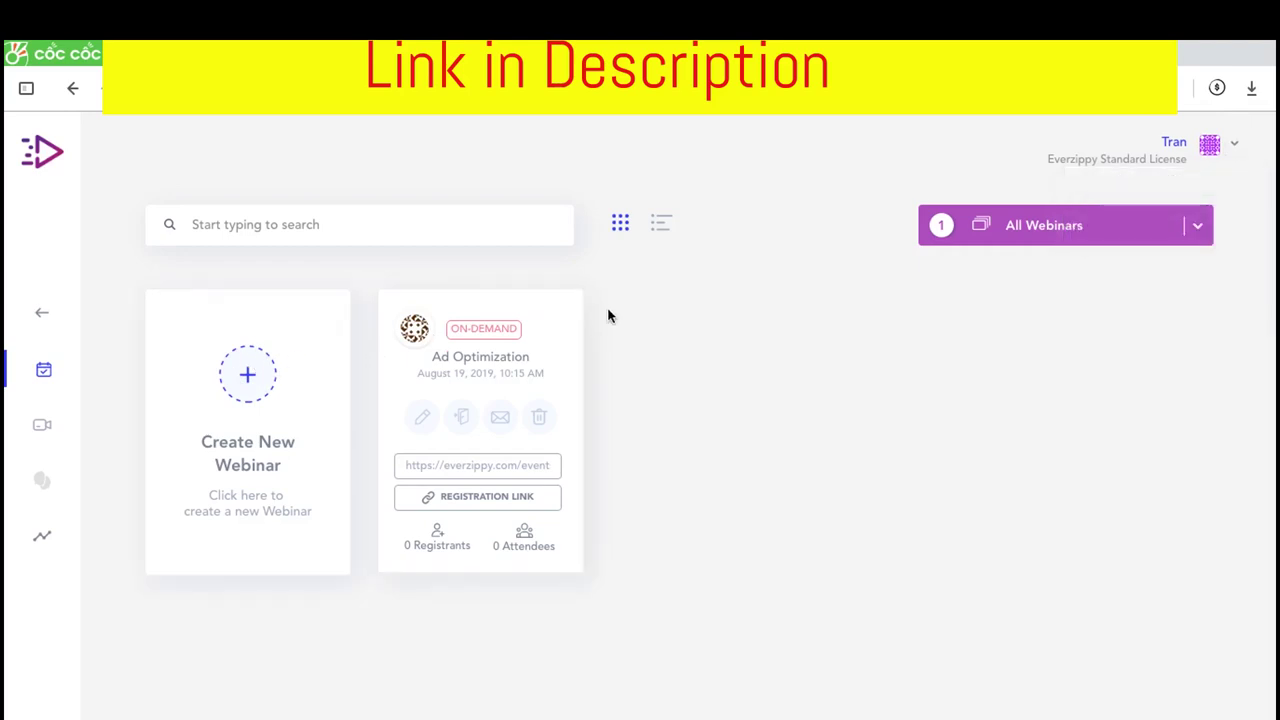
{"action": "scroll", "coordinate": [487, 481], "scroll_direction": "down", "scroll_amount": 5}
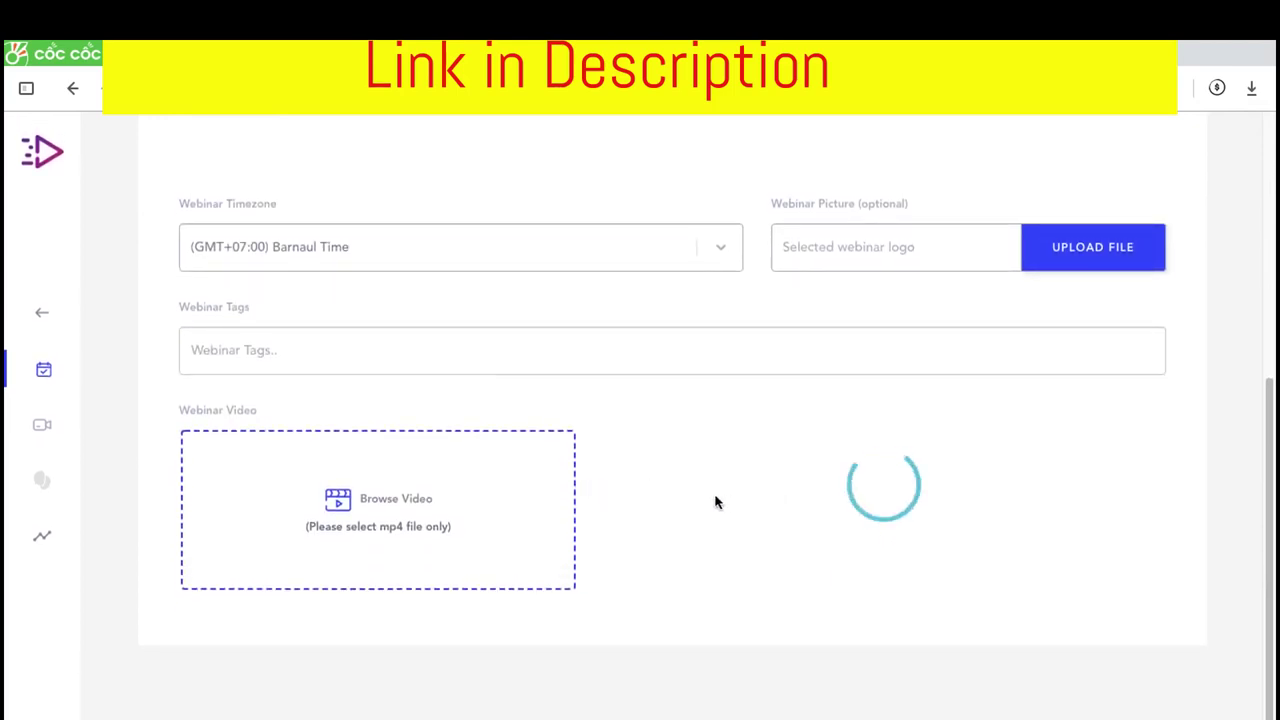
{"action": "scroll", "coordinate": [629, 420], "scroll_direction": "up", "scroll_amount": 3}
{"action": "scroll", "coordinate": [628, 400], "scroll_direction": "down", "scroll_amount": 2}
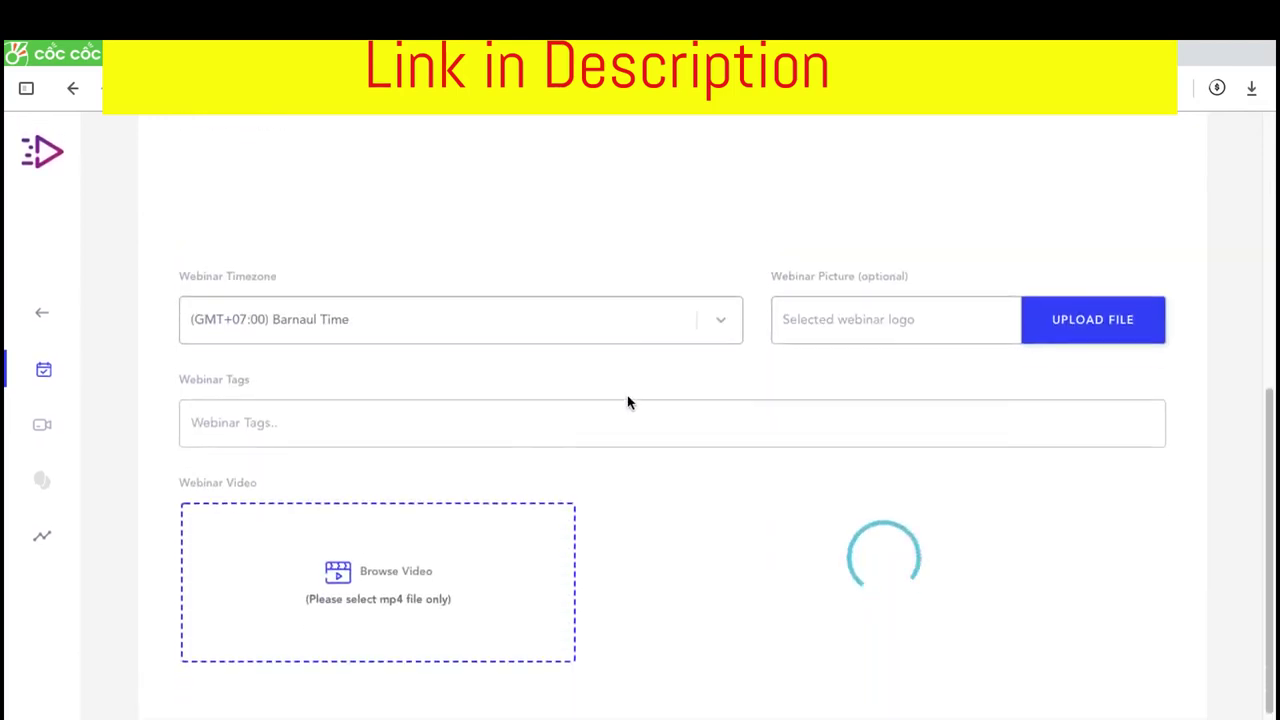
{"action": "scroll", "coordinate": [580, 415], "scroll_direction": "up", "scroll_amount": 3}
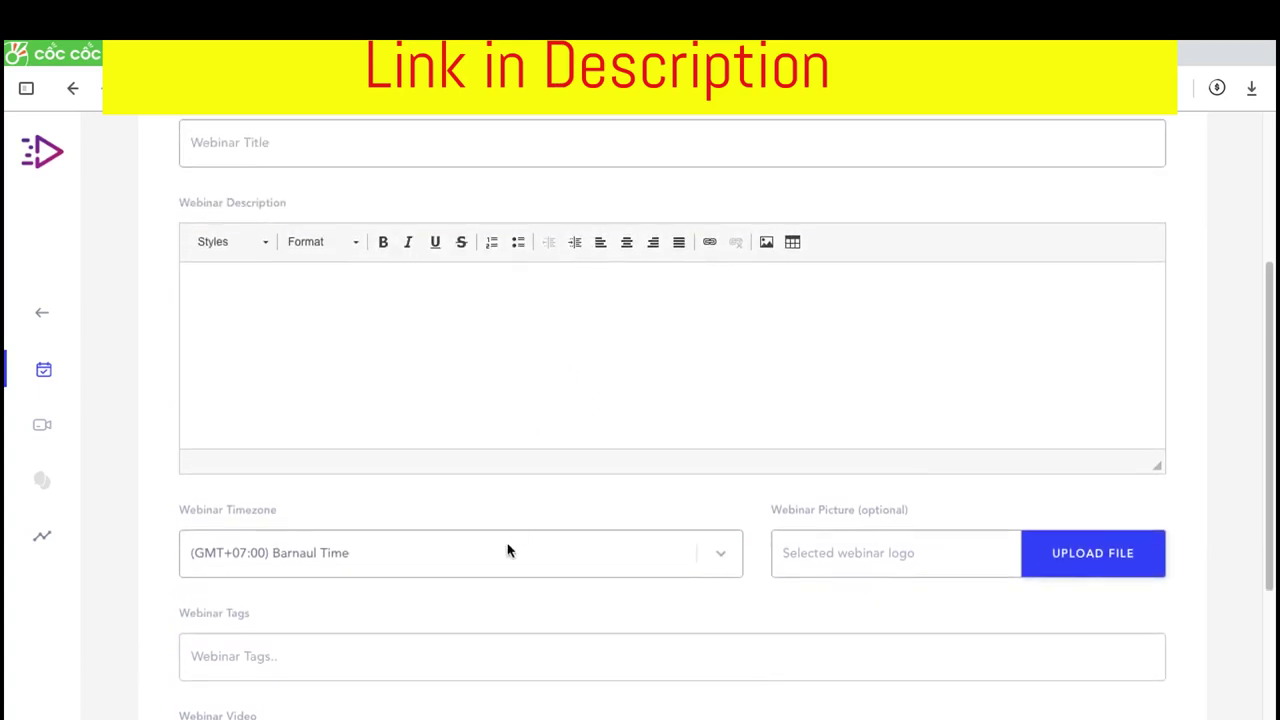
{"action": "scroll", "coordinate": [671, 486], "scroll_direction": "down", "scroll_amount": 2}
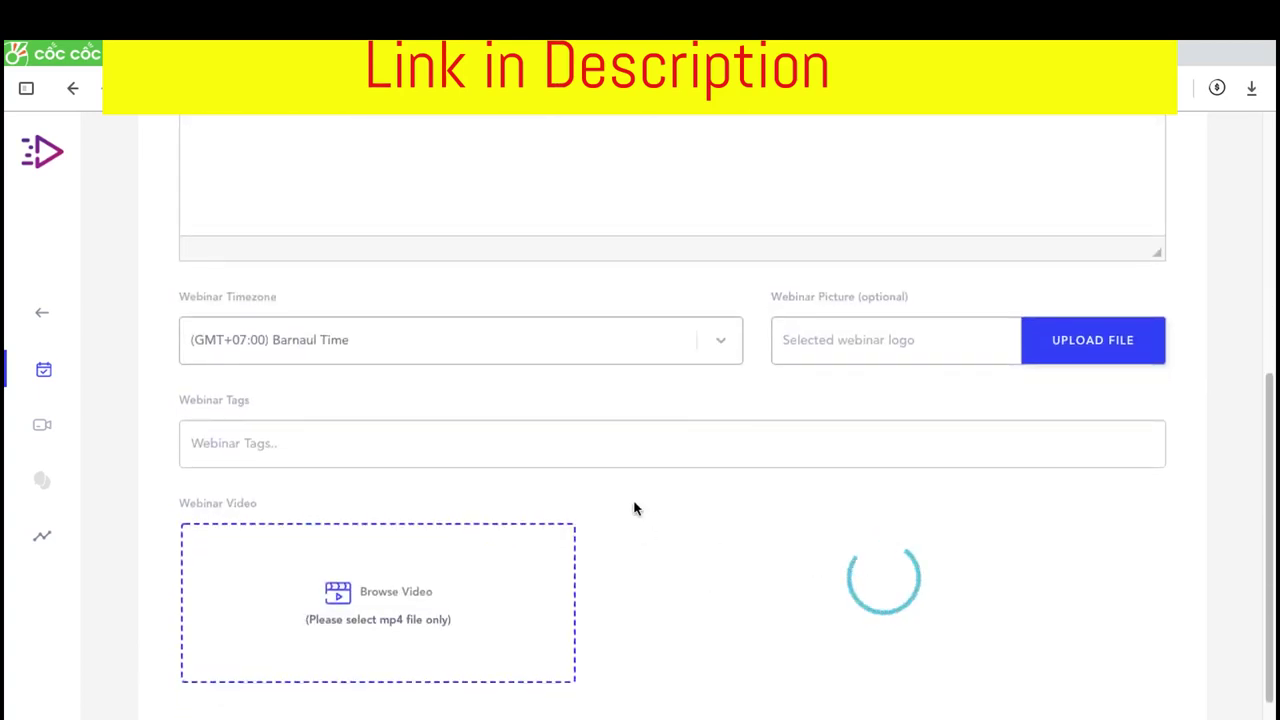
{"action": "scroll", "coordinate": [634, 509], "scroll_direction": "up", "scroll_amount": 1}
{"action": "scroll", "coordinate": [634, 497], "scroll_direction": "up", "scroll_amount": 3}
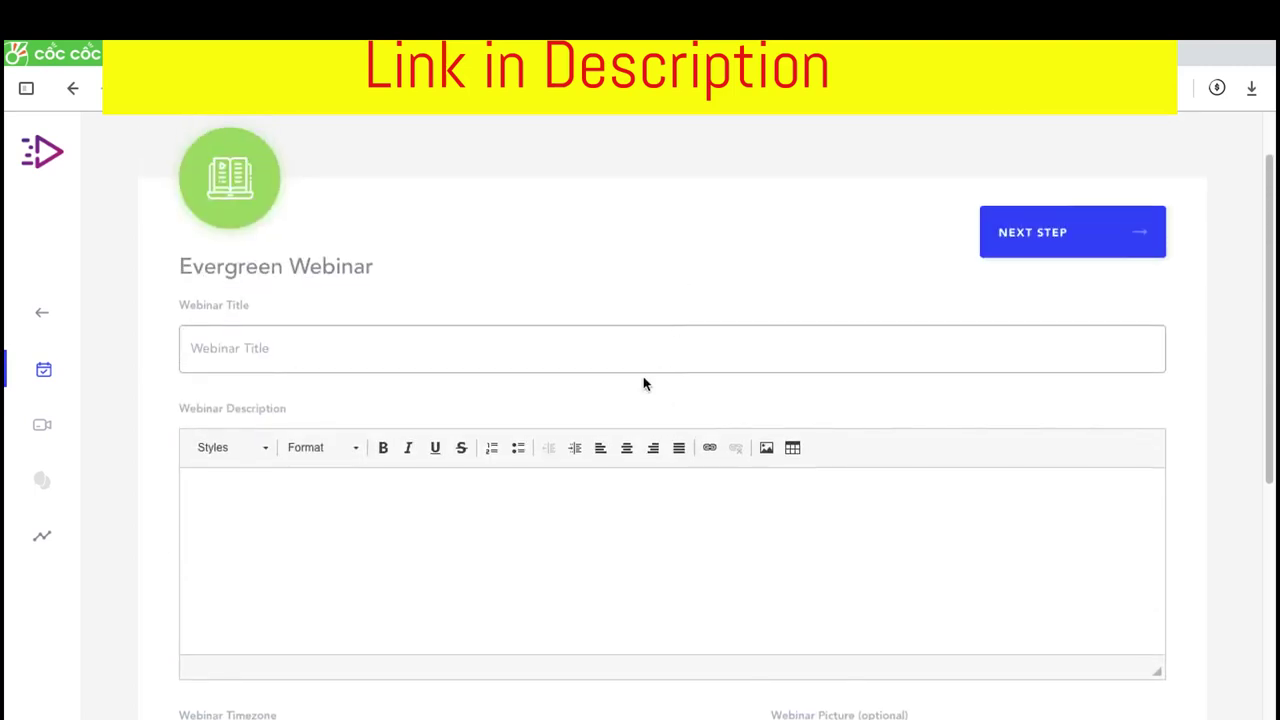
{"action": "scroll", "coordinate": [644, 380], "scroll_direction": "down", "scroll_amount": 5}
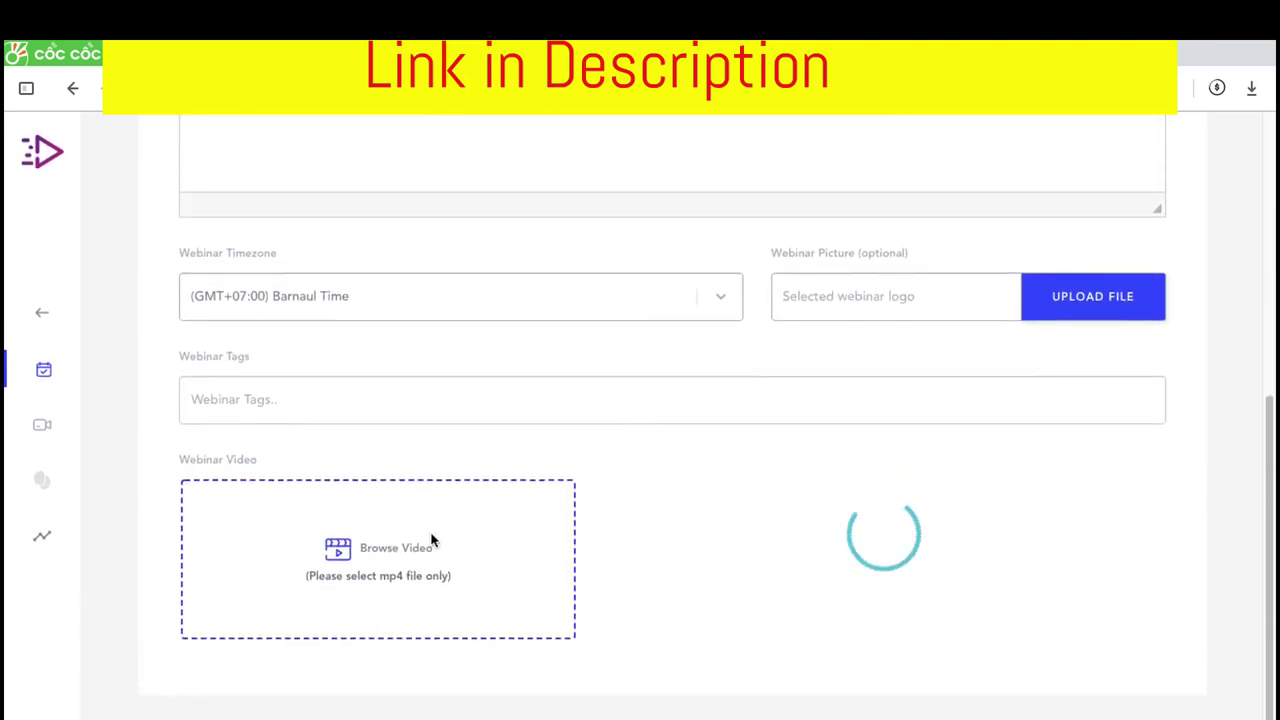
{"action": "scroll", "coordinate": [517, 409], "scroll_direction": "up", "scroll_amount": 5}
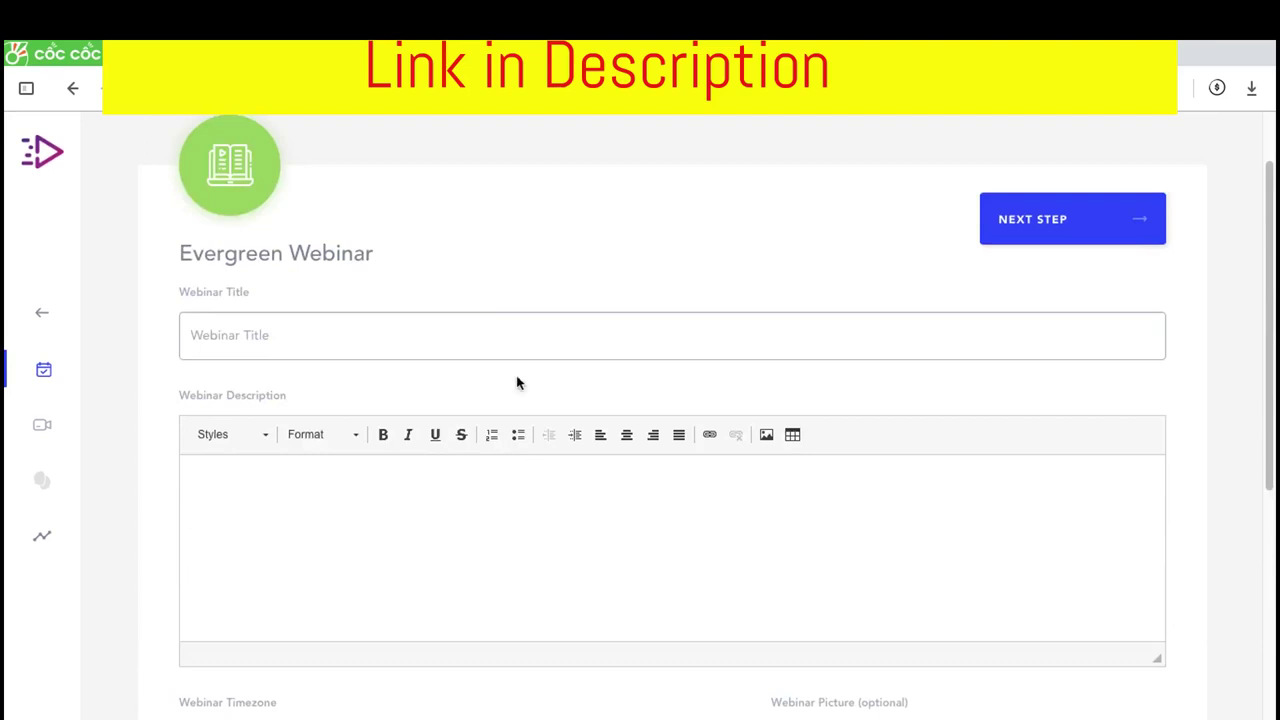
{"action": "left_click", "coordinate": [402, 345]}
{"action": "scroll", "coordinate": [408, 548], "scroll_direction": "down", "scroll_amount": 2}
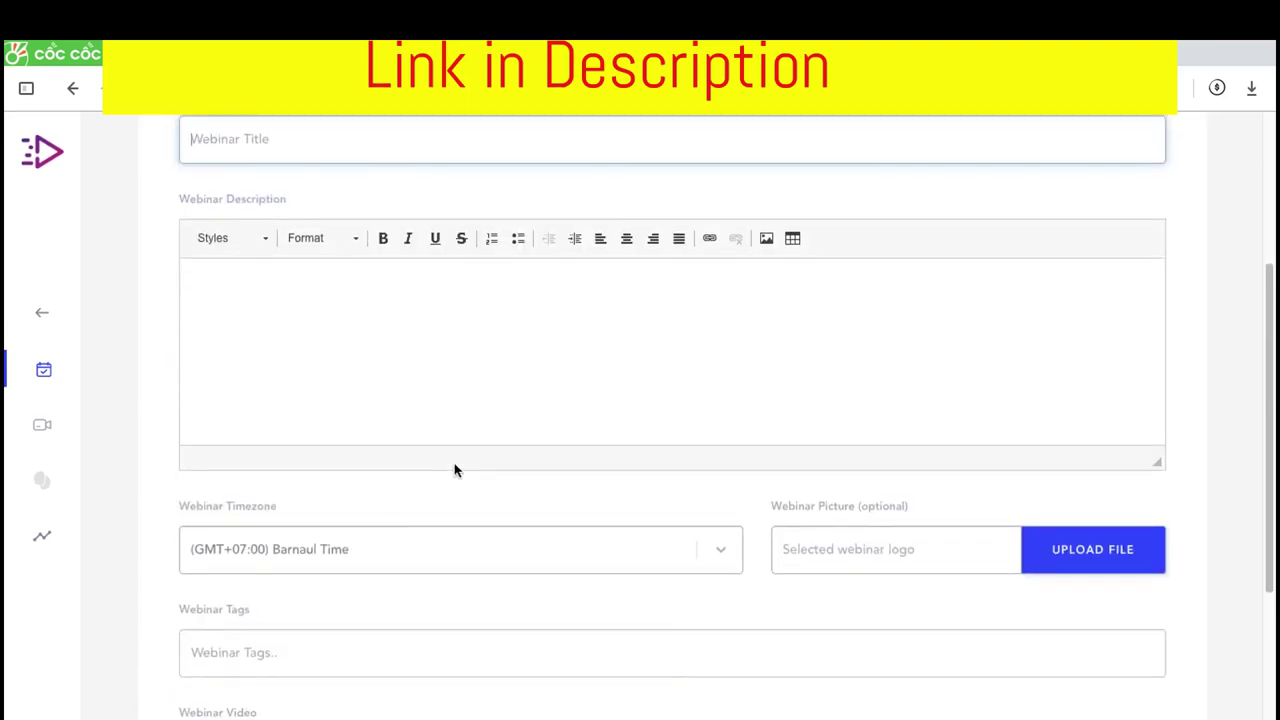
Upload 'Ldailyjobkillerlogo copy.png' as the webinar logo, cropped to cover the whole logo
{"action": "scroll", "coordinate": [454, 470], "scroll_direction": "down", "scroll_amount": 1}
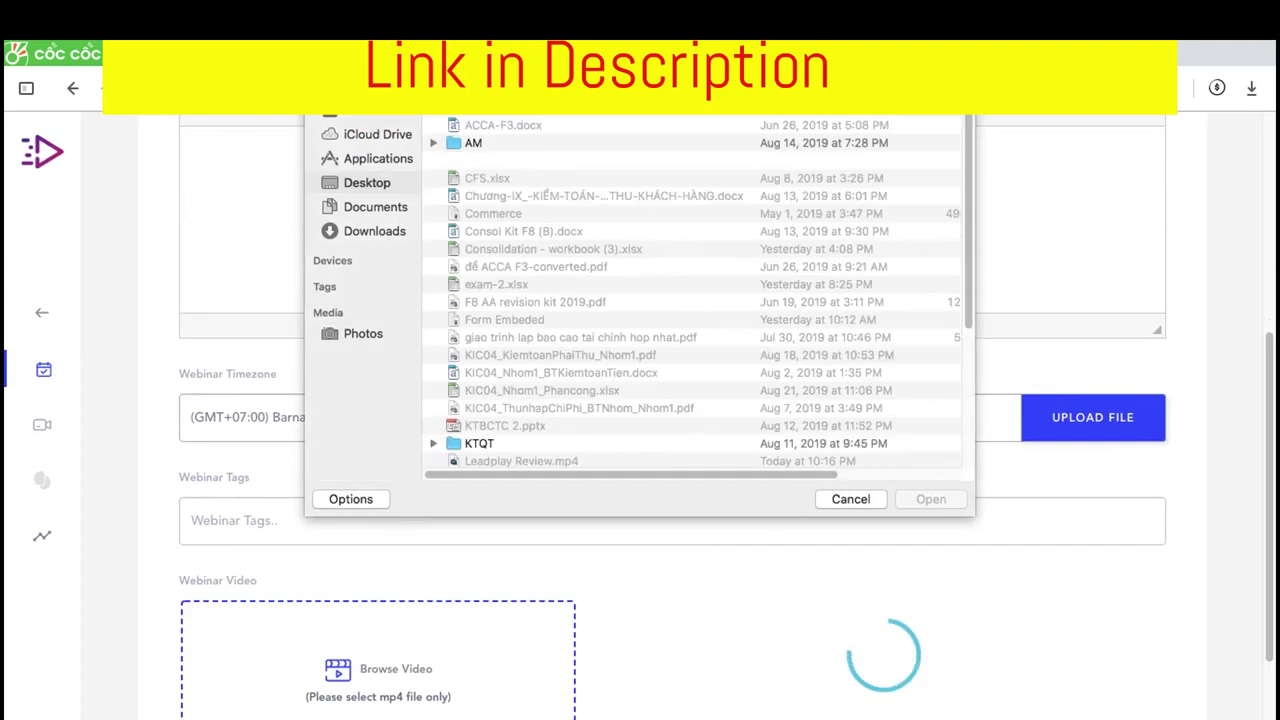
{"action": "type", "text": "Ldailyjobkillerlogo"}
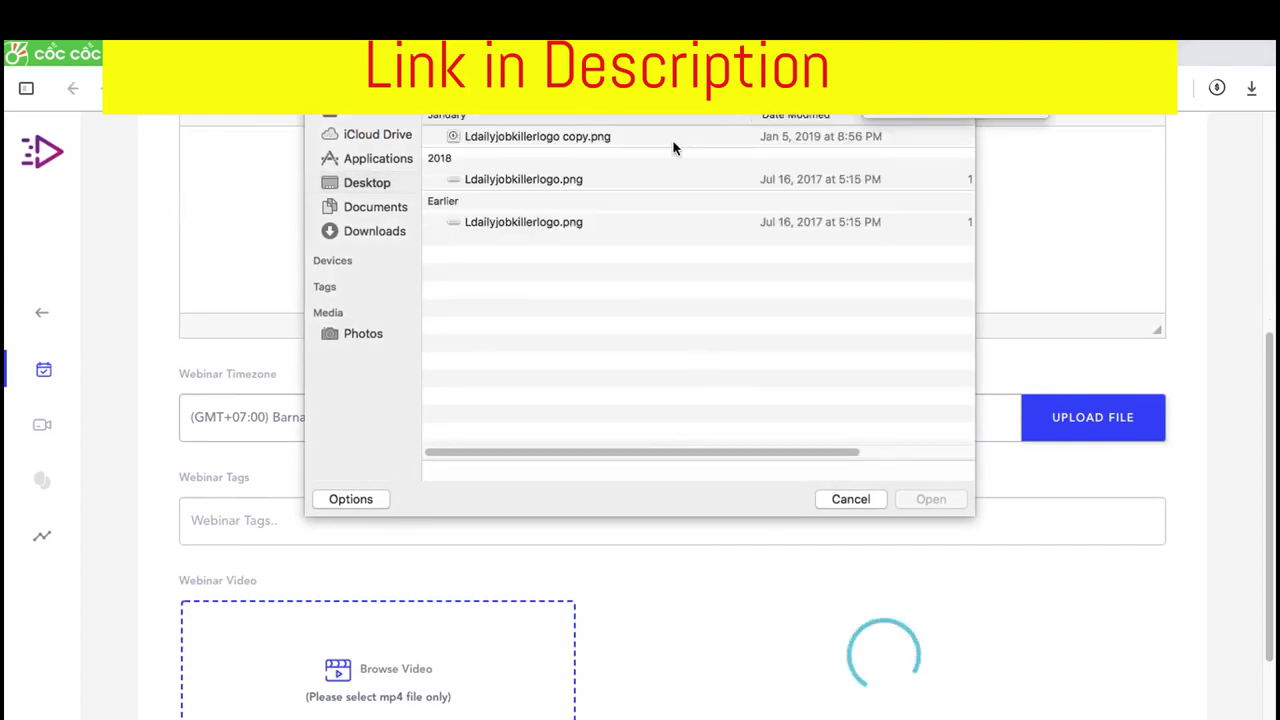
{"action": "left_click", "coordinate": [617, 136]}
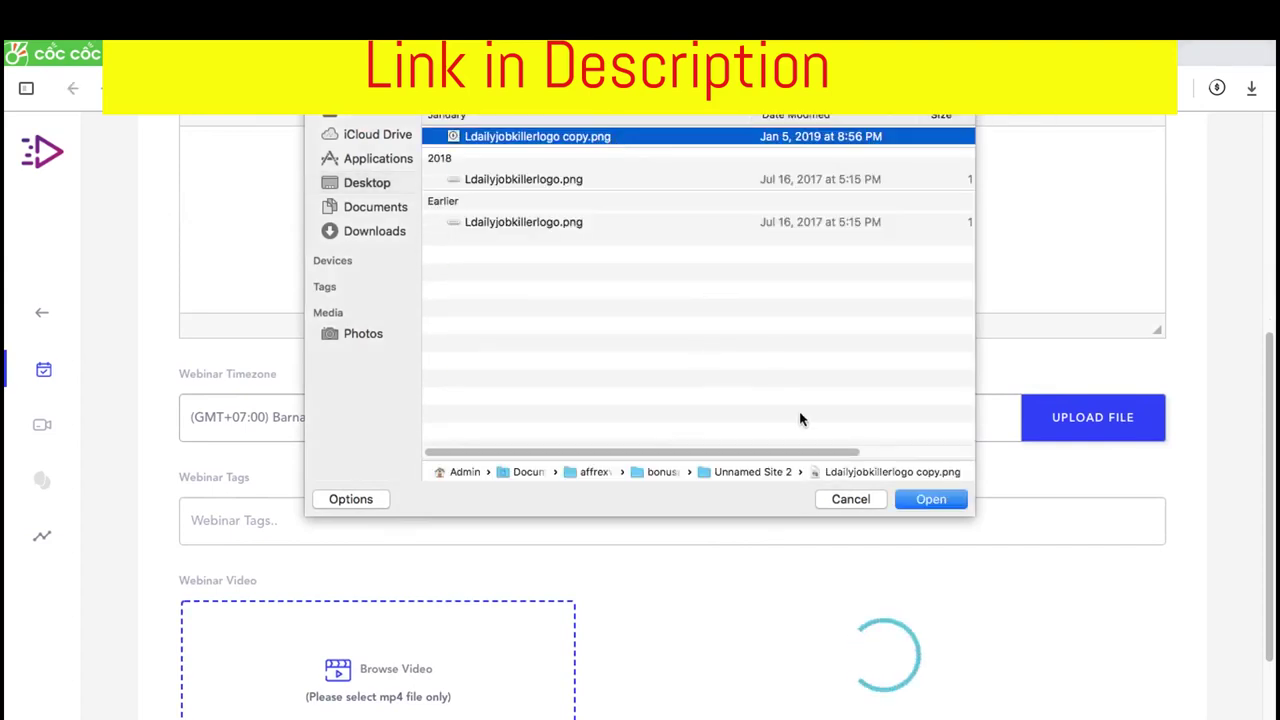
{"action": "left_click", "coordinate": [930, 499]}
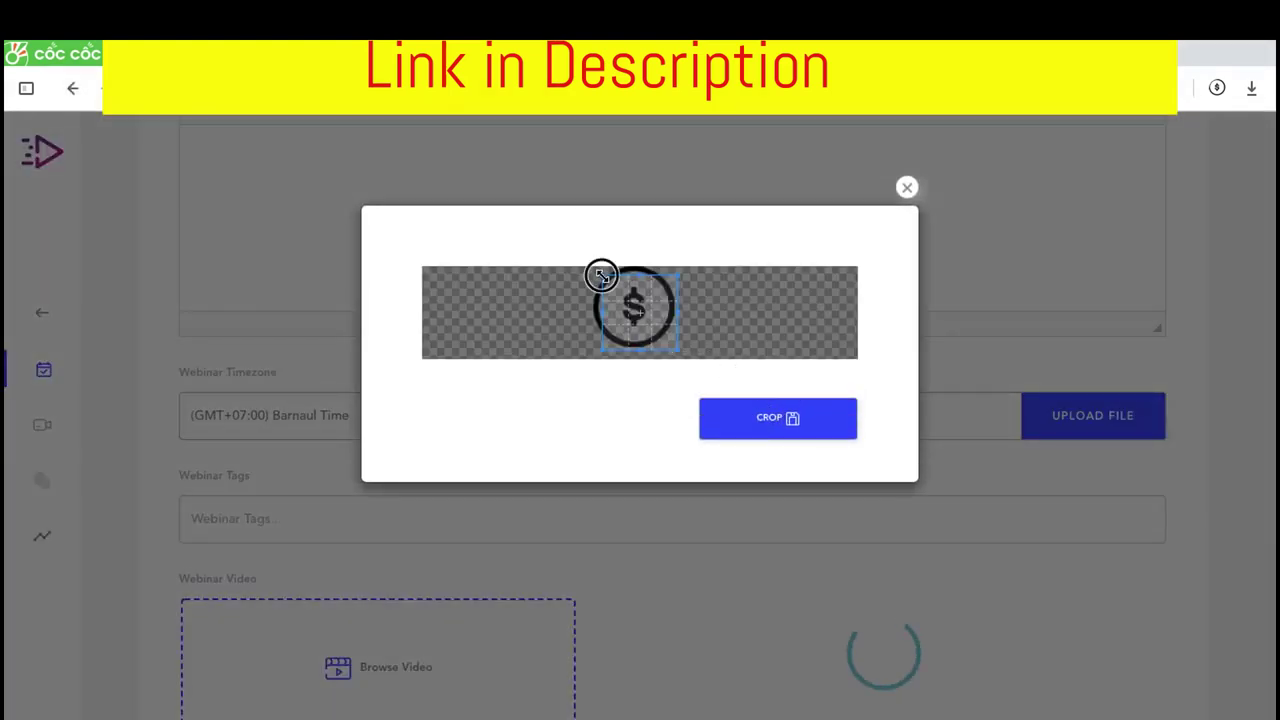
{"action": "left_click_drag", "start_coordinate": [601, 276], "coordinate": [554, 243]}
{"action": "left_click", "coordinate": [740, 416]}
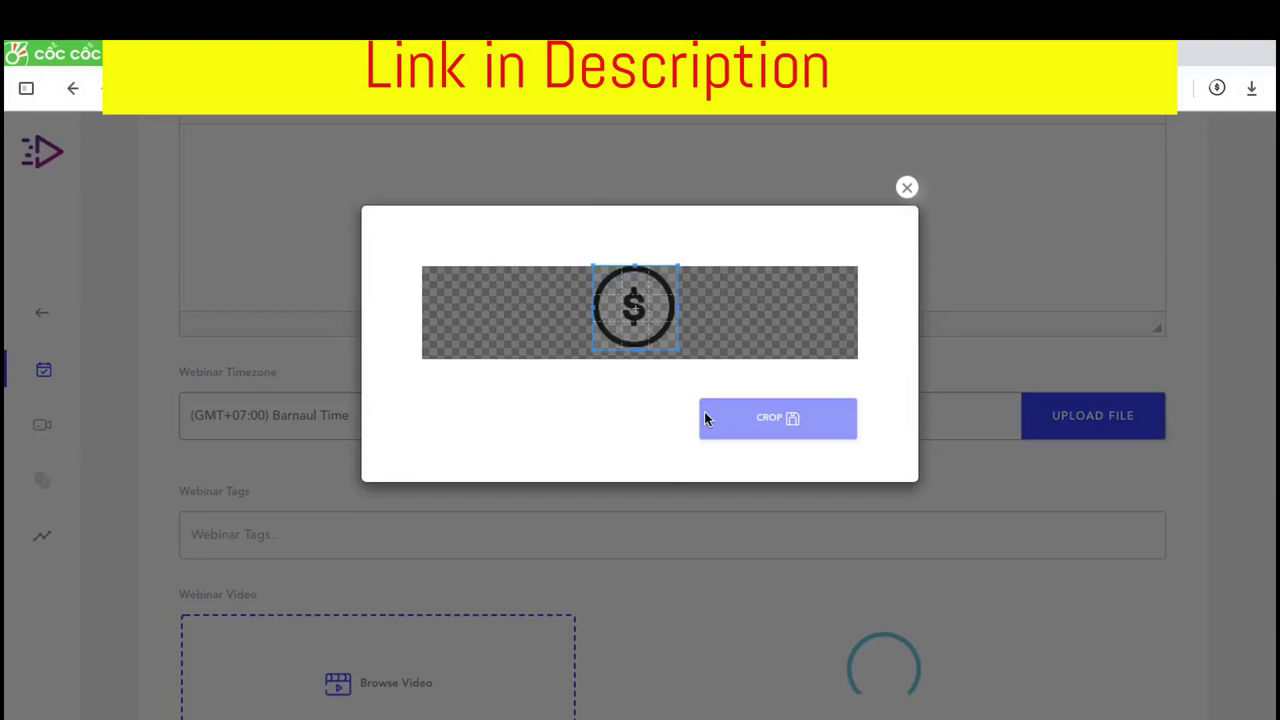
Start uploading the Niche Profit Classroom .mp4 as the webinar video
{"action": "scroll", "coordinate": [610, 476], "scroll_direction": "down", "scroll_amount": 2}
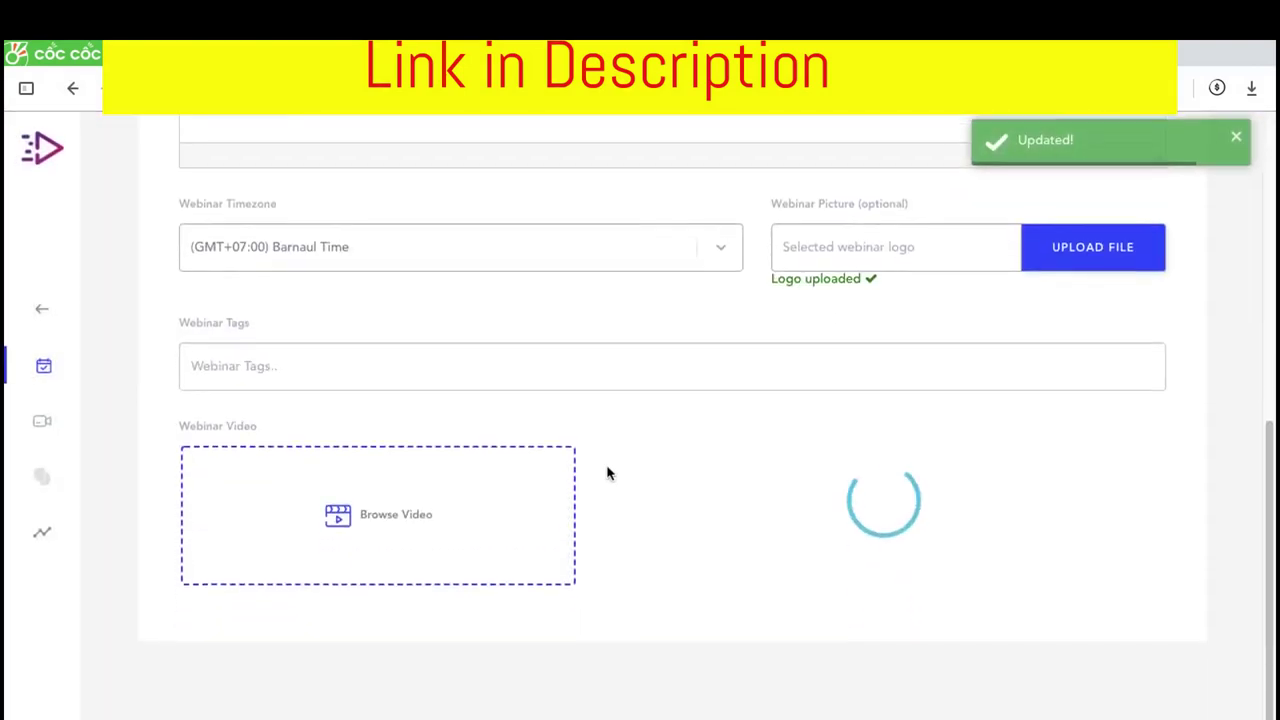
{"action": "scroll", "coordinate": [424, 420], "scroll_direction": "up", "scroll_amount": 1}
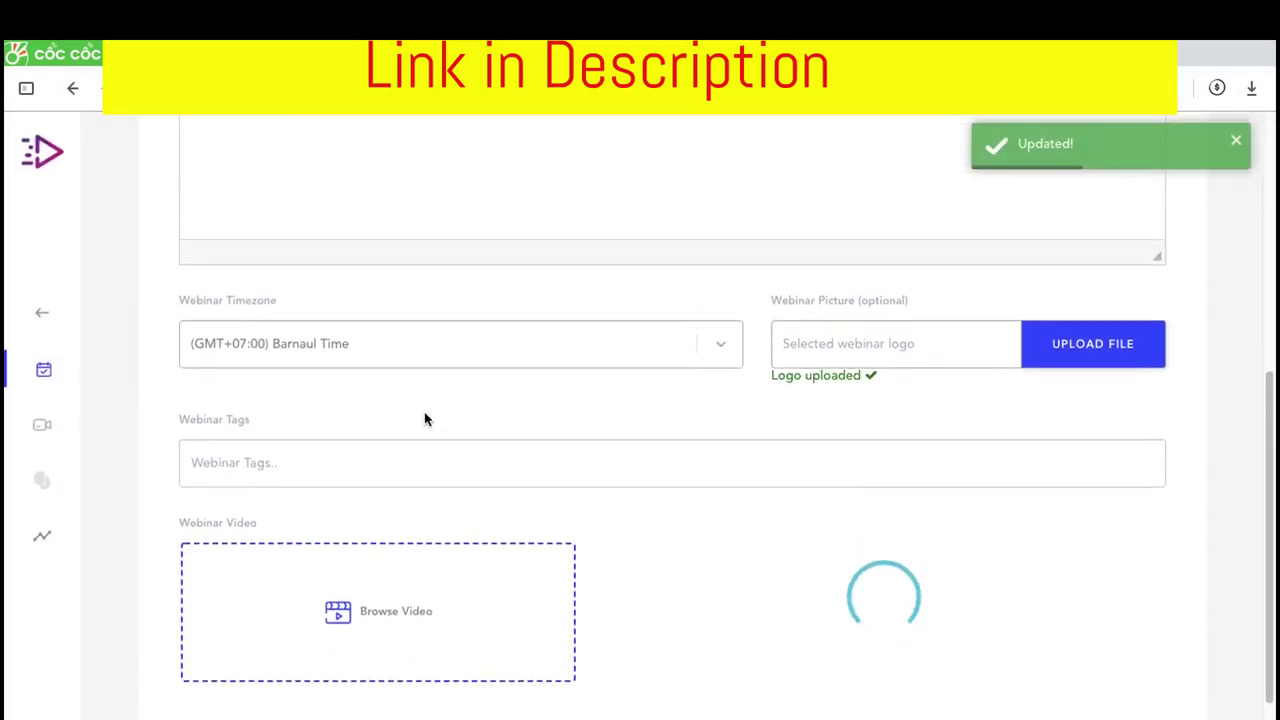
{"action": "left_click", "coordinate": [336, 618]}
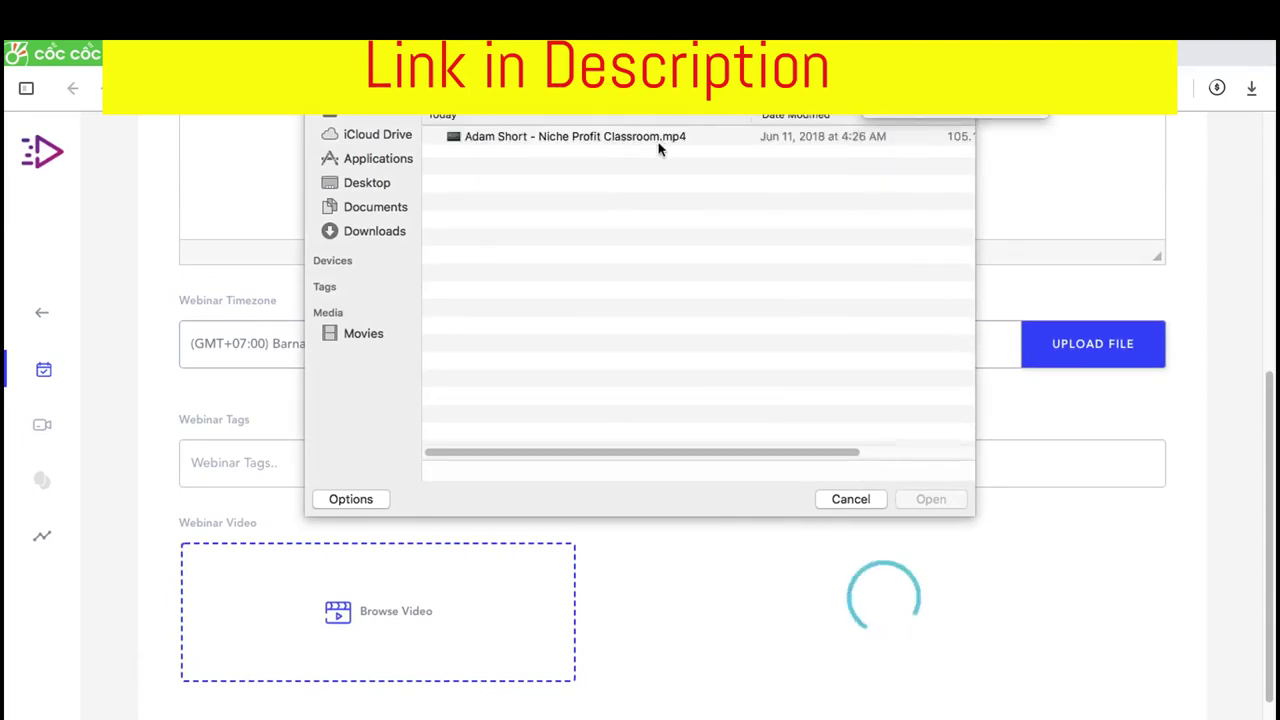
{"action": "left_click", "coordinate": [660, 137]}
{"action": "left_click", "coordinate": [950, 499]}
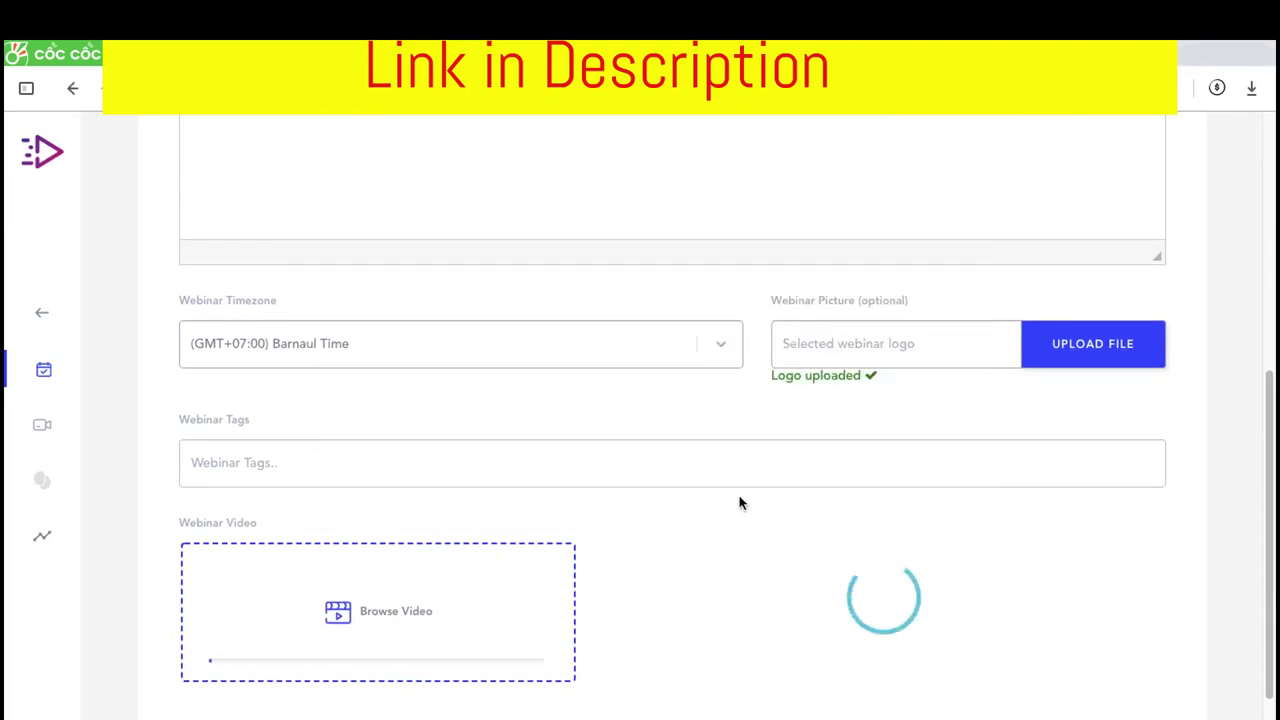
{"action": "scroll", "coordinate": [700, 500], "scroll_direction": "down", "scroll_amount": 1}
Title the webinar 'Niche Profit Classroom' and paste the title into the description
{"action": "scroll", "coordinate": [586, 289], "scroll_direction": "up", "scroll_amount": 4}
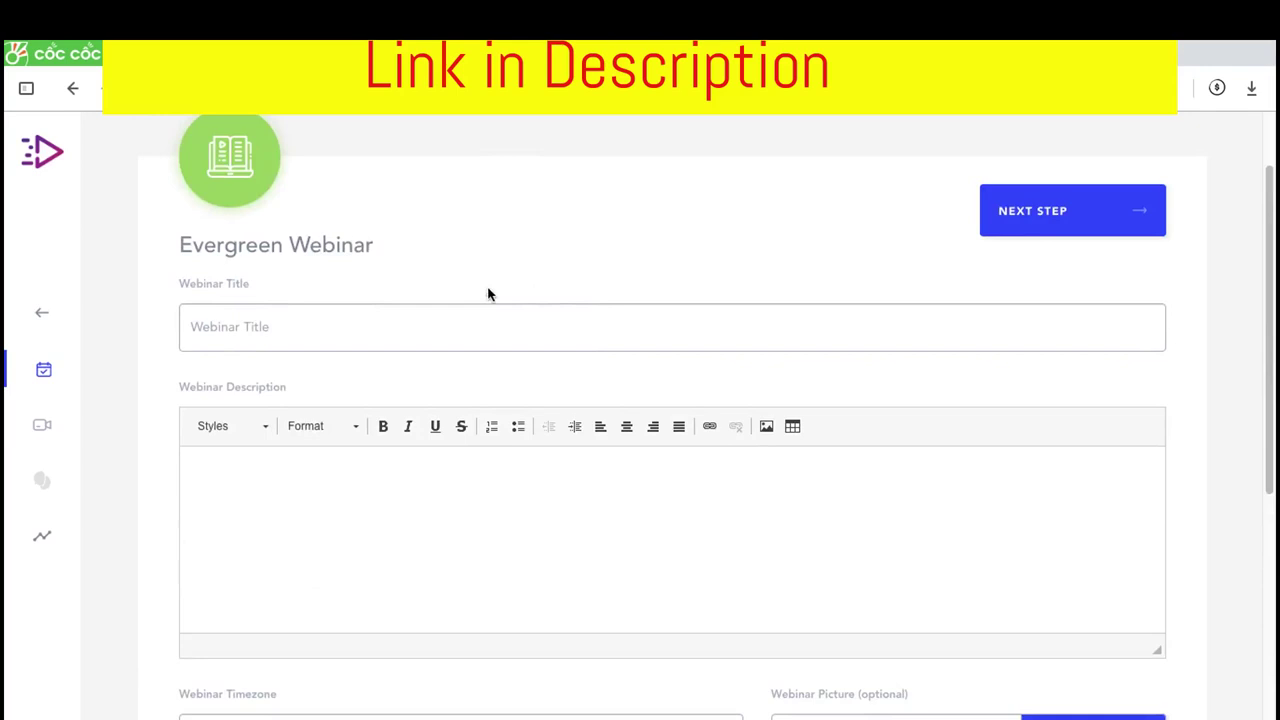
{"action": "left_click", "coordinate": [490, 312]}
{"action": "type", "text": "Niche Profit Classroom"}
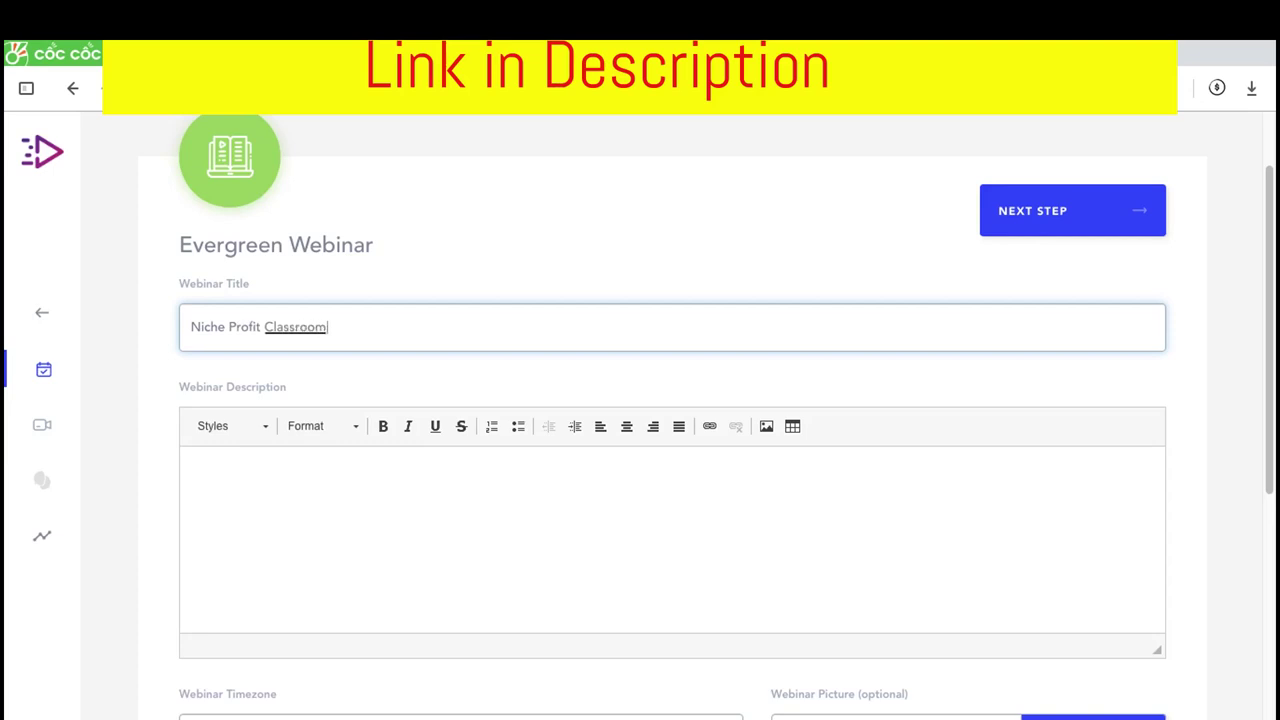
{"action": "left_click", "coordinate": [500, 514]}
{"action": "scroll", "coordinate": [425, 345], "scroll_direction": "down", "scroll_amount": 1}
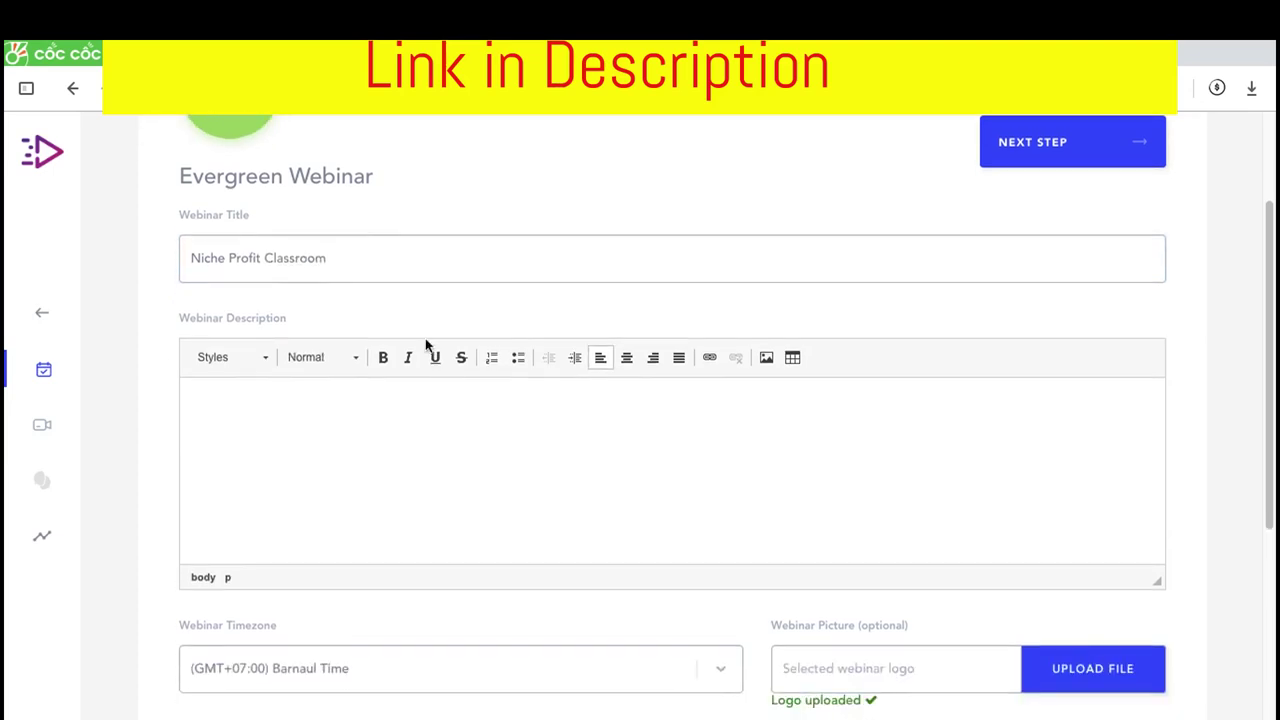
{"action": "triple_click", "coordinate": [373, 257]}
{"action": "key", "text": "ctrl+c"}
{"action": "left_click", "coordinate": [393, 453]}
{"action": "key", "text": "ctrl+v"}
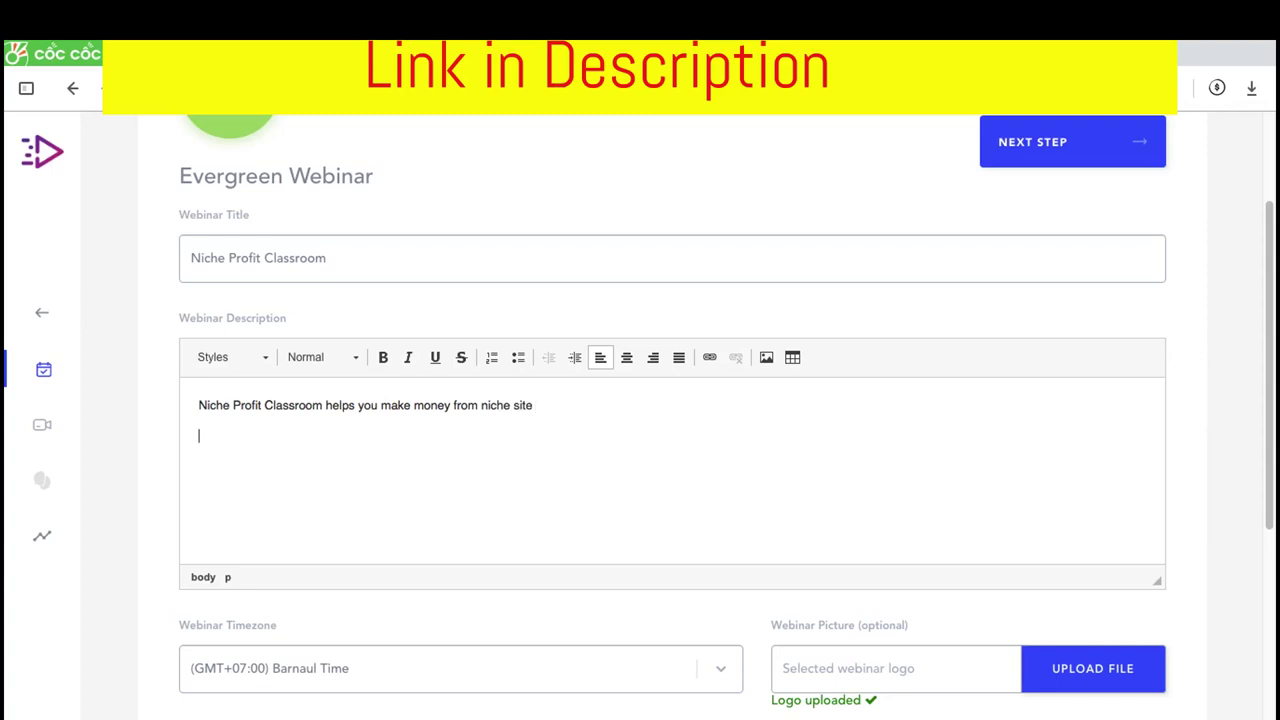
Inspect the Image dialog without inserting, then select 'Niche Profit Classroom' in the description
{"action": "left_click", "coordinate": [767, 358]}
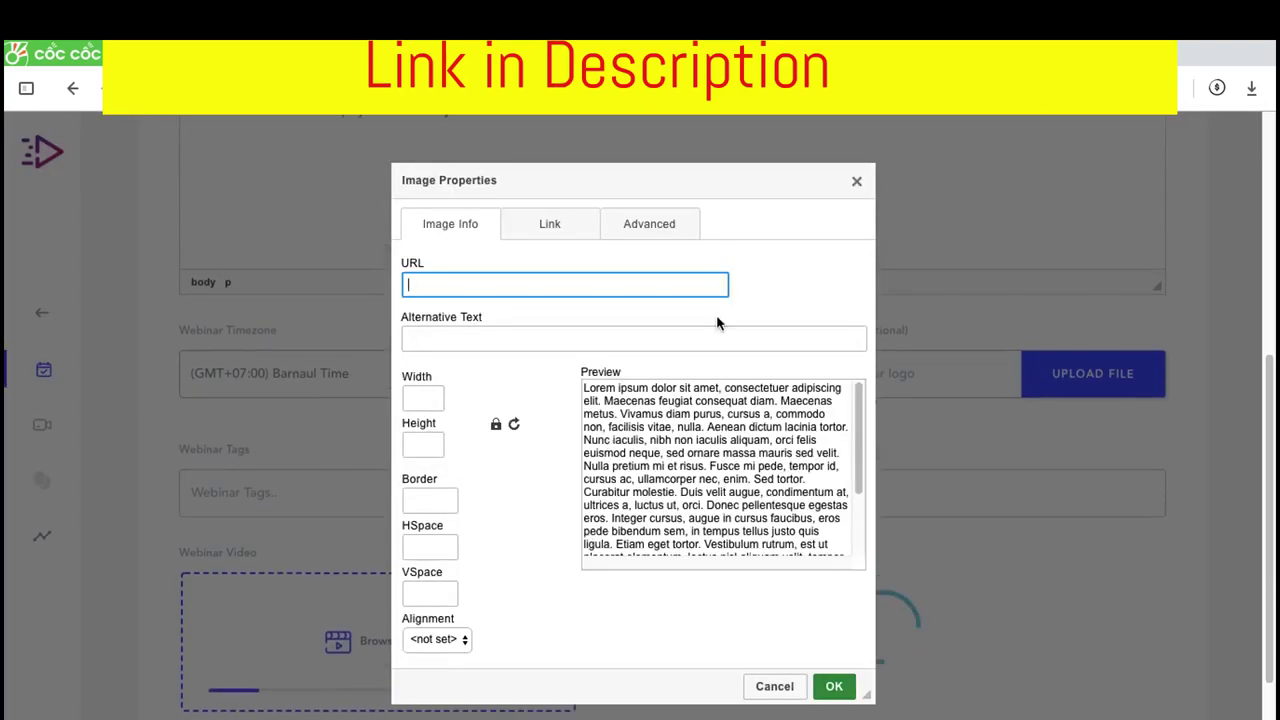
{"action": "left_click", "coordinate": [567, 232]}
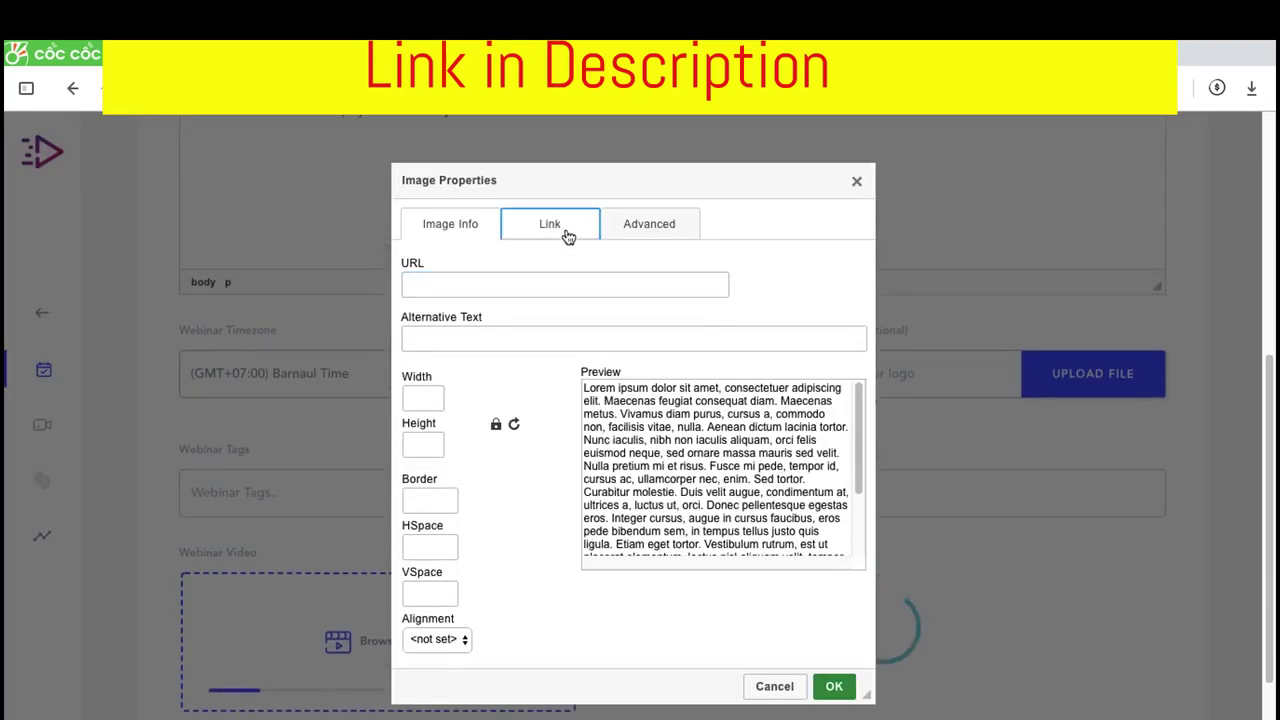
{"action": "left_click", "coordinate": [649, 224]}
{"action": "left_click", "coordinate": [856, 181]}
{"action": "scroll", "coordinate": [469, 237], "scroll_direction": "up", "scroll_amount": 2}
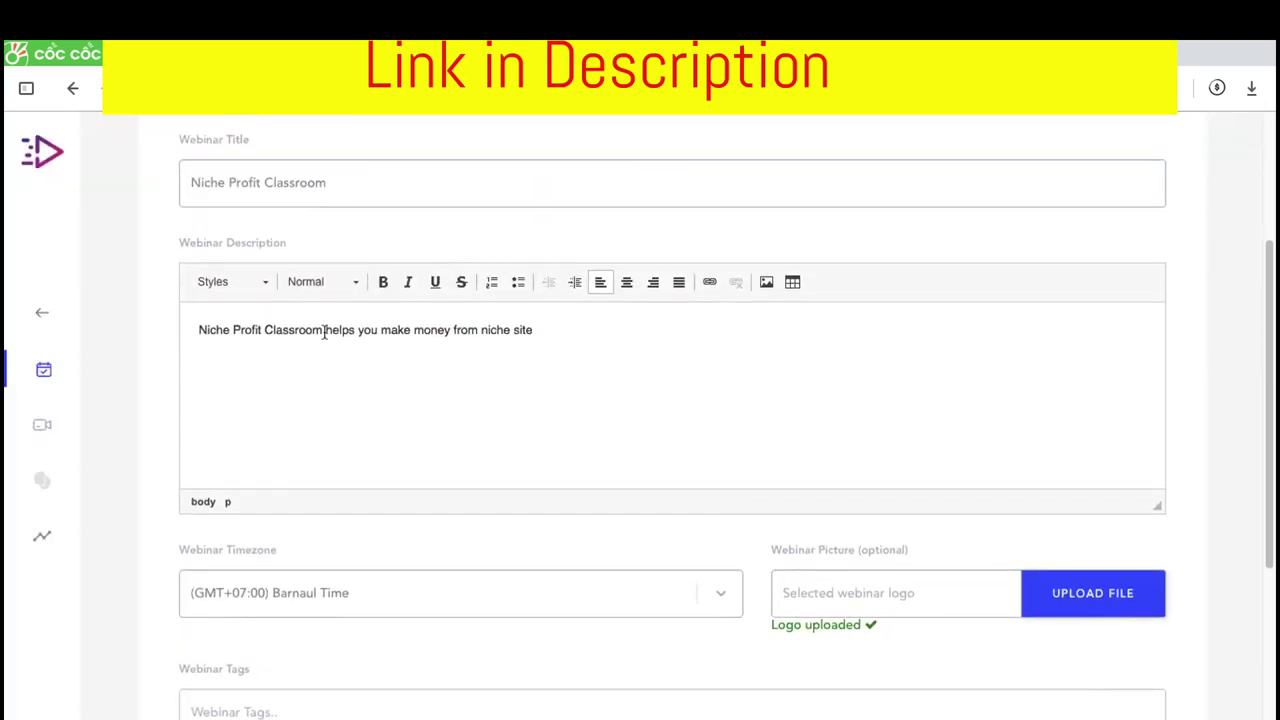
{"action": "left_click_drag", "start_coordinate": [321, 335], "coordinate": [198, 330]}
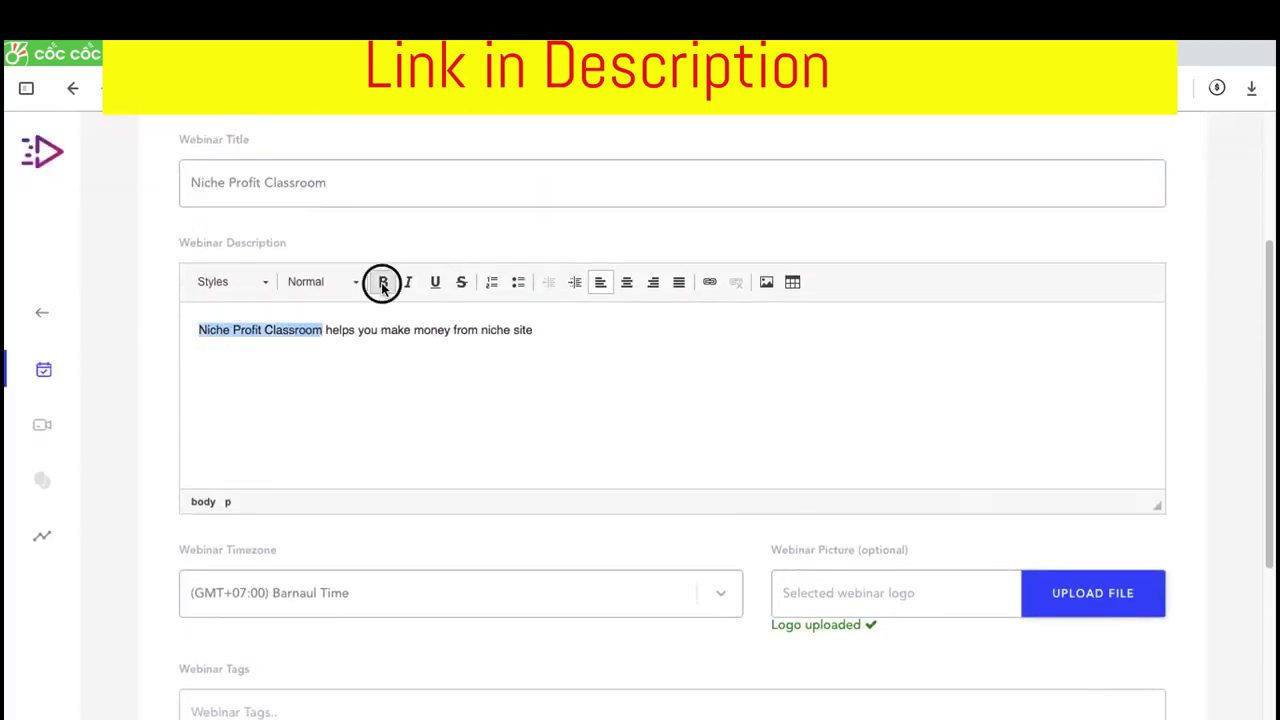
Bold 'Niche Profit Classroom' in the description and add the tag 'niche profit classroom'
{"action": "left_click", "coordinate": [383, 283]}
{"action": "scroll", "coordinate": [379, 382], "scroll_direction": "down", "scroll_amount": 5}
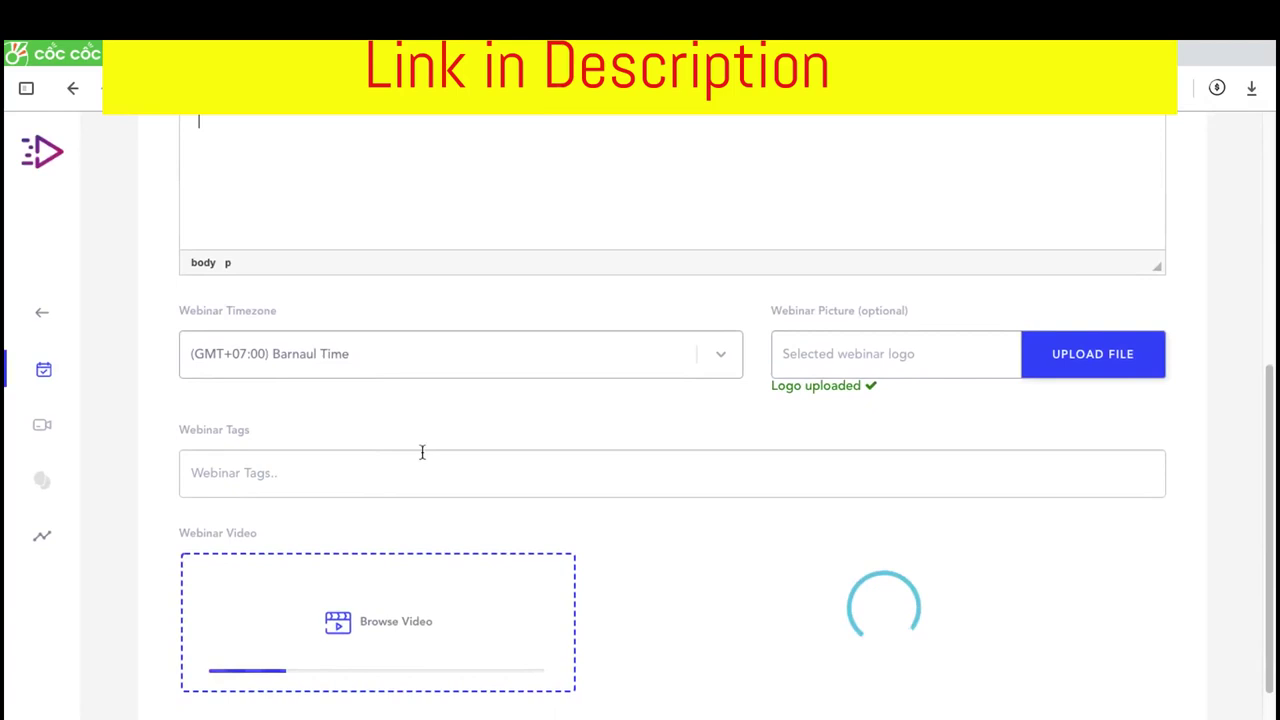
{"action": "left_click", "coordinate": [397, 472]}
{"action": "type", "text": "niche "}
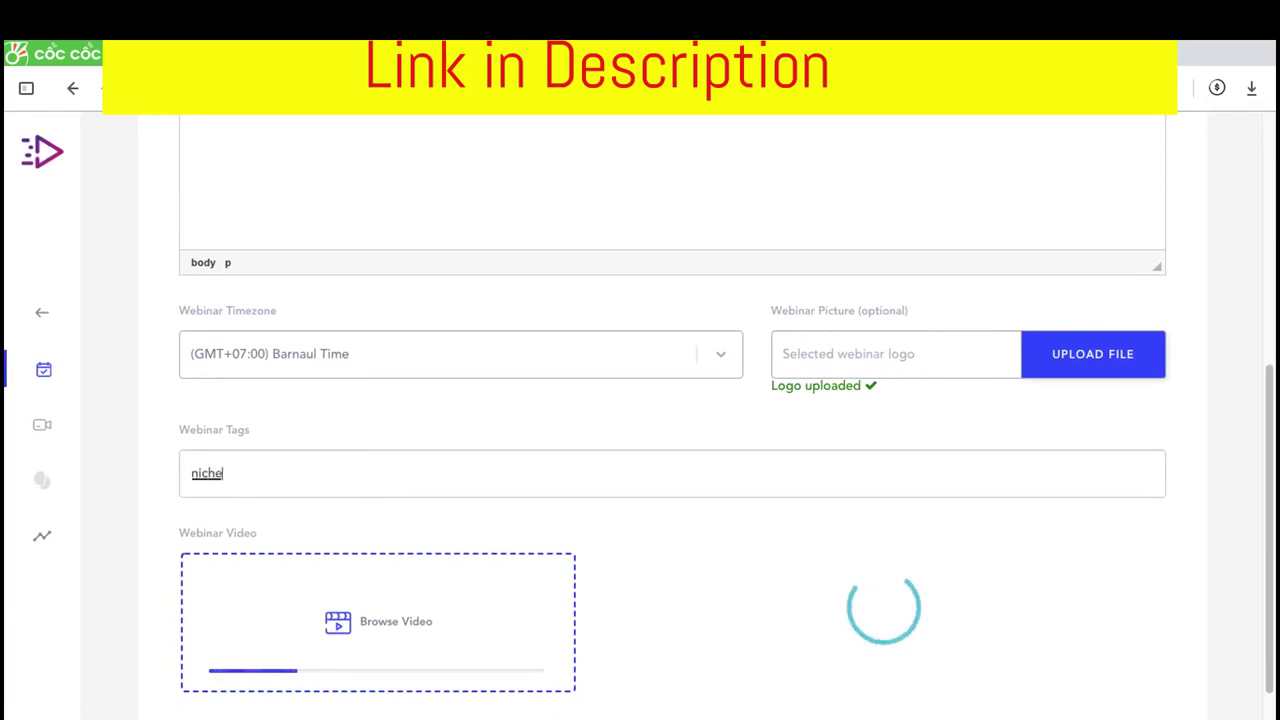
{"action": "type", "text": "profit"}
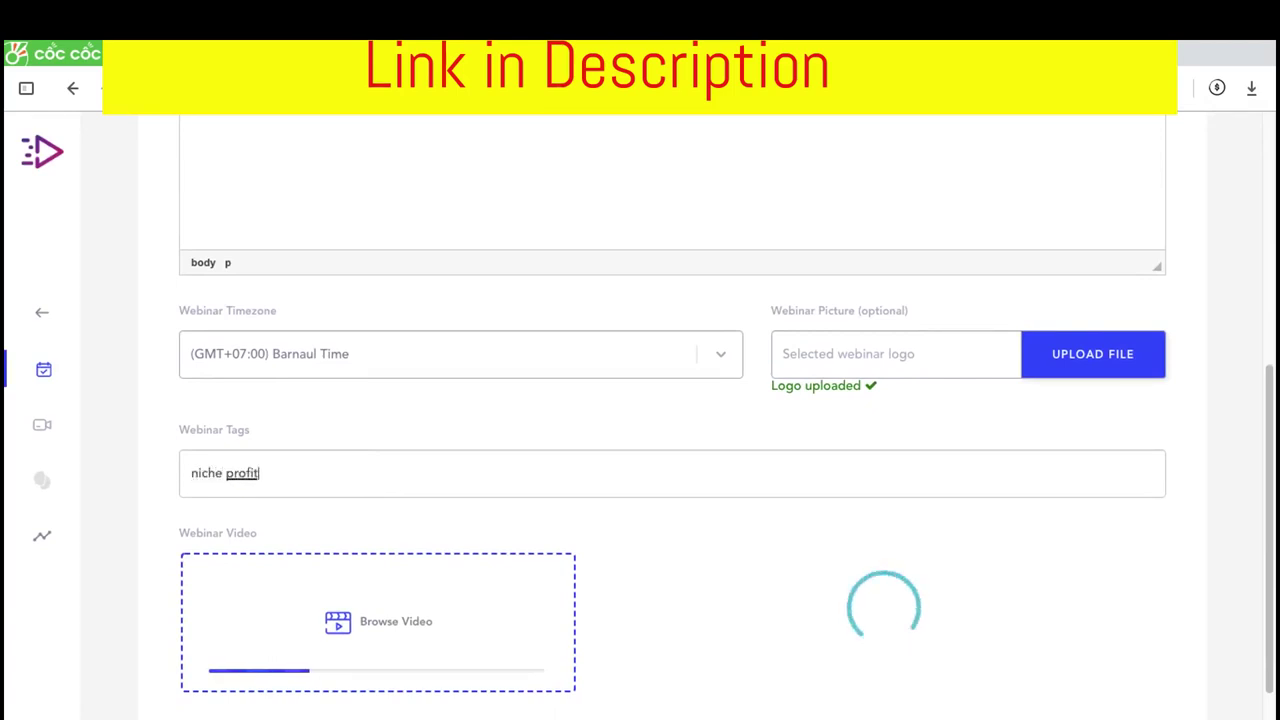
{"action": "type", "text": " classroom"}
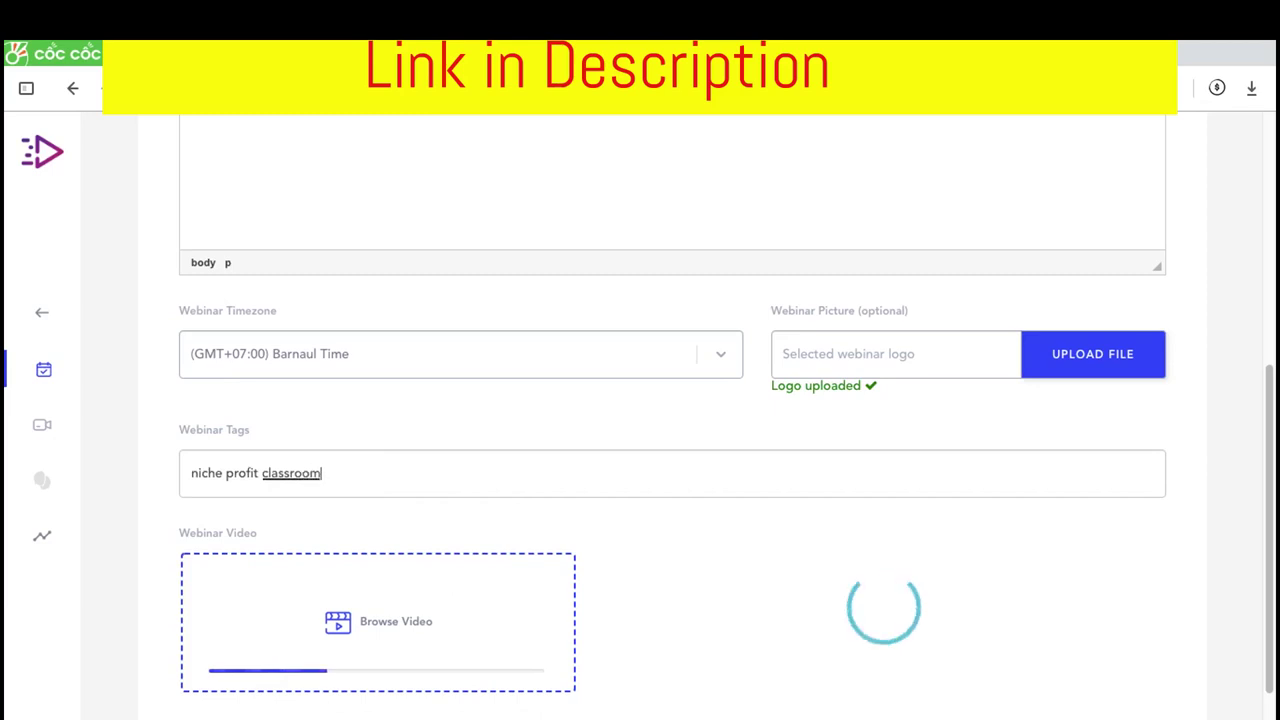
{"action": "key", "text": "Return"}
{"action": "scroll", "coordinate": [454, 440], "scroll_direction": "up", "scroll_amount": 4}
{"action": "scroll", "coordinate": [456, 435], "scroll_direction": "up", "scroll_amount": 3}
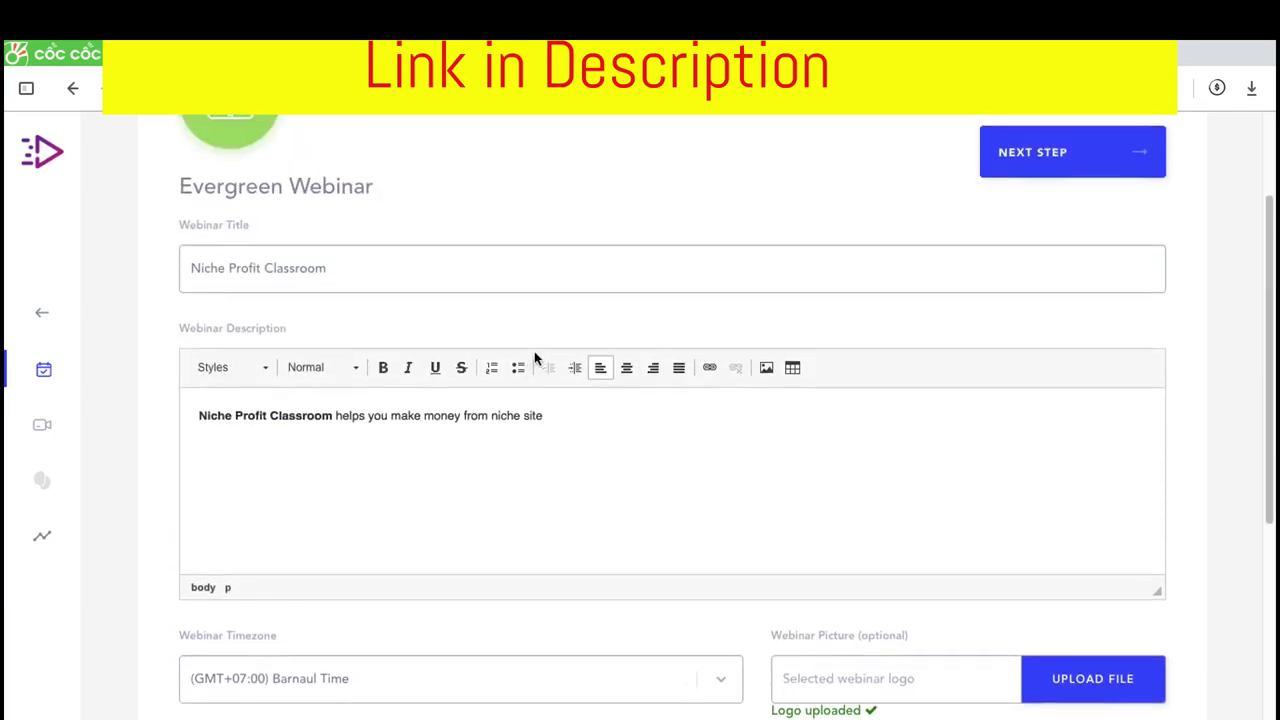
{"action": "scroll", "coordinate": [532, 370], "scroll_direction": "down", "scroll_amount": 9}
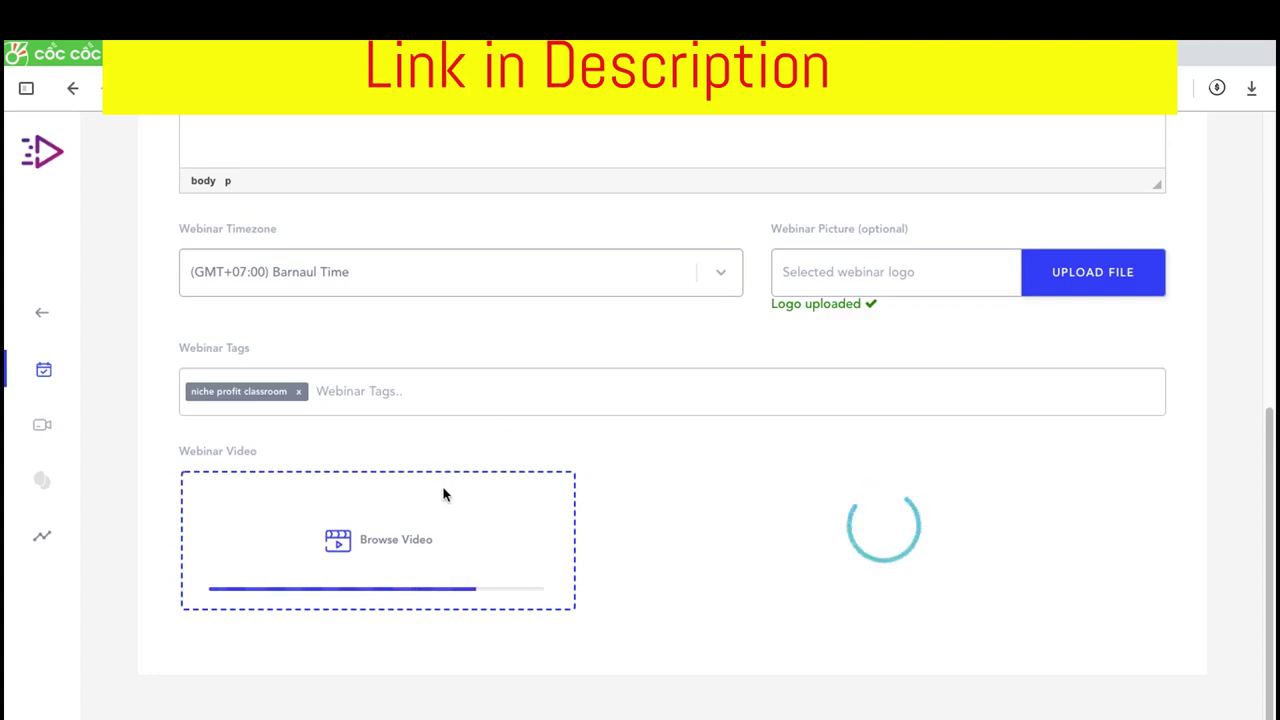
{"action": "scroll", "coordinate": [446, 394], "scroll_direction": "up", "scroll_amount": 1}
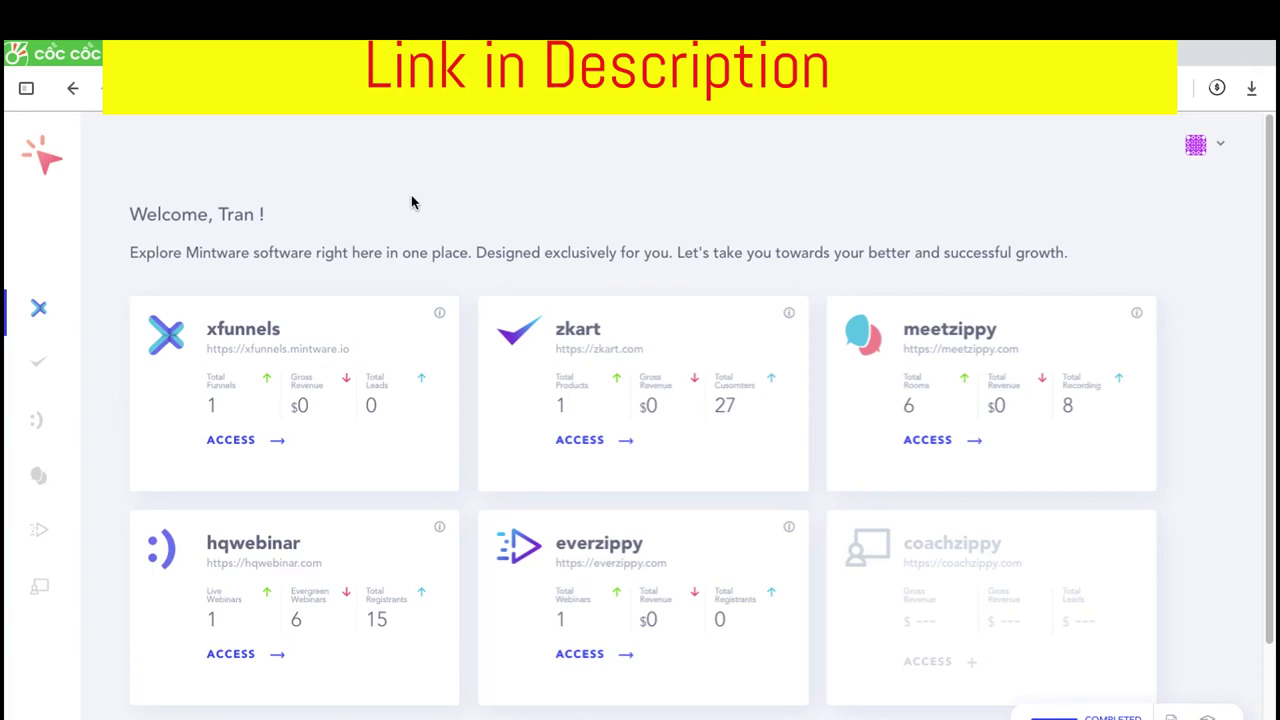
{"action": "scroll", "coordinate": [411, 203], "scroll_direction": "down", "scroll_amount": 1}
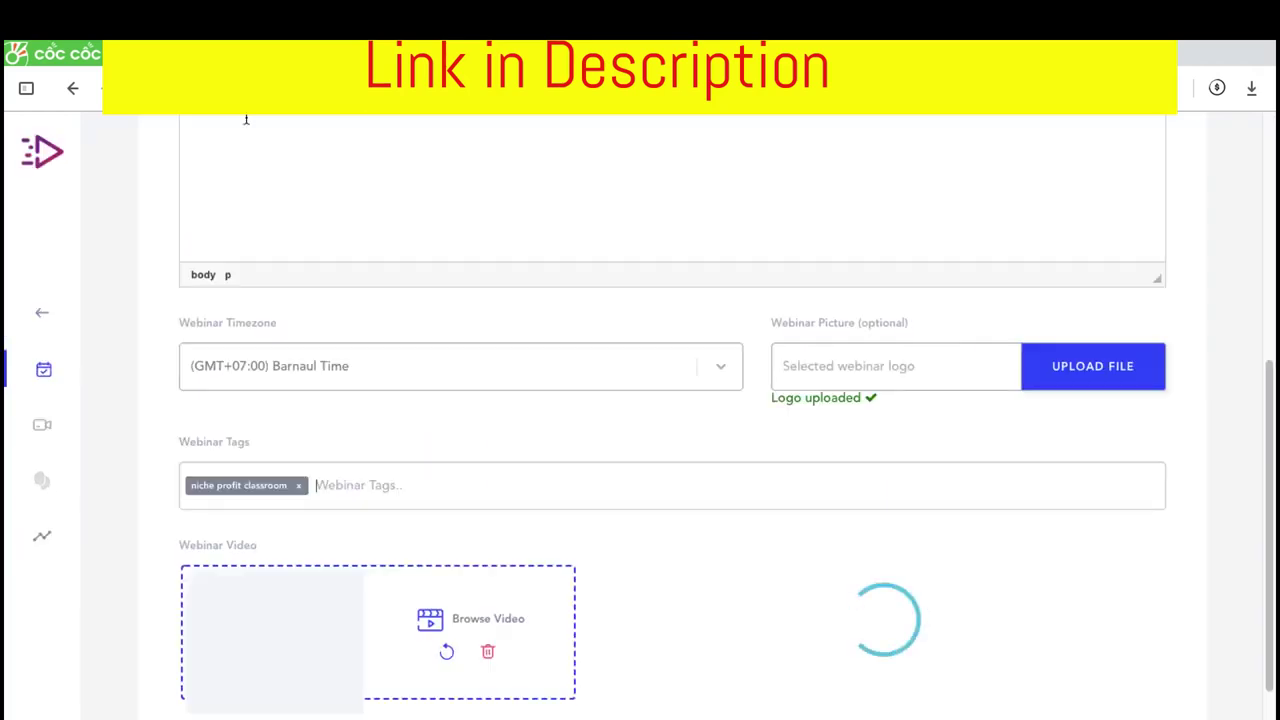
{"action": "scroll", "coordinate": [358, 402], "scroll_direction": "down", "scroll_amount": 1}
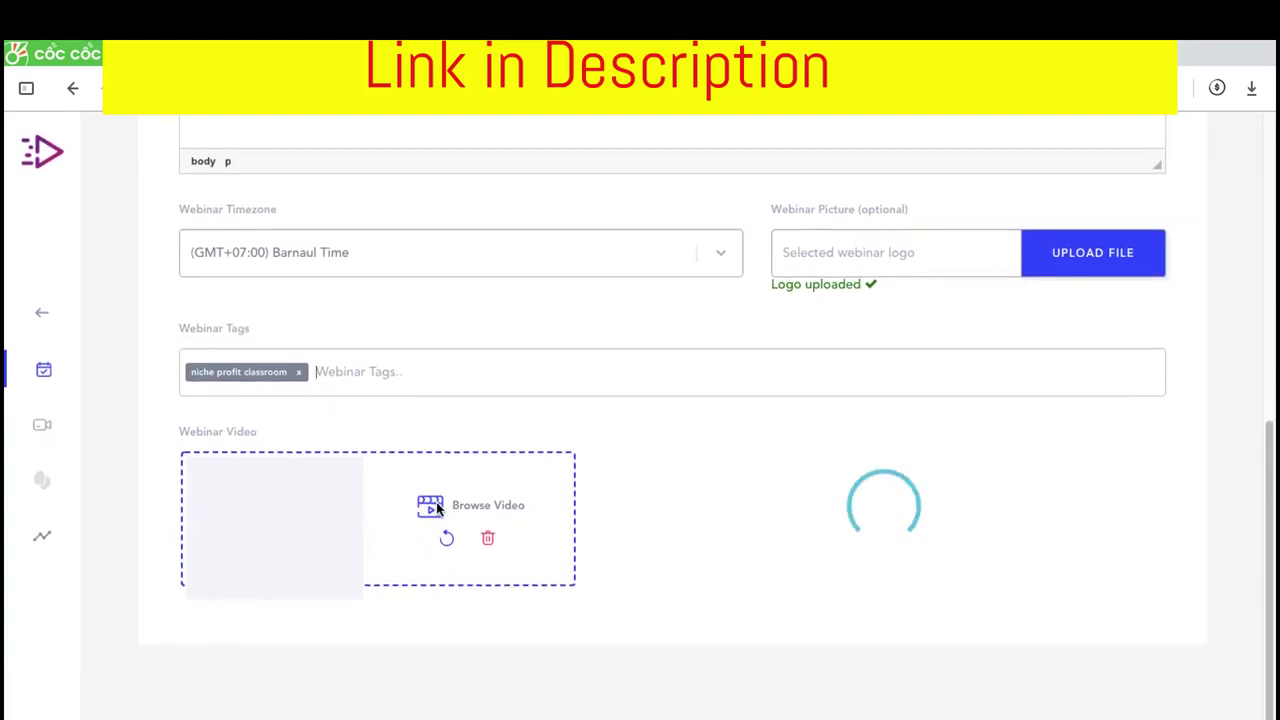
Scroll back up the webinar form toward the Next Step button
{"action": "scroll", "coordinate": [683, 391], "scroll_direction": "up", "scroll_amount": 1}
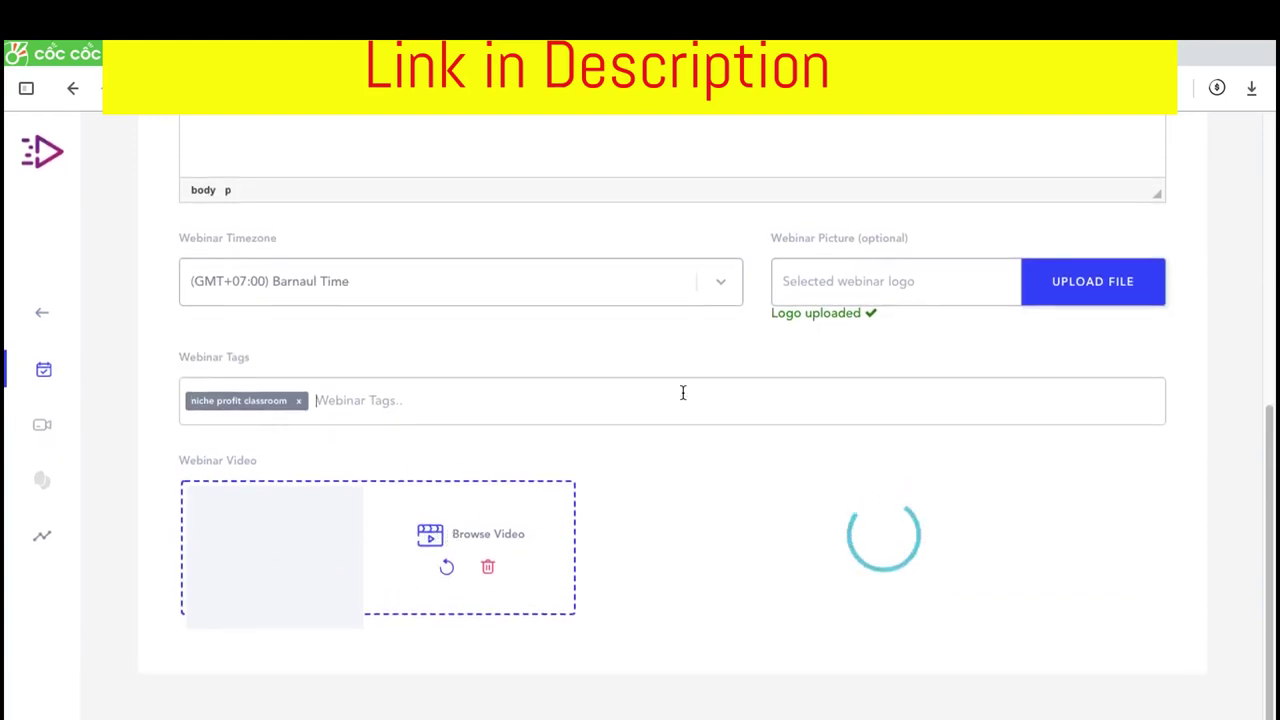
{"action": "scroll", "coordinate": [565, 324], "scroll_direction": "up", "scroll_amount": 1}
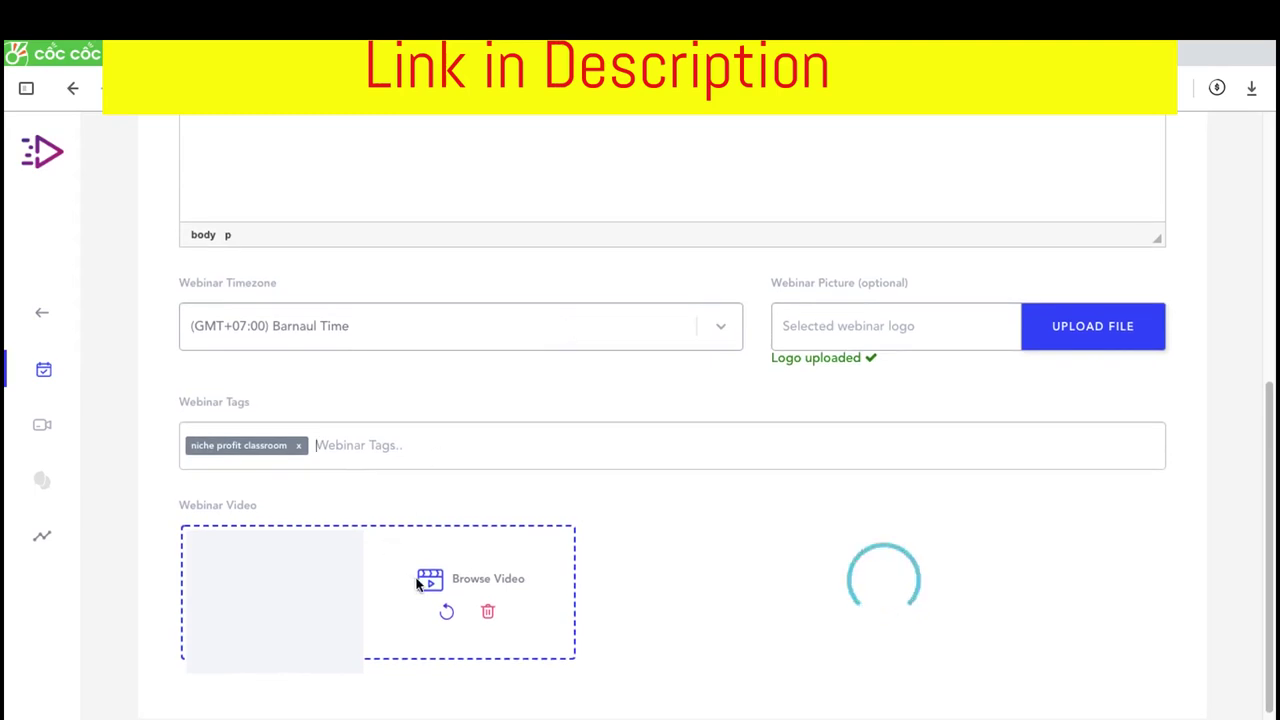
{"action": "scroll", "coordinate": [951, 603], "scroll_direction": "down", "scroll_amount": 1}
{"action": "scroll", "coordinate": [1014, 474], "scroll_direction": "up", "scroll_amount": 6}
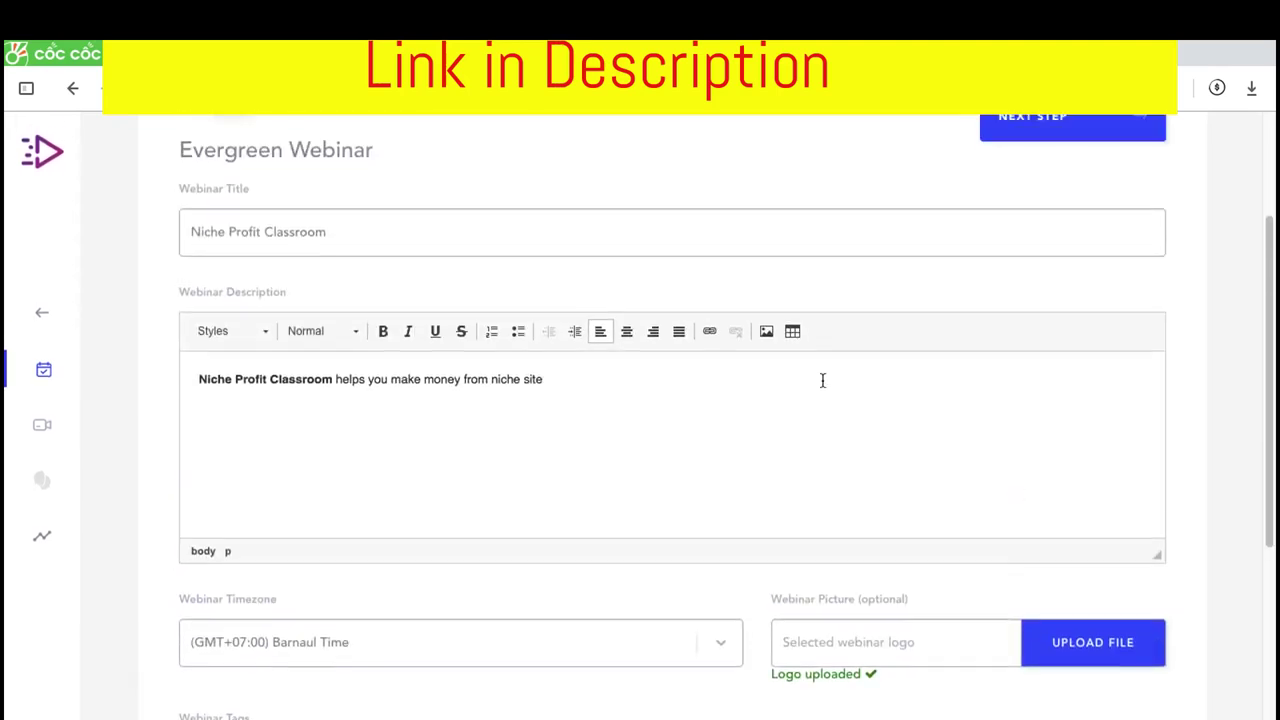
{"action": "scroll", "coordinate": [637, 409], "scroll_direction": "down", "scroll_amount": 6}
{"action": "scroll", "coordinate": [669, 377], "scroll_direction": "up", "scroll_amount": 5}
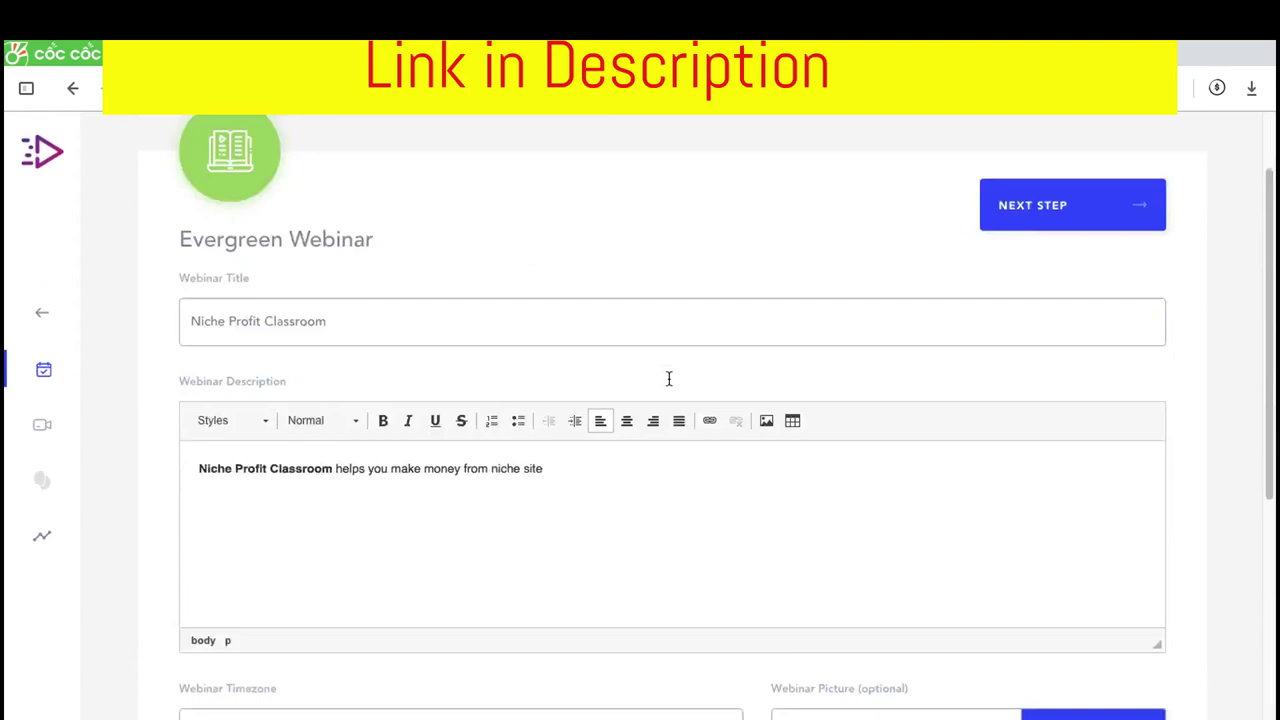
Open the scheduling step and try the On-Demand, Live Like, Multiple Times and Recurring options
{"action": "left_click", "coordinate": [1068, 258]}
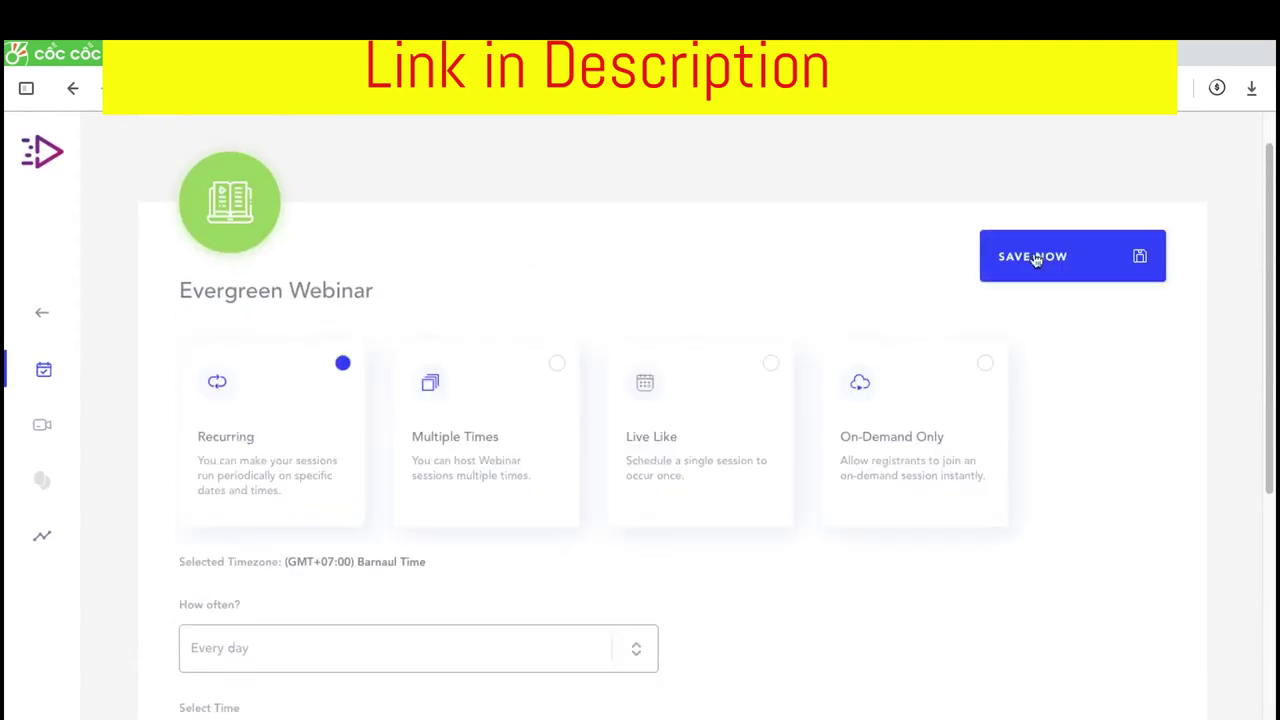
{"action": "scroll", "coordinate": [540, 449], "scroll_direction": "down", "scroll_amount": 5}
{"action": "scroll", "coordinate": [568, 355], "scroll_direction": "up", "scroll_amount": 4}
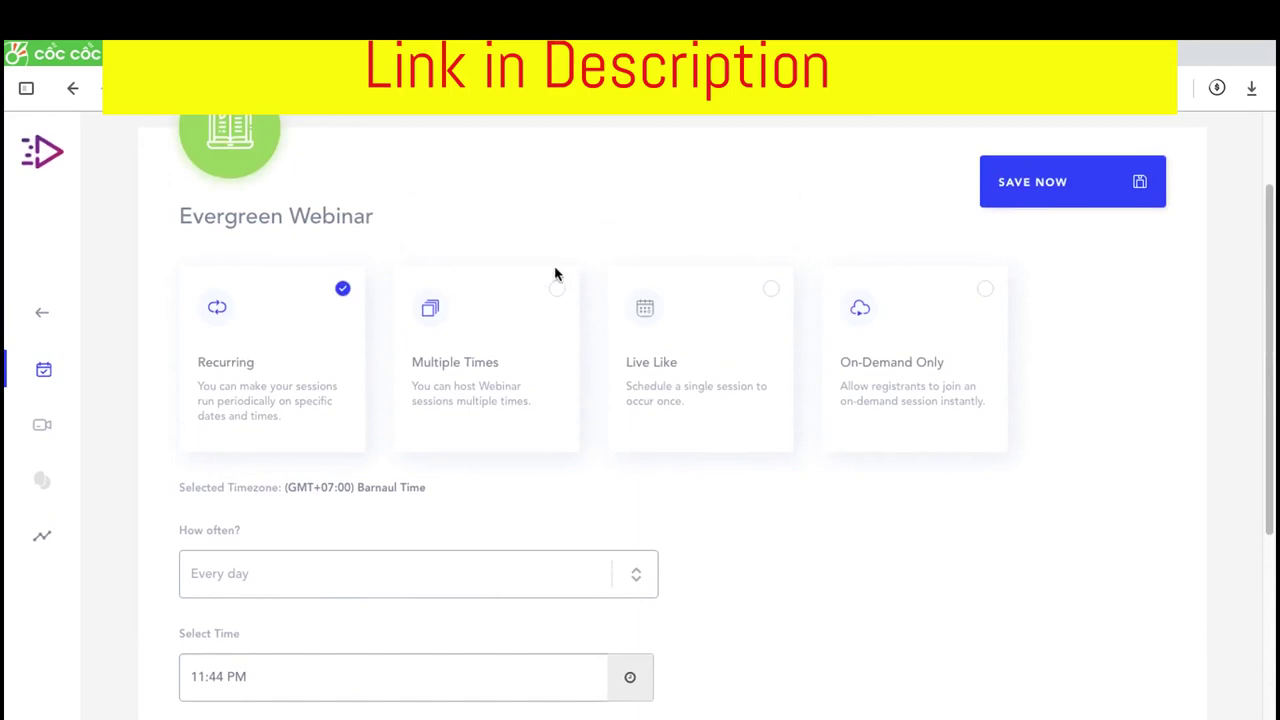
{"action": "scroll", "coordinate": [556, 274], "scroll_direction": "up", "scroll_amount": 1}
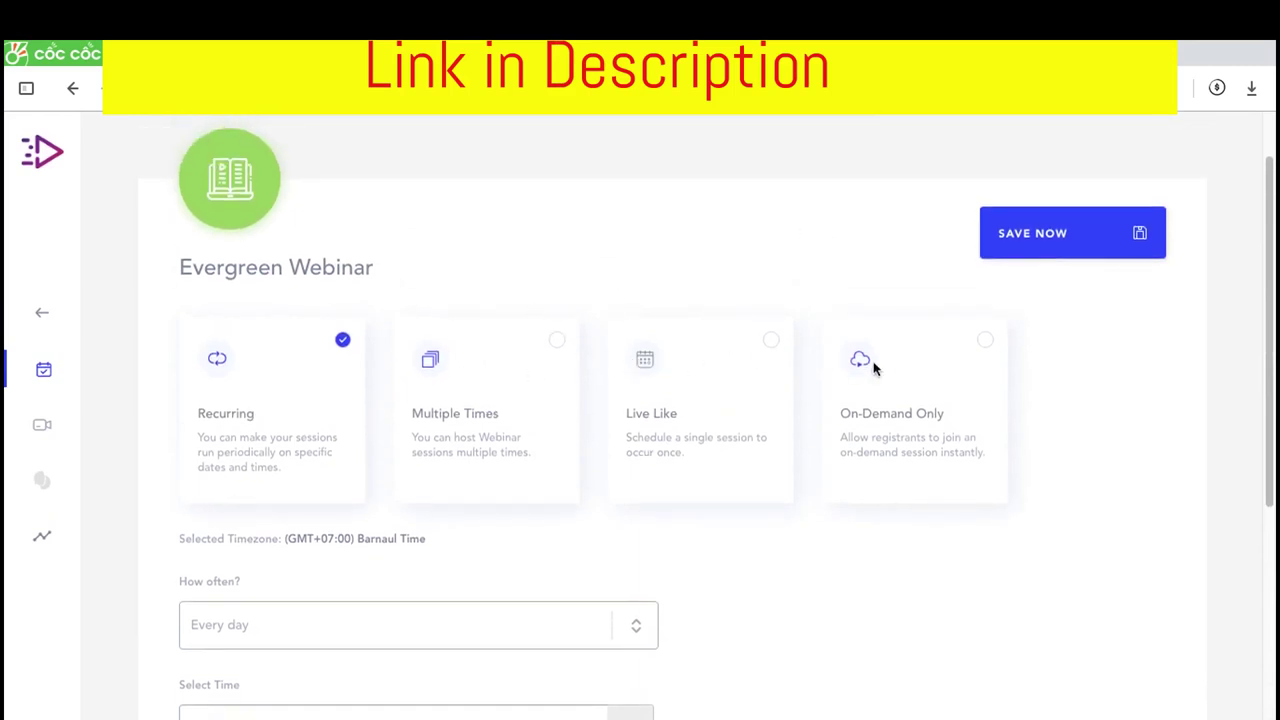
{"action": "left_click", "coordinate": [984, 343]}
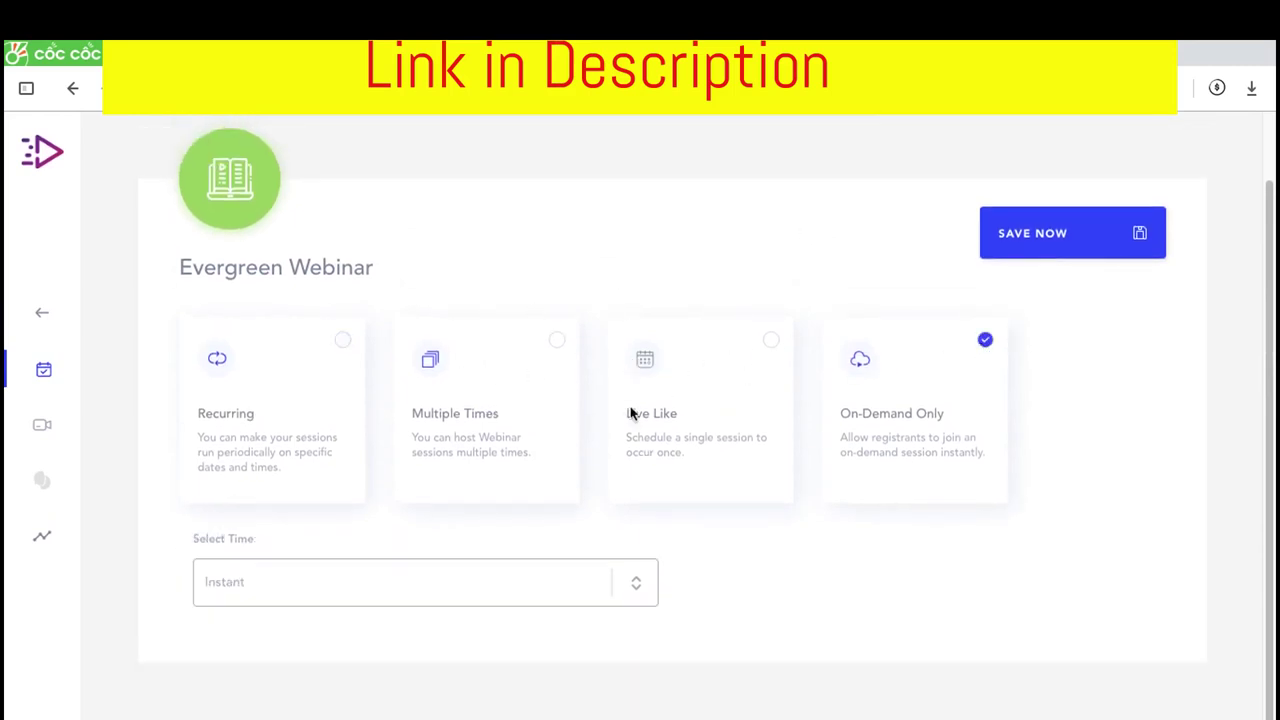
{"action": "left_click", "coordinate": [771, 344]}
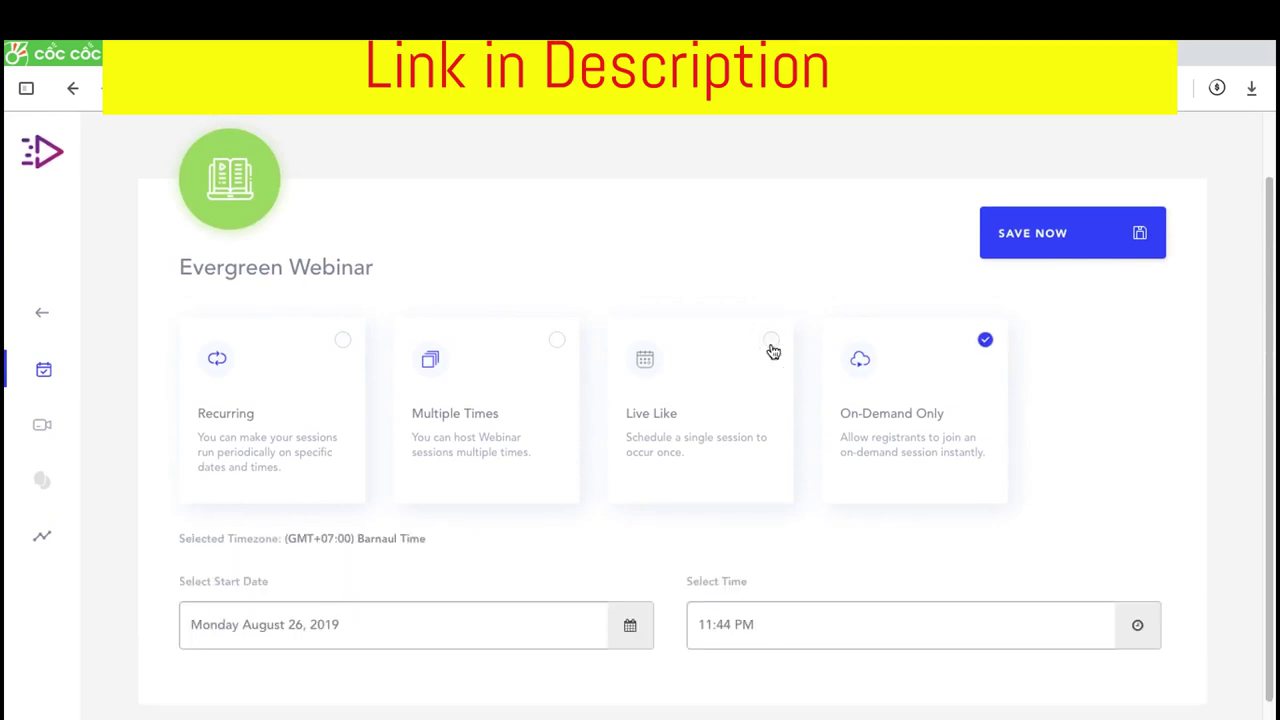
{"action": "left_click", "coordinate": [556, 342]}
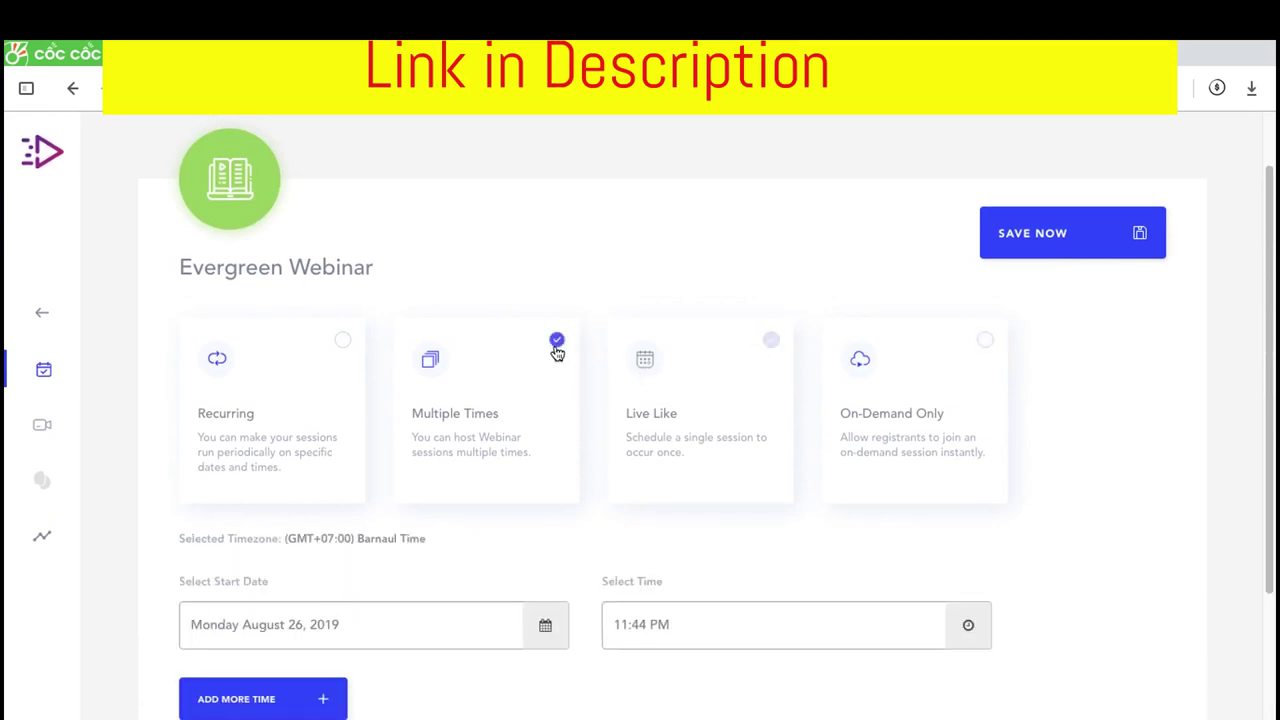
{"action": "left_click", "coordinate": [343, 341]}
{"action": "scroll", "coordinate": [543, 333], "scroll_direction": "down", "scroll_amount": 2}
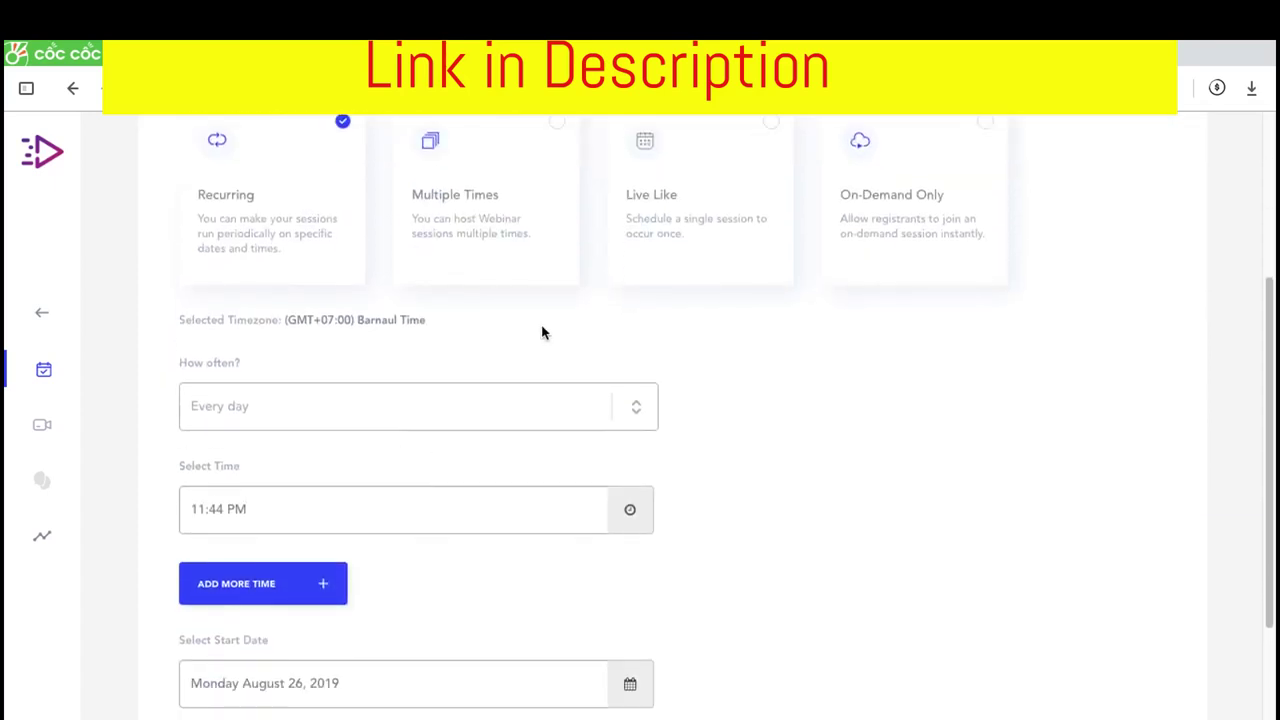
{"action": "scroll", "coordinate": [543, 333], "scroll_direction": "up", "scroll_amount": 1}
{"action": "left_click", "coordinate": [557, 218]}
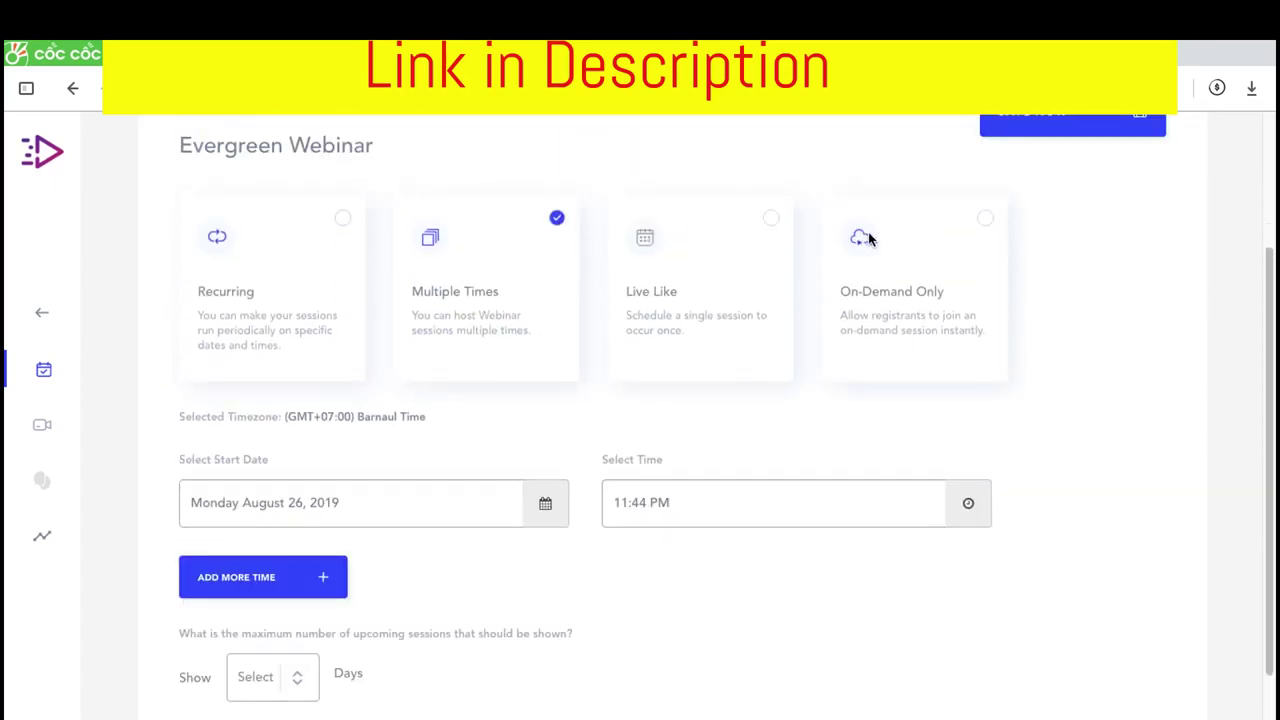
{"action": "scroll", "coordinate": [599, 360], "scroll_direction": "down", "scroll_amount": 1}
{"action": "scroll", "coordinate": [599, 360], "scroll_direction": "up", "scroll_amount": 1}
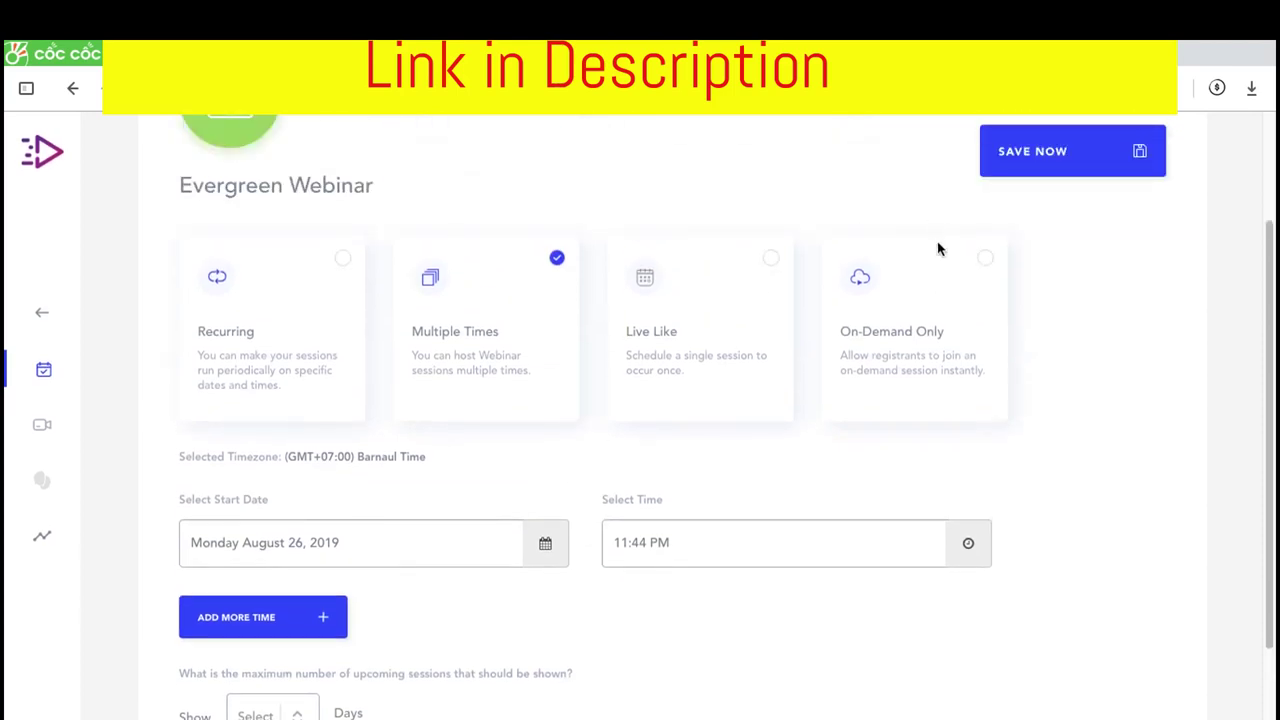
Choose On-Demand Only with Instant start, save, and dismiss the video processing alert
{"action": "left_click", "coordinate": [985, 260]}
{"action": "scroll", "coordinate": [963, 366], "scroll_direction": "up", "scroll_amount": 1}
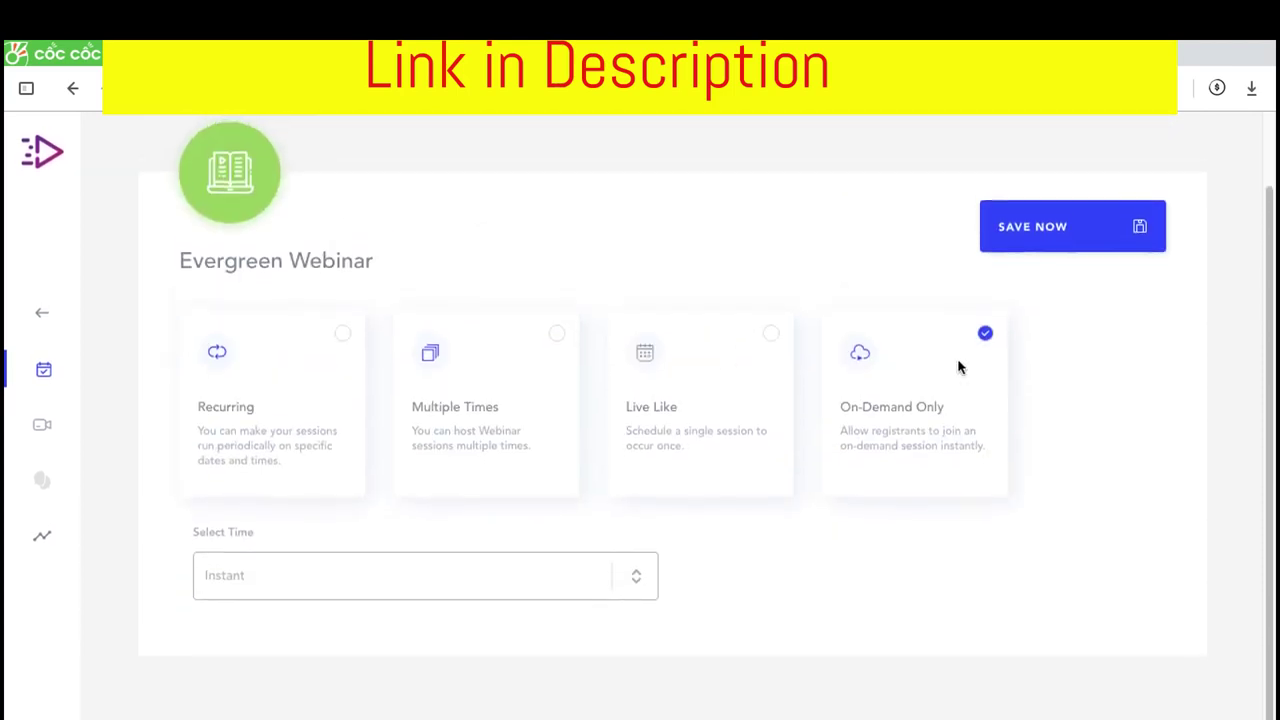
{"action": "left_click", "coordinate": [1034, 289]}
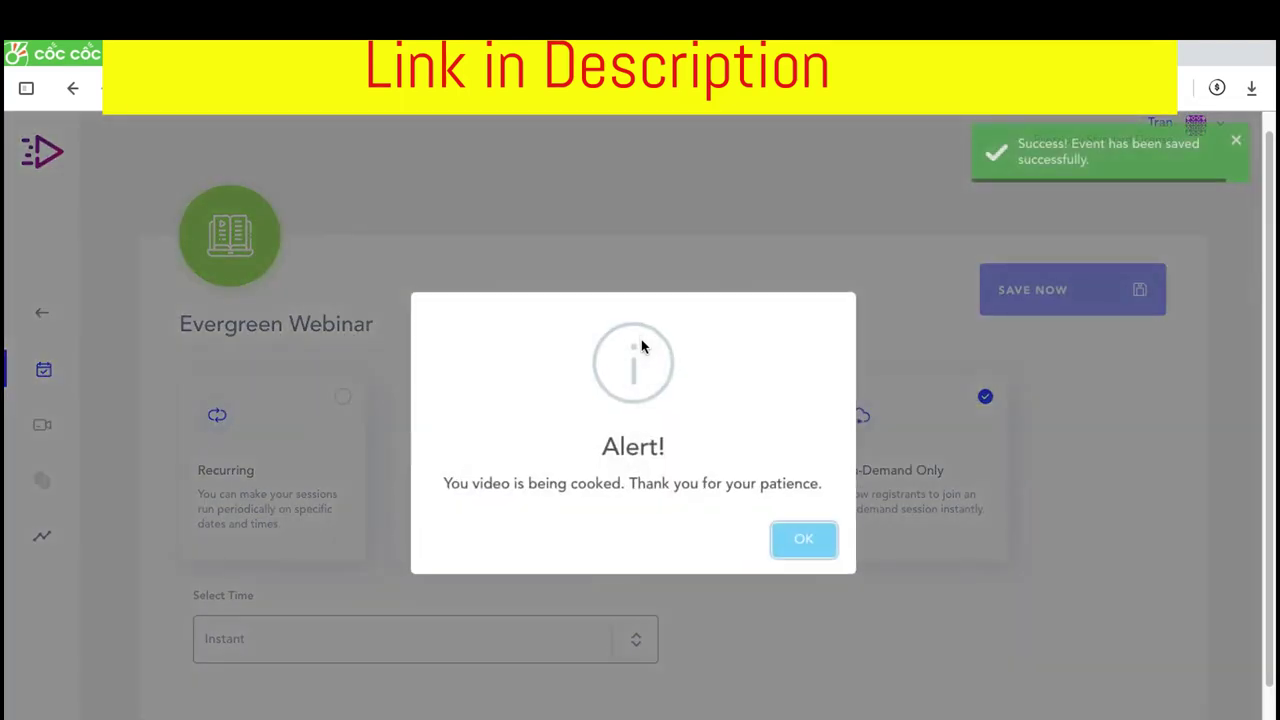
{"action": "left_click", "coordinate": [802, 541]}
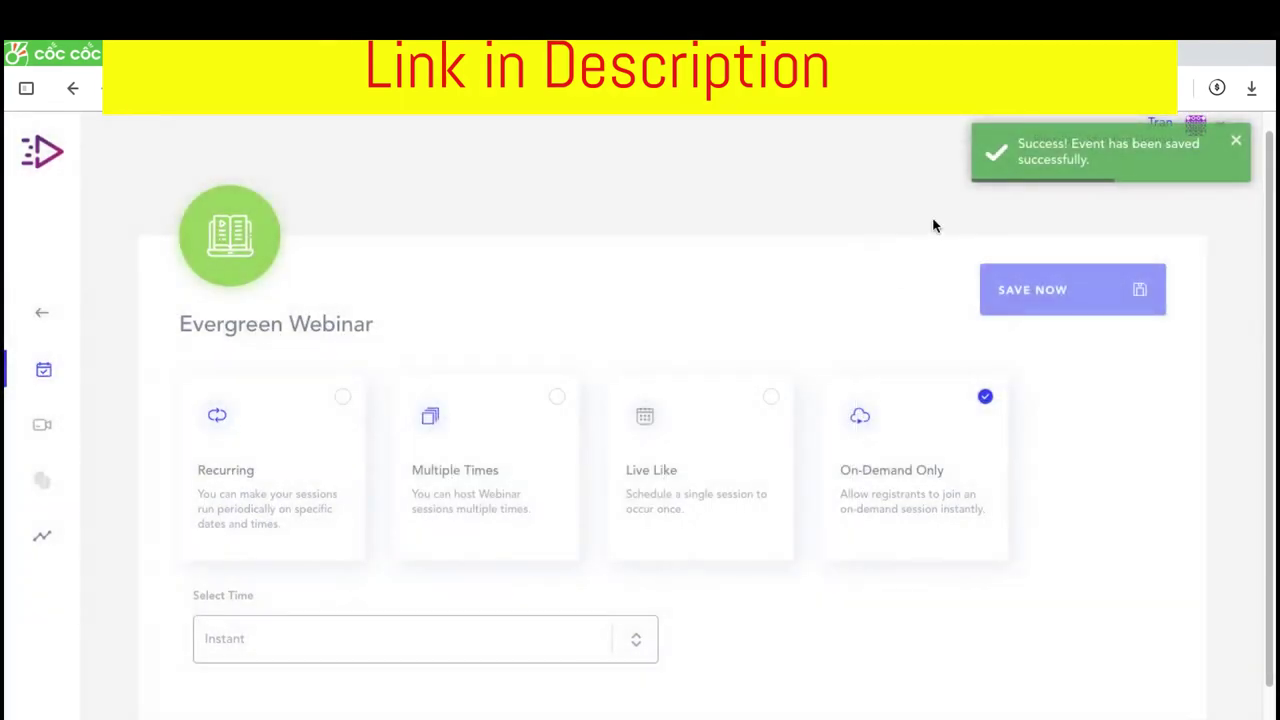
{"action": "scroll", "coordinate": [809, 337], "scroll_direction": "down", "scroll_amount": 1}
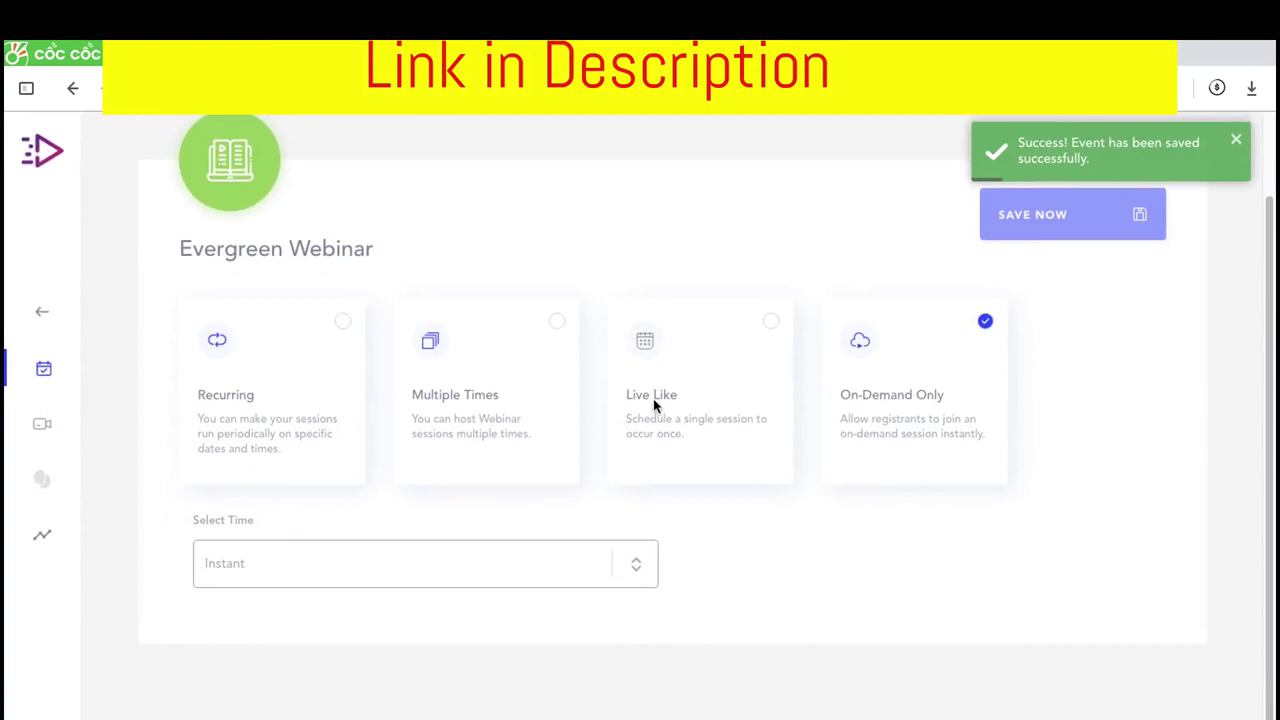
Open the webinar's event page and follow its Registration URL to the Join The Webinar page
{"action": "left_click", "coordinate": [653, 398]}
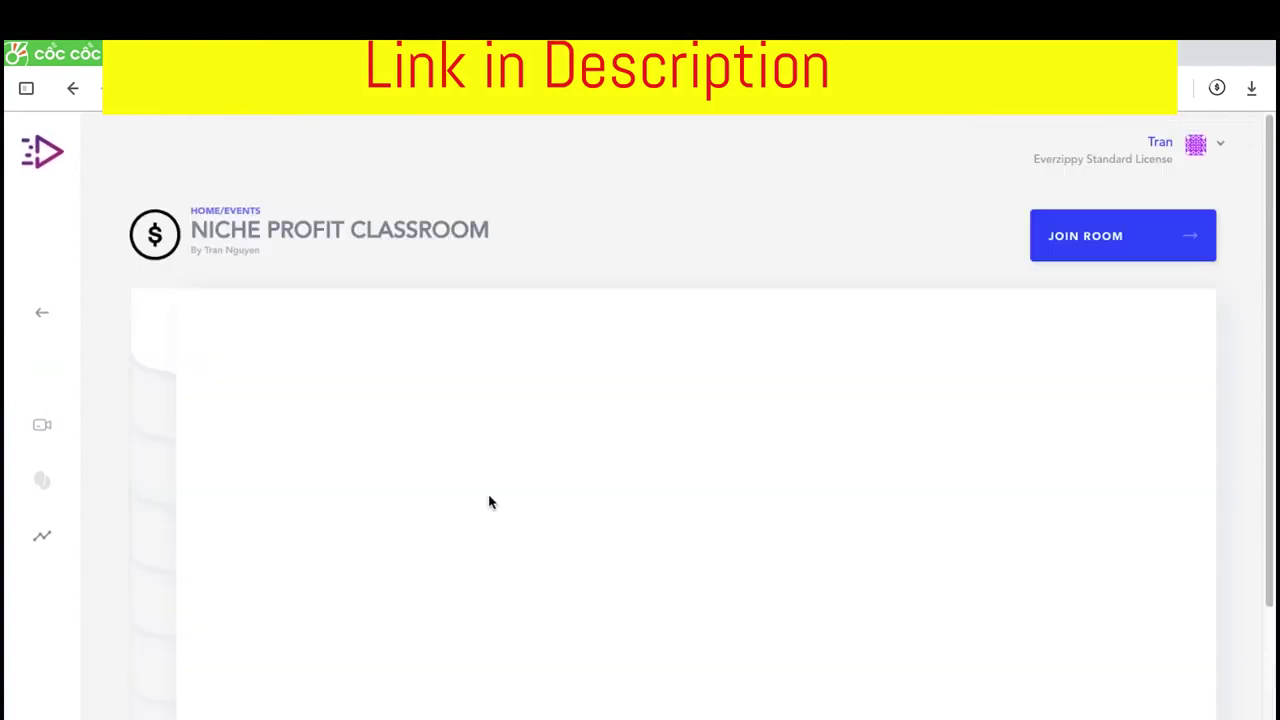
{"action": "scroll", "coordinate": [517, 414], "scroll_direction": "down", "scroll_amount": 3}
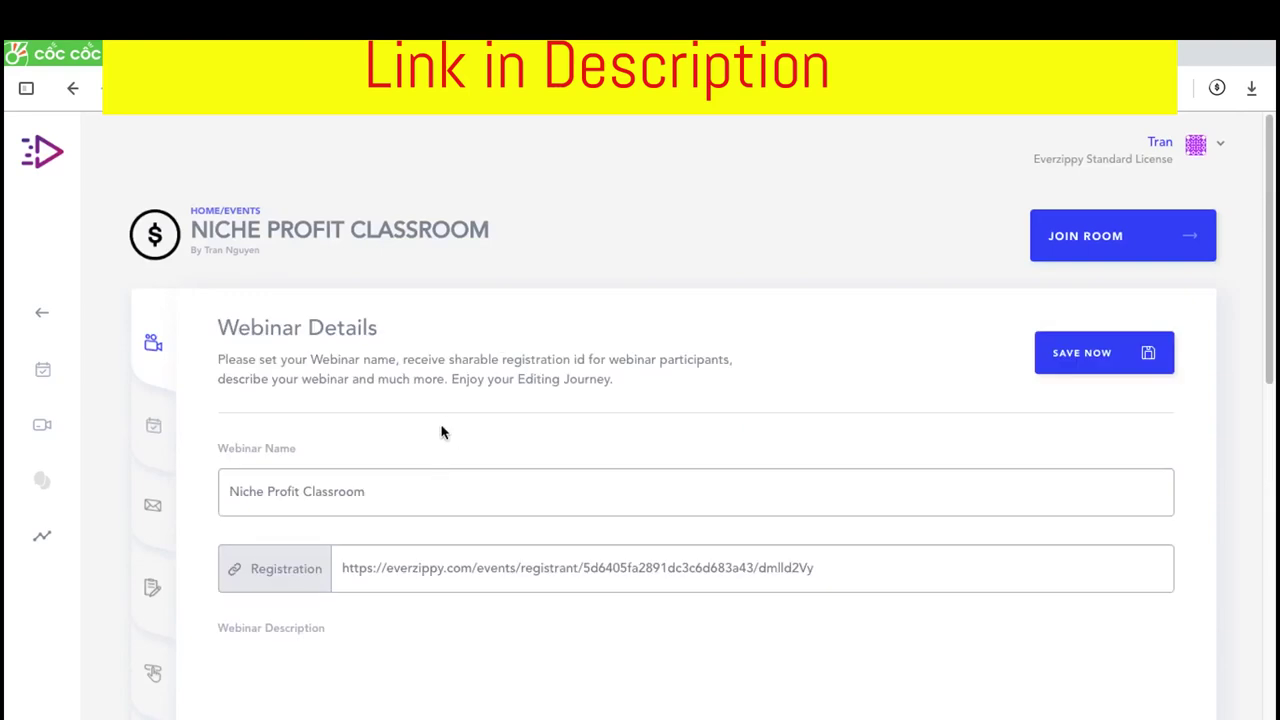
{"action": "scroll", "coordinate": [440, 440], "scroll_direction": "down", "scroll_amount": 1}
{"action": "triple_click", "coordinate": [433, 458]}
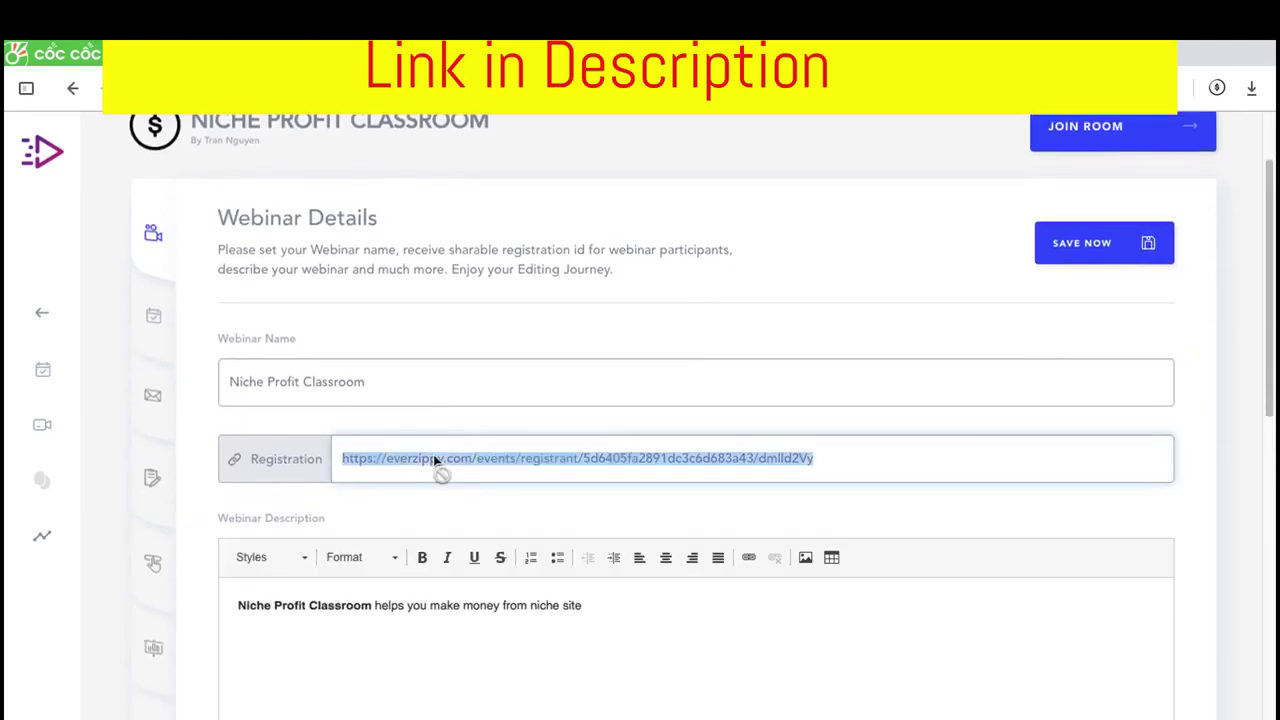
{"action": "right_click", "coordinate": [433, 458]}
{"action": "left_click", "coordinate": [502, 511]}
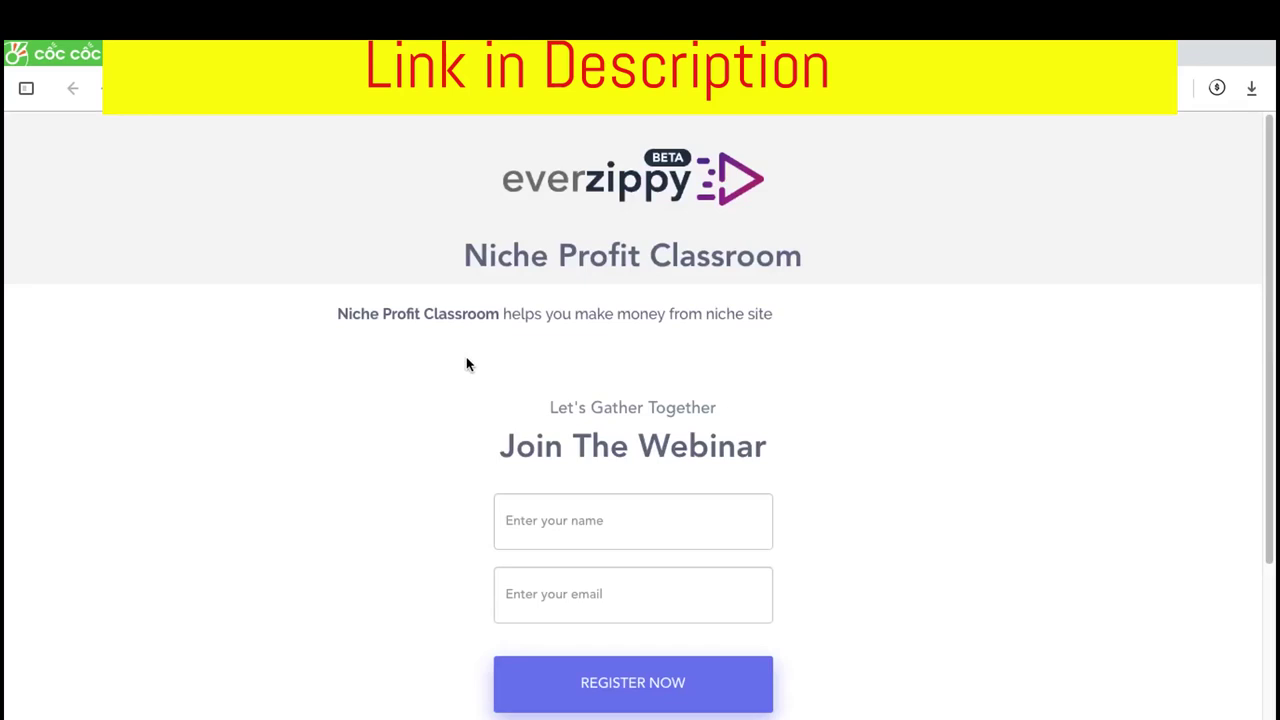
{"action": "scroll", "coordinate": [485, 430], "scroll_direction": "down", "scroll_amount": 1}
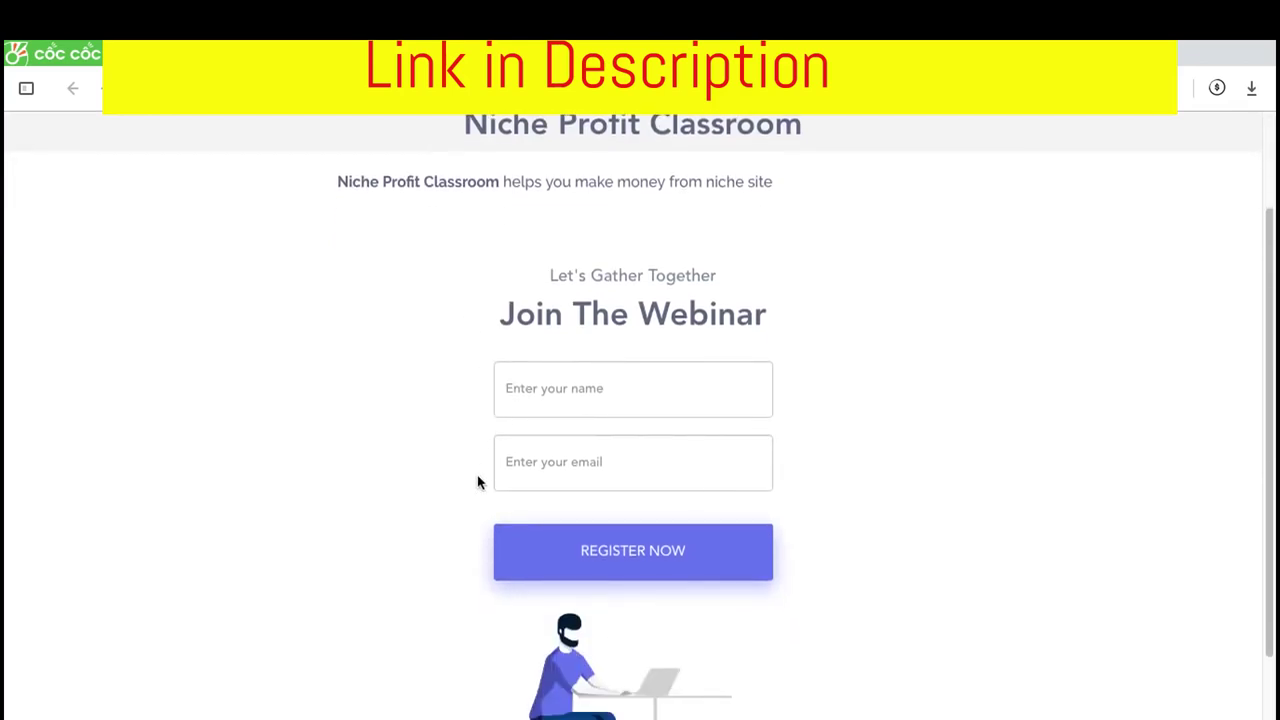
{"action": "scroll", "coordinate": [463, 440], "scroll_direction": "up", "scroll_amount": 1}
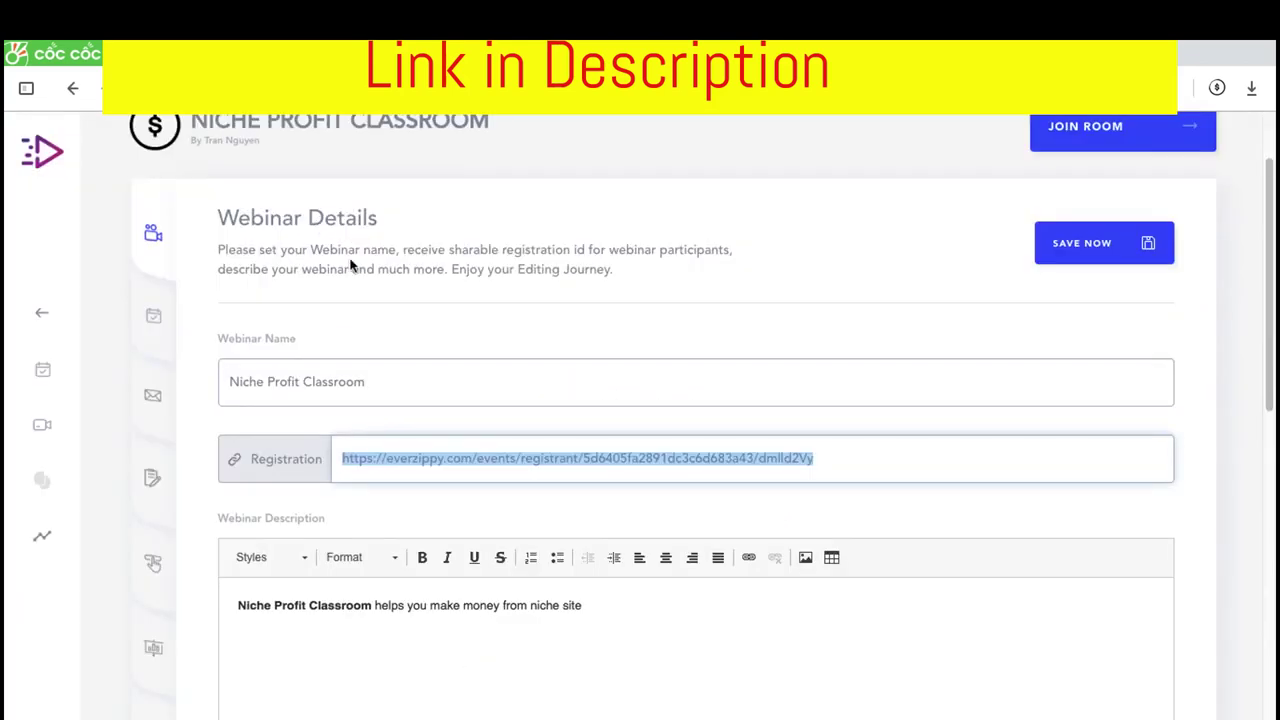
Play and pause the webinar video preview, then jump it ahead to 1:10:14
{"action": "scroll", "coordinate": [364, 303], "scroll_direction": "down", "scroll_amount": 5}
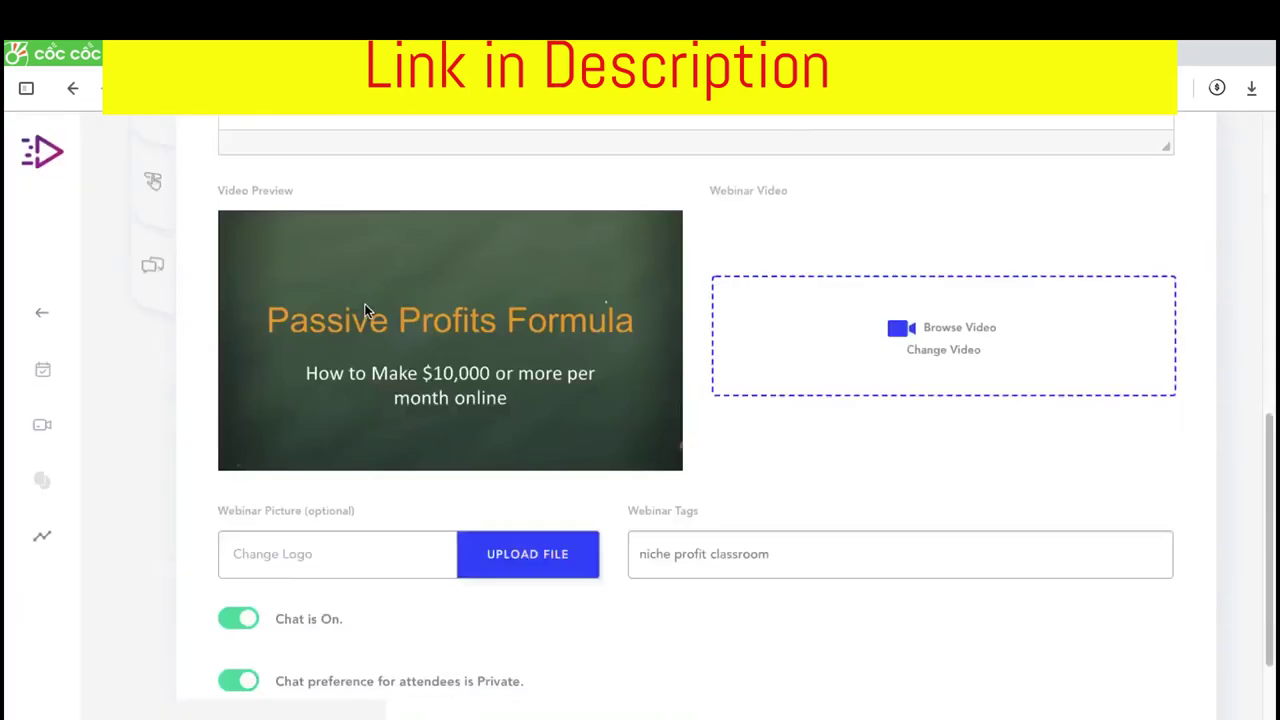
{"action": "scroll", "coordinate": [364, 303], "scroll_direction": "down", "scroll_amount": 1}
{"action": "left_click", "coordinate": [369, 353]}
{"action": "left_click", "coordinate": [260, 362]}
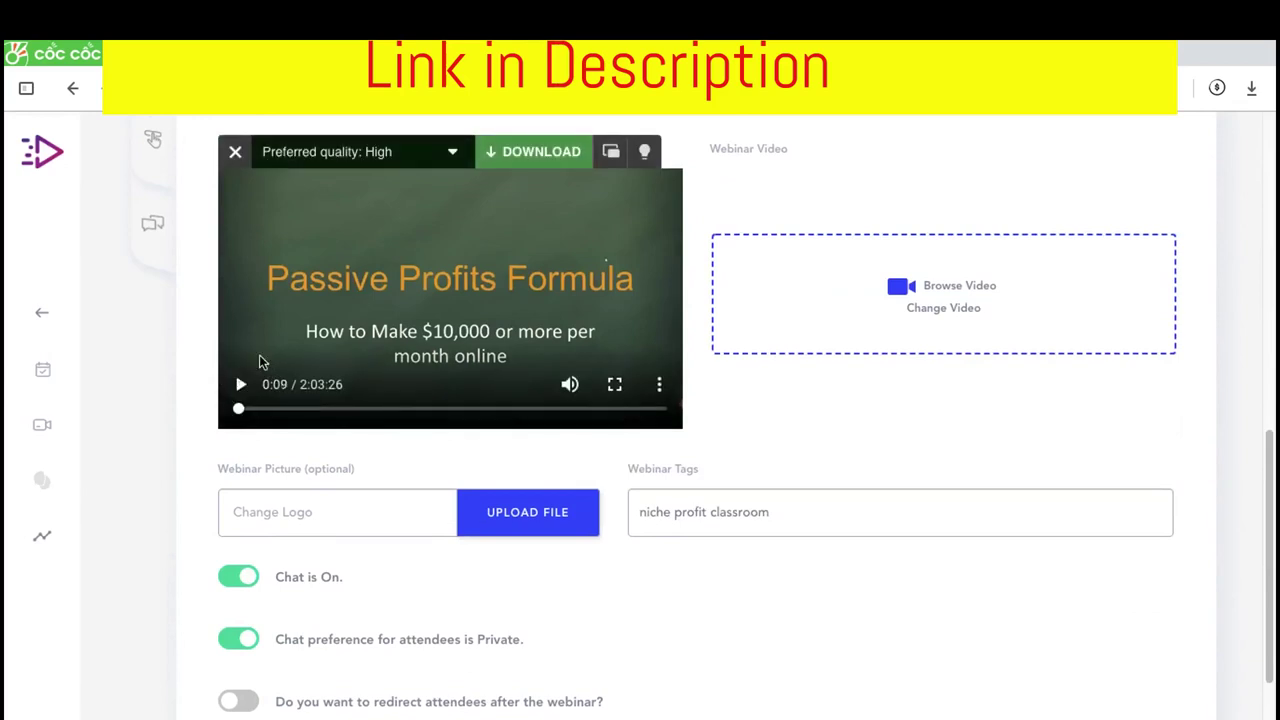
{"action": "scroll", "coordinate": [319, 250], "scroll_direction": "up", "scroll_amount": 1}
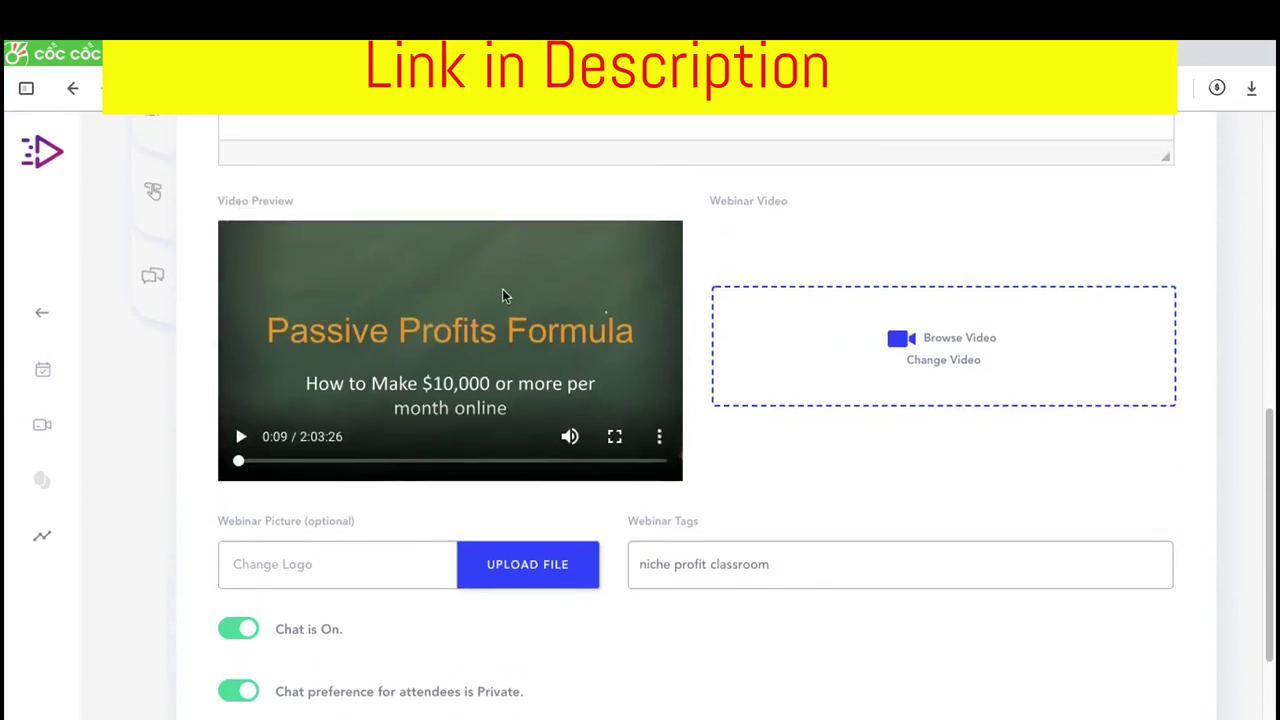
{"action": "scroll", "coordinate": [503, 291], "scroll_direction": "up", "scroll_amount": 1}
{"action": "left_click", "coordinate": [659, 457]}
{"action": "left_click", "coordinate": [480, 486]}
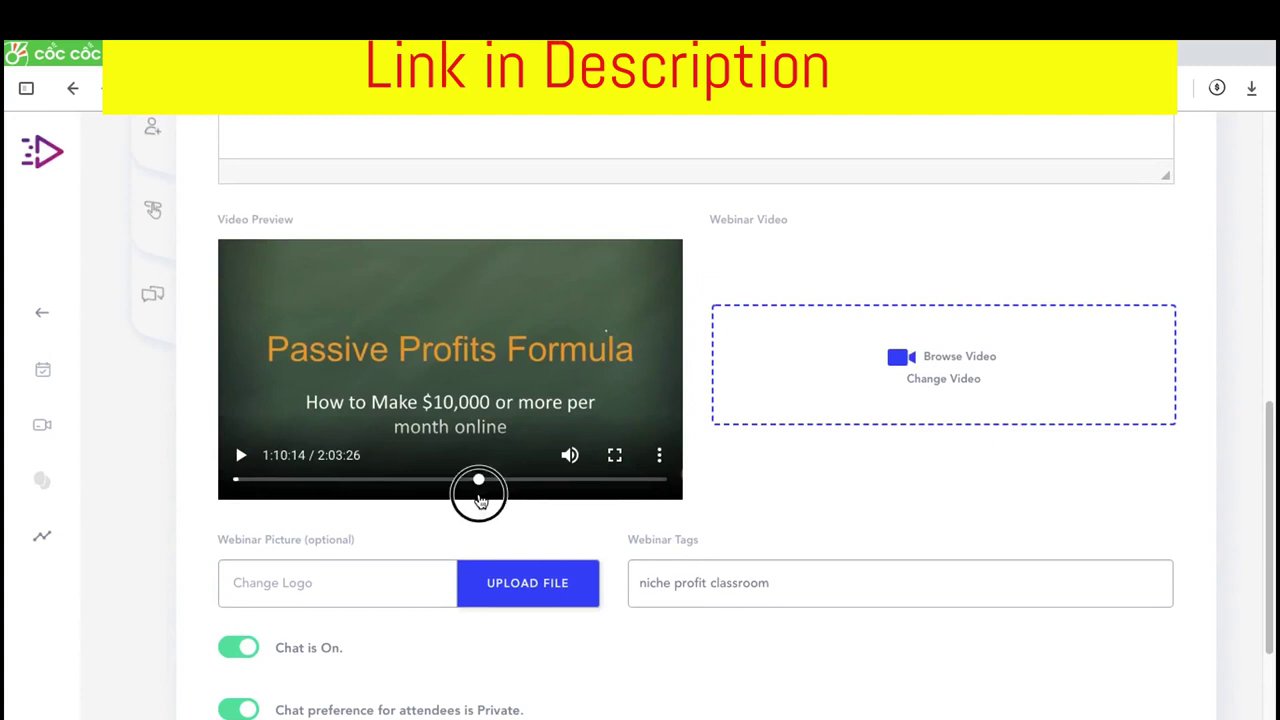
{"action": "scroll", "coordinate": [470, 515], "scroll_direction": "down", "scroll_amount": 3}
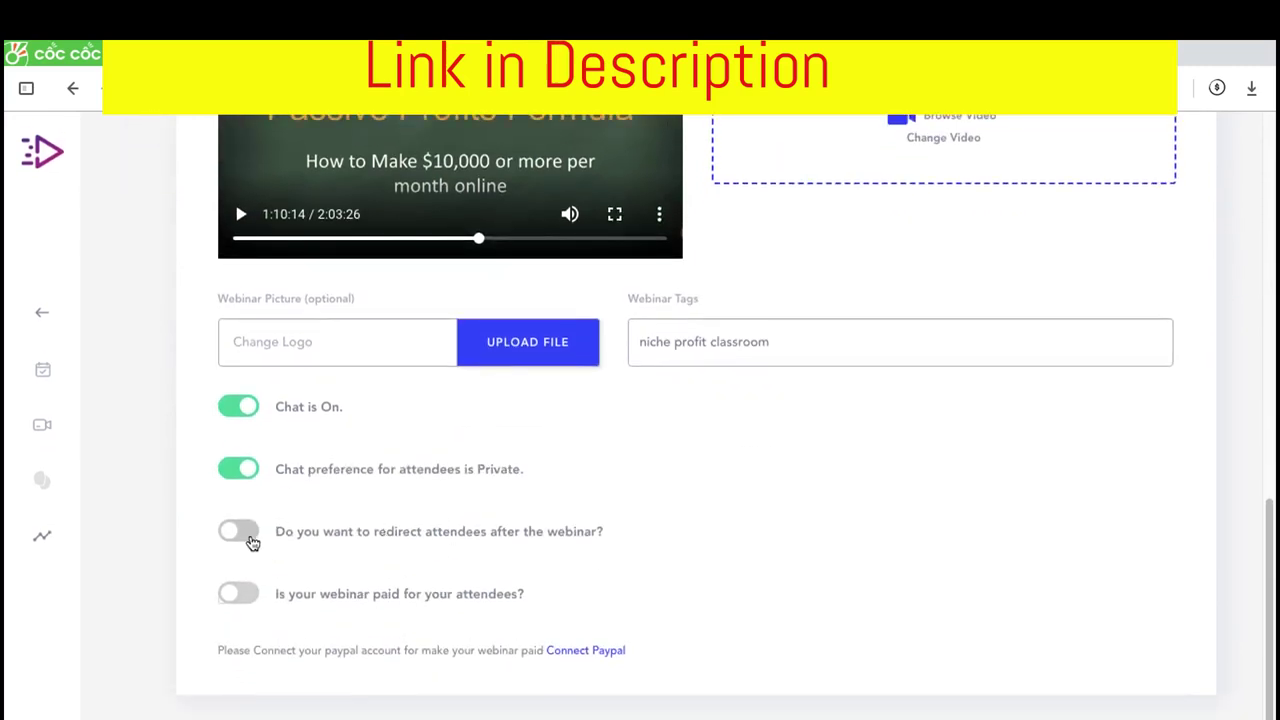
{"action": "left_click", "coordinate": [251, 540]}
{"action": "scroll", "coordinate": [306, 584], "scroll_direction": "down", "scroll_amount": 1}
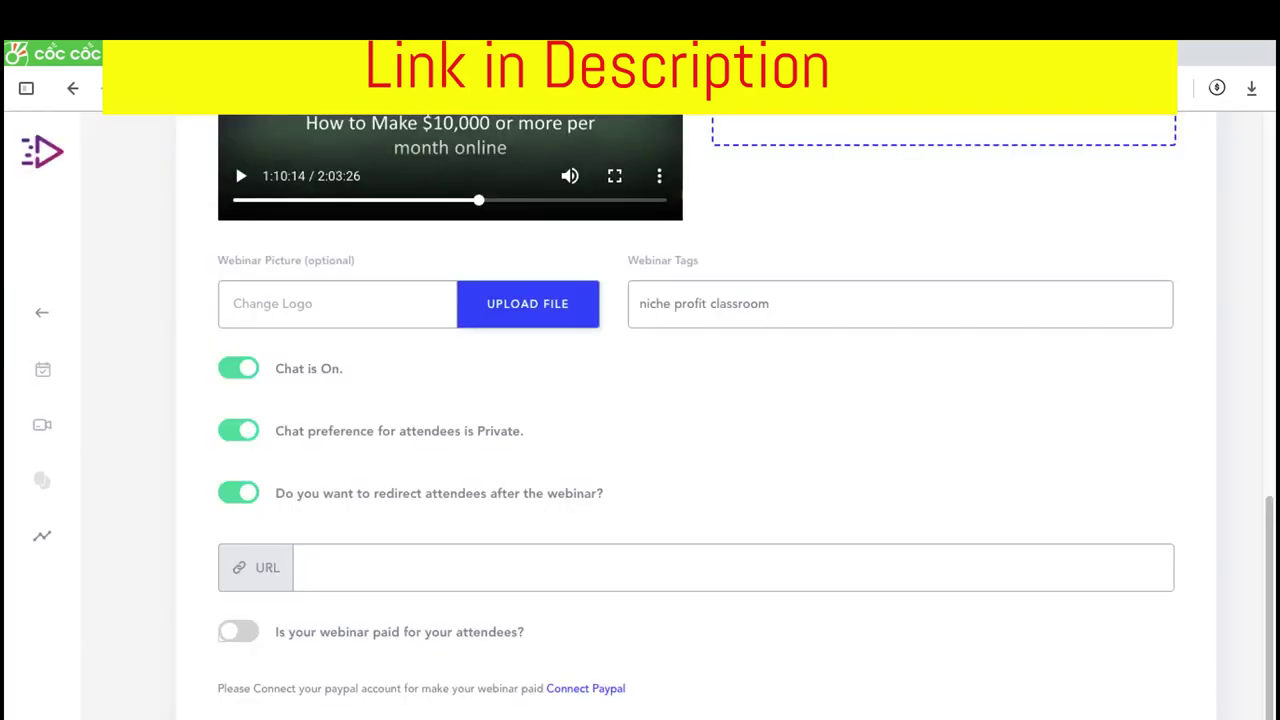
{"action": "left_click", "coordinate": [412, 577]}
{"action": "key", "text": "ctrl+v"}
{"action": "left_click", "coordinate": [244, 643]}
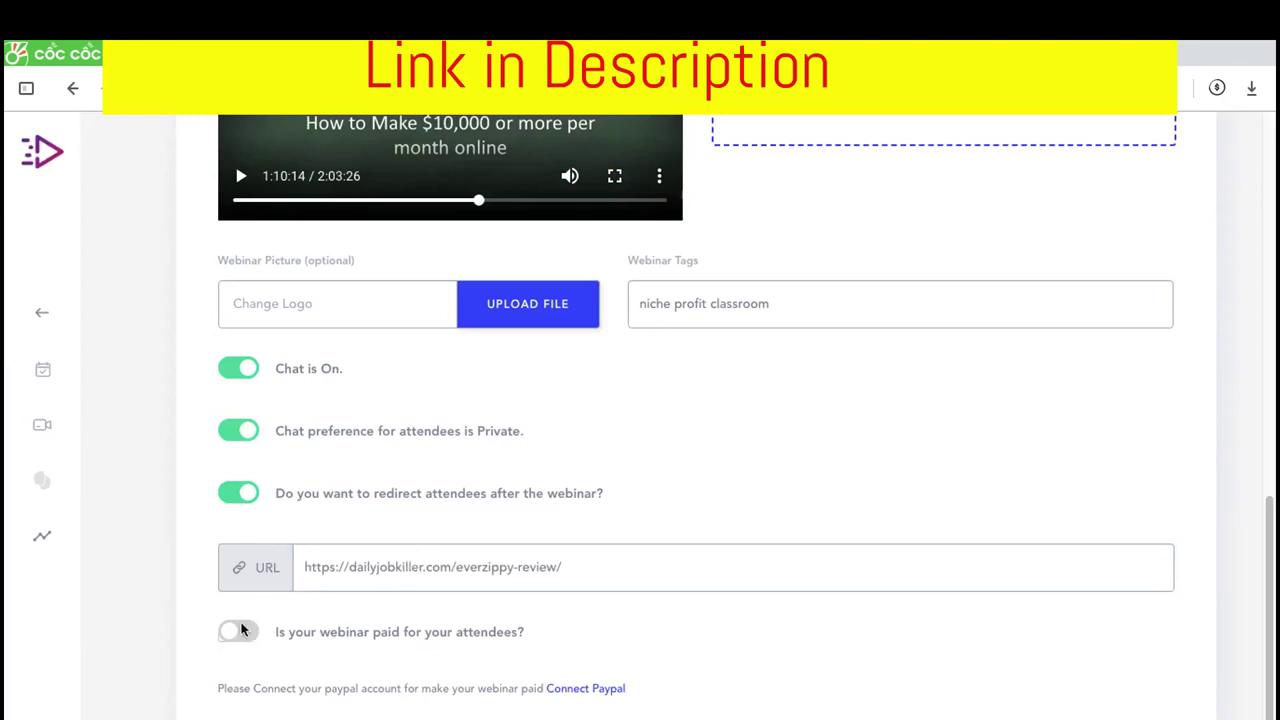
{"action": "scroll", "coordinate": [243, 640], "scroll_direction": "down", "scroll_amount": 1}
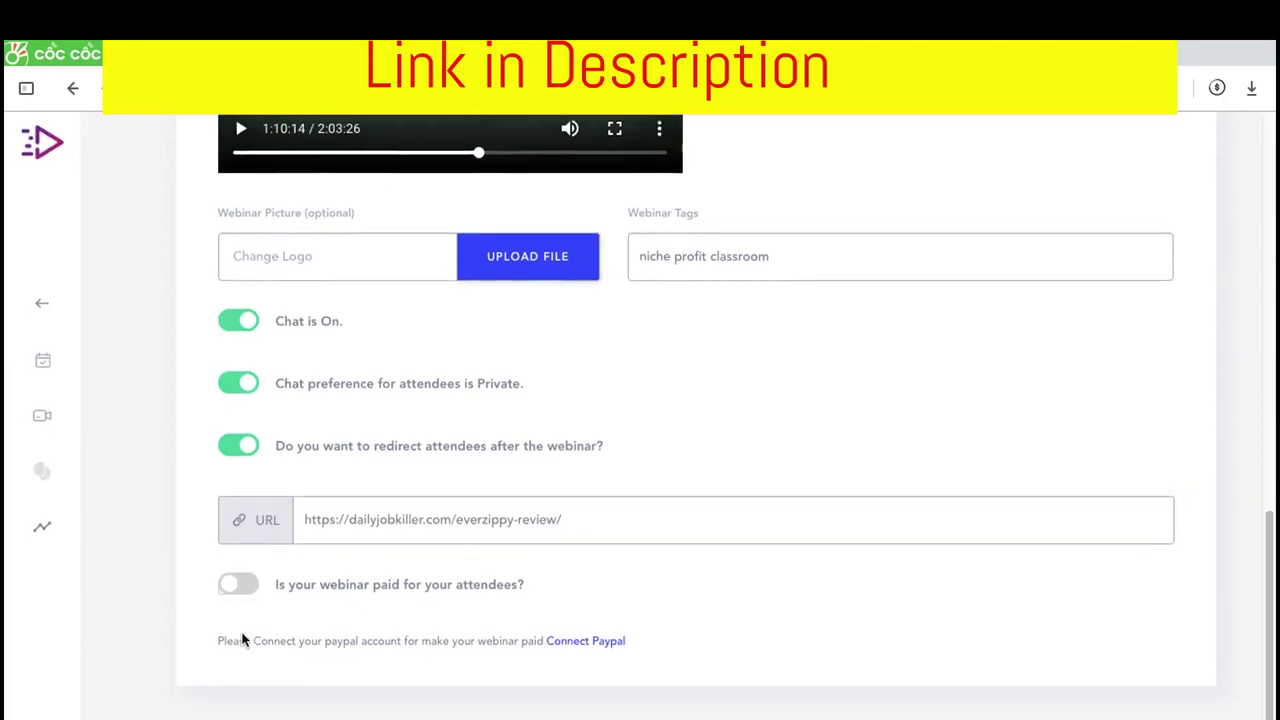
{"action": "scroll", "coordinate": [585, 431], "scroll_direction": "up", "scroll_amount": 5}
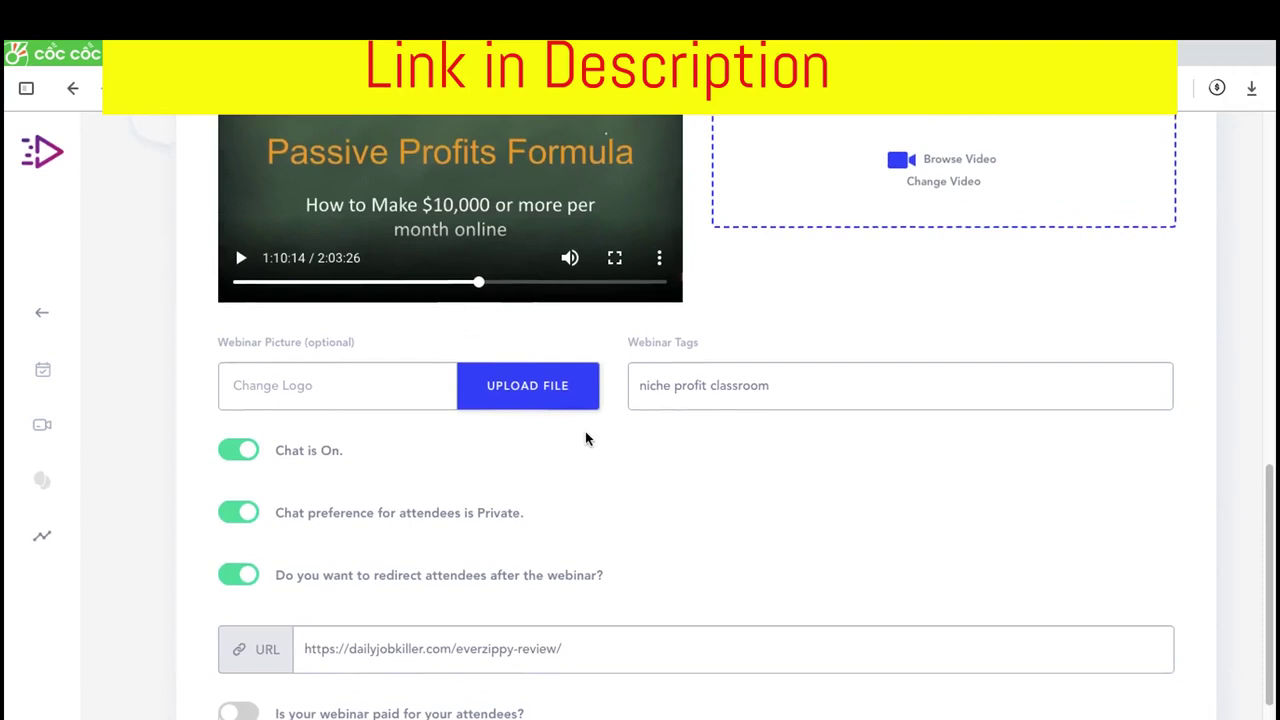
{"action": "scroll", "coordinate": [716, 346], "scroll_direction": "up", "scroll_amount": 3}
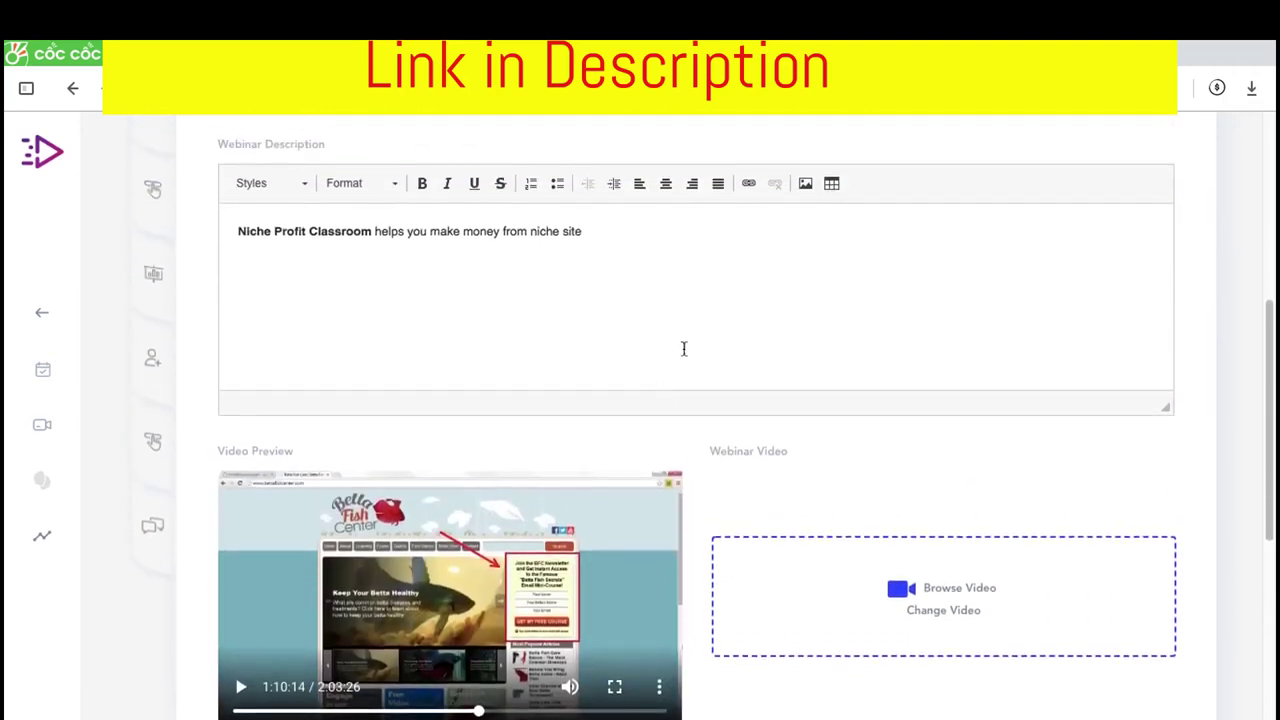
{"action": "scroll", "coordinate": [698, 307], "scroll_direction": "up", "scroll_amount": 2}
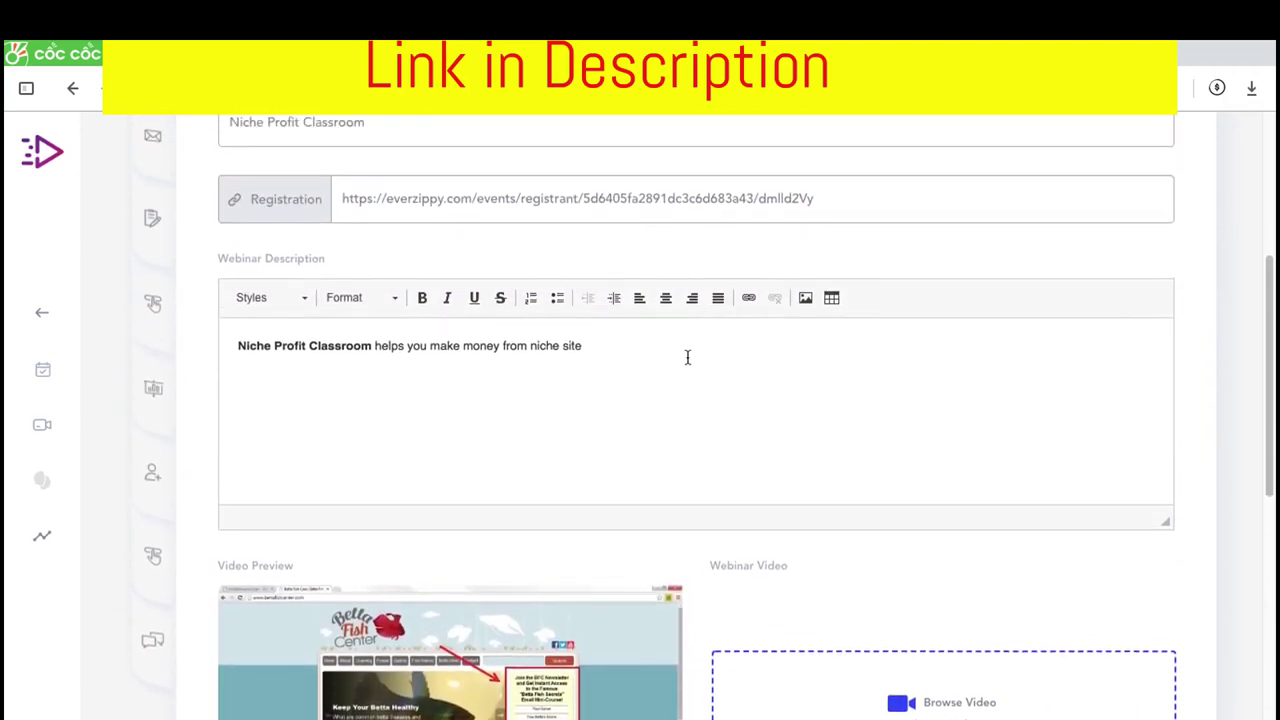
{"action": "scroll", "coordinate": [687, 363], "scroll_direction": "down", "scroll_amount": 1}
{"action": "scroll", "coordinate": [686, 363], "scroll_direction": "down", "scroll_amount": 7}
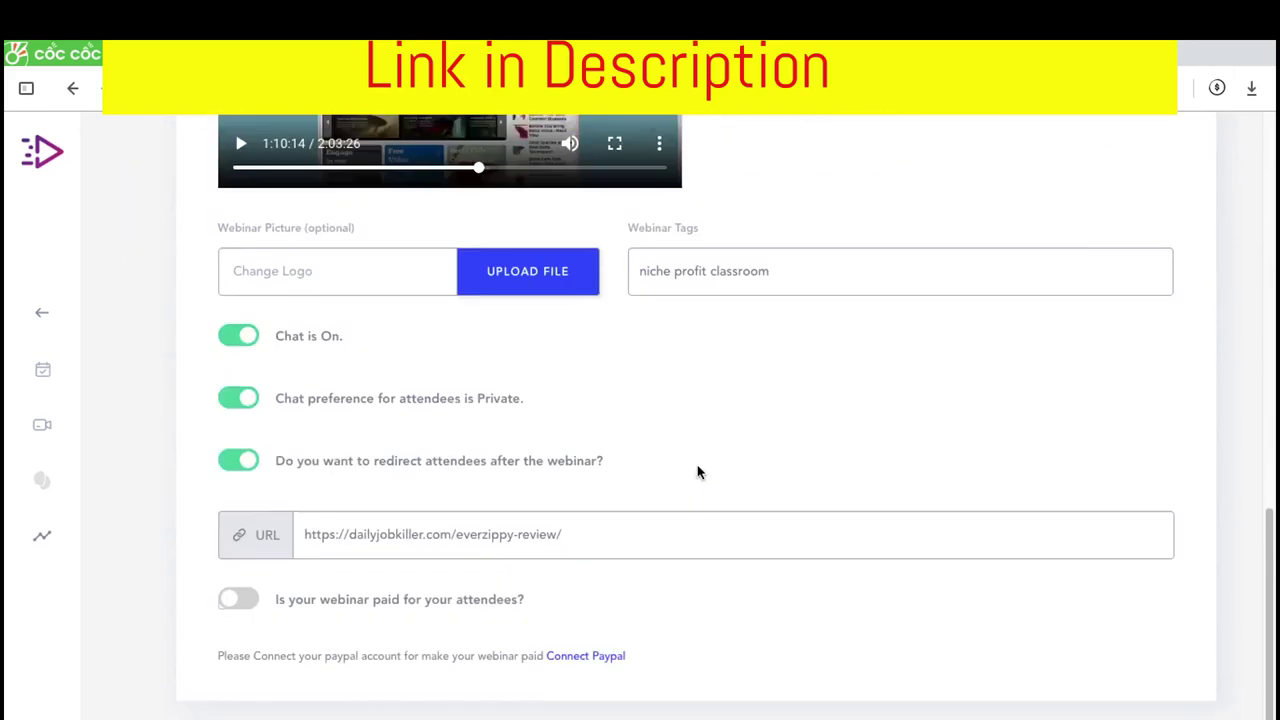
{"action": "scroll", "coordinate": [697, 471], "scroll_direction": "up", "scroll_amount": 10}
{"action": "left_click", "coordinate": [1086, 366]}
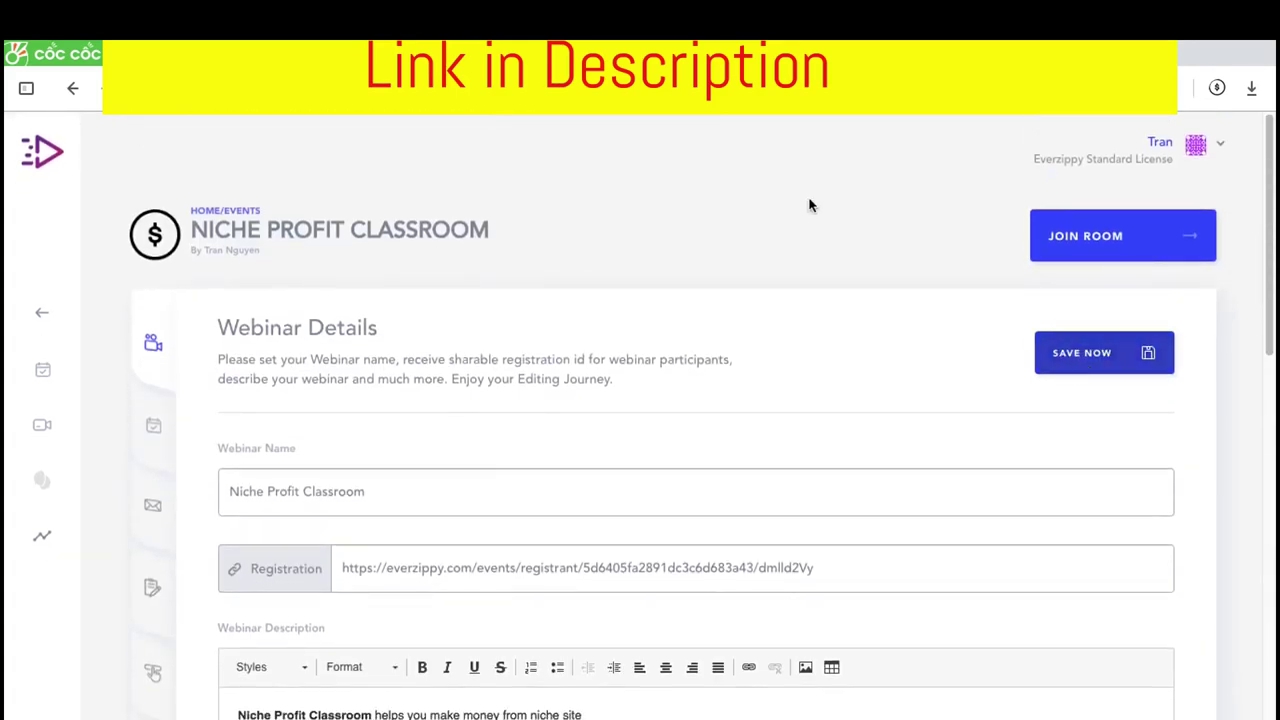
Enter the attendee's name on the Join The Webinar form and begin typing their e-mail
{"action": "scroll", "coordinate": [446, 316], "scroll_direction": "down", "scroll_amount": 1}
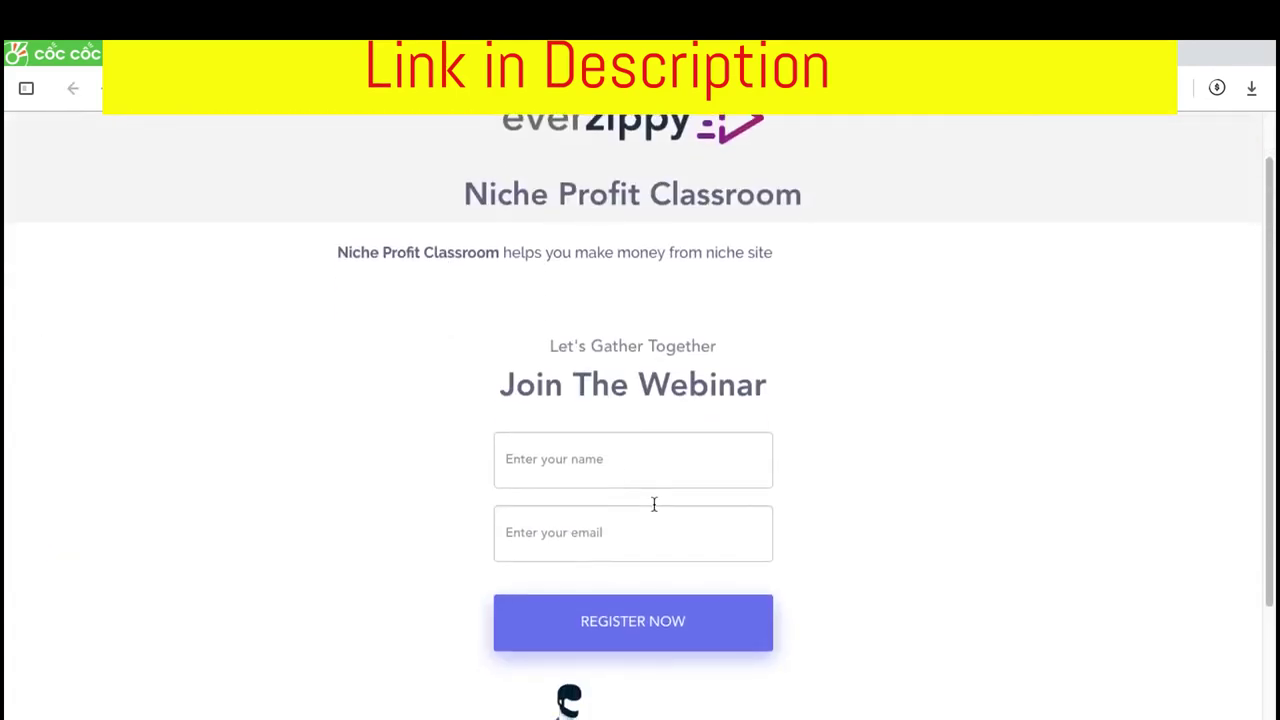
{"action": "left_click", "coordinate": [625, 465]}
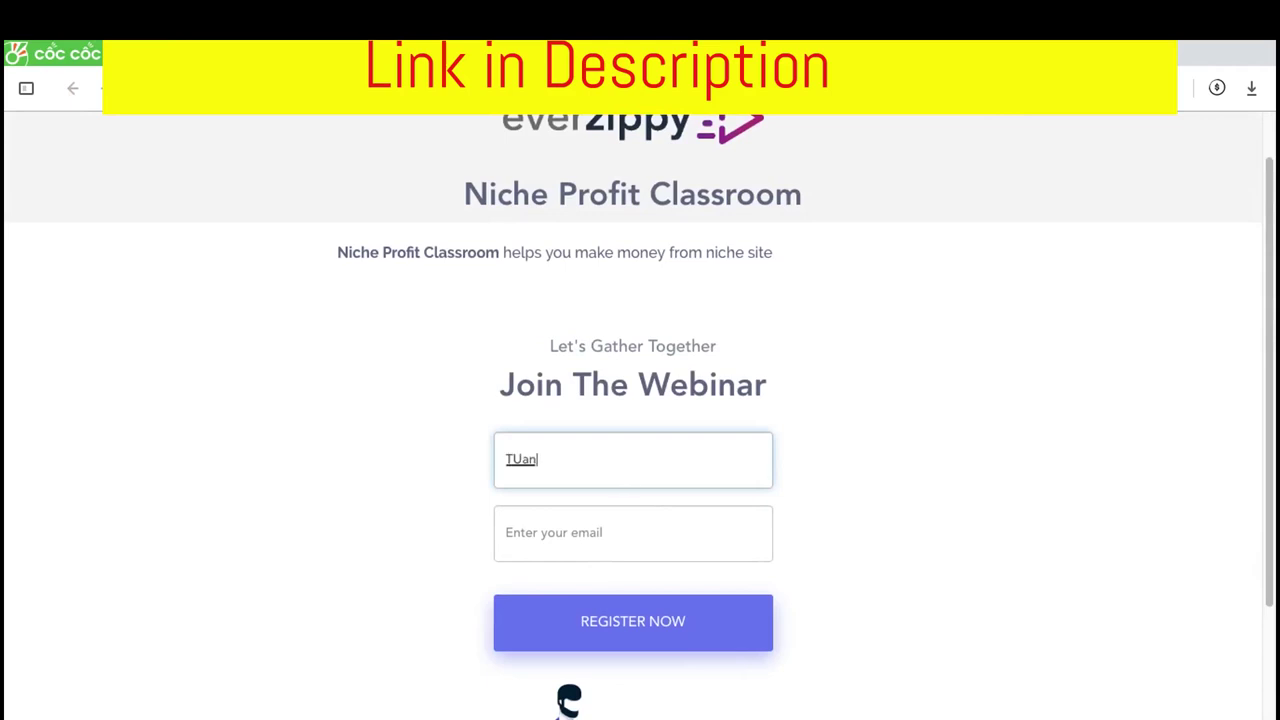
{"action": "type", "text": "Tuan"}
{"action": "left_click", "coordinate": [514, 533]}
{"action": "type", "text": "for"}
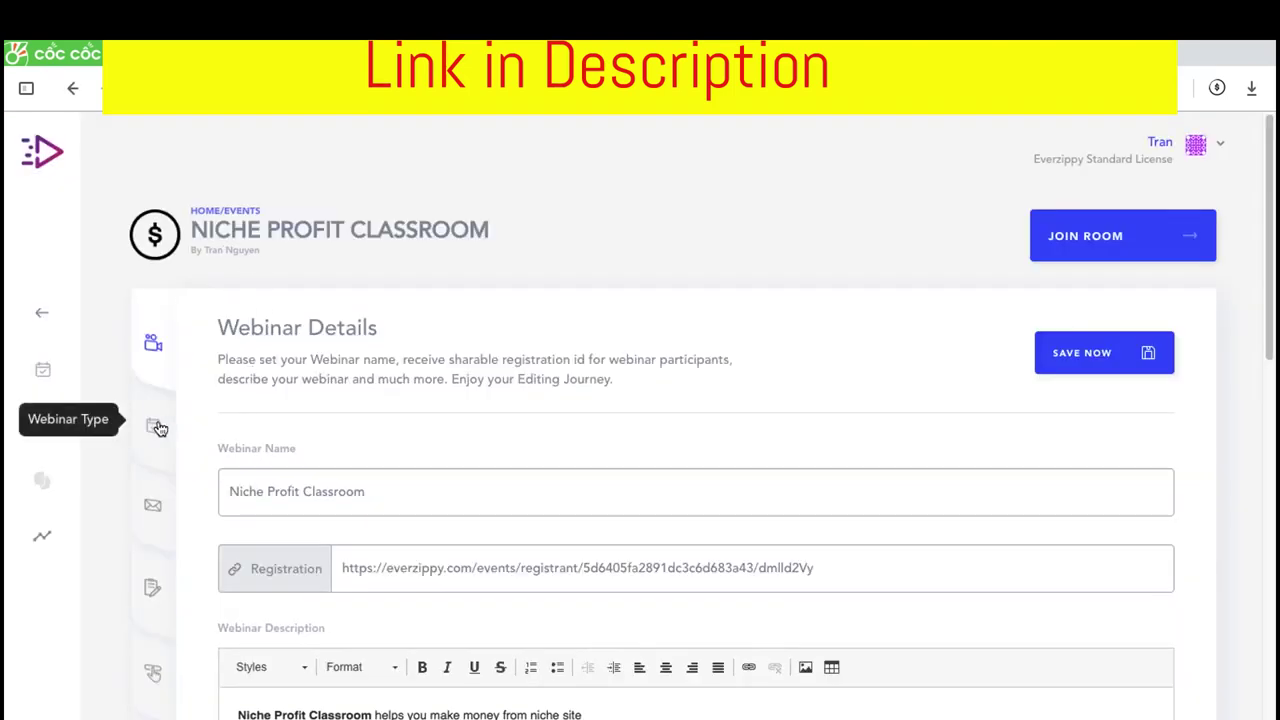
Open Webinar Type, then Email Funnel, and expand the Instant Confirmation for Registration email
{"action": "left_click", "coordinate": [160, 428]}
{"action": "scroll", "coordinate": [160, 475], "scroll_direction": "down", "scroll_amount": 1}
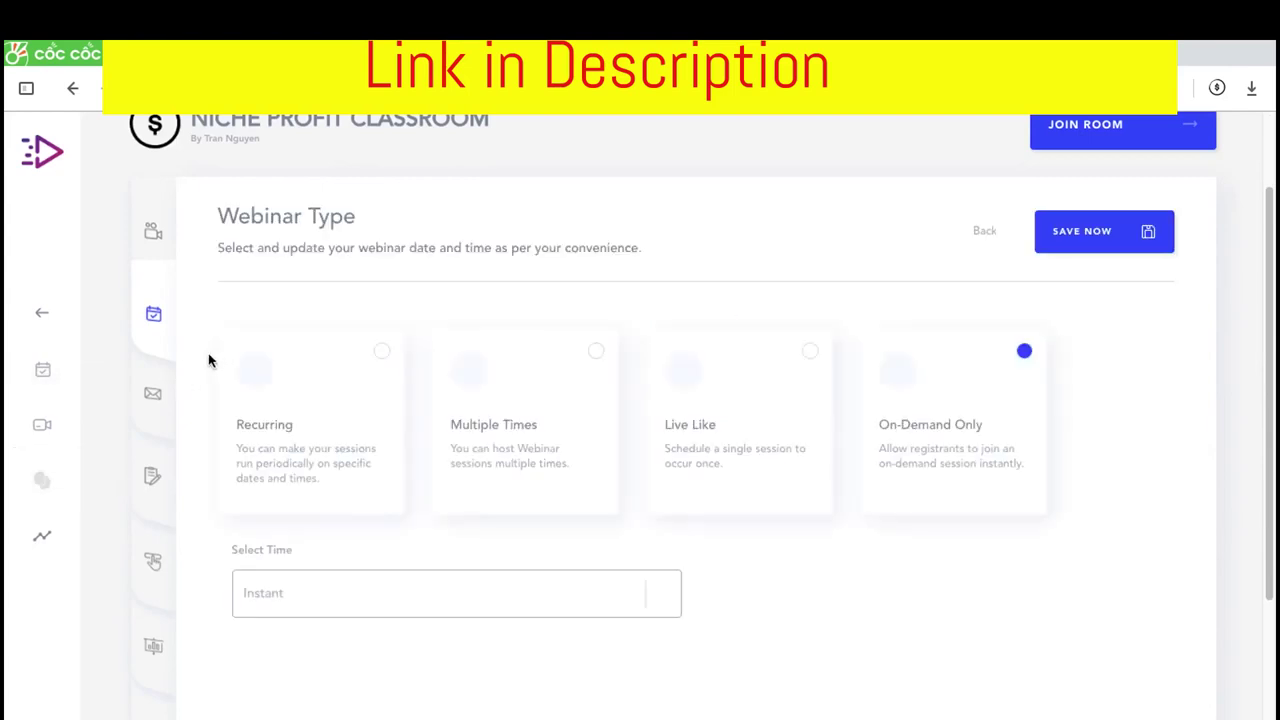
{"action": "scroll", "coordinate": [215, 440], "scroll_direction": "down", "scroll_amount": 2}
{"action": "left_click", "coordinate": [152, 240]}
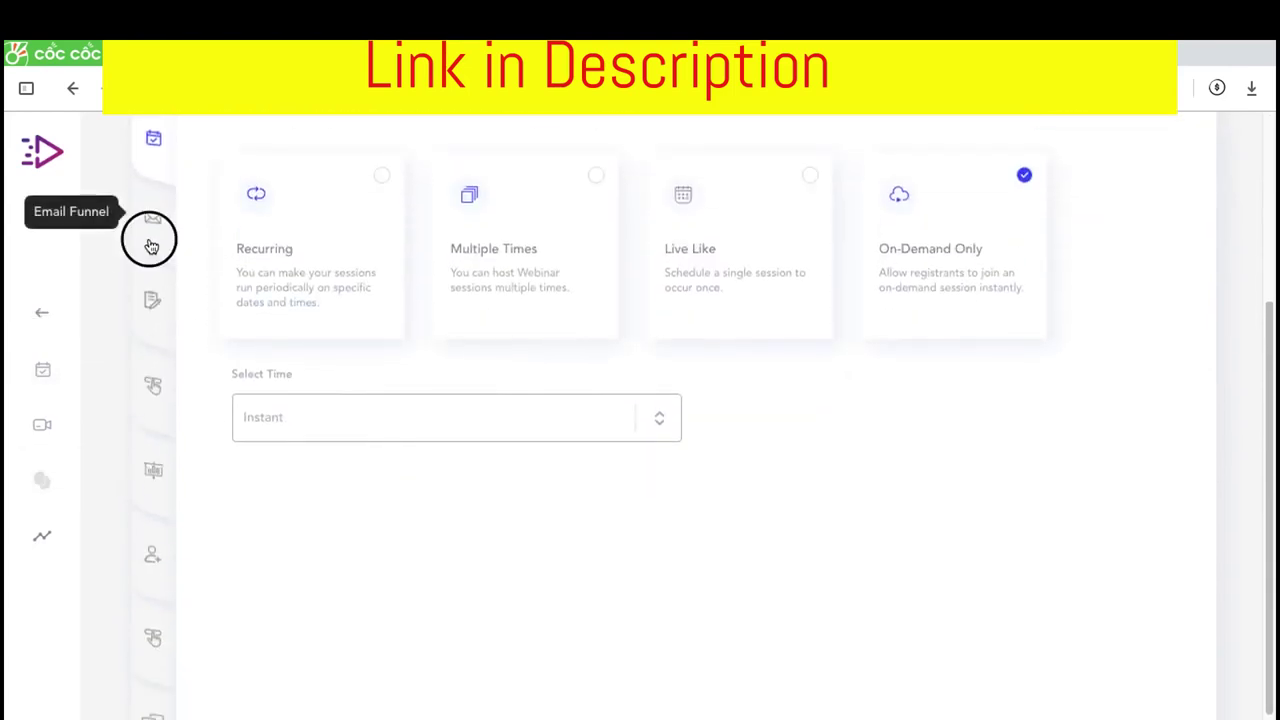
{"action": "scroll", "coordinate": [215, 250], "scroll_direction": "up", "scroll_amount": 1}
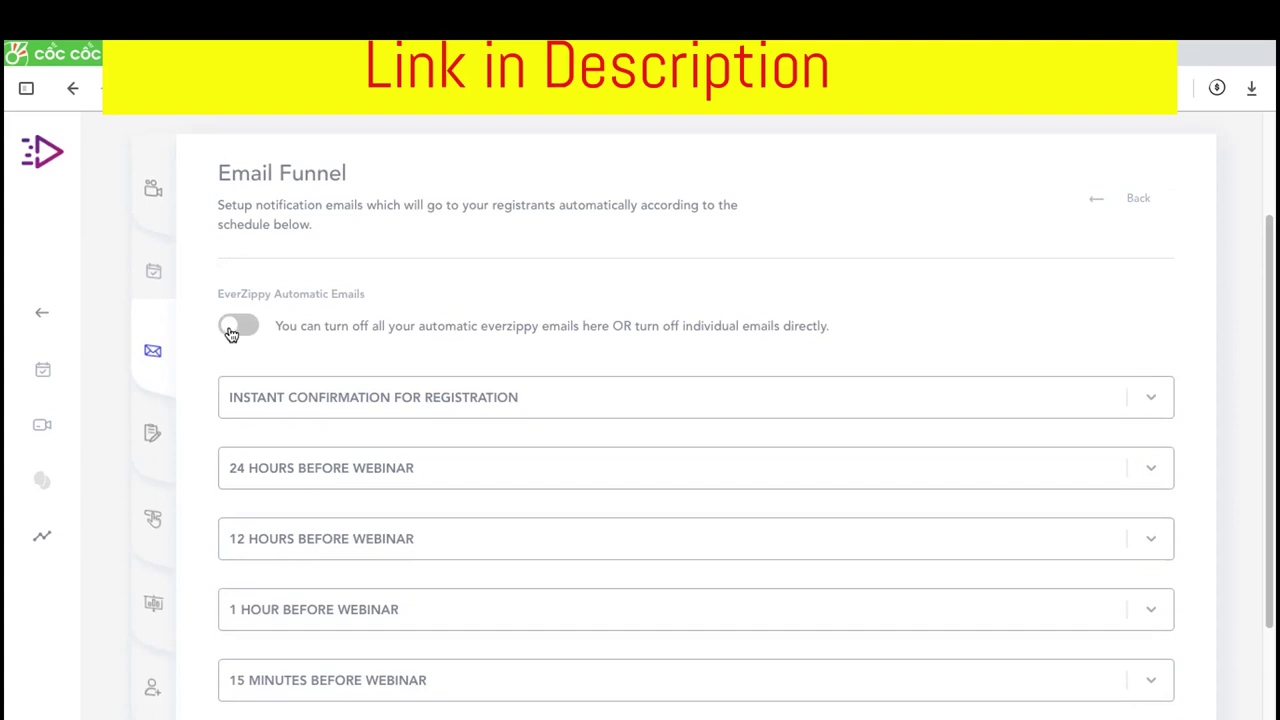
{"action": "left_click", "coordinate": [460, 405]}
{"action": "scroll", "coordinate": [520, 365], "scroll_direction": "down", "scroll_amount": 10}
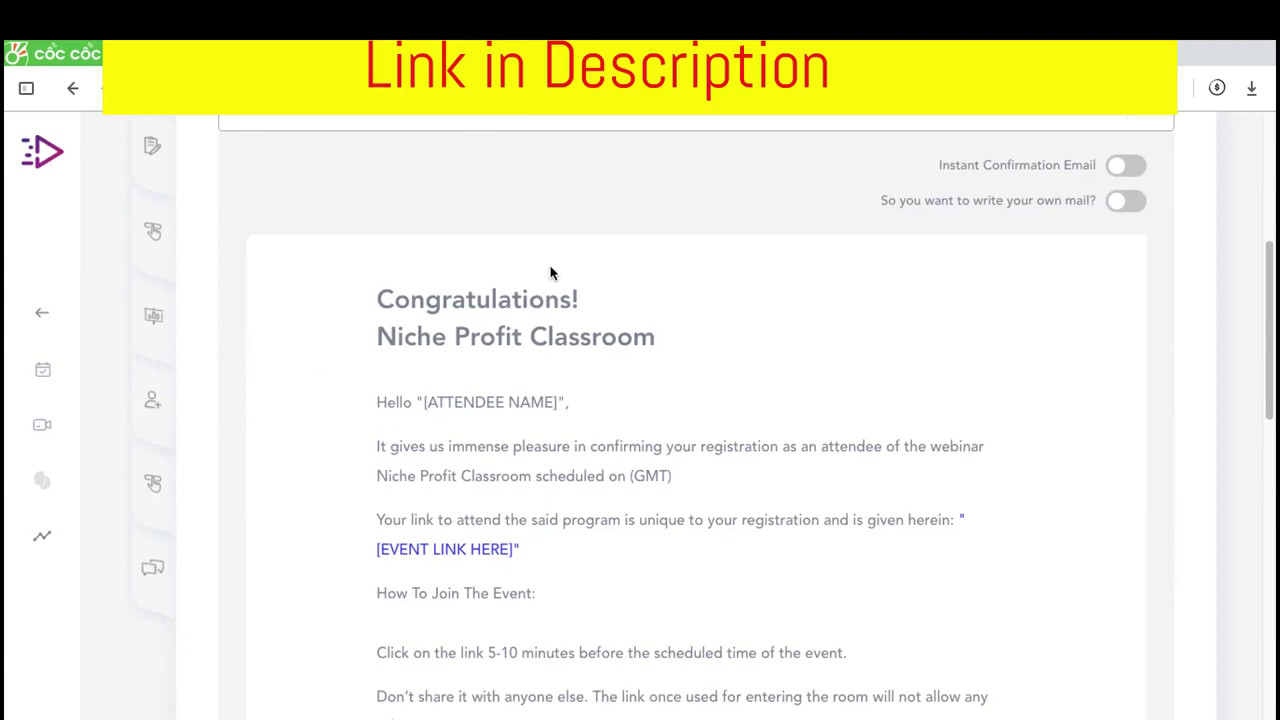
{"action": "scroll", "coordinate": [470, 512], "scroll_direction": "down", "scroll_amount": 2}
{"action": "scroll", "coordinate": [531, 369], "scroll_direction": "up", "scroll_amount": 13}
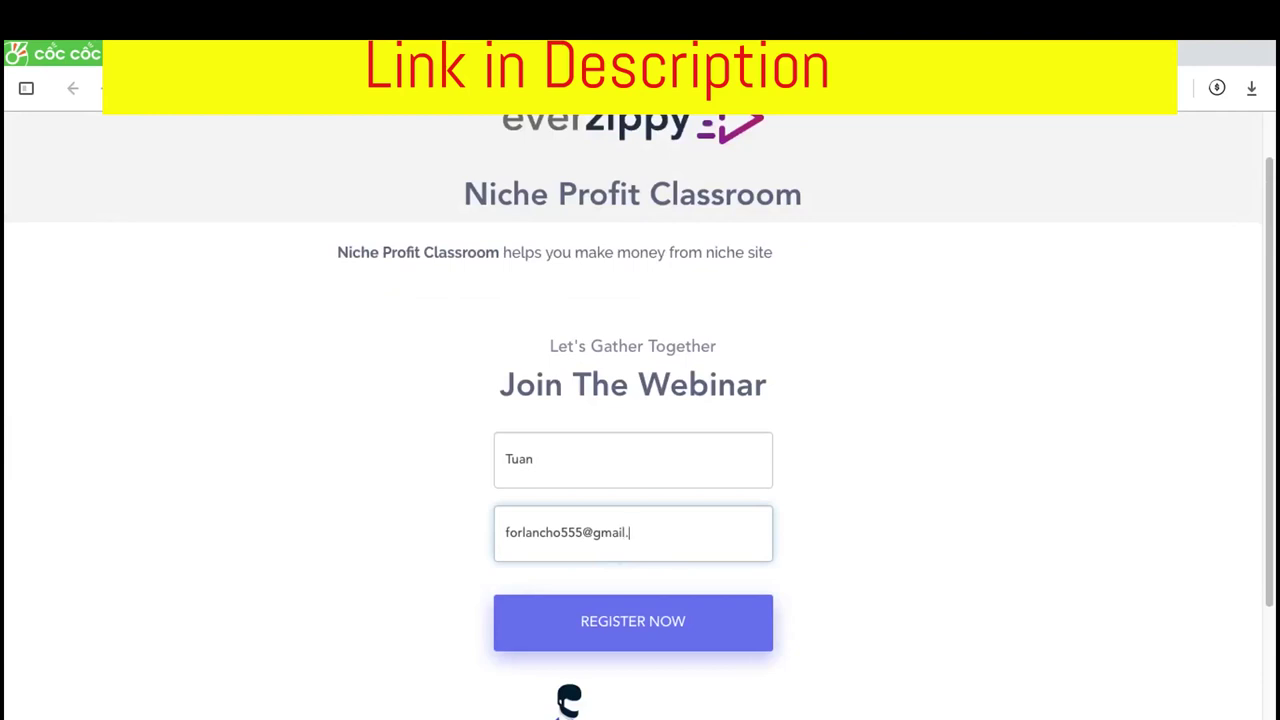
Submit the Niche Profit Classroom registration and start typing 'mai' in a new browser tab
{"action": "left_click", "coordinate": [678, 616]}
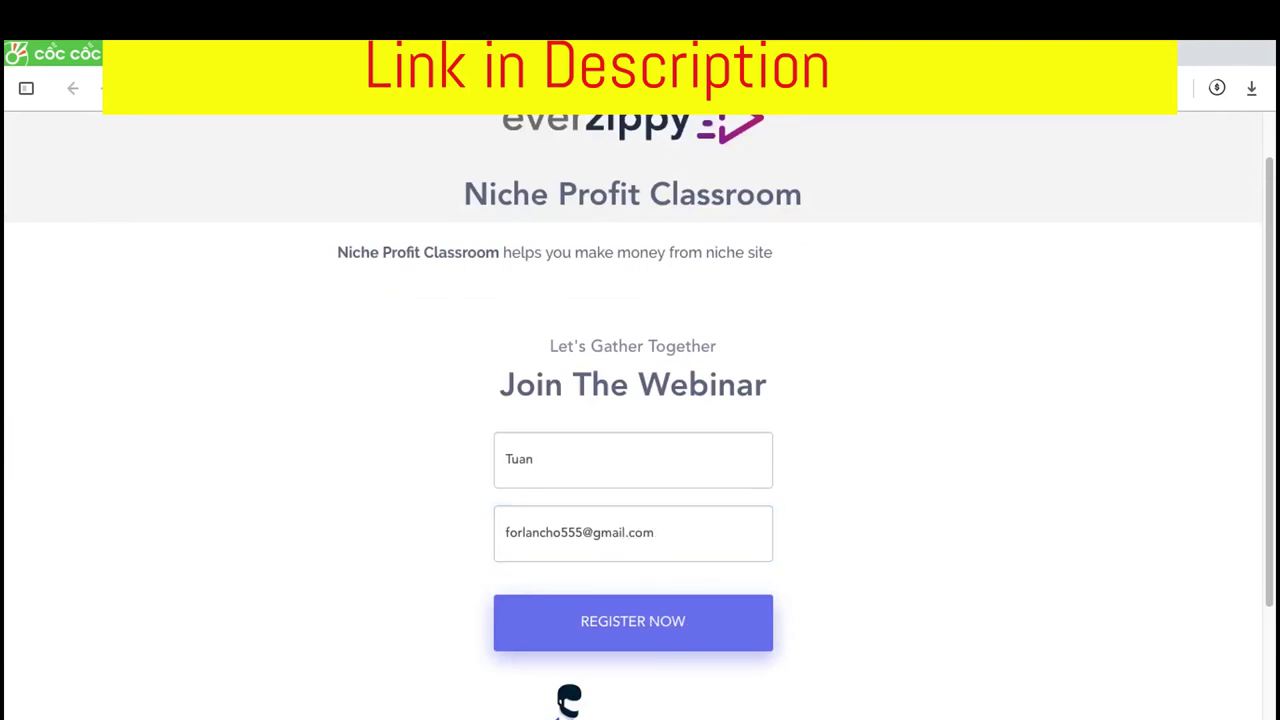
{"action": "key", "text": "ctrl+t"}
{"action": "type", "text": "mai"}
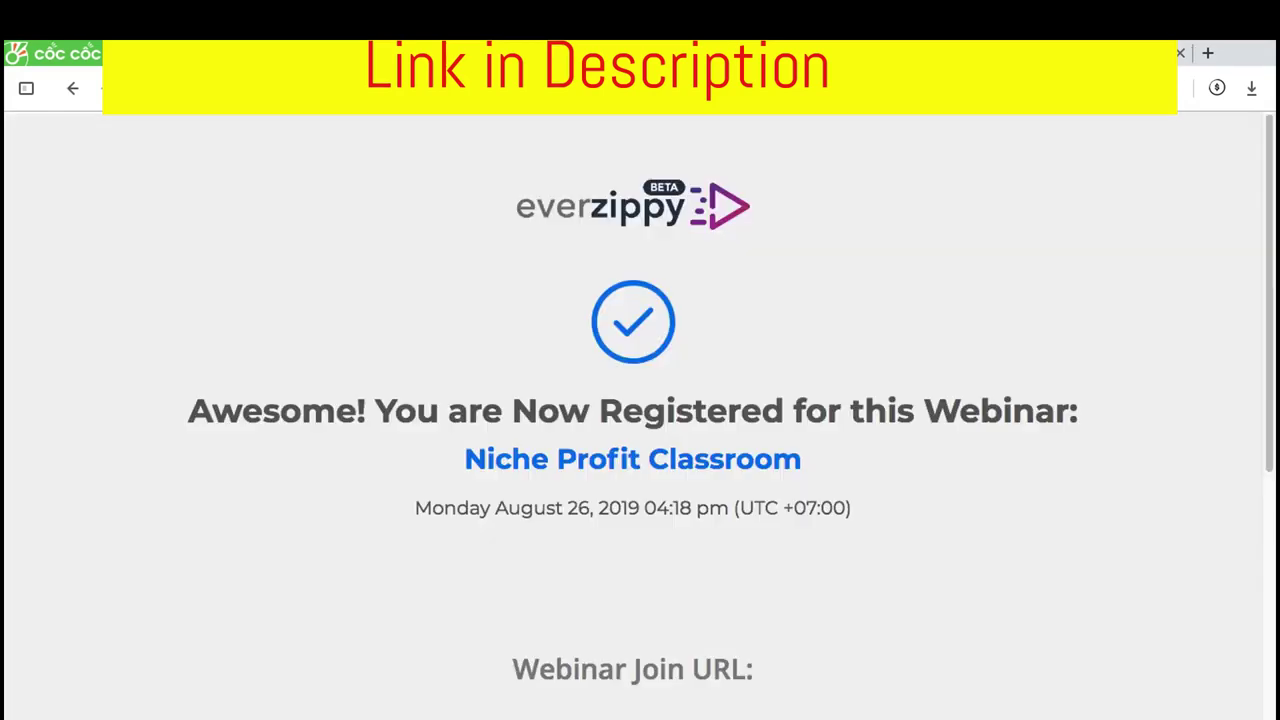
Copy the Webinar Join URL link address from the registration confirmation page
{"action": "scroll", "coordinate": [391, 374], "scroll_direction": "down", "scroll_amount": 5}
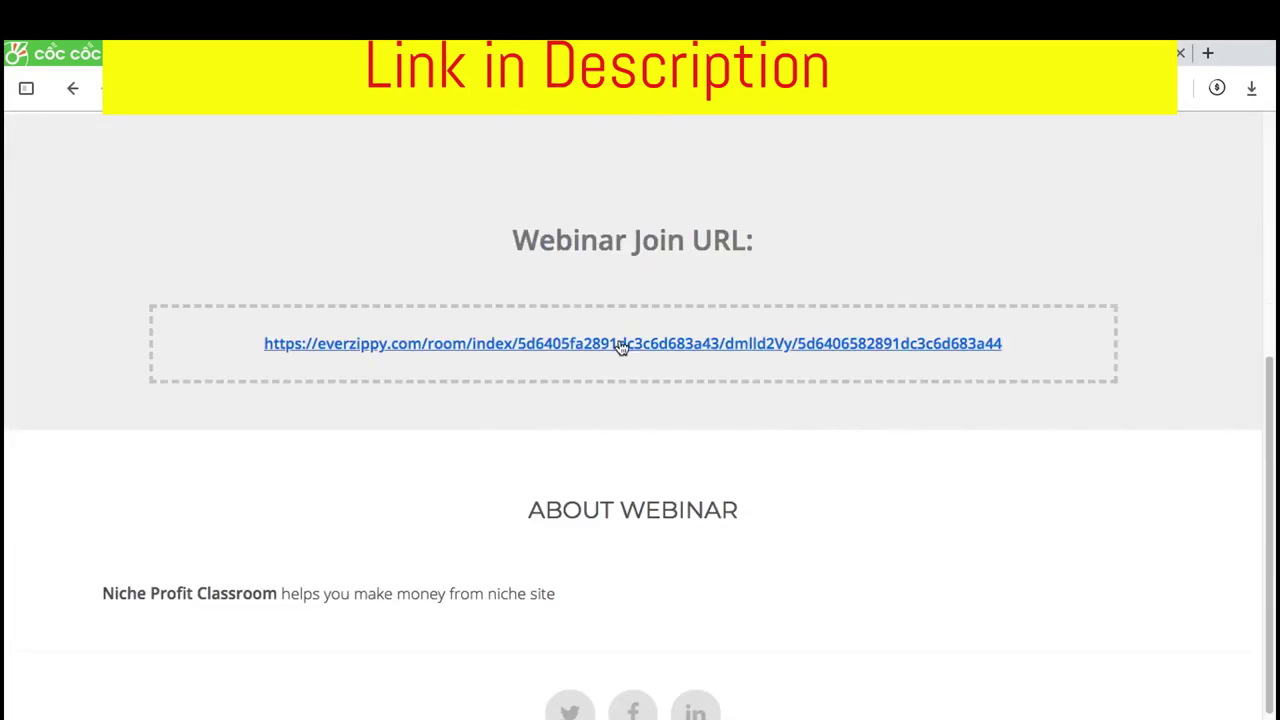
{"action": "scroll", "coordinate": [571, 474], "scroll_direction": "down", "scroll_amount": 1}
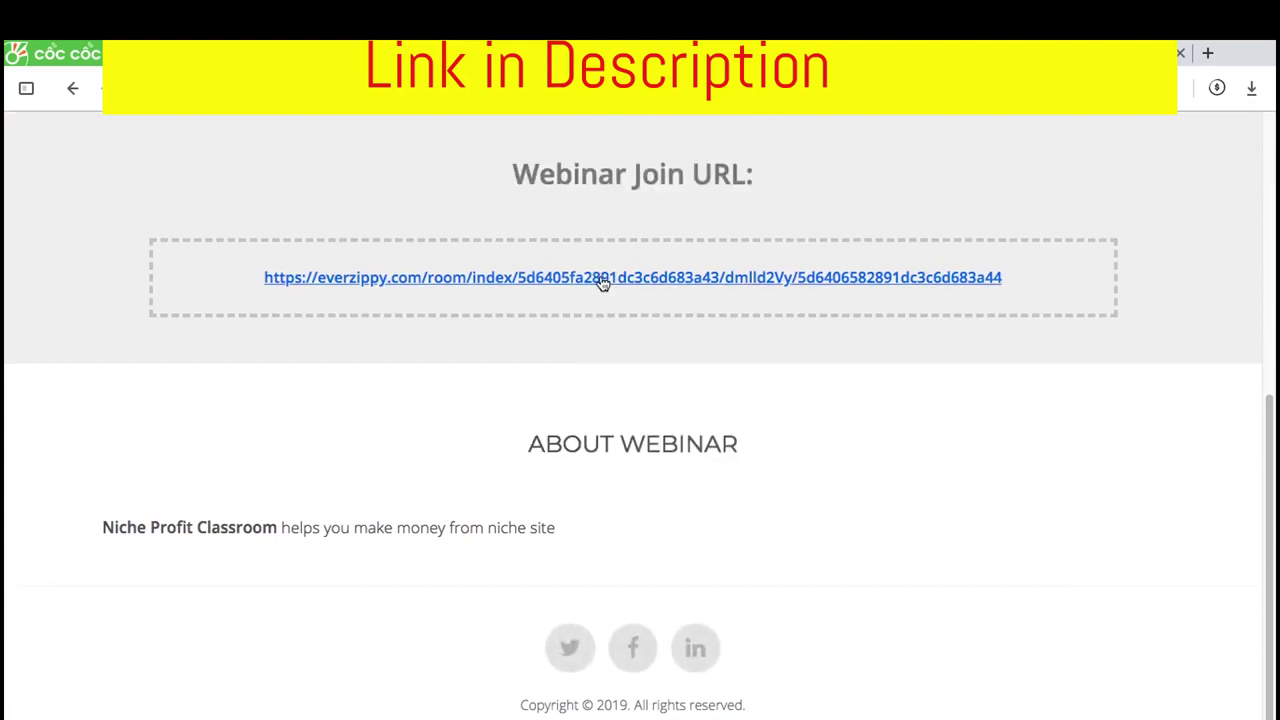
{"action": "right_click", "coordinate": [596, 281]}
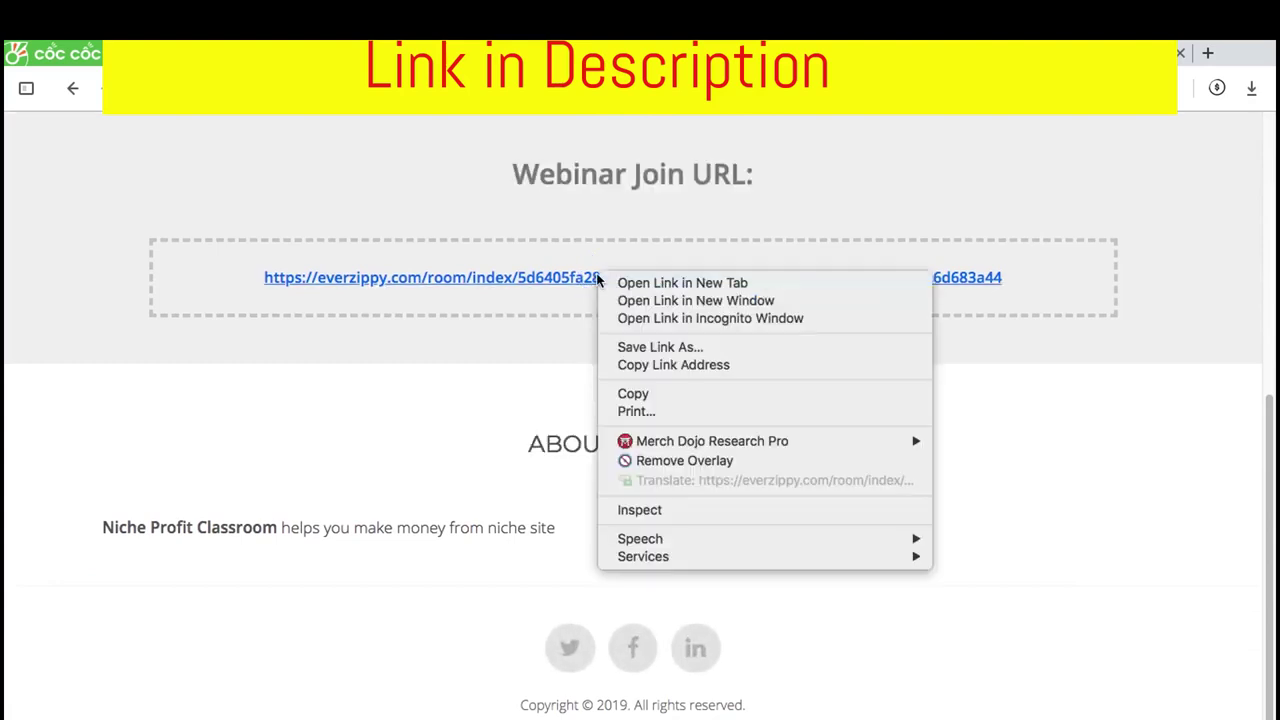
{"action": "left_click", "coordinate": [645, 361]}
{"action": "key", "text": "ctrl+Up"}
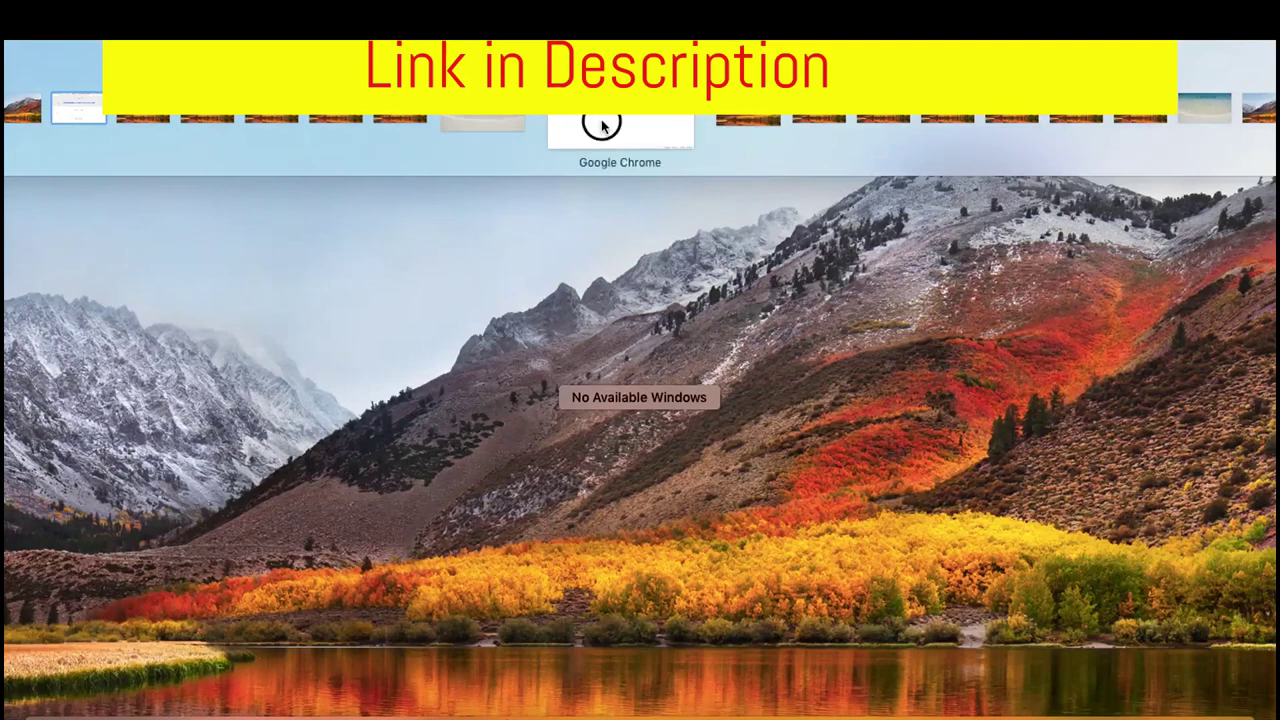
Load the copied join URL in Google Chrome to open the Niche Profit Classroom webinar room
{"action": "left_click", "coordinate": [600, 120]}
{"action": "key", "text": "super+l"}
{"action": "key", "text": "super+v"}
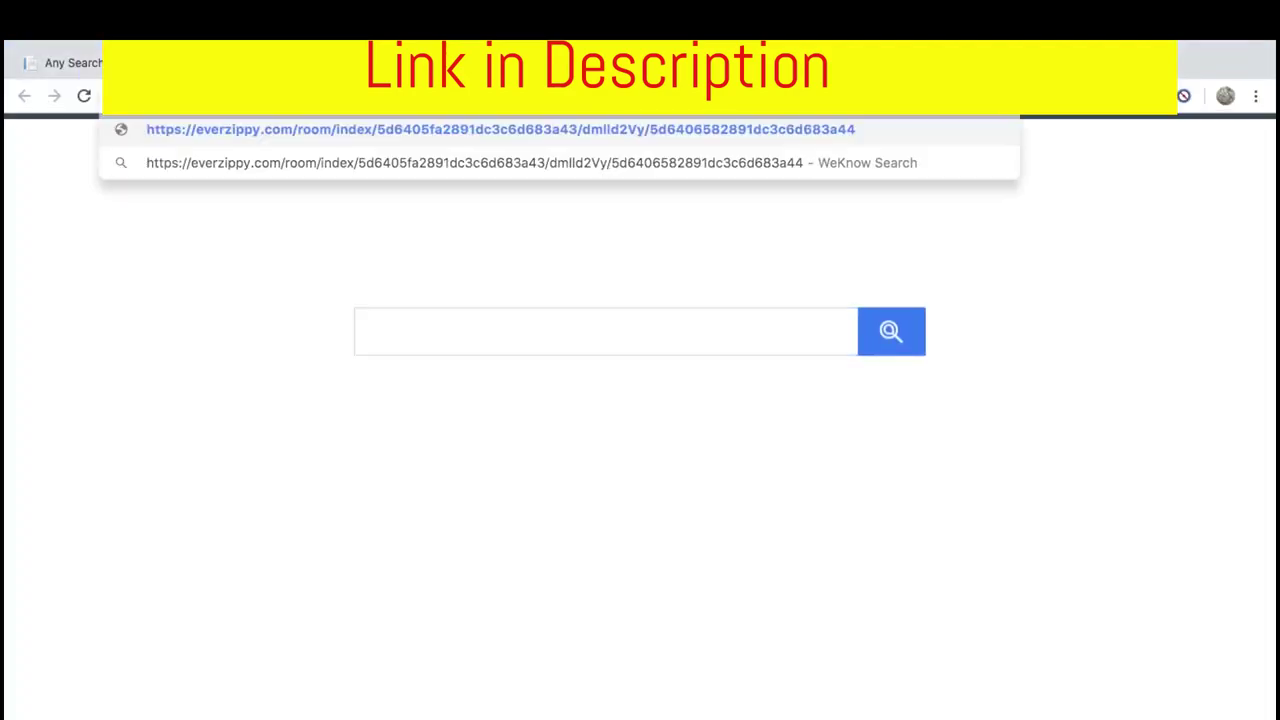
{"action": "key", "text": "Return"}
Go back to the registration confirmation page from Chrome
{"action": "right_click", "coordinate": [531, 114]}
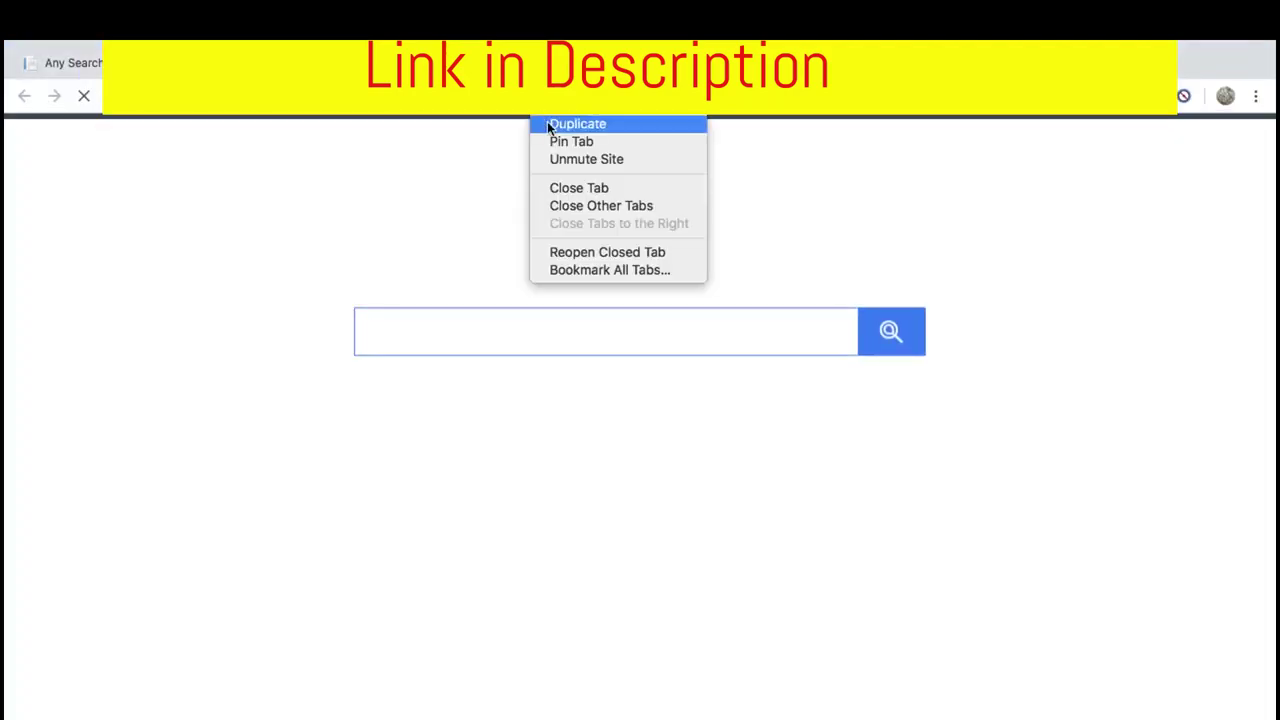
{"action": "left_click", "coordinate": [493, 160]}
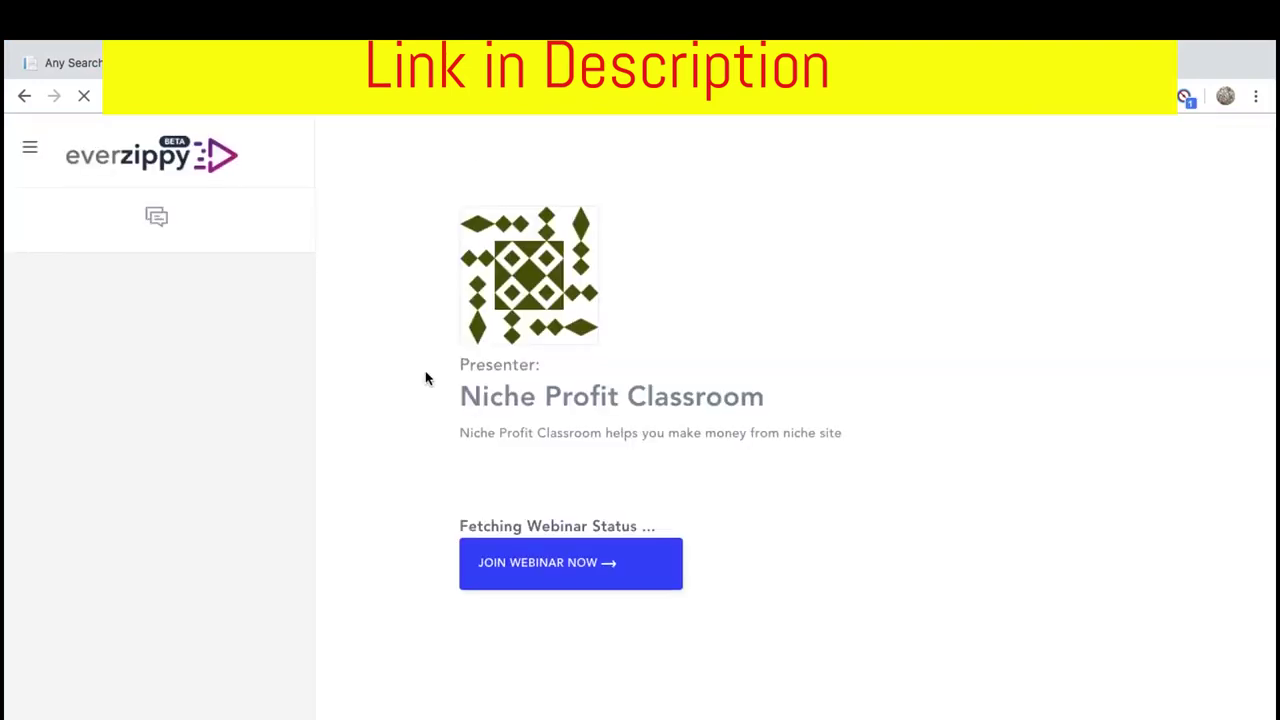
{"action": "key", "text": "ctrl+Down"}
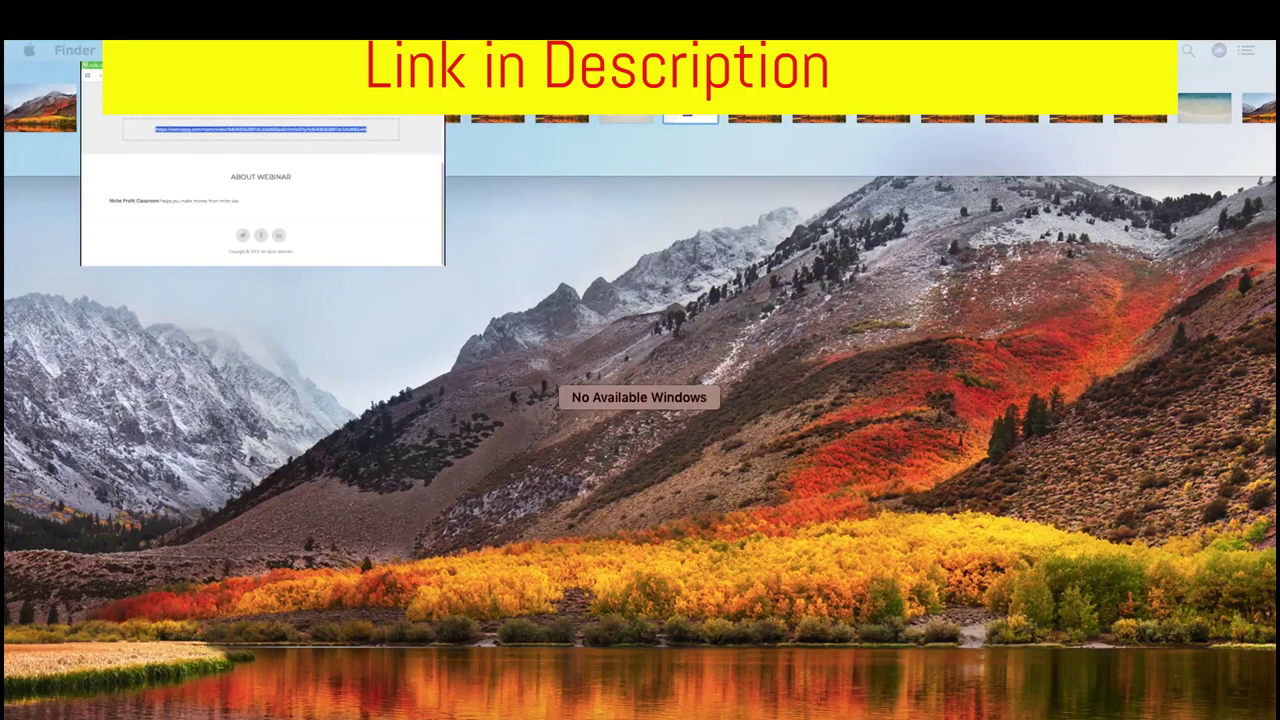
{"action": "key", "text": "Escape"}
Turn on the Instant Confirmation for Registration email at the top of the Email Funnel
{"action": "scroll", "coordinate": [201, 332], "scroll_direction": "up", "scroll_amount": 2}
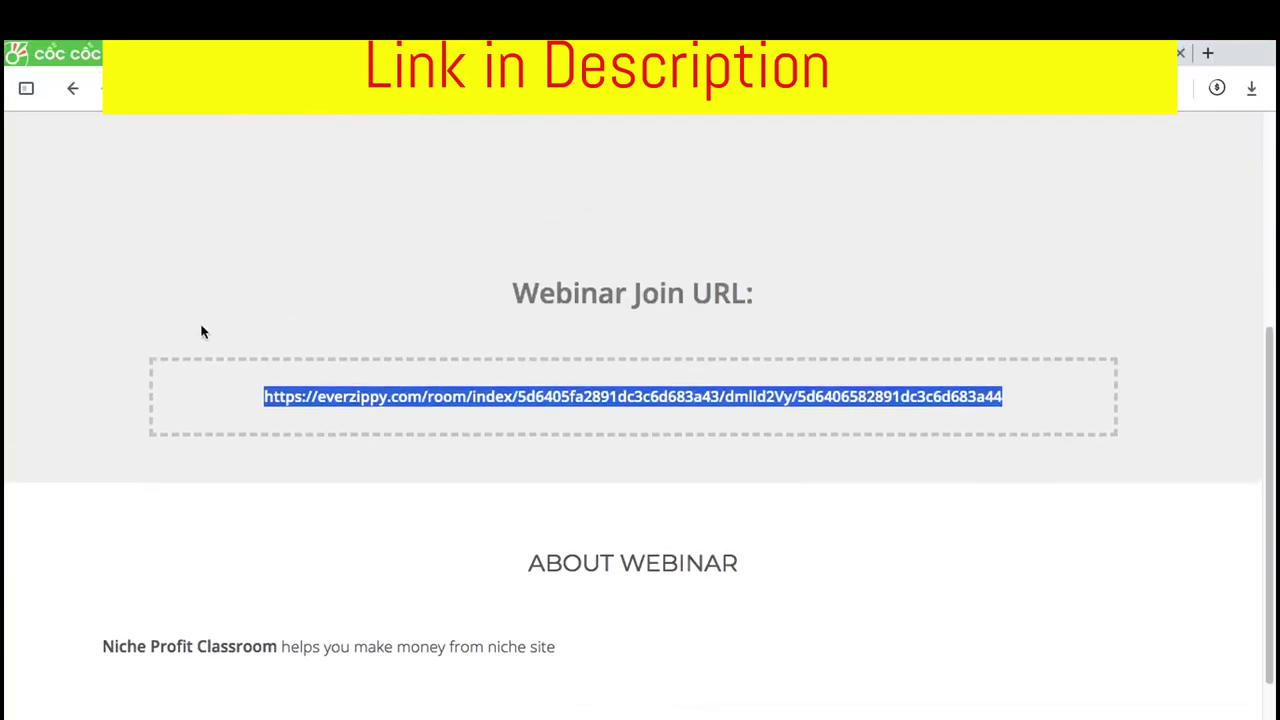
{"action": "scroll", "coordinate": [201, 332], "scroll_direction": "up", "scroll_amount": 5}
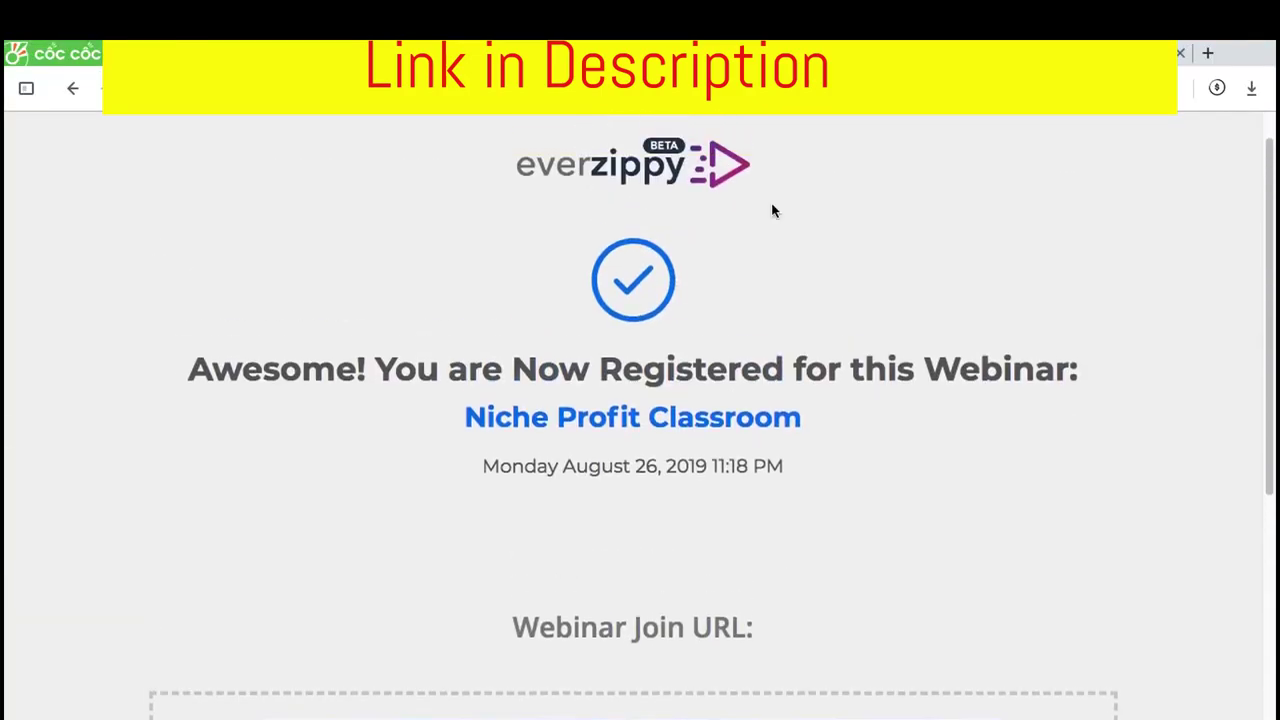
{"action": "scroll", "coordinate": [771, 210], "scroll_direction": "up", "scroll_amount": 1}
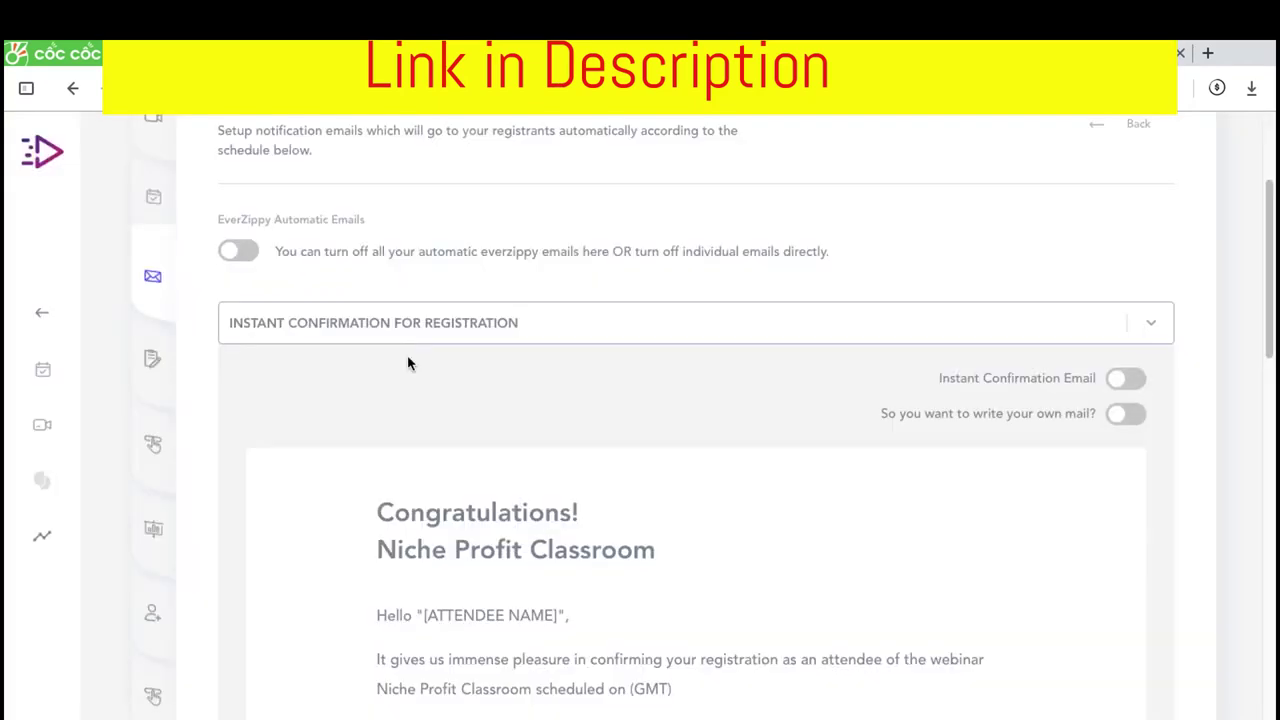
{"action": "left_click", "coordinate": [1134, 379]}
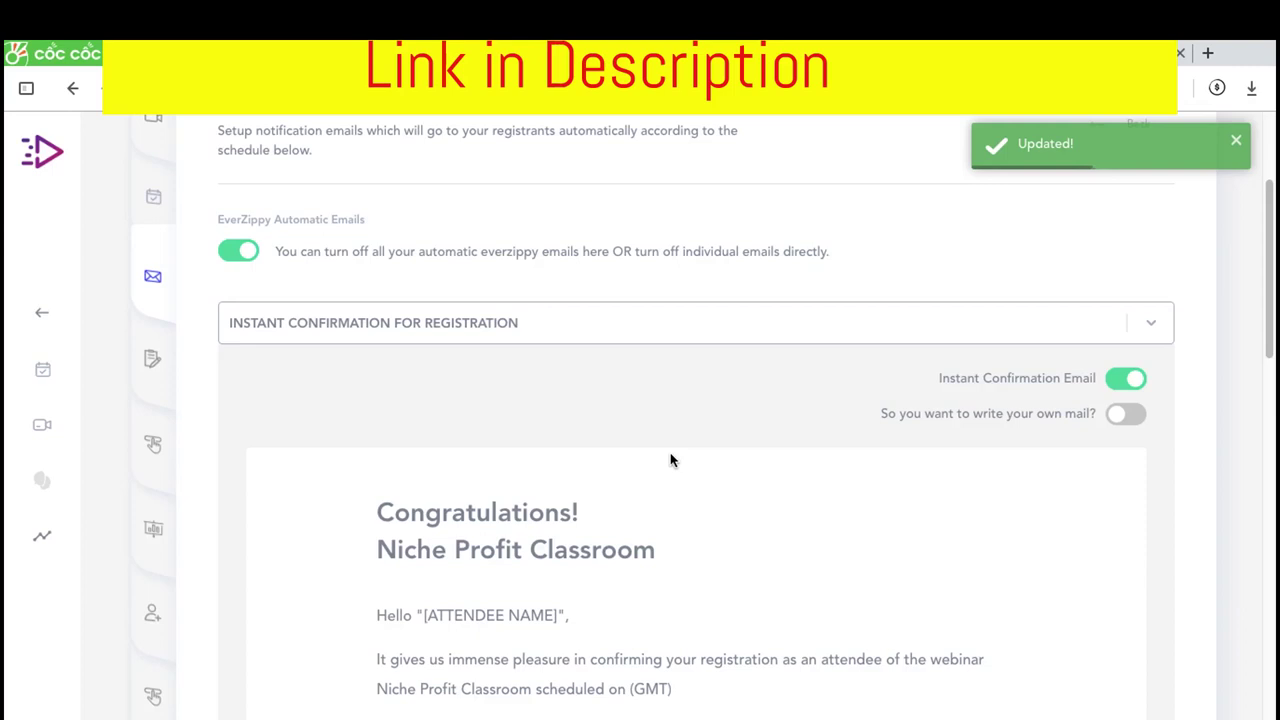
{"action": "scroll", "coordinate": [677, 390], "scroll_direction": "down", "scroll_amount": 10}
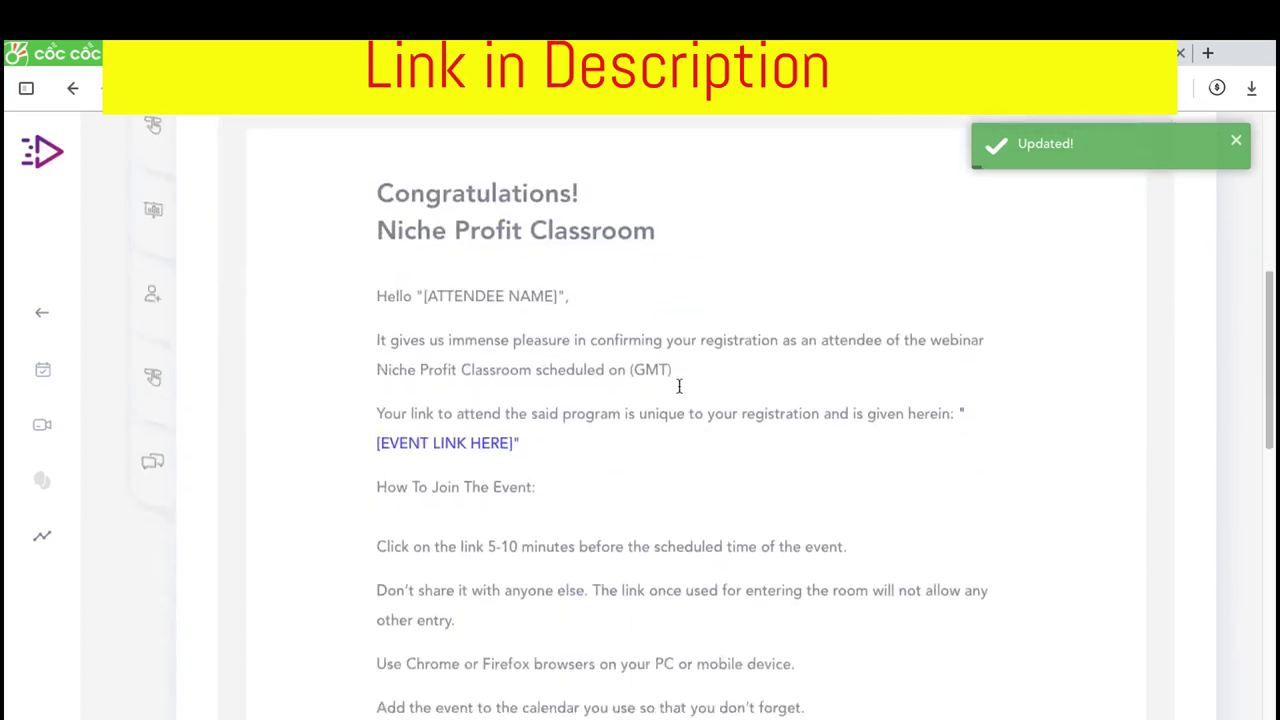
{"action": "scroll", "coordinate": [730, 410], "scroll_direction": "up", "scroll_amount": 10}
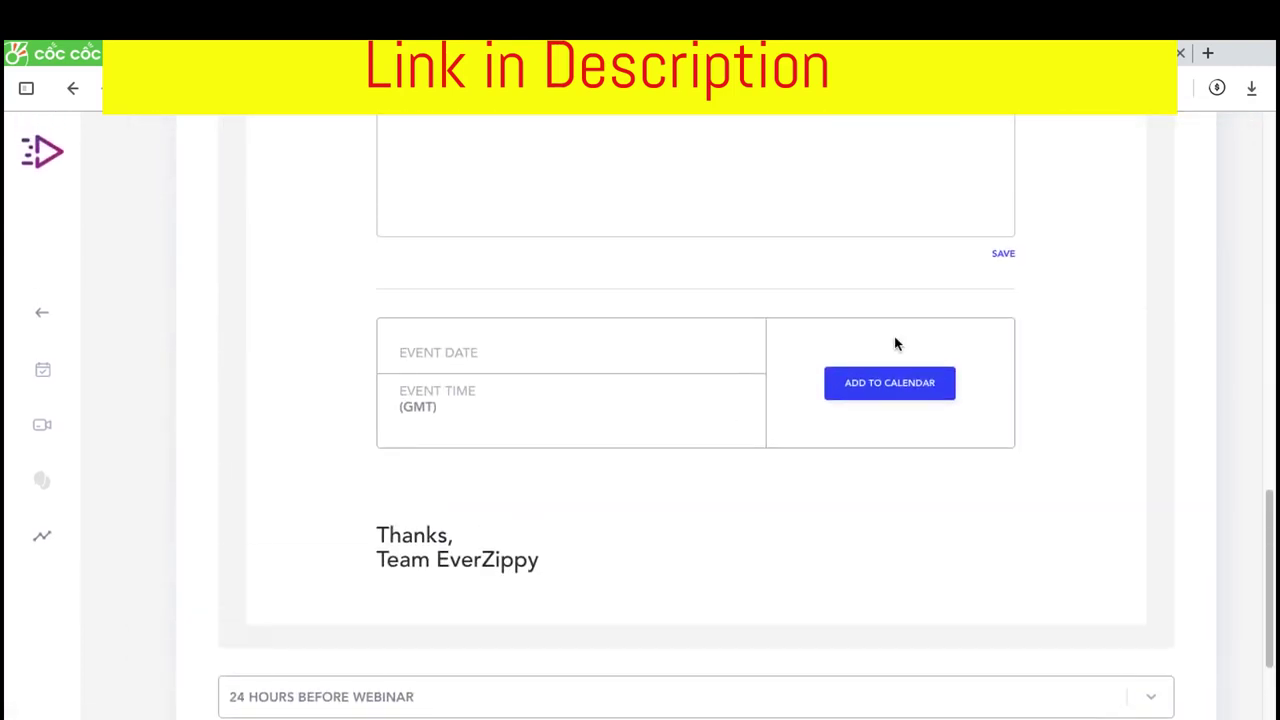
{"action": "scroll", "coordinate": [163, 251], "scroll_direction": "up", "scroll_amount": 4}
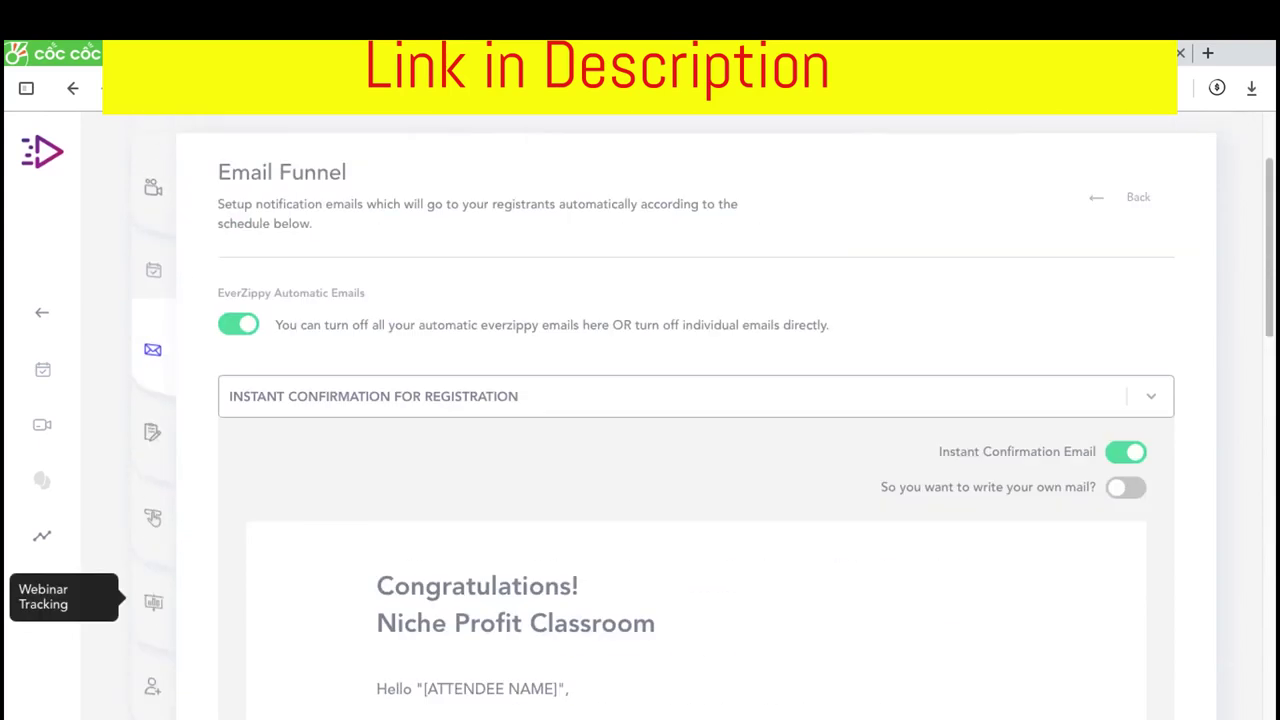
Open the Webinar Registration settings and look over the registration form fields
{"action": "left_click", "coordinate": [146, 452]}
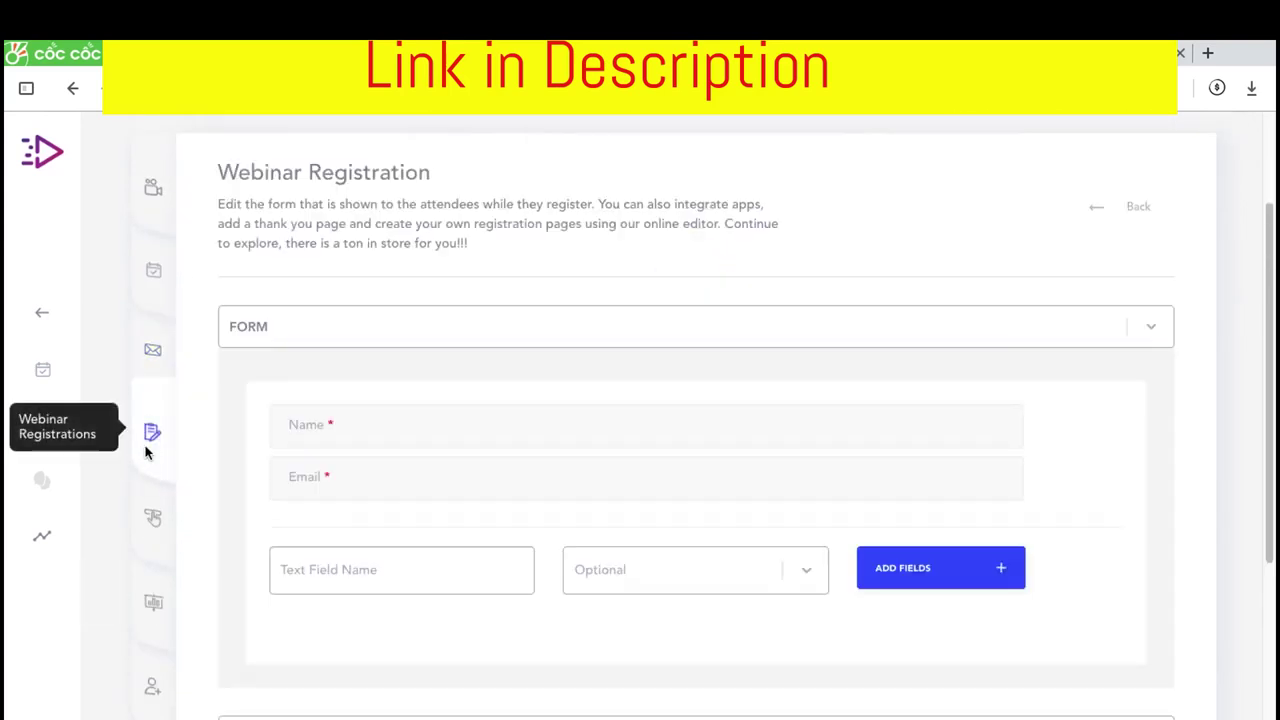
{"action": "scroll", "coordinate": [471, 514], "scroll_direction": "down", "scroll_amount": 3}
{"action": "scroll", "coordinate": [559, 433], "scroll_direction": "up", "scroll_amount": 1}
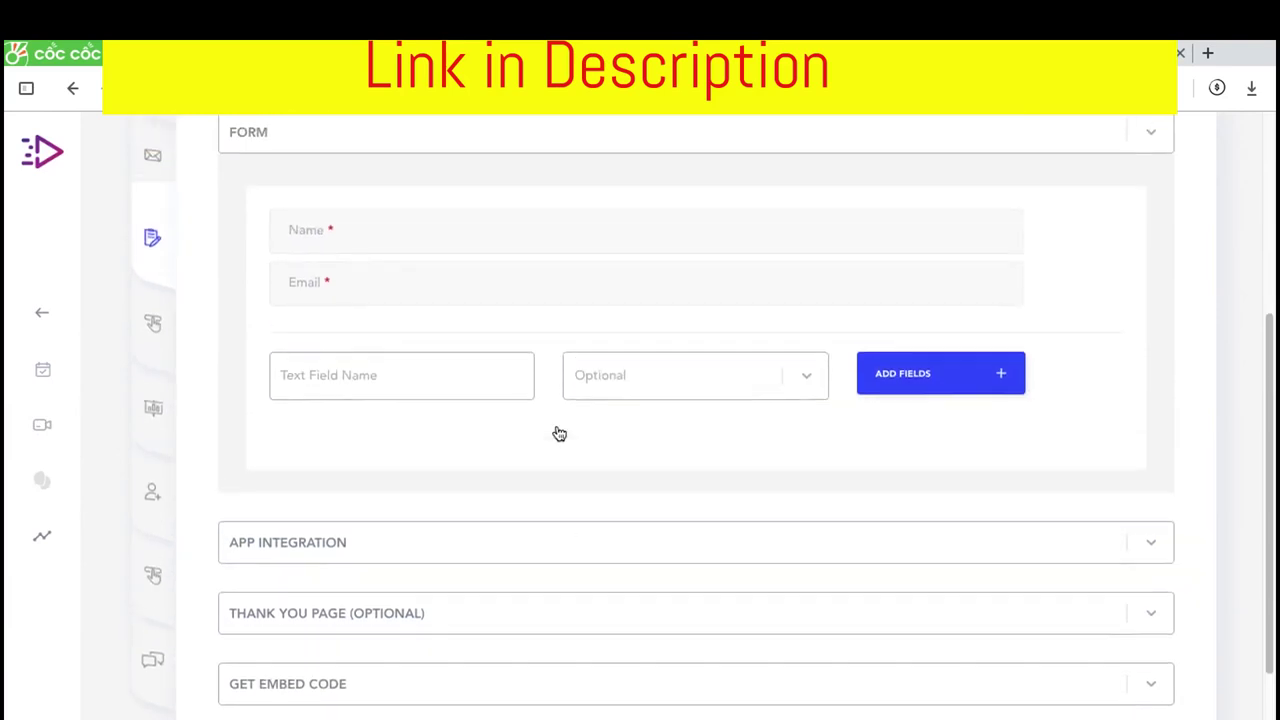
{"action": "scroll", "coordinate": [559, 433], "scroll_direction": "up", "scroll_amount": 4}
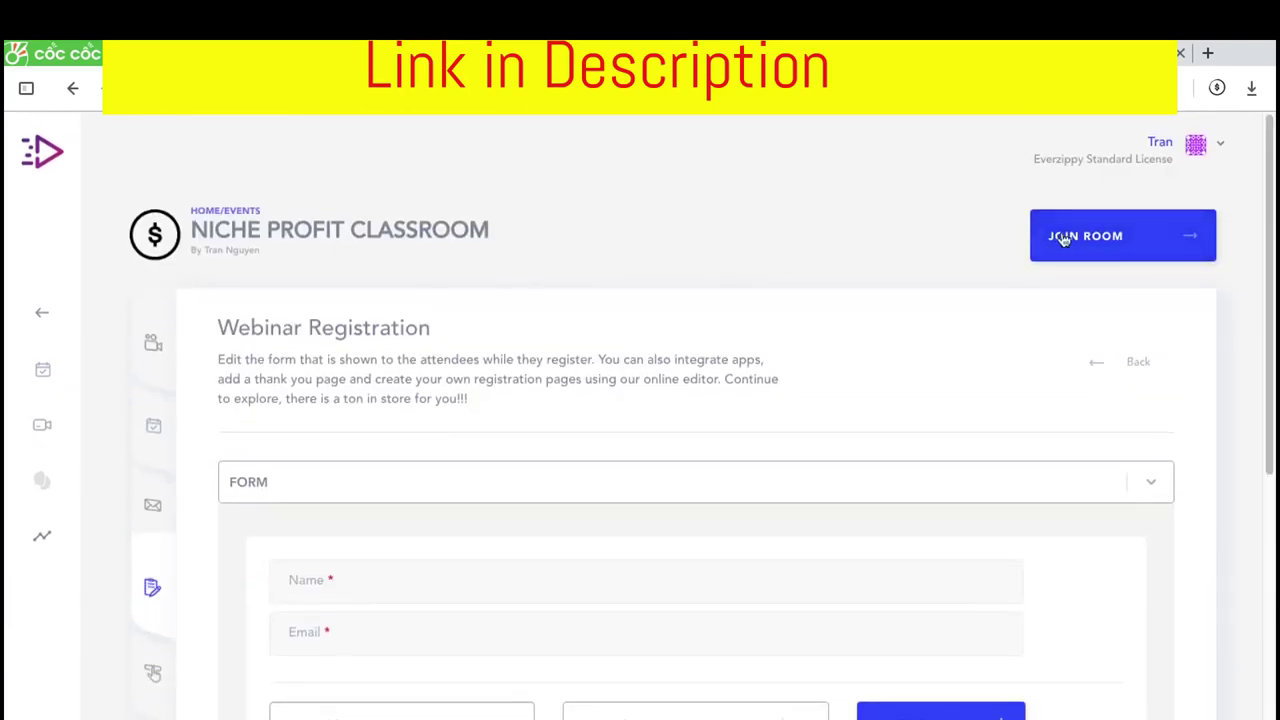
Preview the live webinar room via Join Room, dismissing the location prompt, then Join Webinar Now
{"action": "left_click", "coordinate": [1064, 238]}
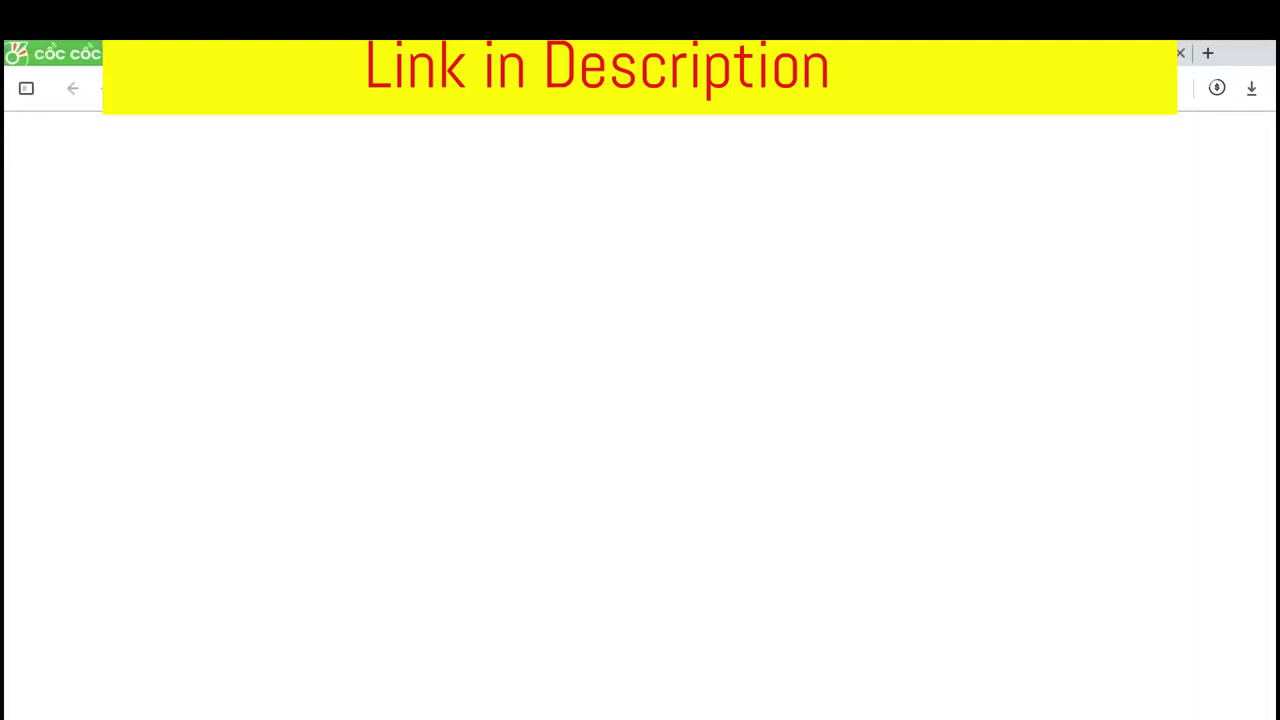
{"action": "key", "text": "ctrl+Up"}
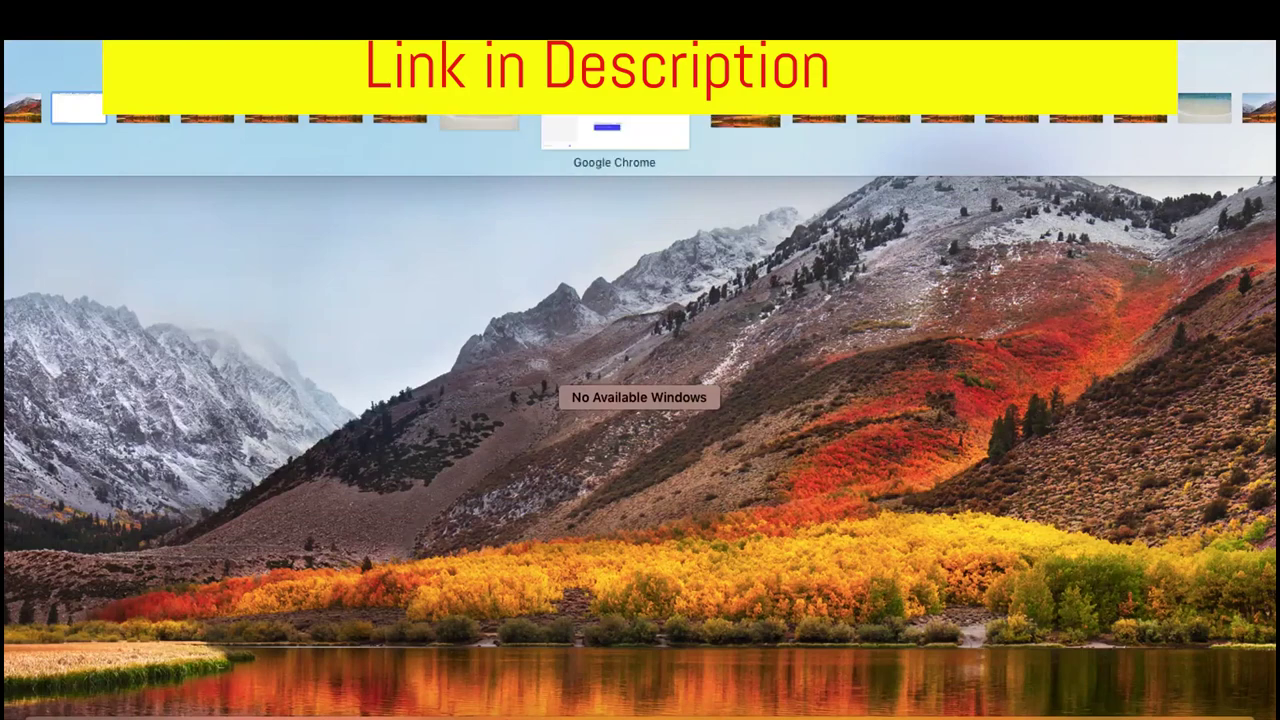
{"action": "left_click", "coordinate": [614, 126]}
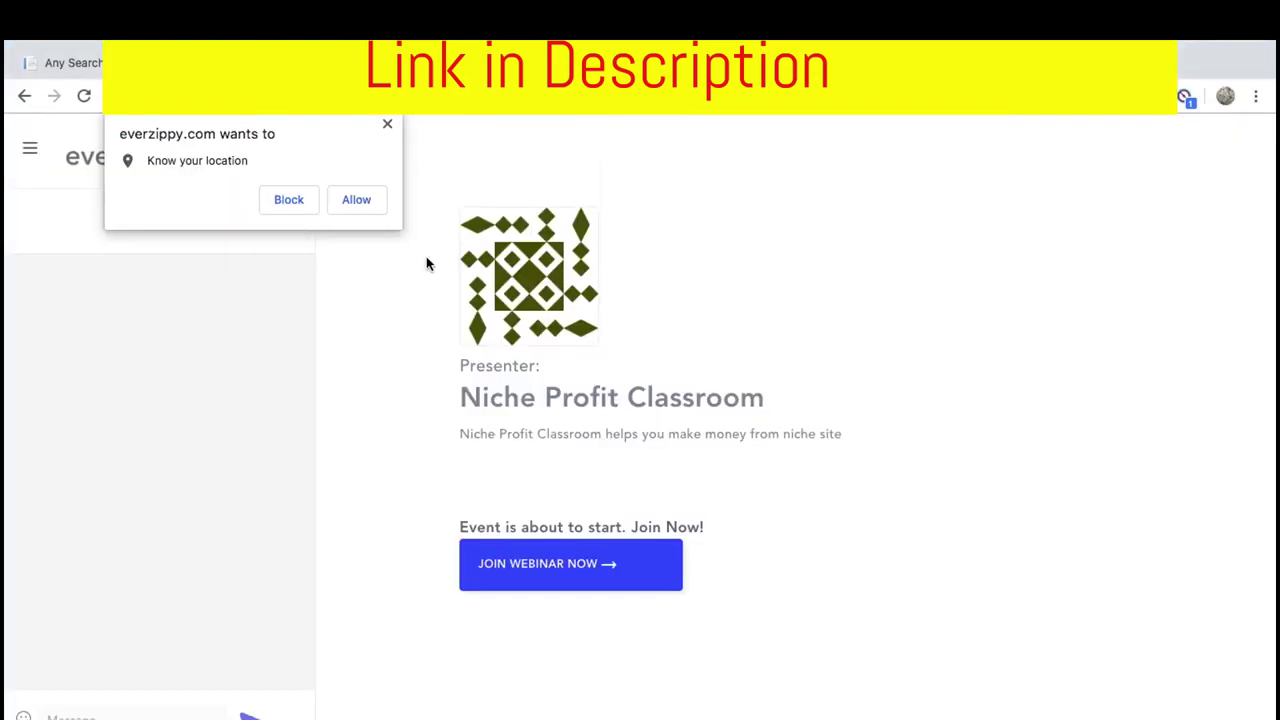
{"action": "left_click", "coordinate": [388, 127]}
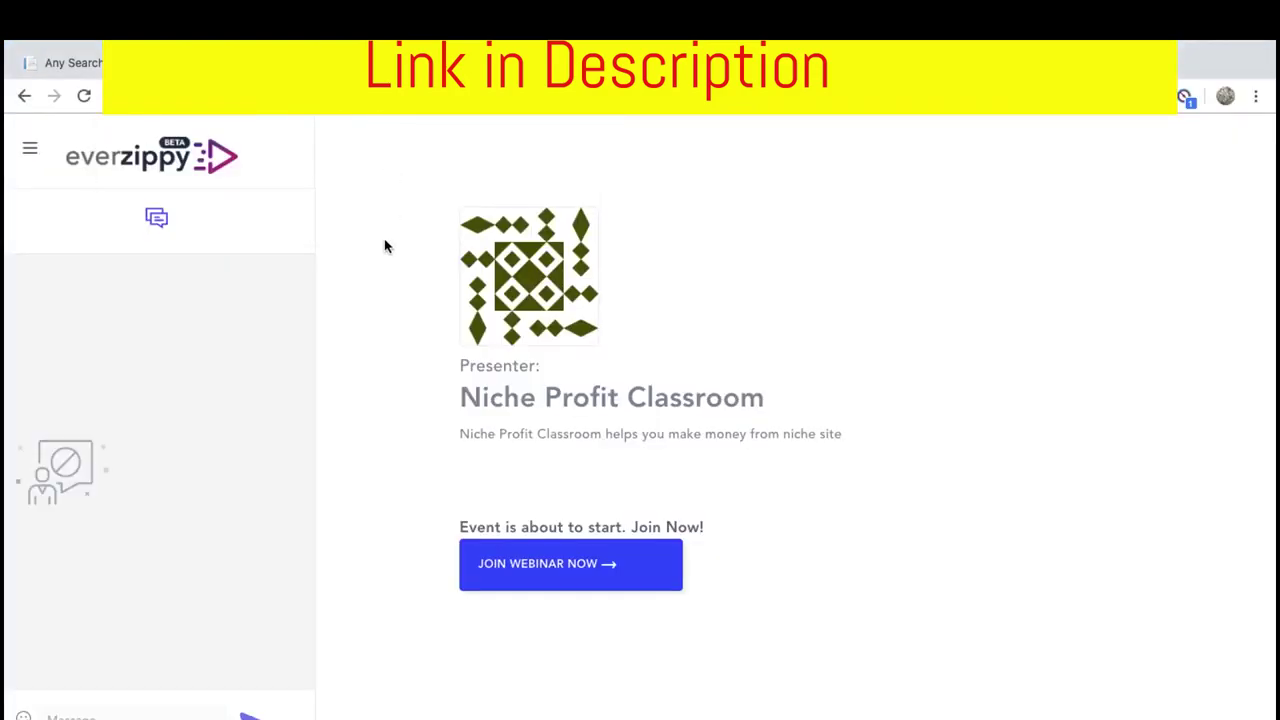
{"action": "key", "text": "ctrl+Up"}
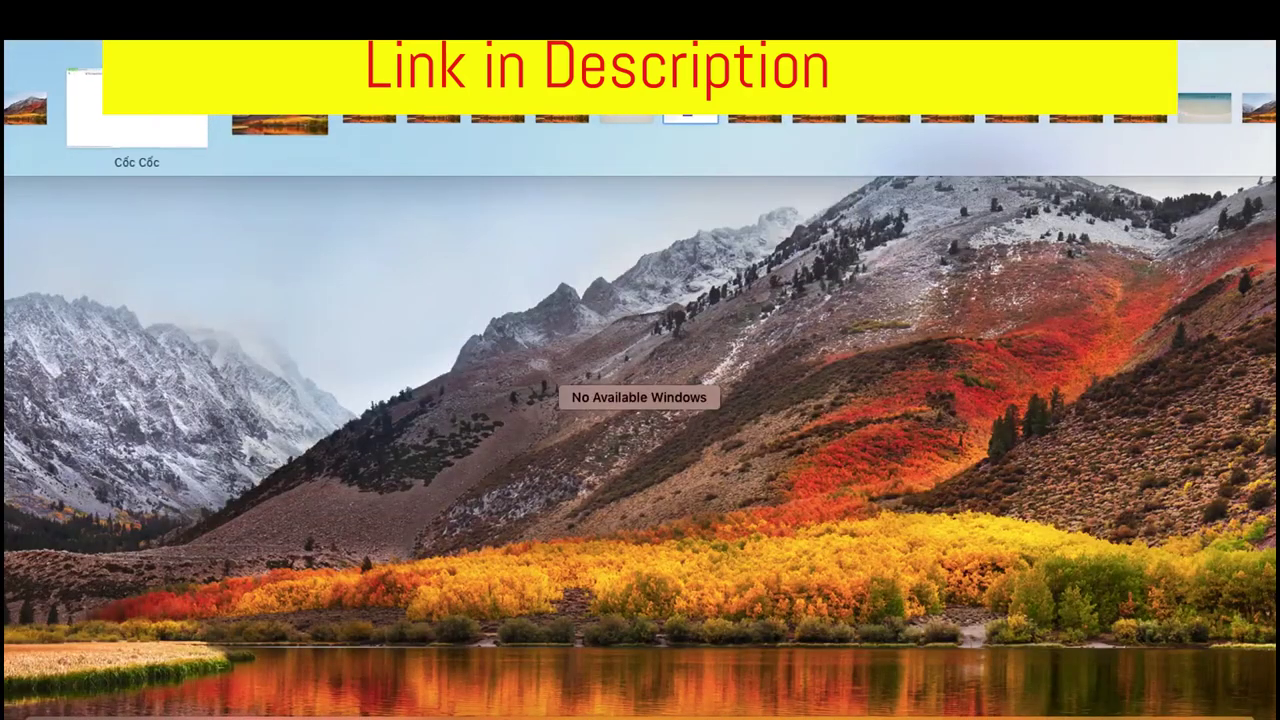
{"action": "key", "text": "ctrl+Up"}
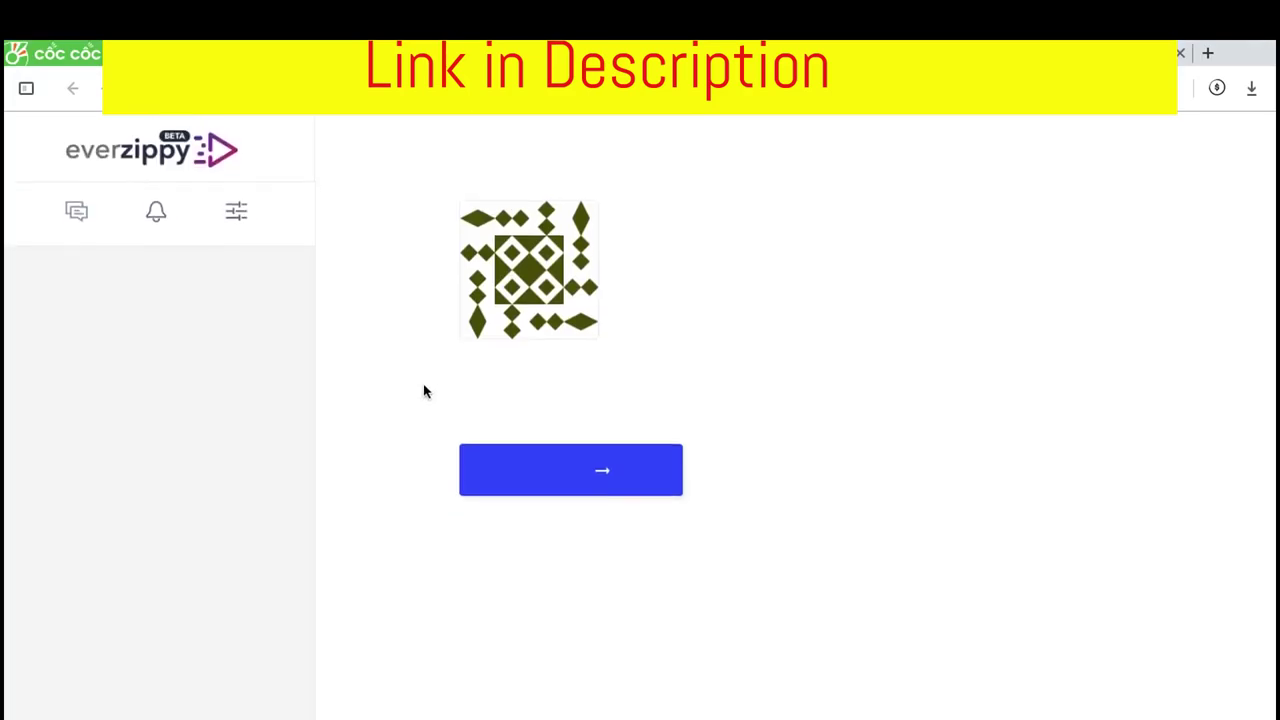
{"action": "left_click", "coordinate": [531, 490]}
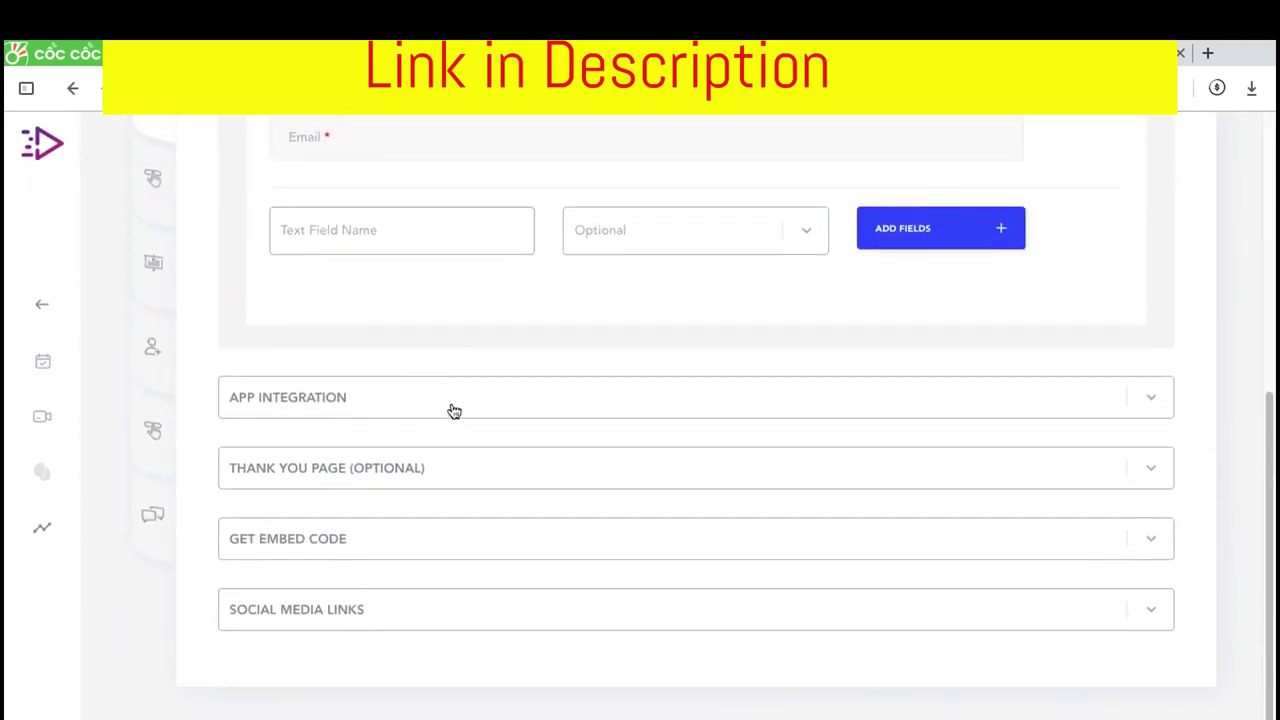
Connect registrations to the DJK app's Daily Job Killer list under App Integration
{"action": "left_click", "coordinate": [437, 396]}
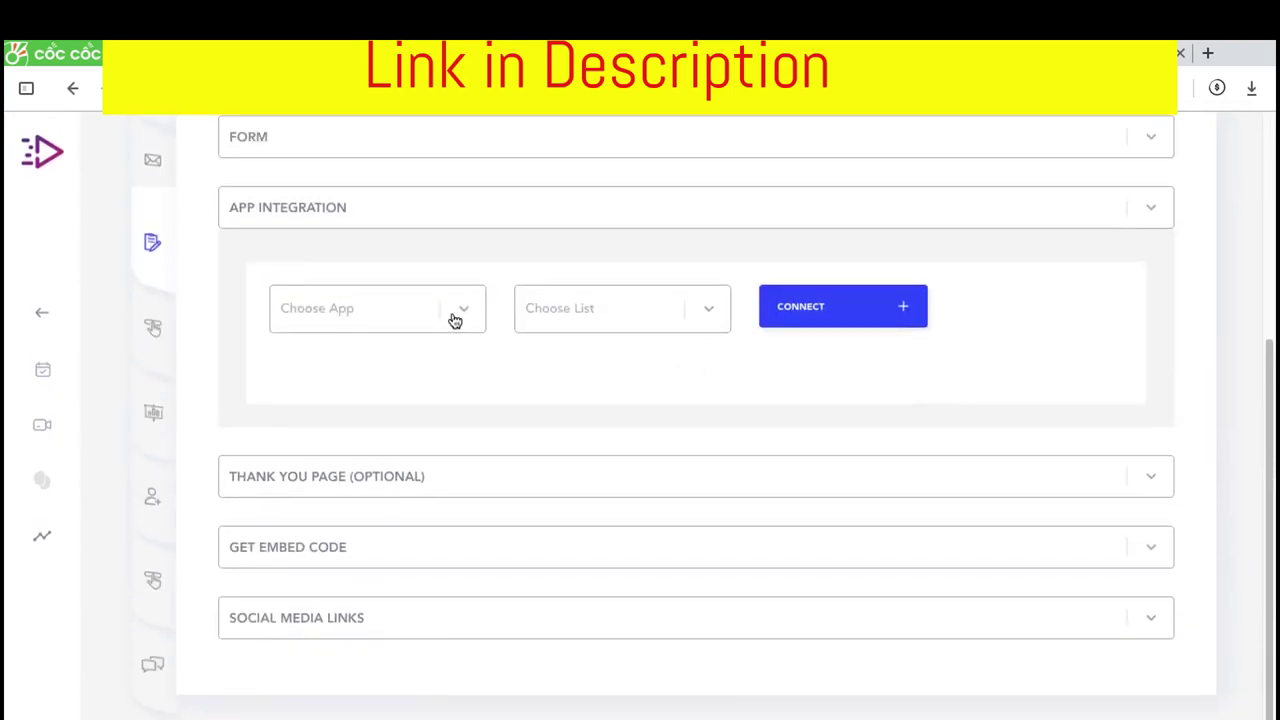
{"action": "left_click", "coordinate": [453, 320]}
{"action": "key", "text": "Return"}
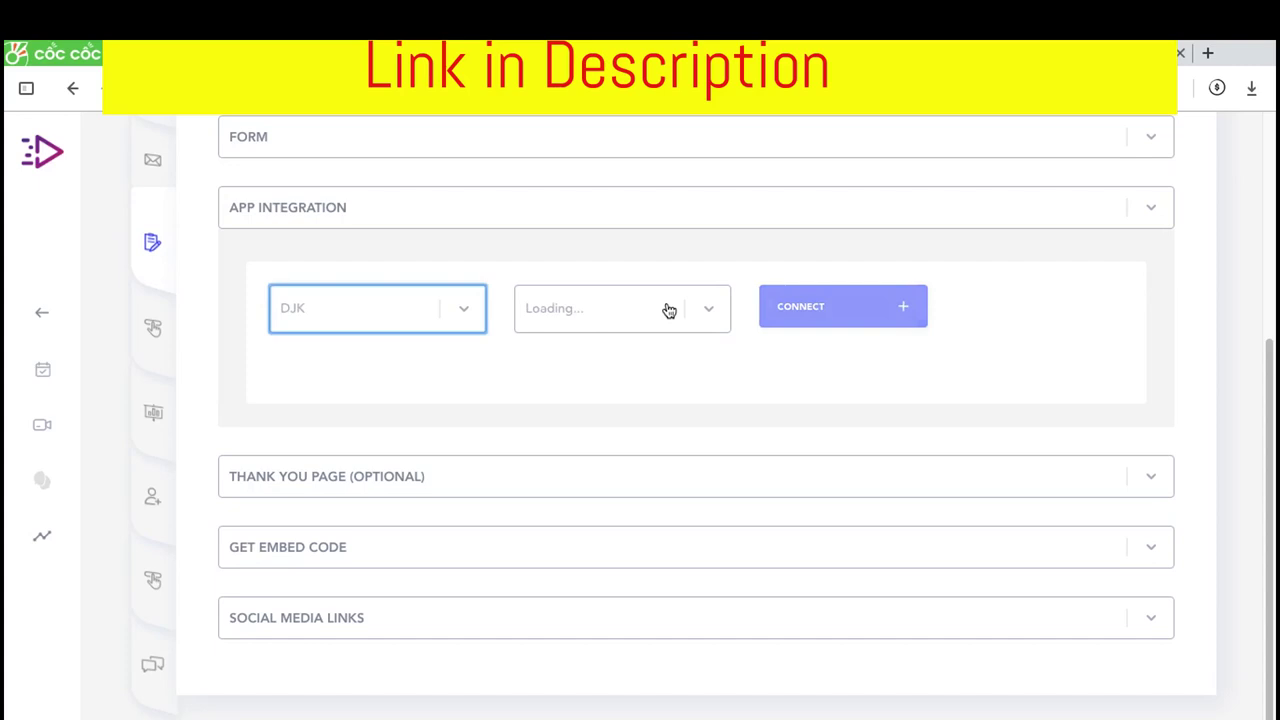
{"action": "left_click", "coordinate": [709, 314]}
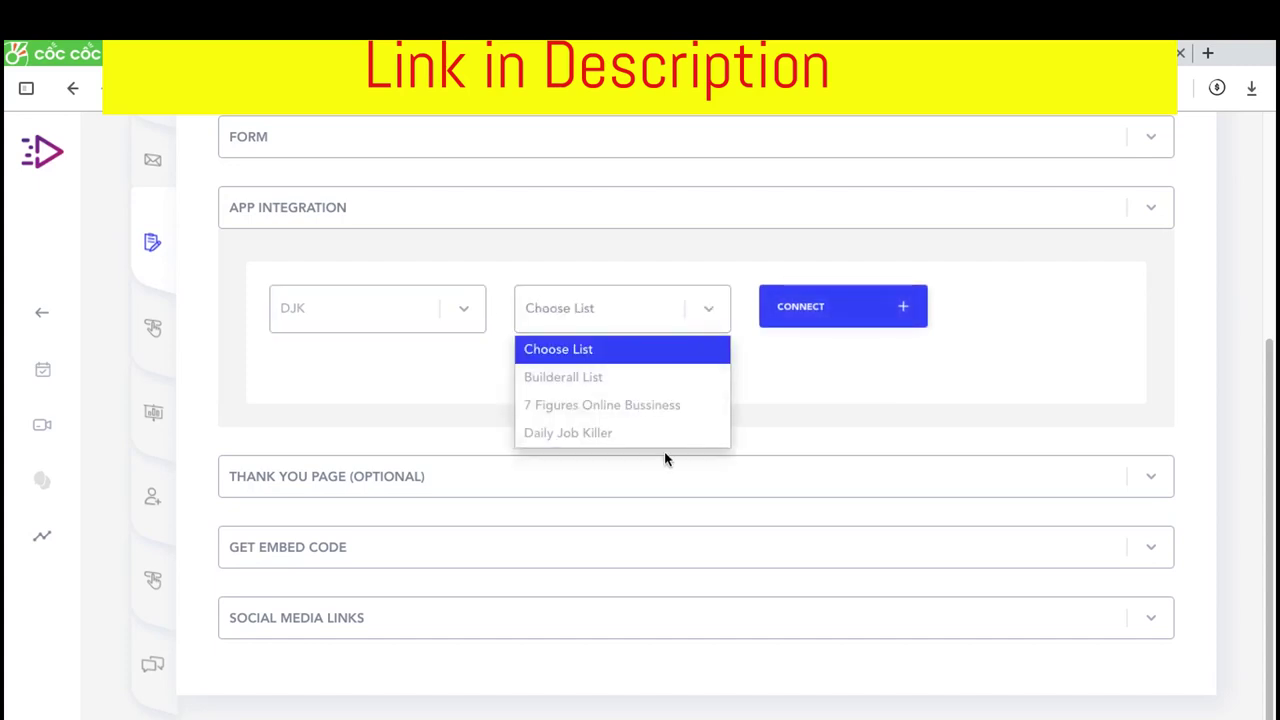
{"action": "left_click", "coordinate": [660, 435]}
{"action": "left_click", "coordinate": [803, 316]}
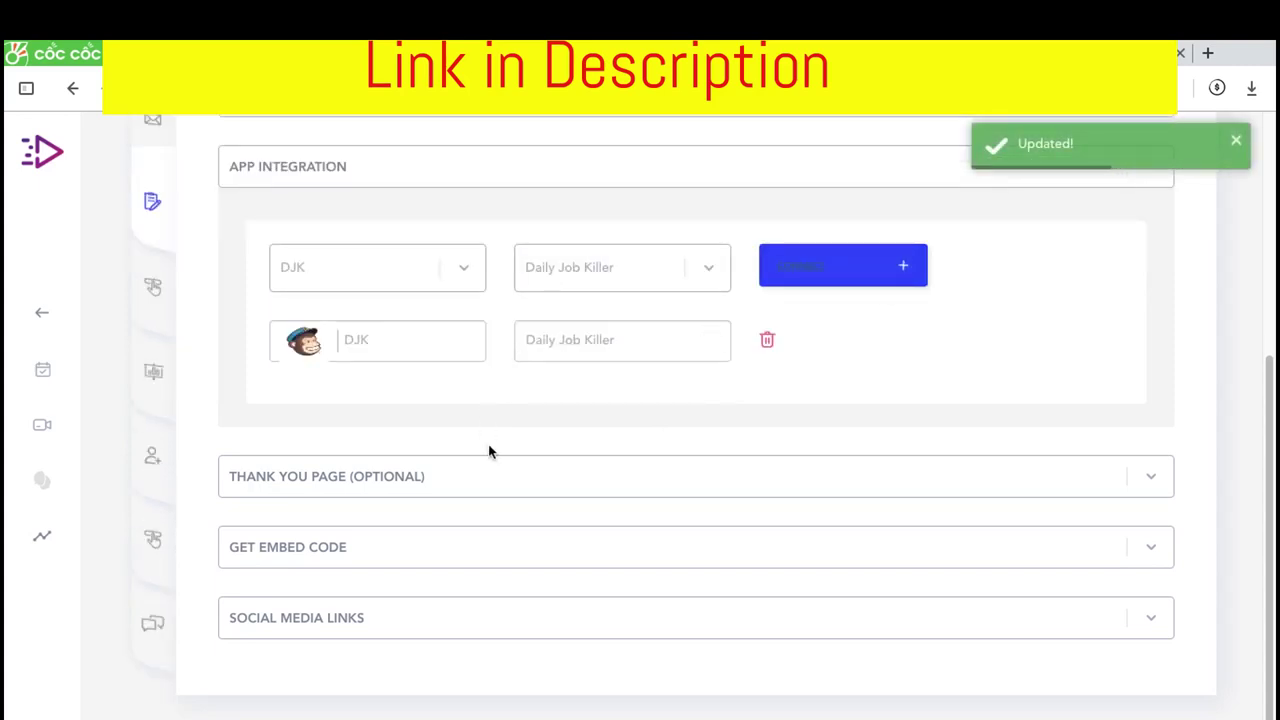
Review the optional Thank You Page settings and reveal the registration embed code
{"action": "scroll", "coordinate": [1146, 211], "scroll_direction": "up", "scroll_amount": 1}
{"action": "left_click", "coordinate": [1151, 214]}
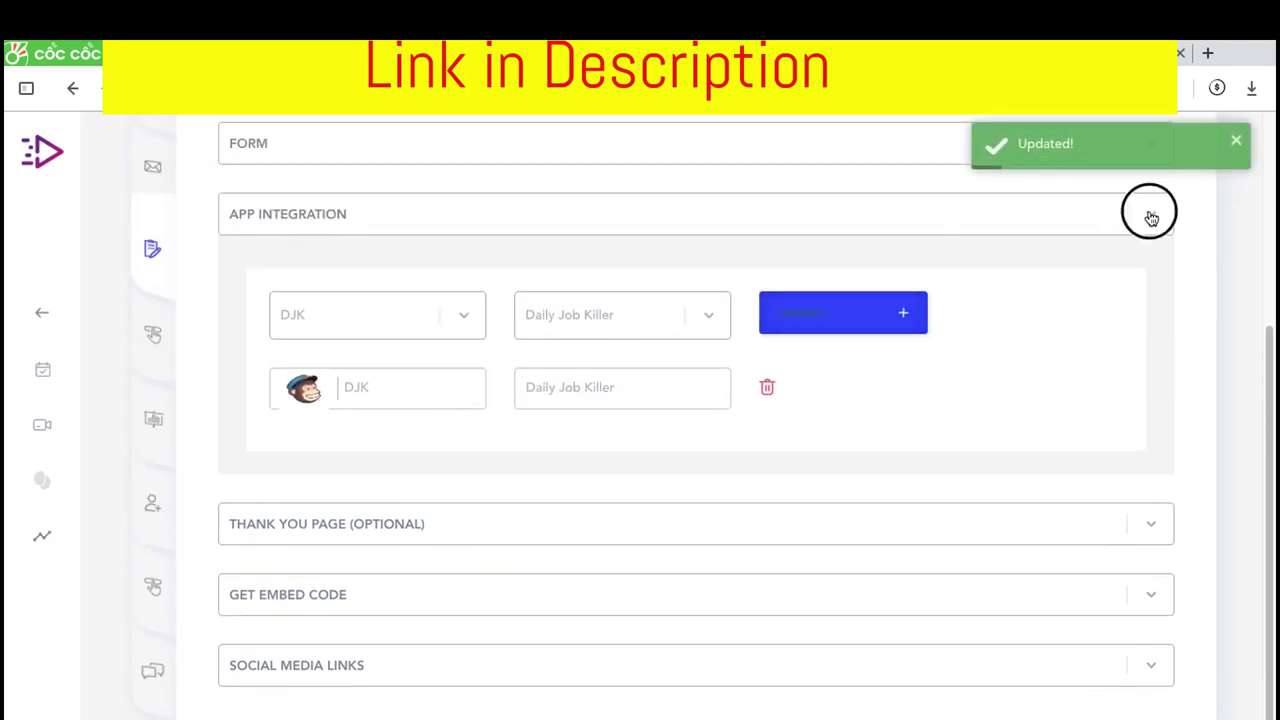
{"action": "left_click", "coordinate": [922, 284]}
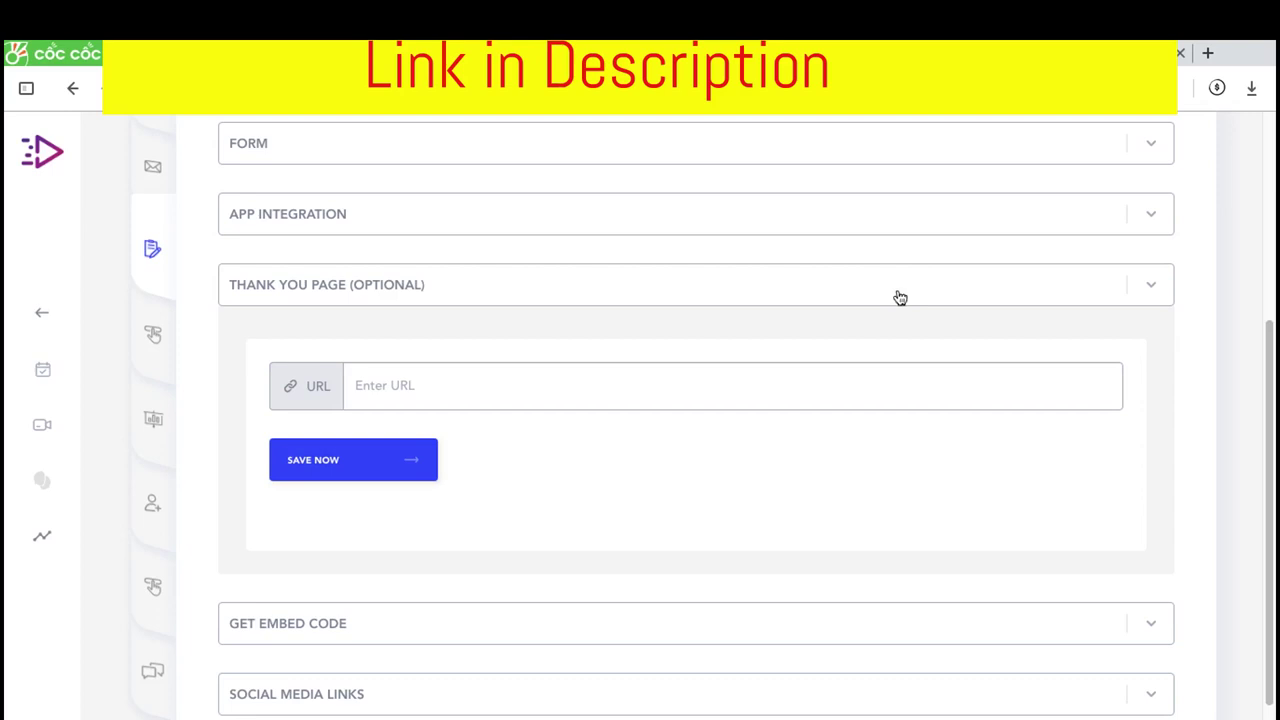
{"action": "left_click", "coordinate": [1128, 281]}
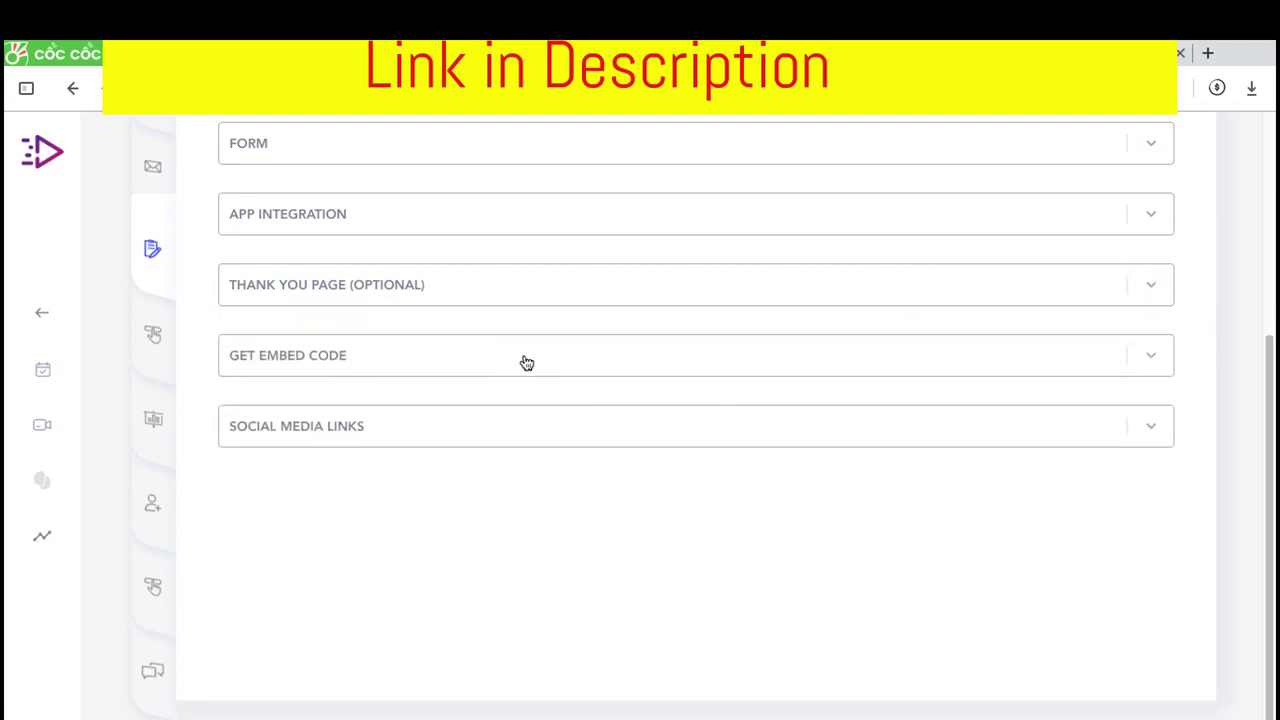
{"action": "left_click", "coordinate": [524, 360]}
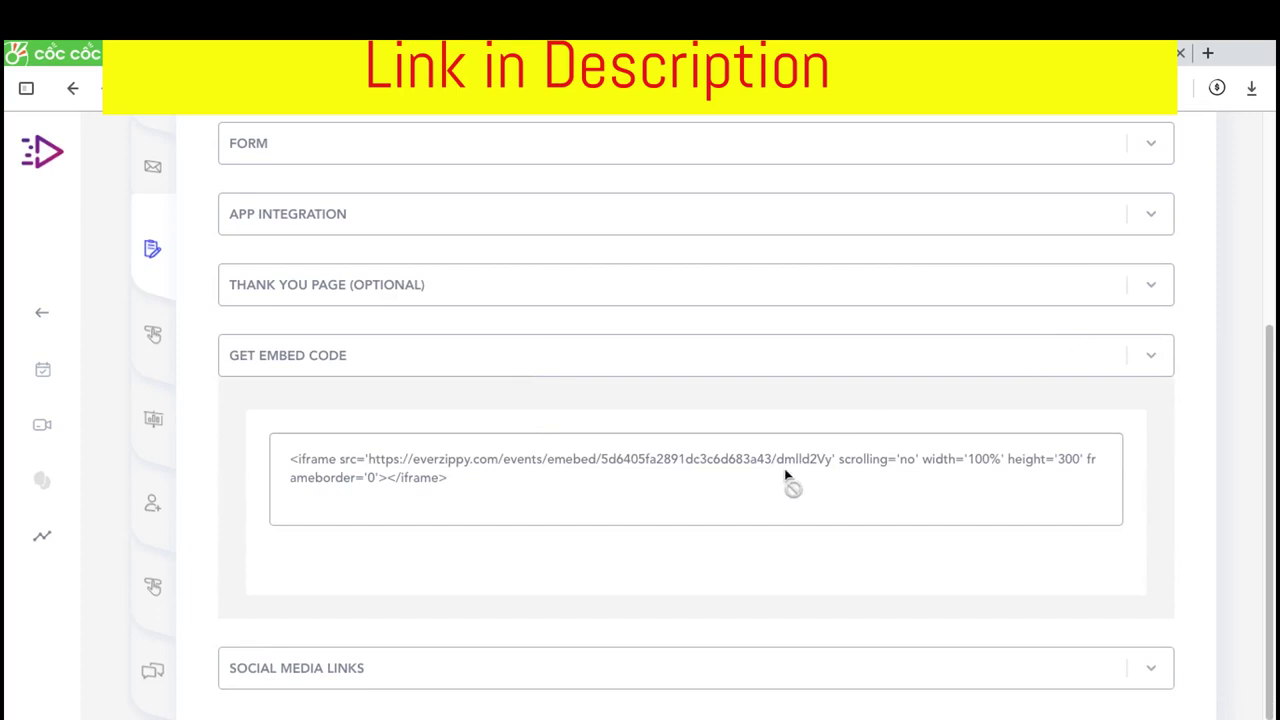
{"action": "scroll", "coordinate": [646, 537], "scroll_direction": "down", "scroll_amount": 1}
{"action": "scroll", "coordinate": [646, 537], "scroll_direction": "down", "scroll_amount": 1}
Expand Social Media Links and Form fields, then show the 100%-wide, 300-high iframe embed code again
{"action": "left_click", "coordinate": [651, 621]}
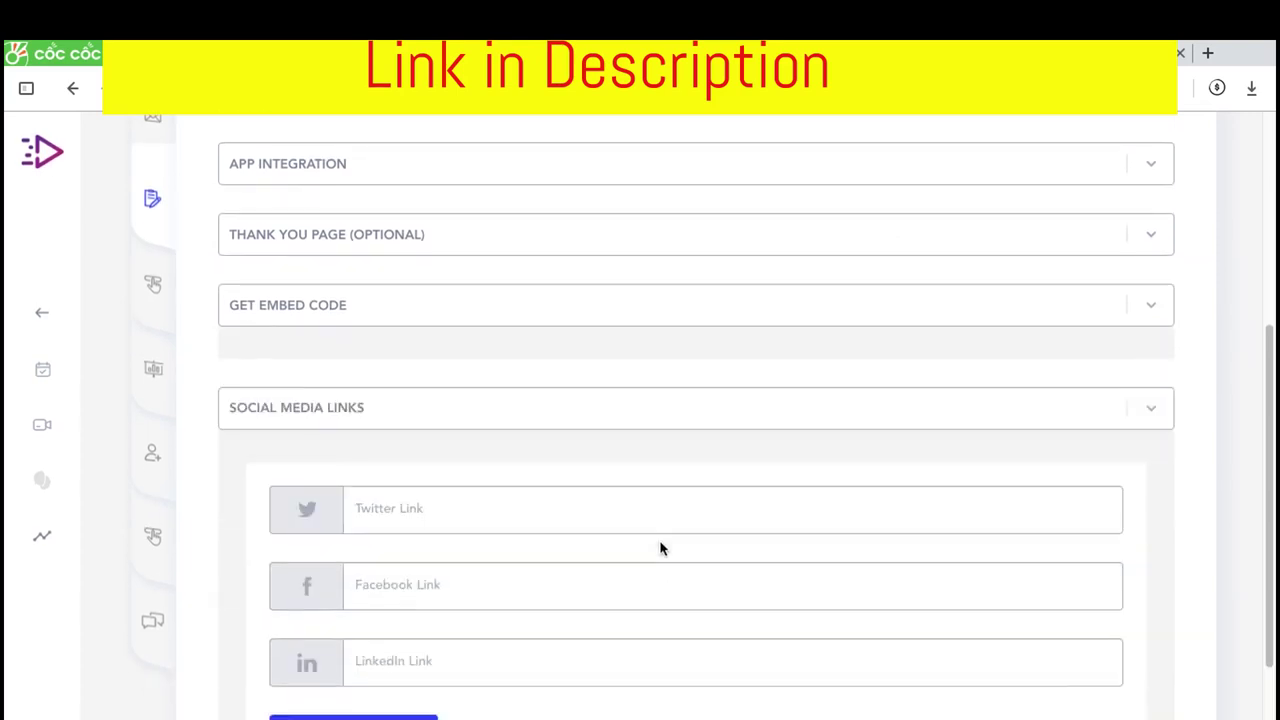
{"action": "scroll", "coordinate": [660, 530], "scroll_direction": "down", "scroll_amount": 3}
{"action": "scroll", "coordinate": [506, 330], "scroll_direction": "up", "scroll_amount": 2}
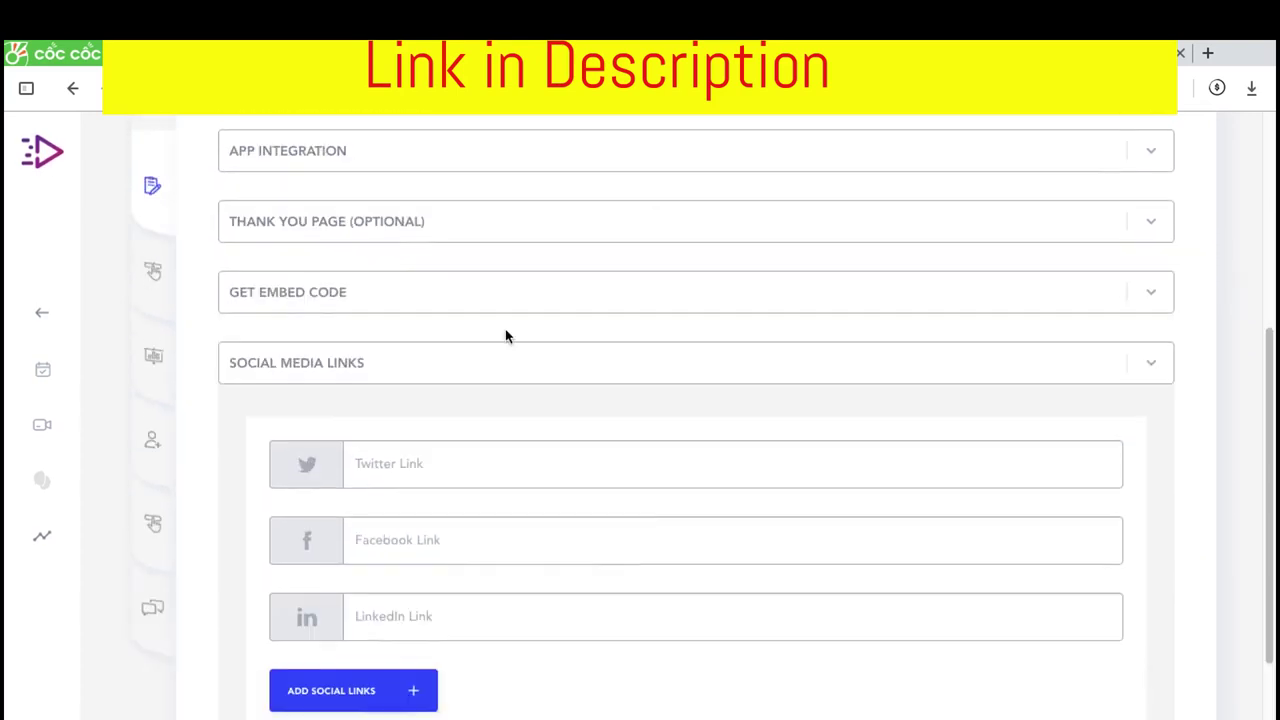
{"action": "left_click", "coordinate": [434, 183]}
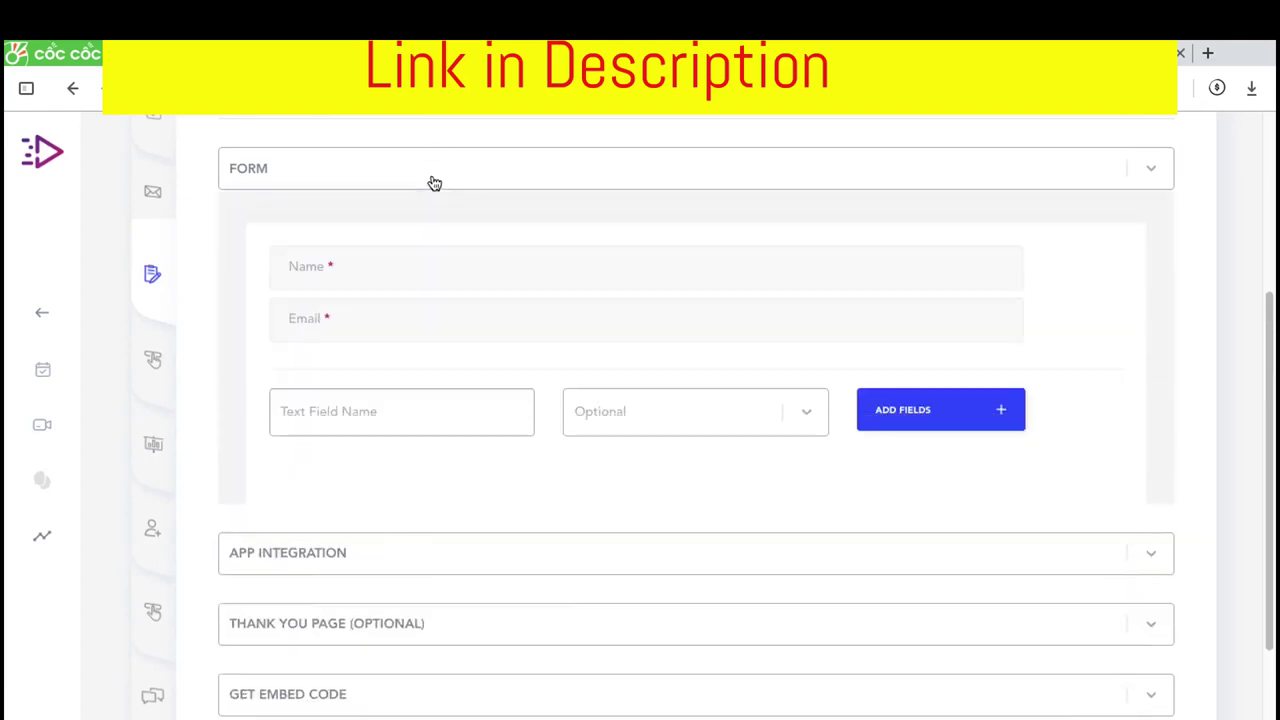
{"action": "scroll", "coordinate": [546, 466], "scroll_direction": "up", "scroll_amount": 1}
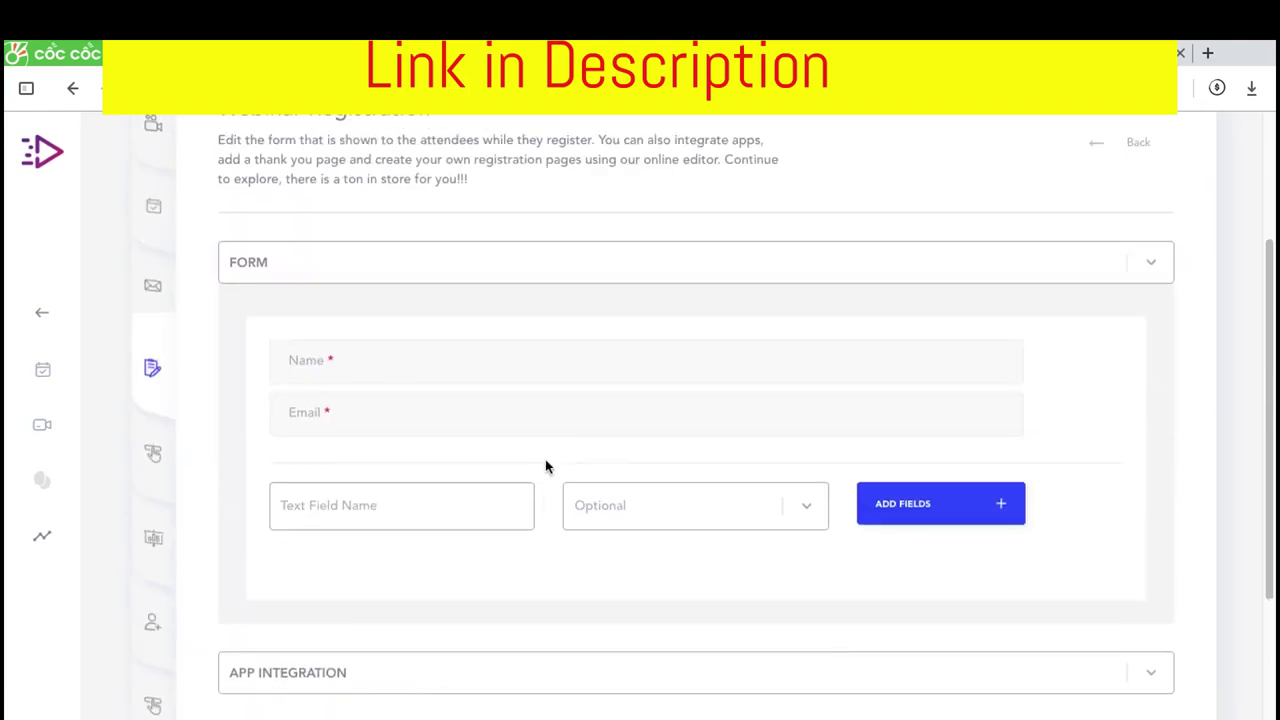
{"action": "scroll", "coordinate": [560, 400], "scroll_direction": "down", "scroll_amount": 2}
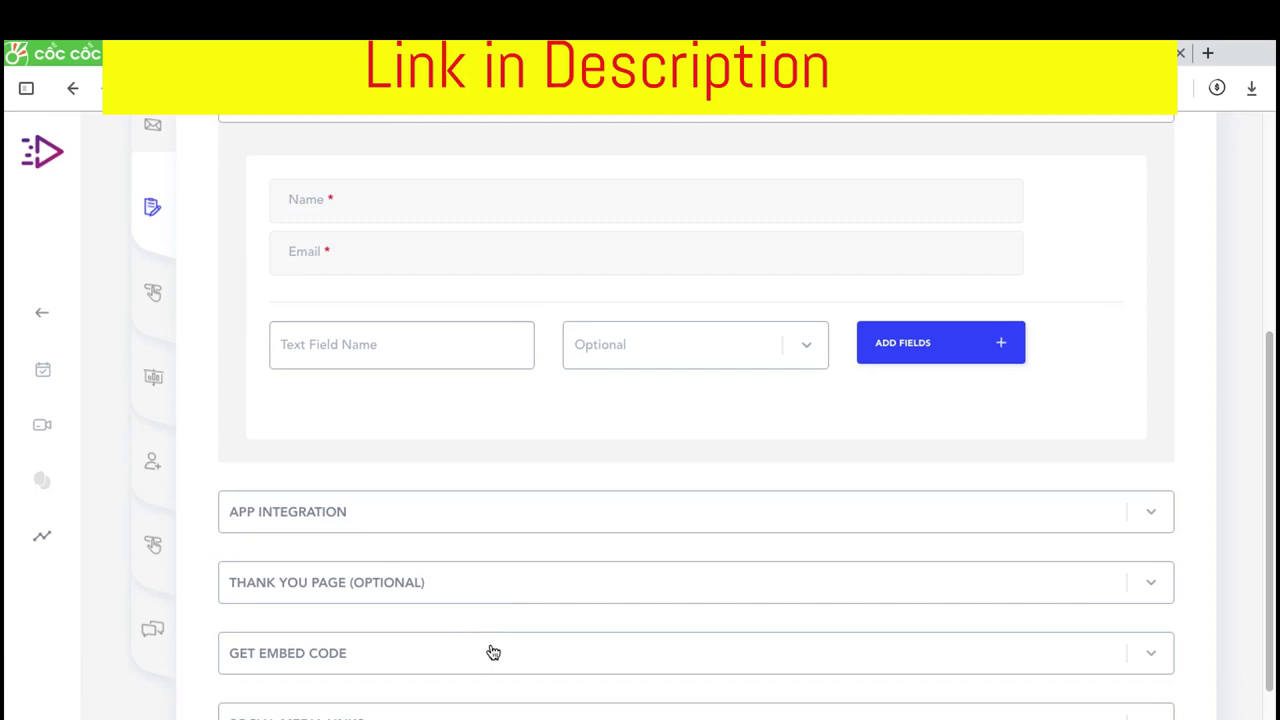
{"action": "left_click", "coordinate": [491, 651]}
{"action": "scroll", "coordinate": [514, 591], "scroll_direction": "down", "scroll_amount": 3}
{"action": "scroll", "coordinate": [550, 420], "scroll_direction": "up", "scroll_amount": 5}
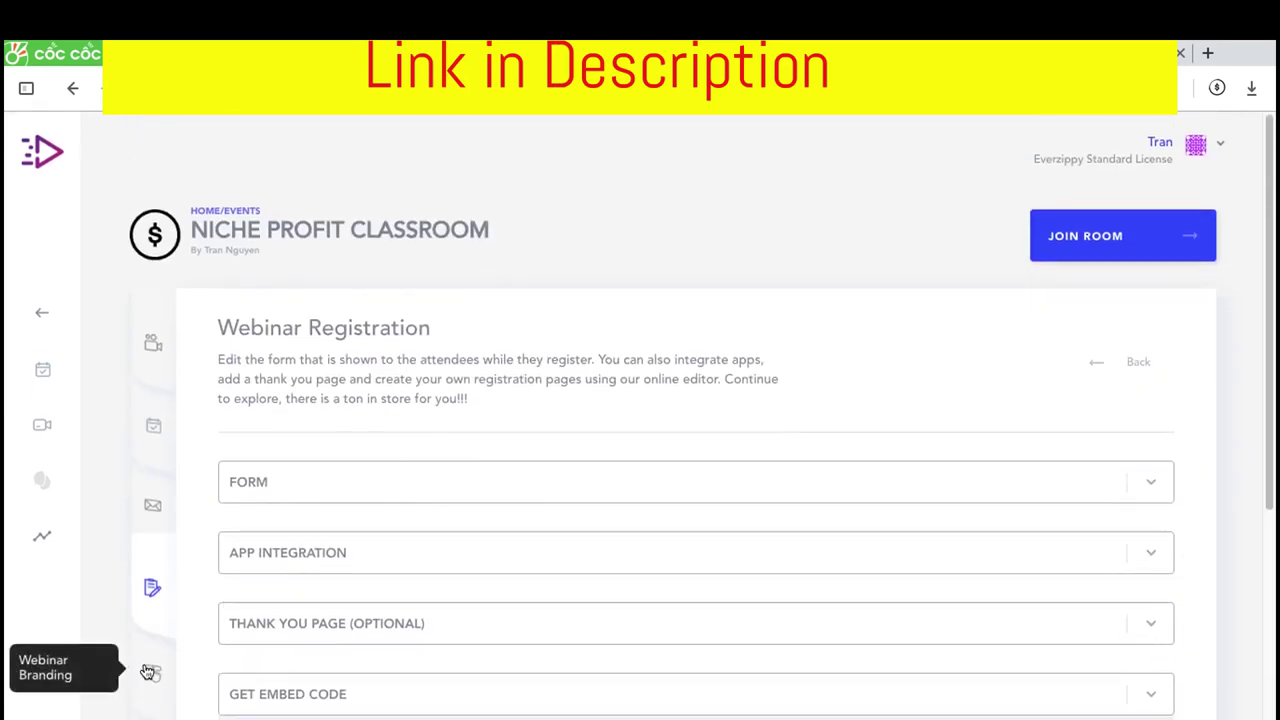
Upload Ldailyjobkillerlogo.png as the webinar branding logo and crop it to fit
{"action": "left_click", "coordinate": [148, 672]}
{"action": "scroll", "coordinate": [254, 480], "scroll_direction": "down", "scroll_amount": 2}
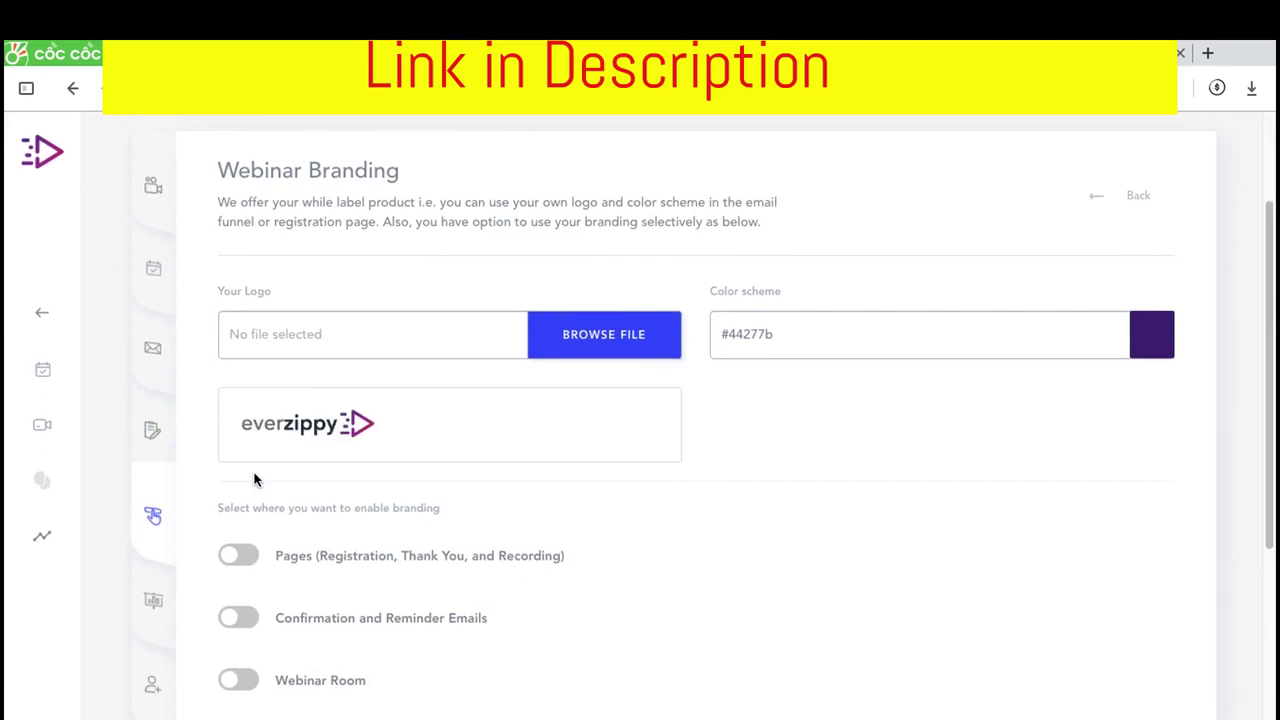
{"action": "scroll", "coordinate": [420, 426], "scroll_direction": "up", "scroll_amount": 1}
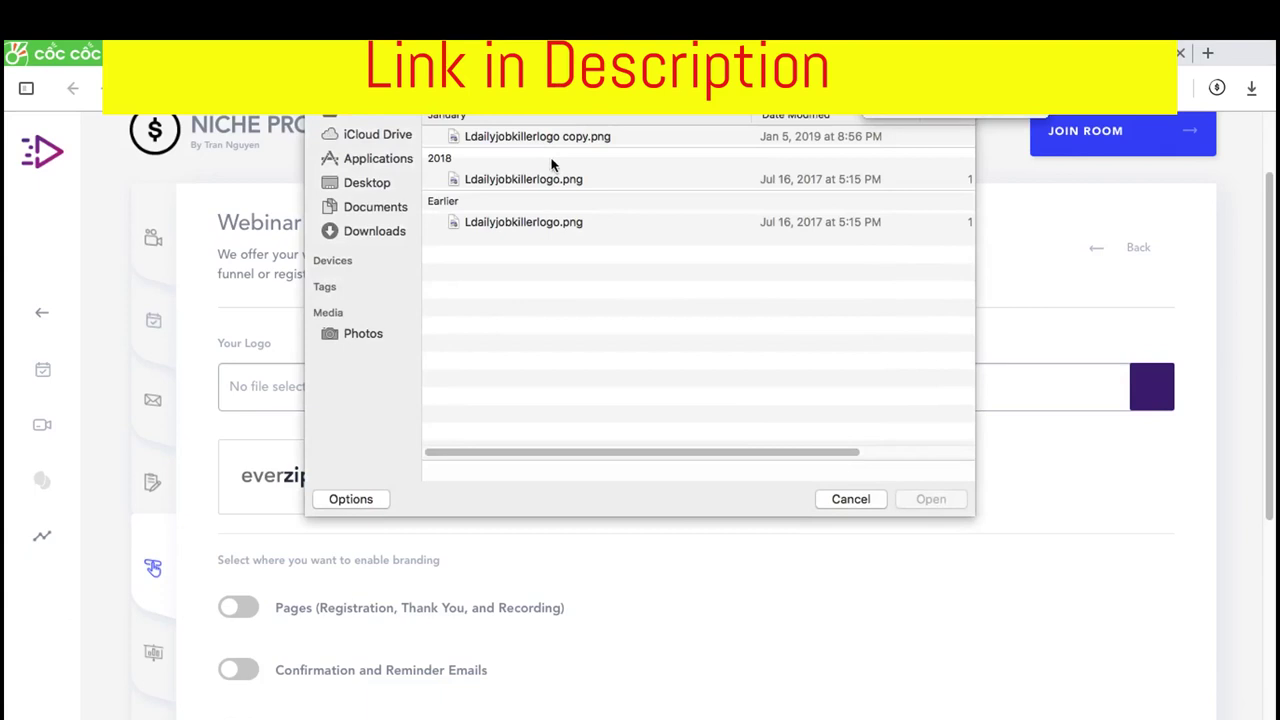
{"action": "left_click", "coordinate": [560, 180]}
{"action": "left_click", "coordinate": [930, 499]}
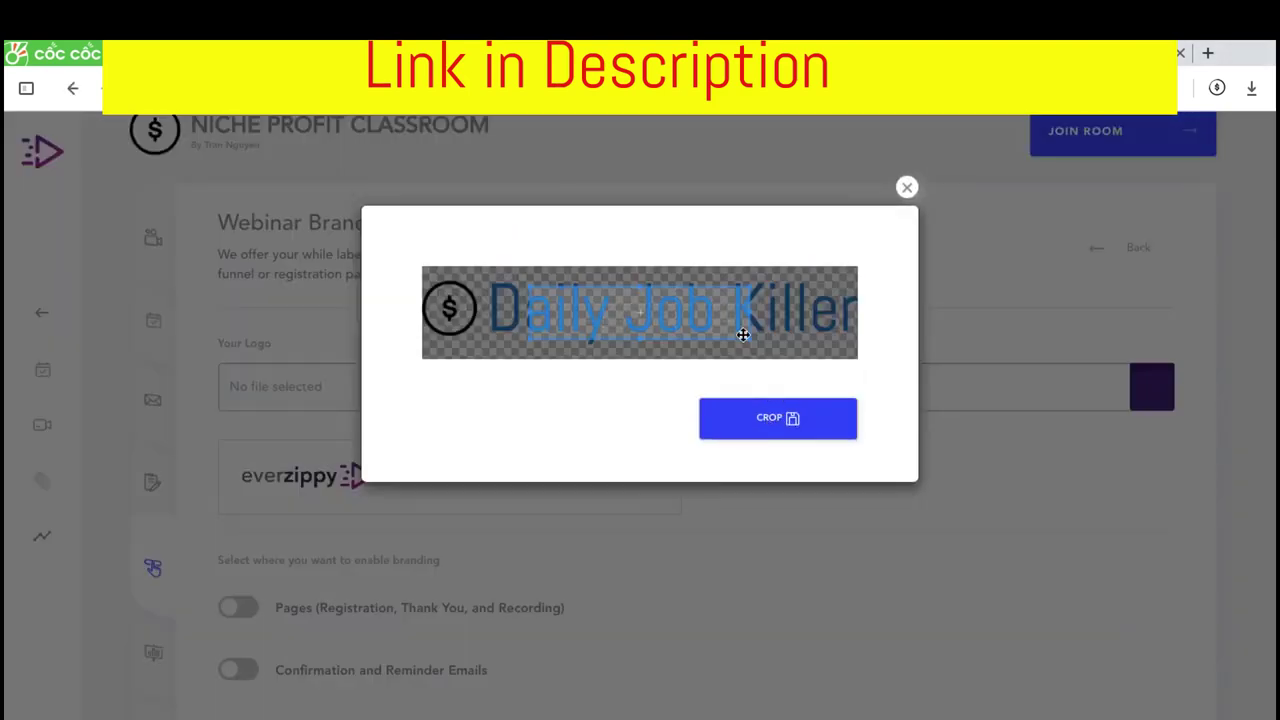
{"action": "left_click_drag", "start_coordinate": [748, 340], "coordinate": [883, 360]}
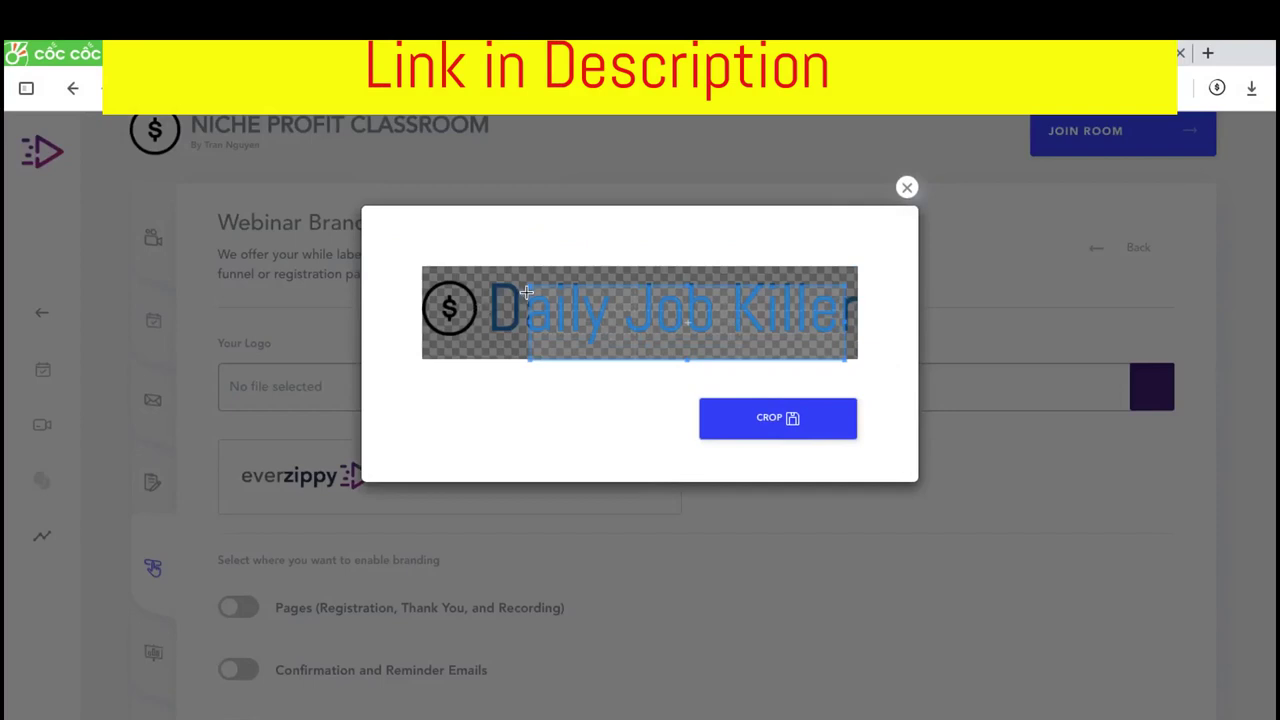
{"action": "left_click_drag", "start_coordinate": [527, 291], "coordinate": [337, 251]}
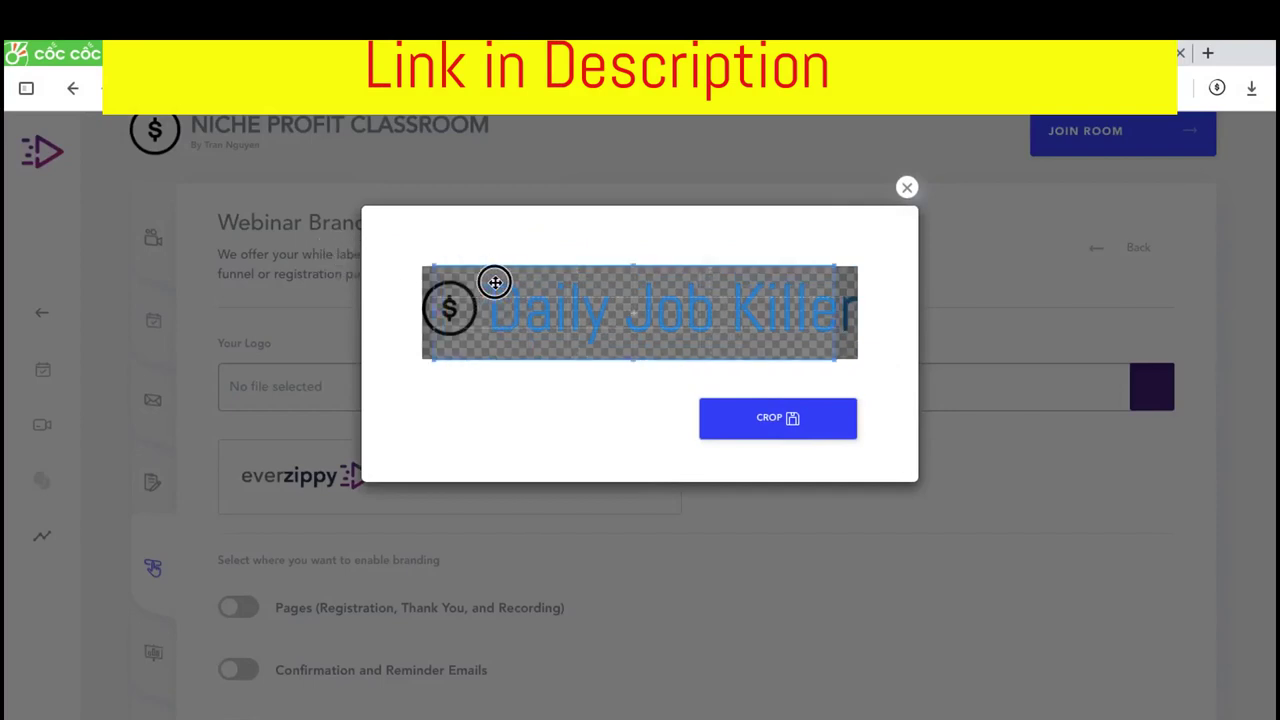
{"action": "left_click_drag", "start_coordinate": [517, 298], "coordinate": [605, 301]}
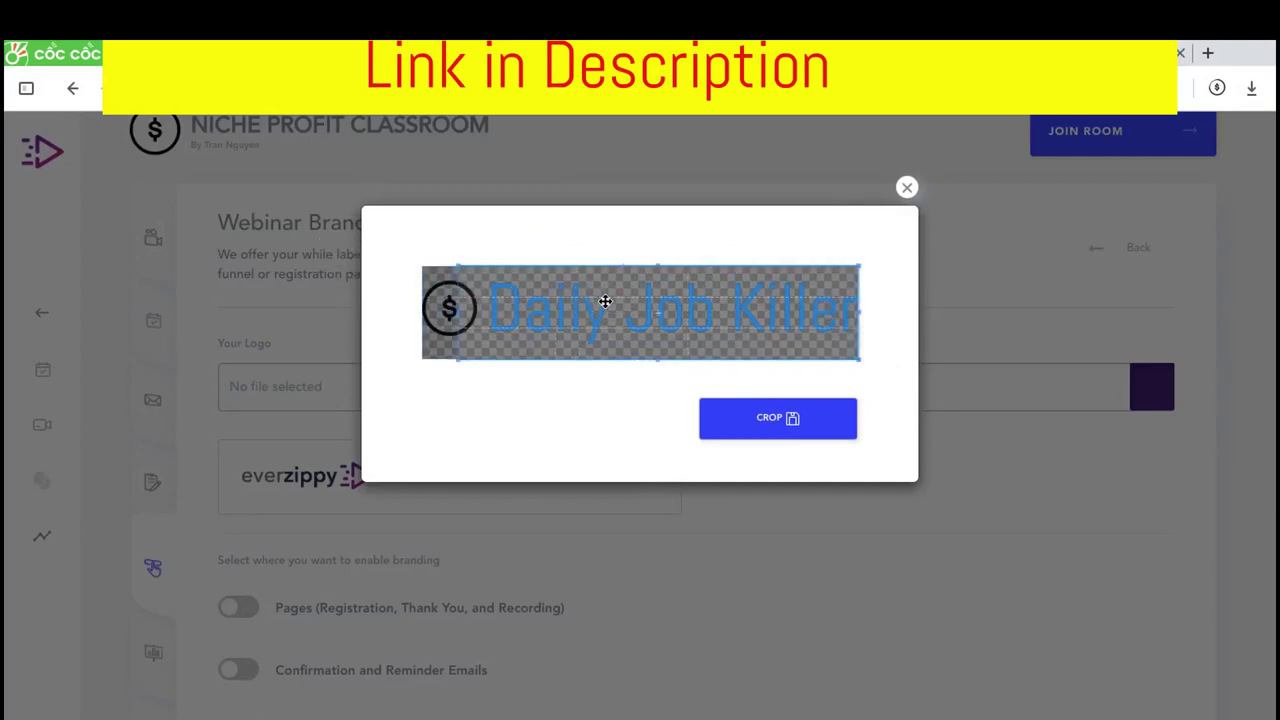
{"action": "left_click_drag", "start_coordinate": [457, 312], "coordinate": [482, 312]}
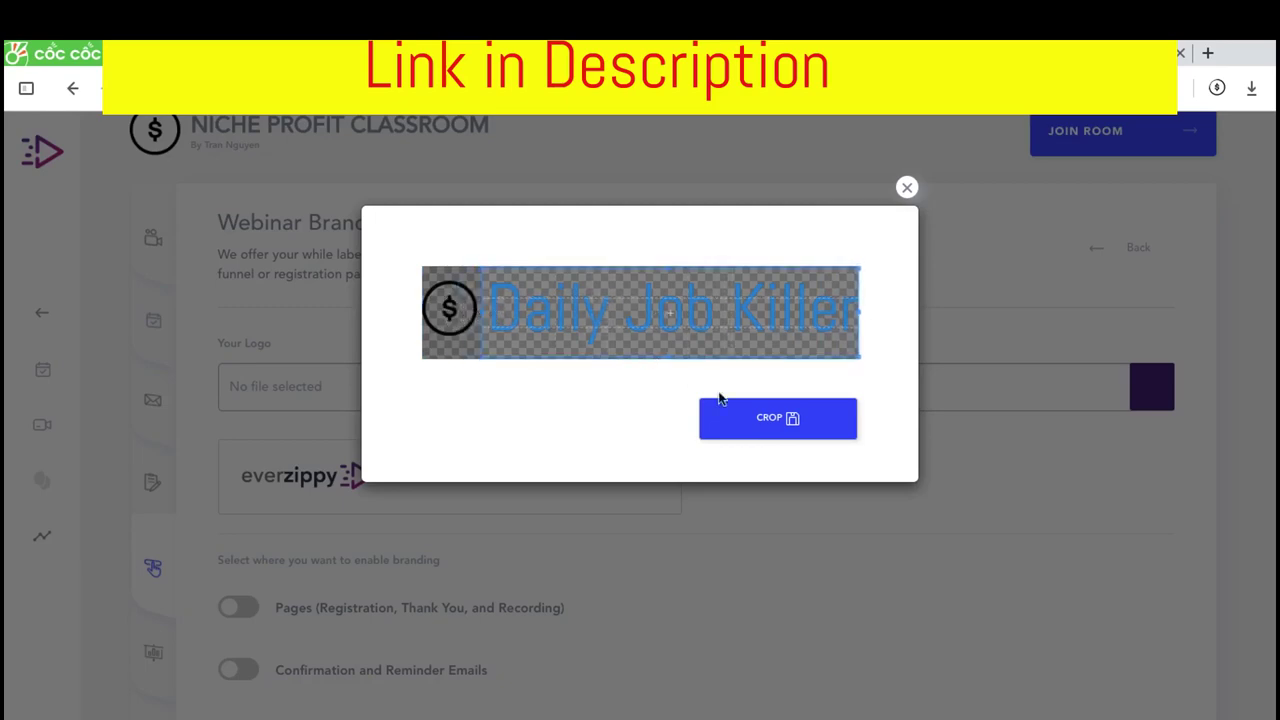
{"action": "left_click", "coordinate": [755, 419]}
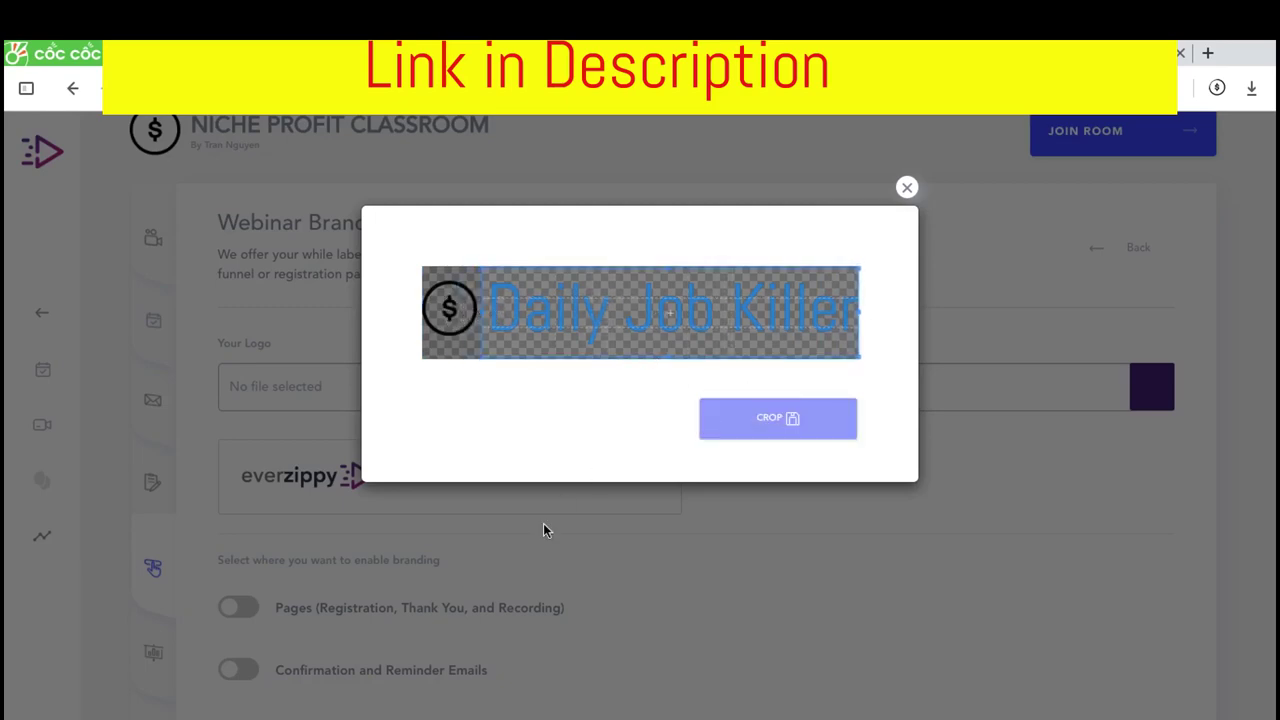
Enable branding on the pages, the confirmation and reminder emails, and the webinar room
{"action": "scroll", "coordinate": [515, 526], "scroll_direction": "down", "scroll_amount": 1}
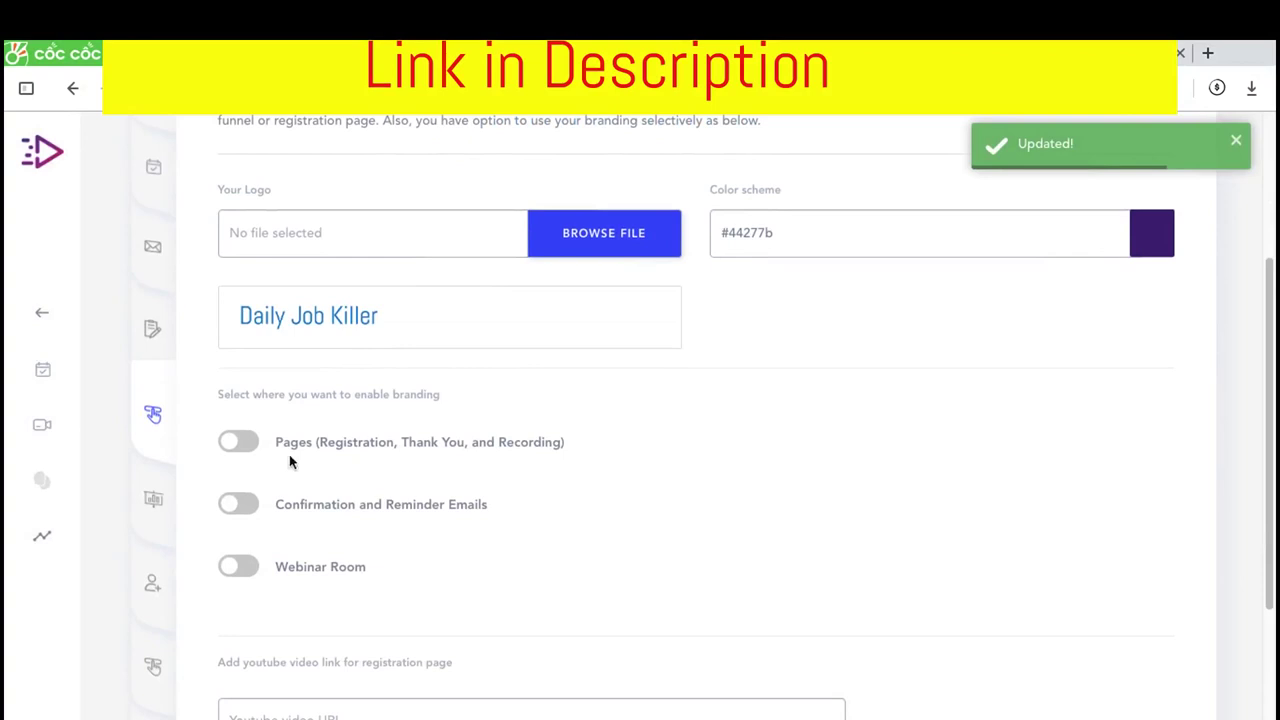
{"action": "left_click", "coordinate": [240, 444]}
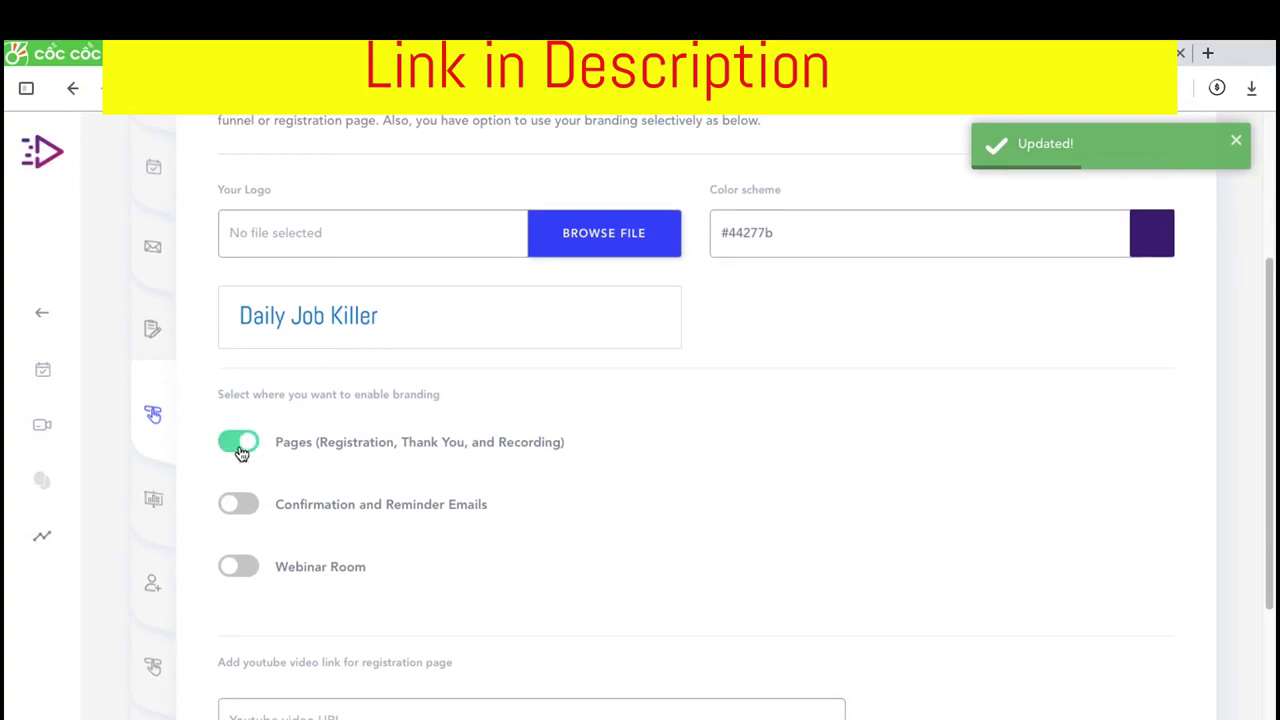
{"action": "left_click", "coordinate": [238, 505]}
{"action": "left_click", "coordinate": [234, 566]}
{"action": "scroll", "coordinate": [345, 510], "scroll_direction": "down", "scroll_amount": 2}
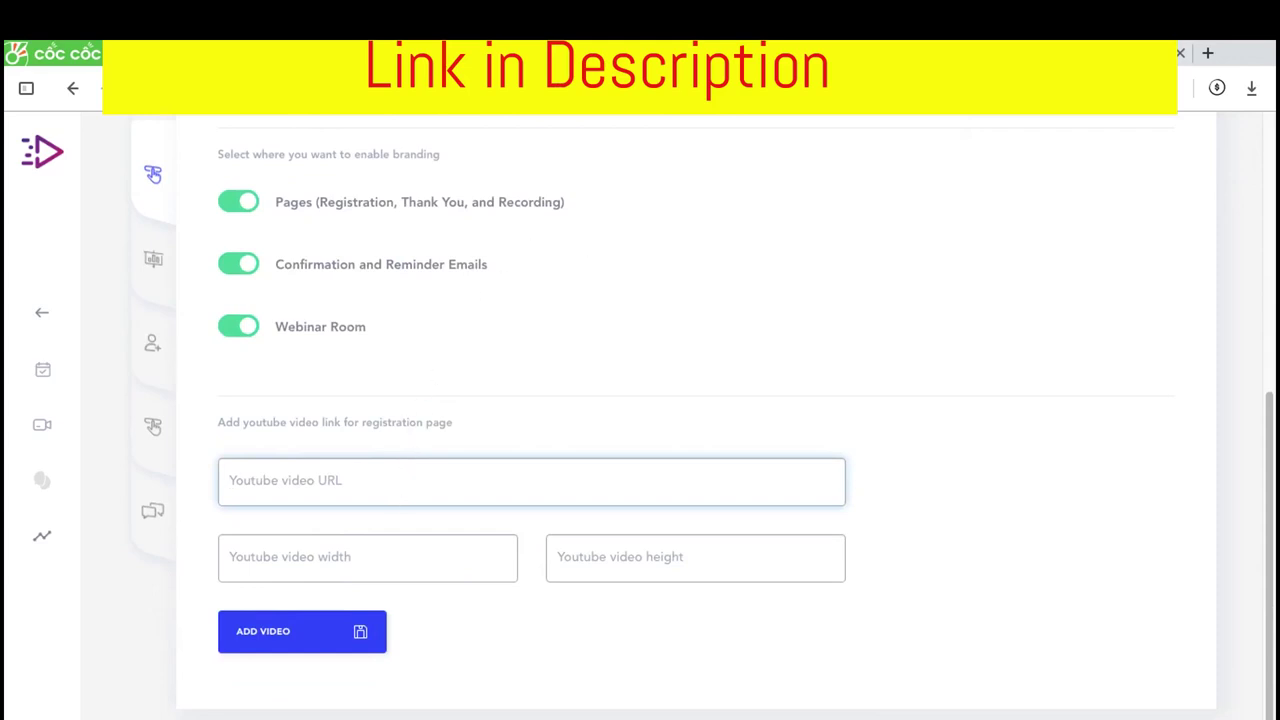
{"action": "key", "text": "ctrl+Tab"}
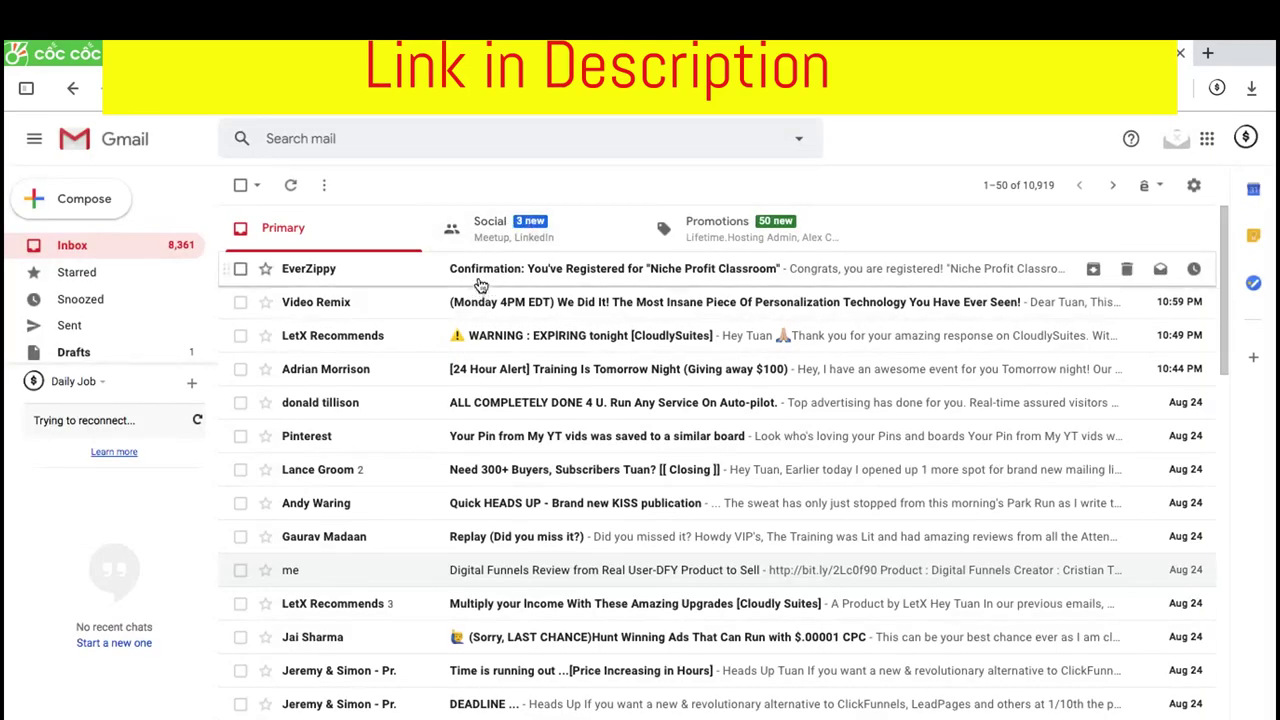
Read the EverZippy 'You've Registered for Niche Profit Classroom' email, briefly checking its sender details
{"action": "left_click", "coordinate": [388, 270]}
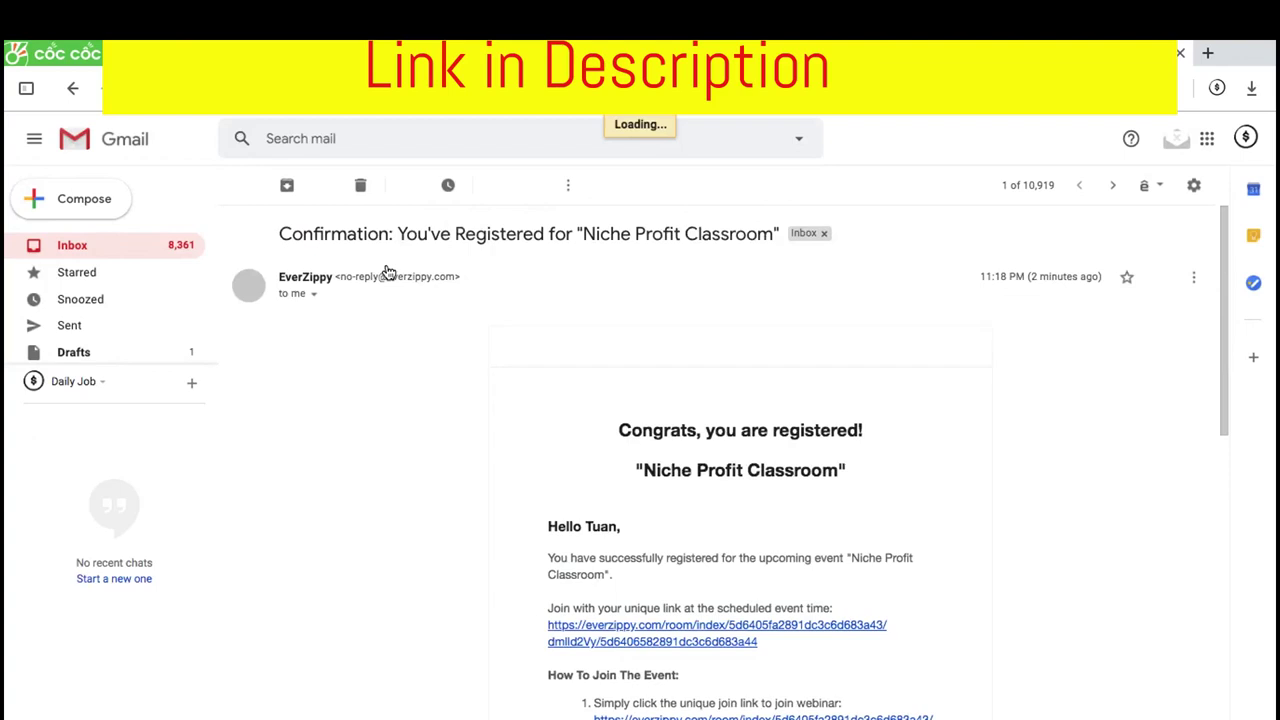
{"action": "scroll", "coordinate": [462, 420], "scroll_direction": "down", "scroll_amount": 3}
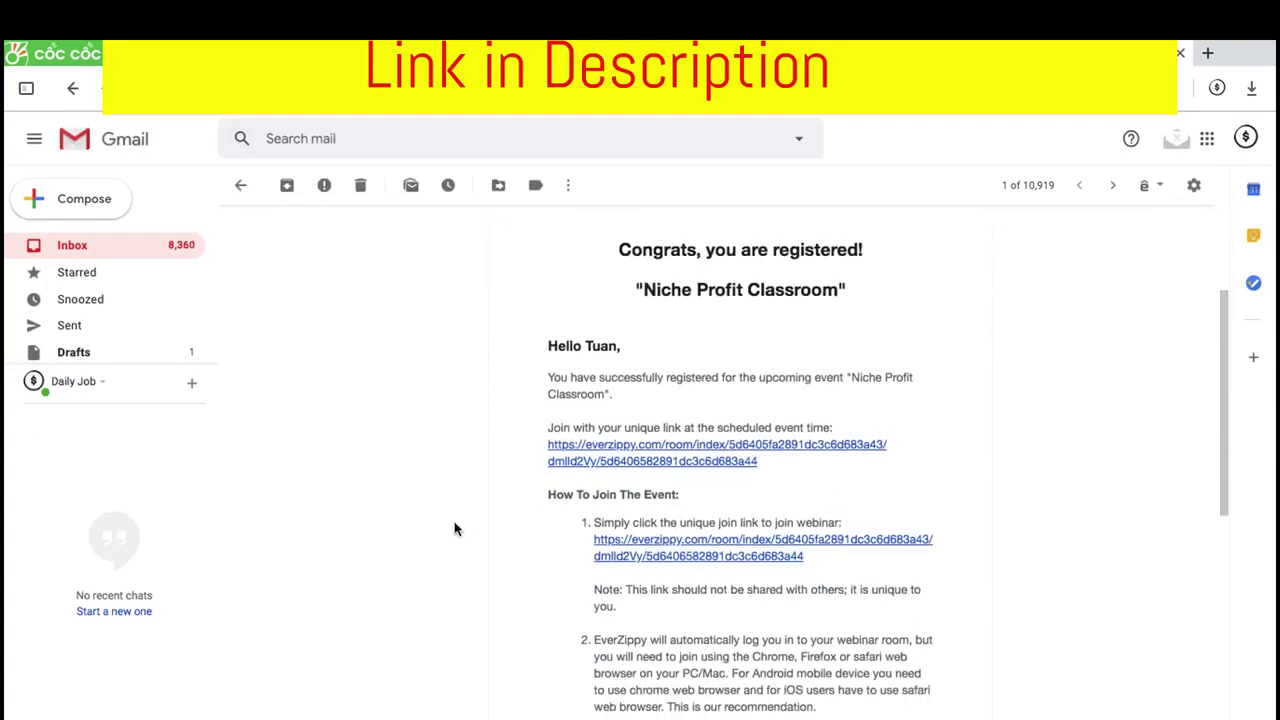
{"action": "scroll", "coordinate": [423, 509], "scroll_direction": "down", "scroll_amount": 4}
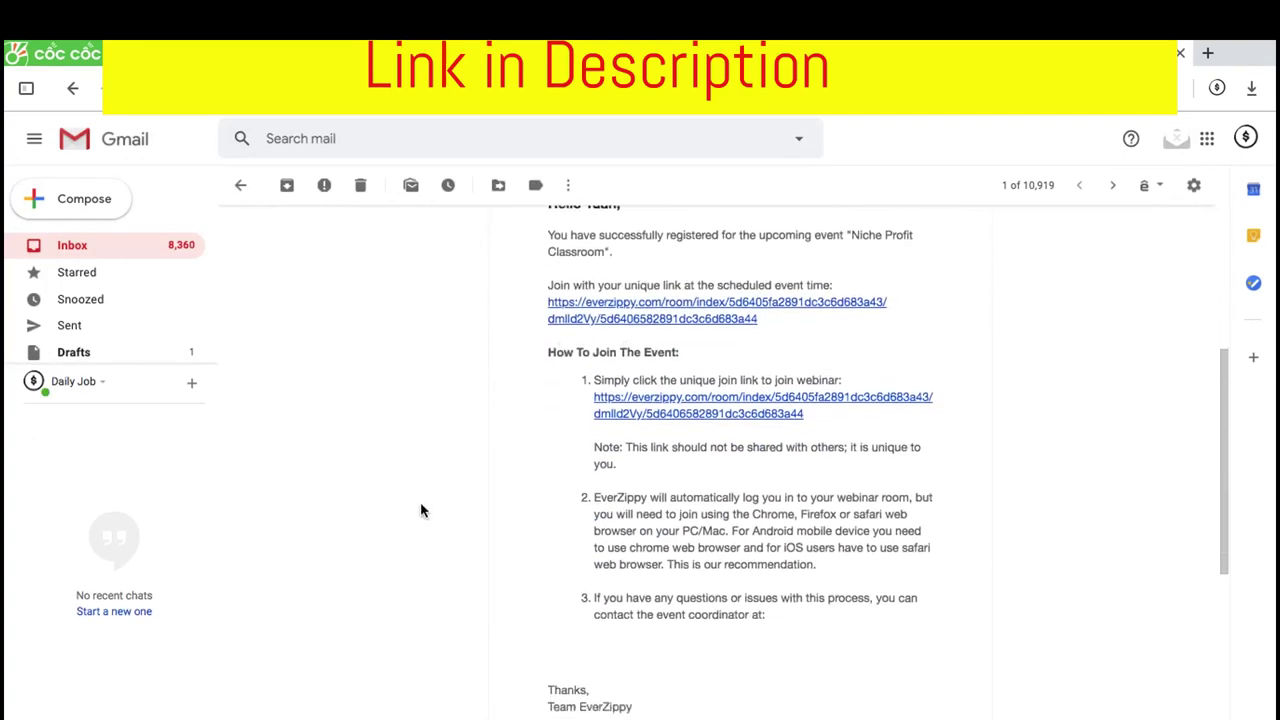
{"action": "scroll", "coordinate": [465, 565], "scroll_direction": "down", "scroll_amount": 1}
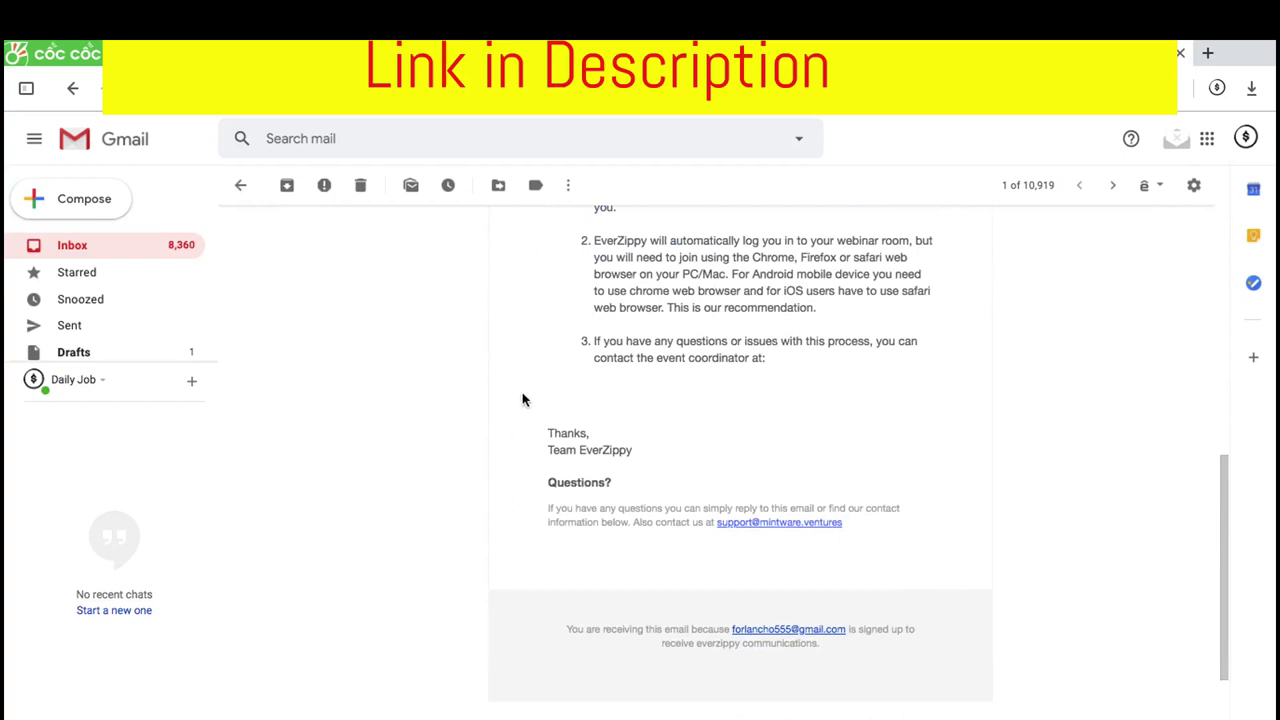
{"action": "scroll", "coordinate": [526, 375], "scroll_direction": "up", "scroll_amount": 6}
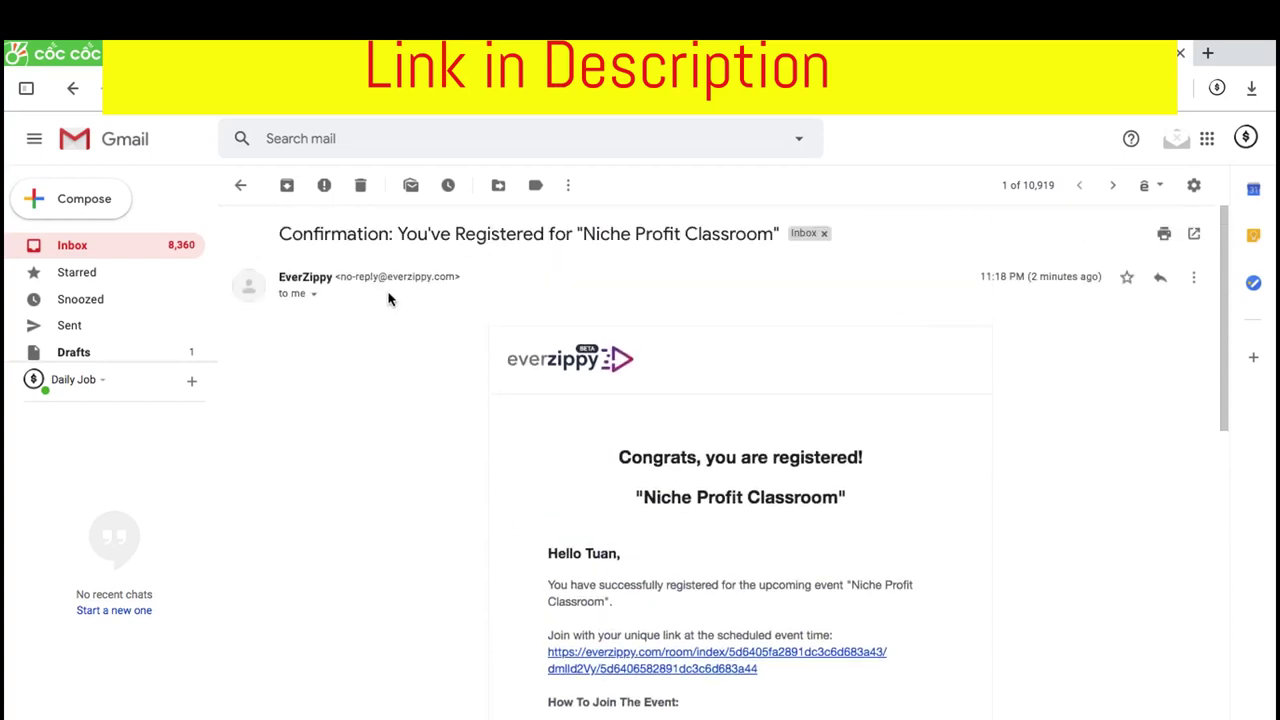
{"action": "left_click", "coordinate": [311, 295]}
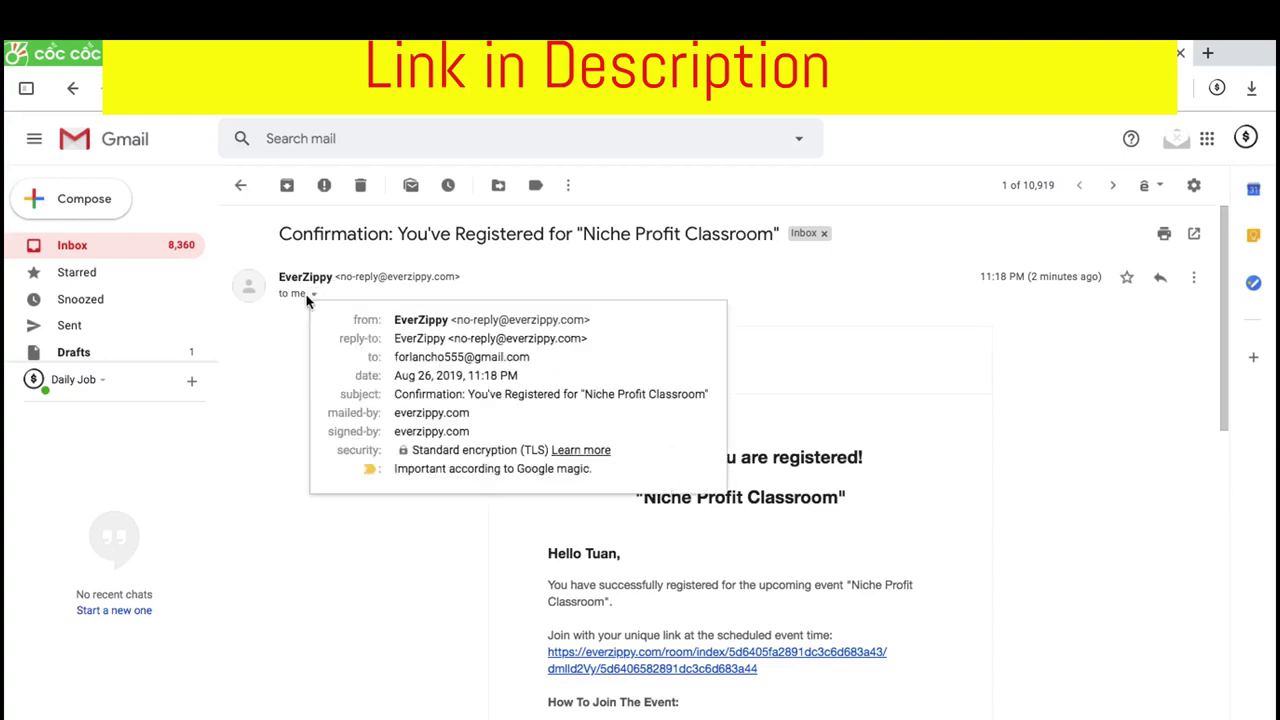
{"action": "left_click", "coordinate": [309, 296]}
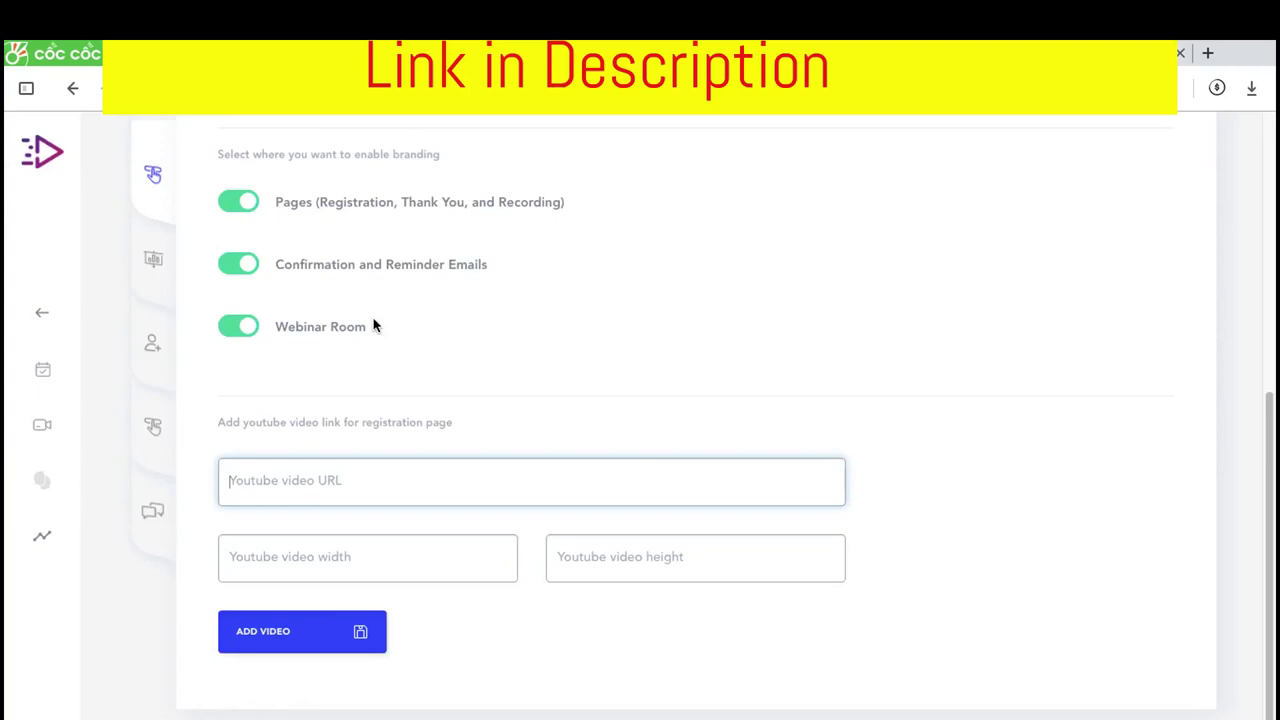
Move from the YouTube video section to the Webinar Tracking Registration Page <HEAD> code settings
{"action": "scroll", "coordinate": [374, 326], "scroll_direction": "up", "scroll_amount": 1}
{"action": "left_click", "coordinate": [390, 629]}
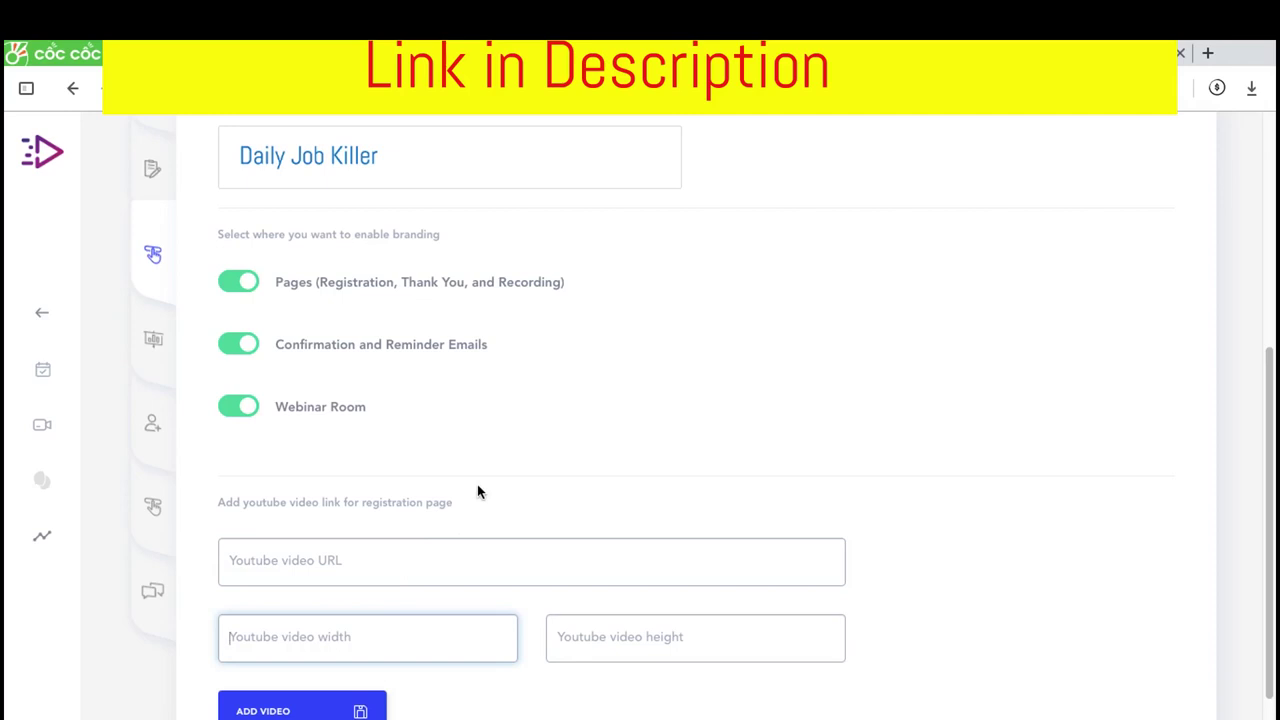
{"action": "scroll", "coordinate": [377, 543], "scroll_direction": "down", "scroll_amount": 1}
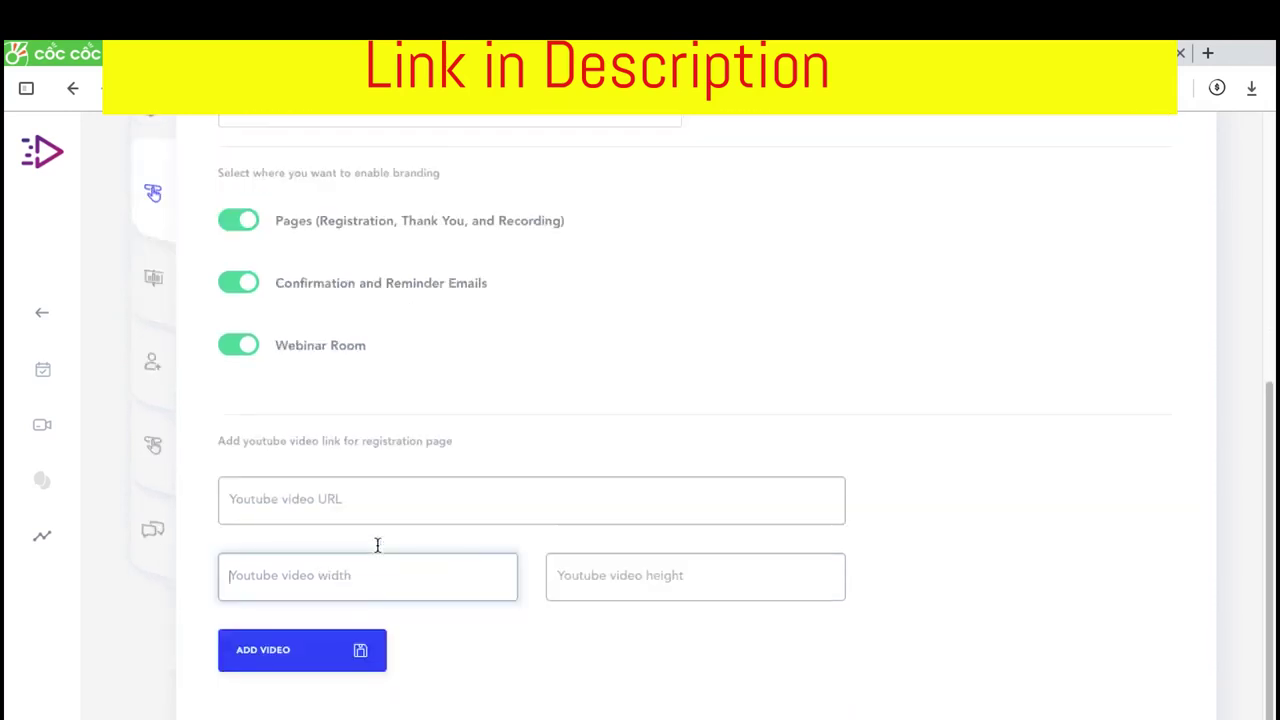
{"action": "scroll", "coordinate": [377, 543], "scroll_direction": "up", "scroll_amount": 1}
{"action": "scroll", "coordinate": [564, 489], "scroll_direction": "up", "scroll_amount": 5}
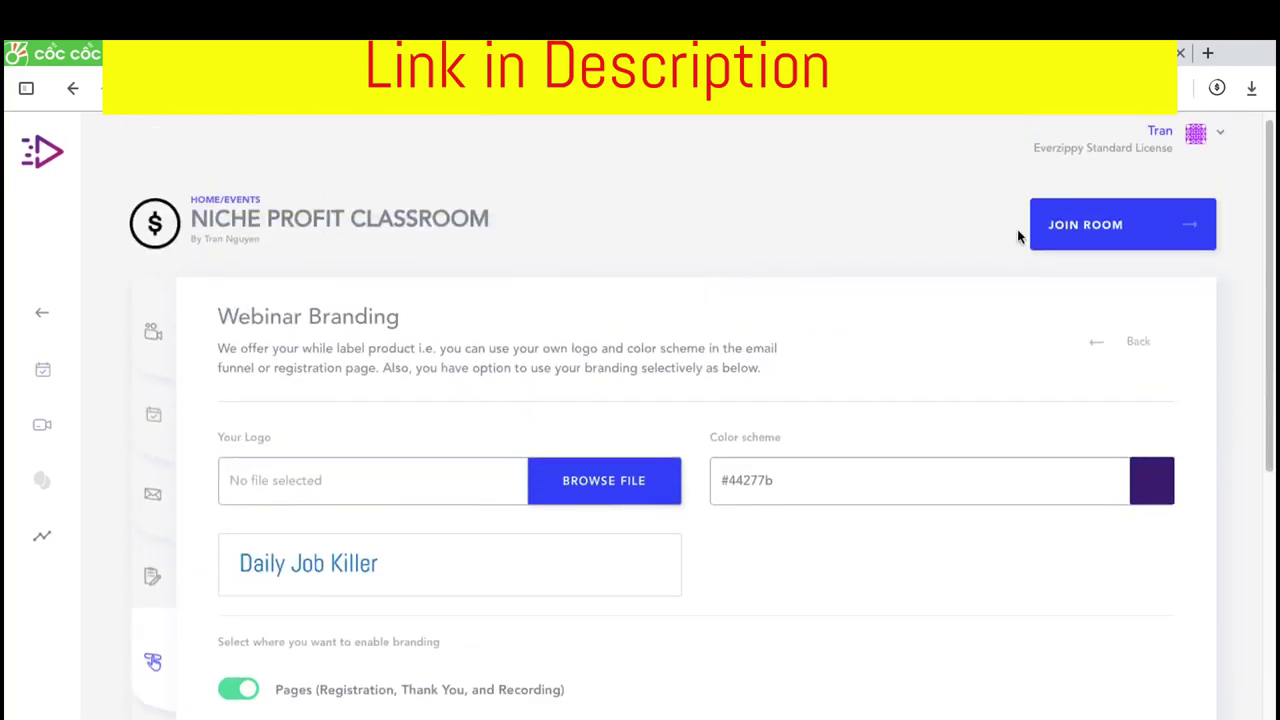
{"action": "scroll", "coordinate": [506, 403], "scroll_direction": "down", "scroll_amount": 1}
{"action": "left_click", "coordinate": [148, 677]}
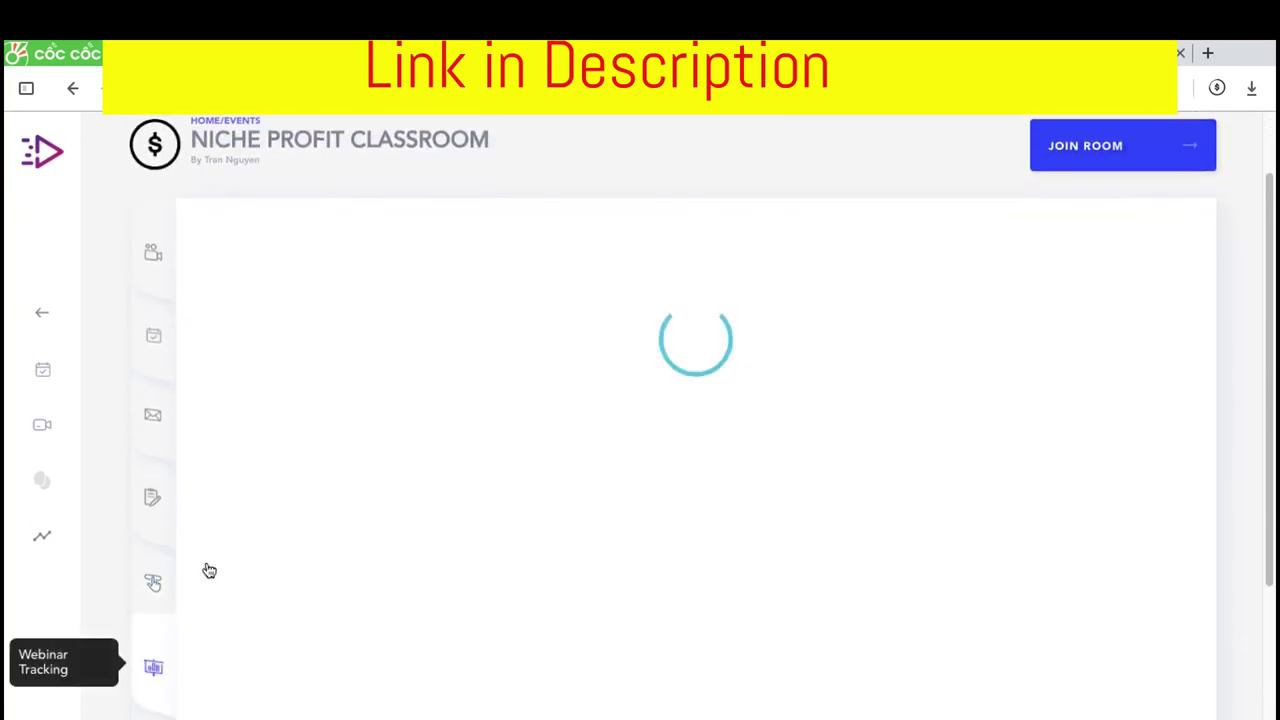
{"action": "scroll", "coordinate": [261, 487], "scroll_direction": "down", "scroll_amount": 3}
{"action": "scroll", "coordinate": [403, 323], "scroll_direction": "up", "scroll_amount": 1}
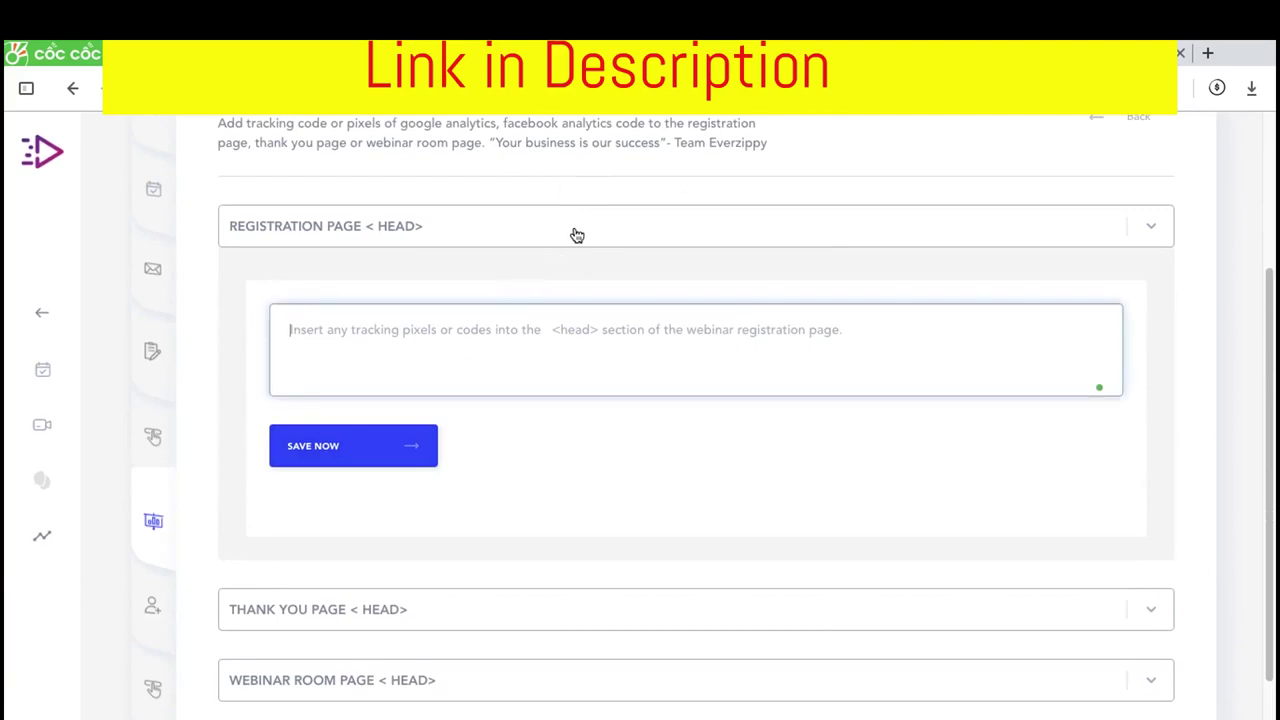
{"action": "key", "text": "F4"}
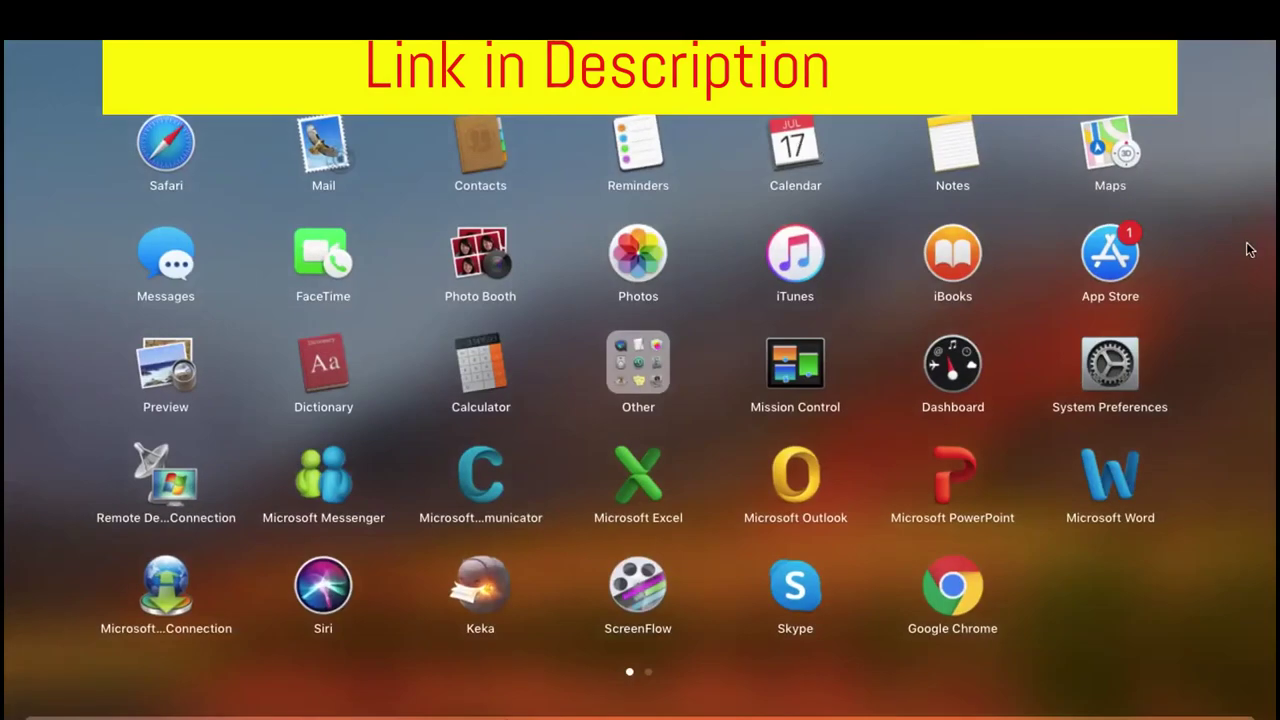
Open the Form Embeded document in TextEdit and select its Facebook Pixel Code block
{"action": "key", "text": "F3"}
{"action": "left_click", "coordinate": [1121, 373]}
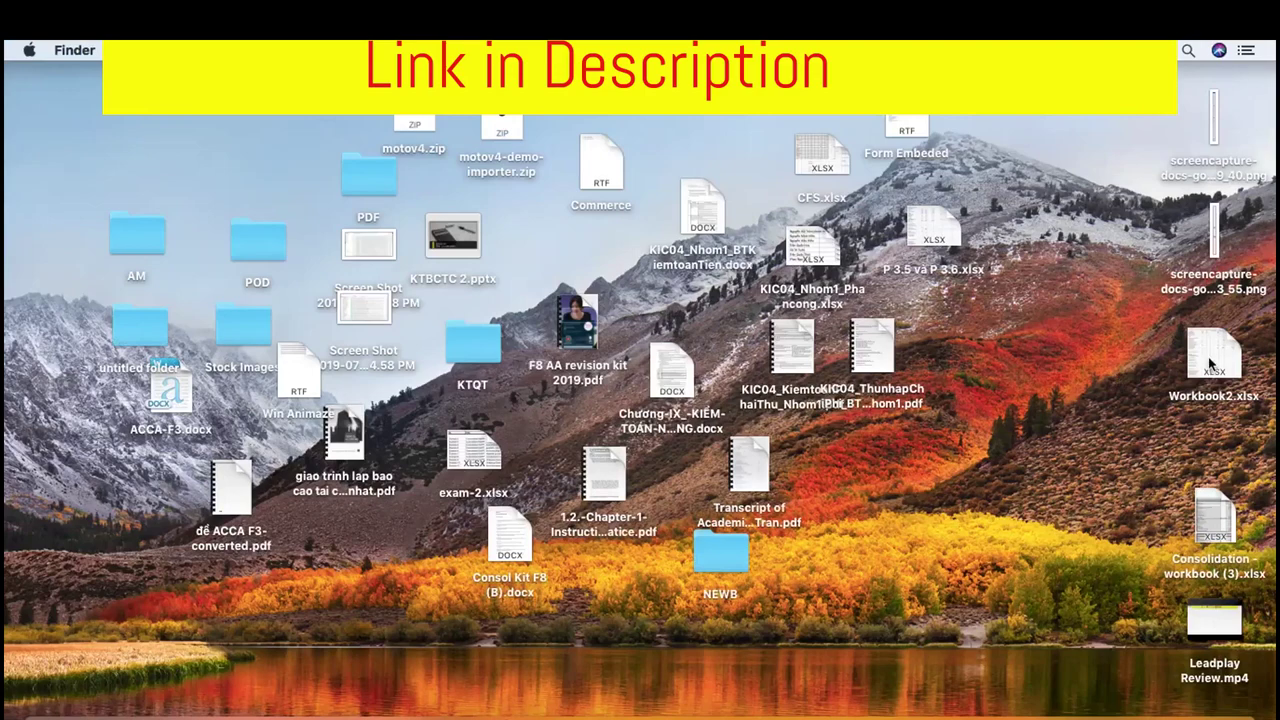
{"action": "left_click", "coordinate": [922, 121]}
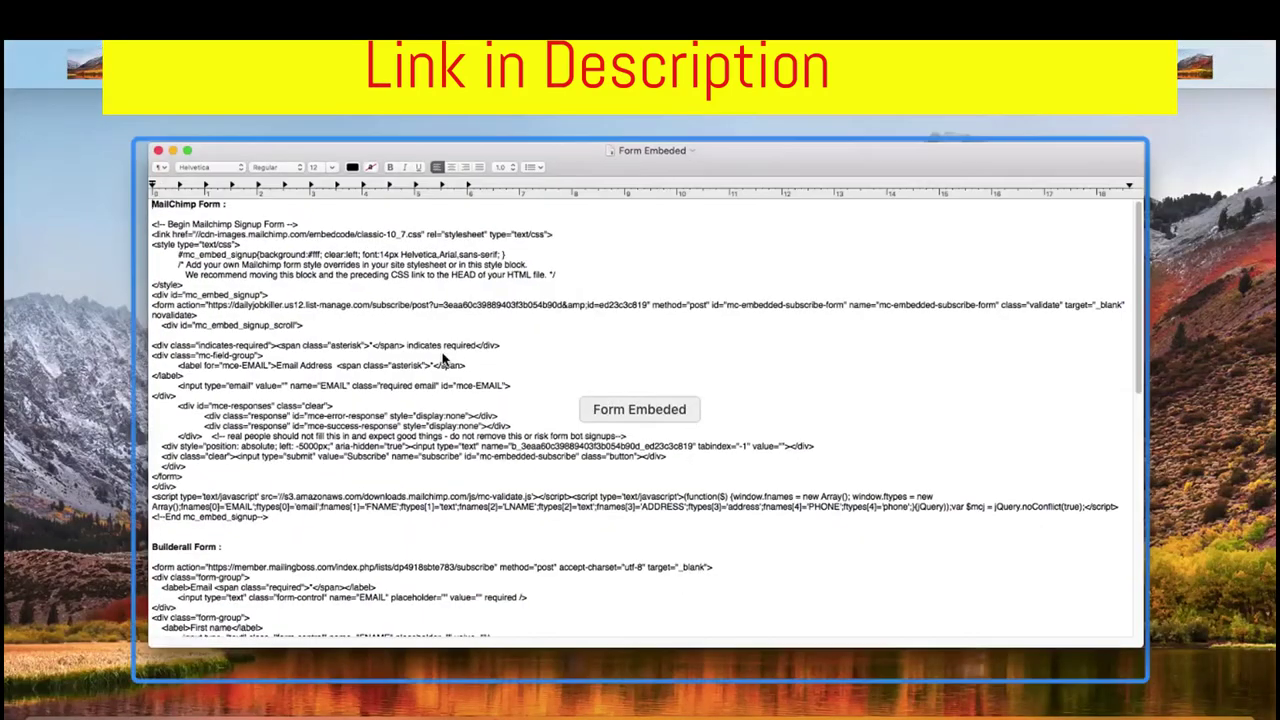
{"action": "scroll", "coordinate": [346, 402], "scroll_direction": "down", "scroll_amount": 15}
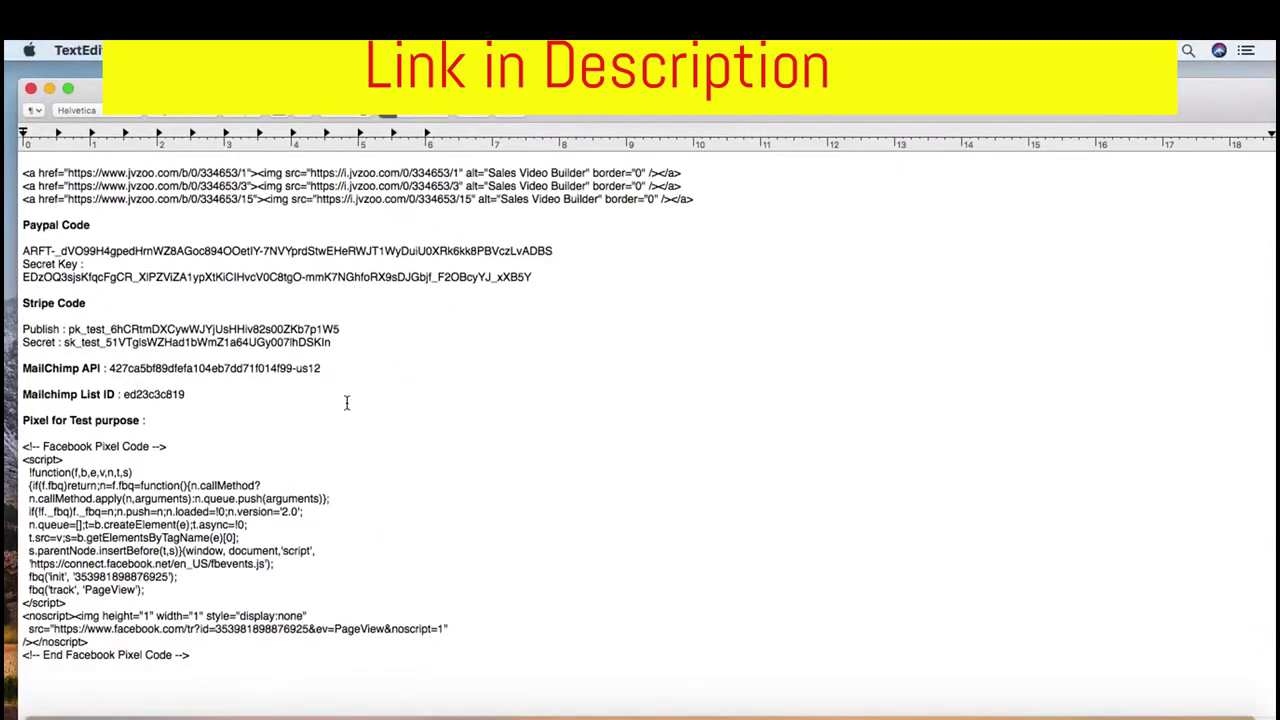
{"action": "scroll", "coordinate": [202, 599], "scroll_direction": "up", "scroll_amount": 1}
{"action": "left_click_drag", "start_coordinate": [207, 675], "coordinate": [15, 462]}
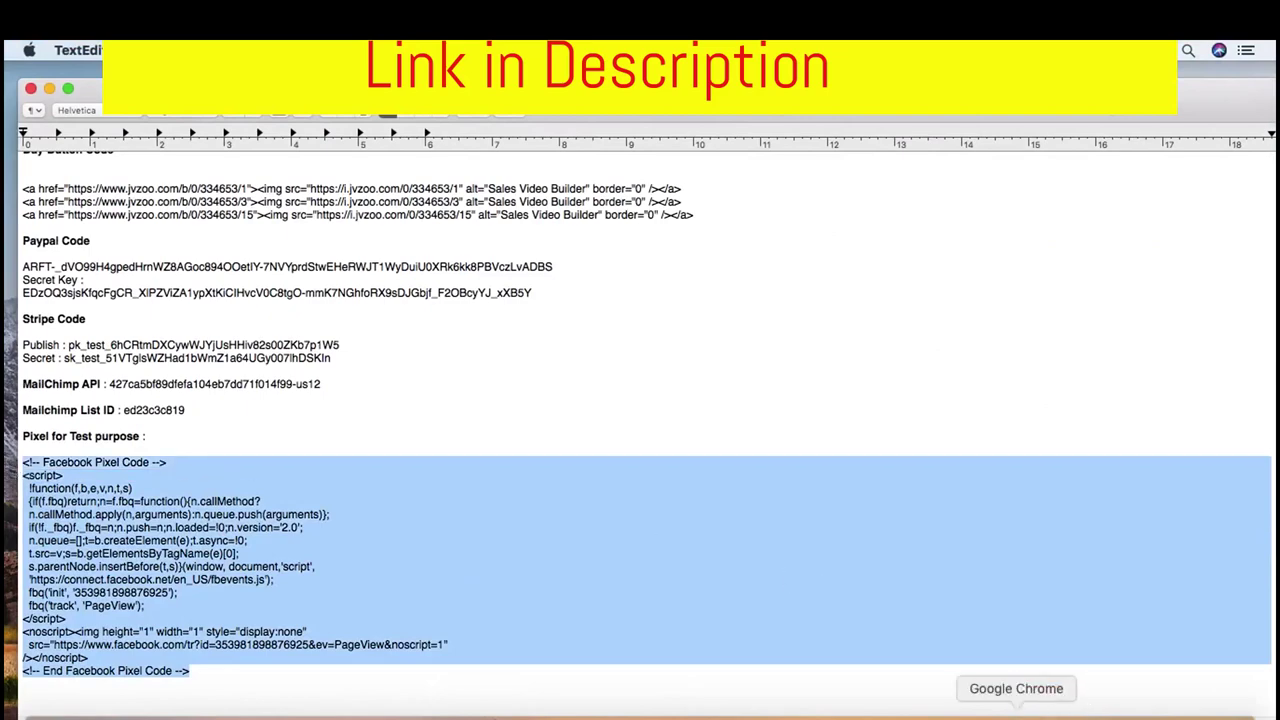
Paste the Facebook Pixel code into the registration page head and save, then into the thank-you head
{"action": "left_click", "coordinate": [990, 712]}
{"action": "key", "text": "ctrl+v"}
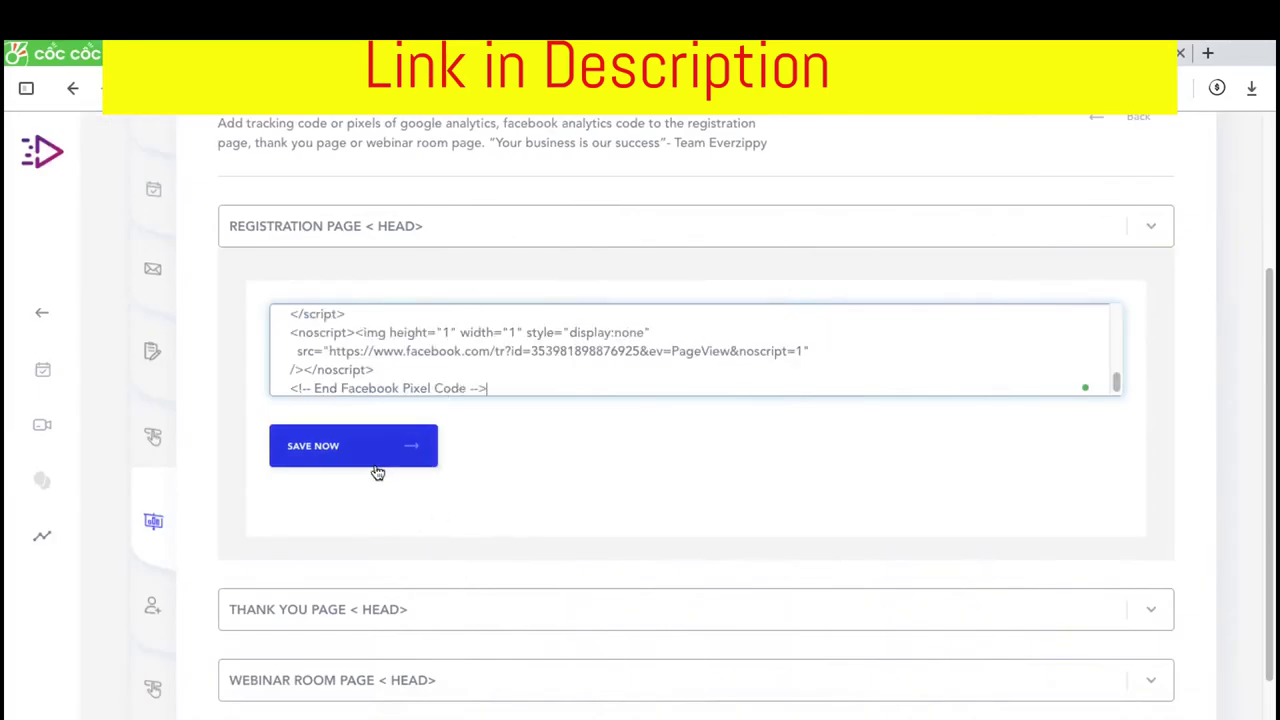
{"action": "left_click", "coordinate": [375, 455]}
{"action": "left_click", "coordinate": [431, 622]}
{"action": "left_click", "coordinate": [491, 300]}
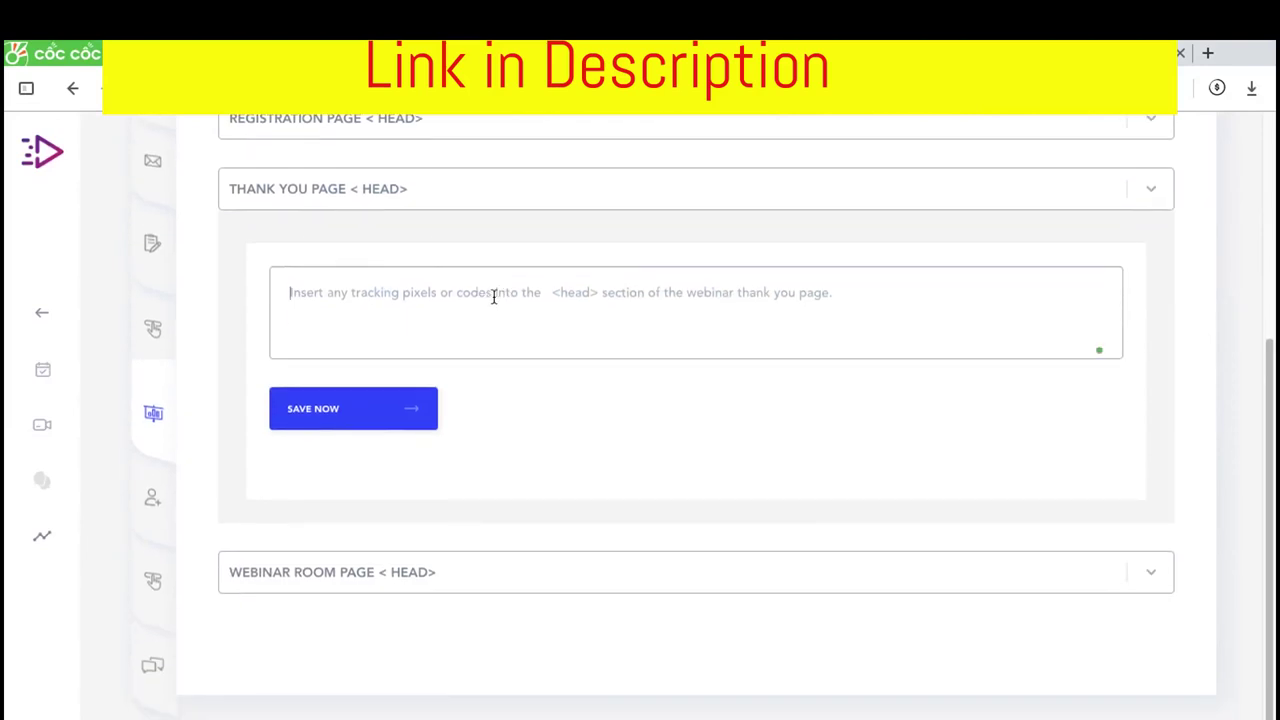
{"action": "key", "text": "ctrl+v"}
Paste and save the pixel code in the webinar room head, then recheck the other sections
{"action": "left_click", "coordinate": [417, 575]}
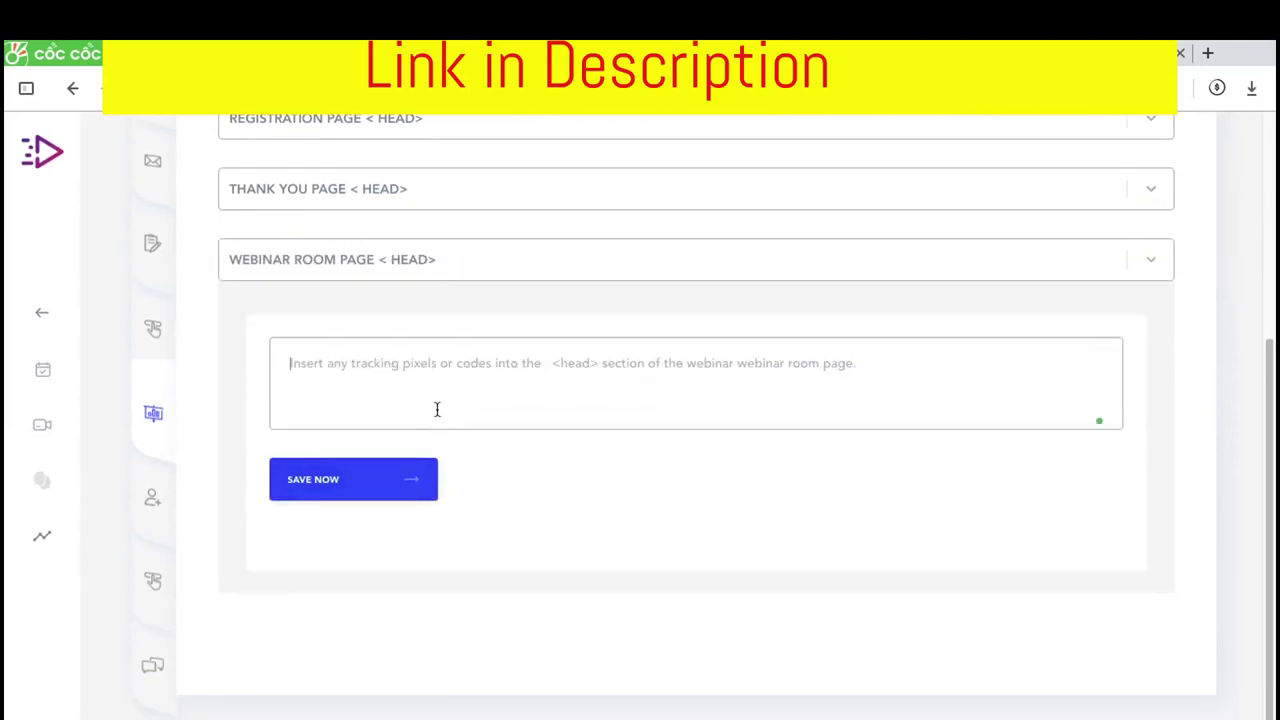
{"action": "key", "text": "ctrl+v"}
{"action": "left_click", "coordinate": [382, 483]}
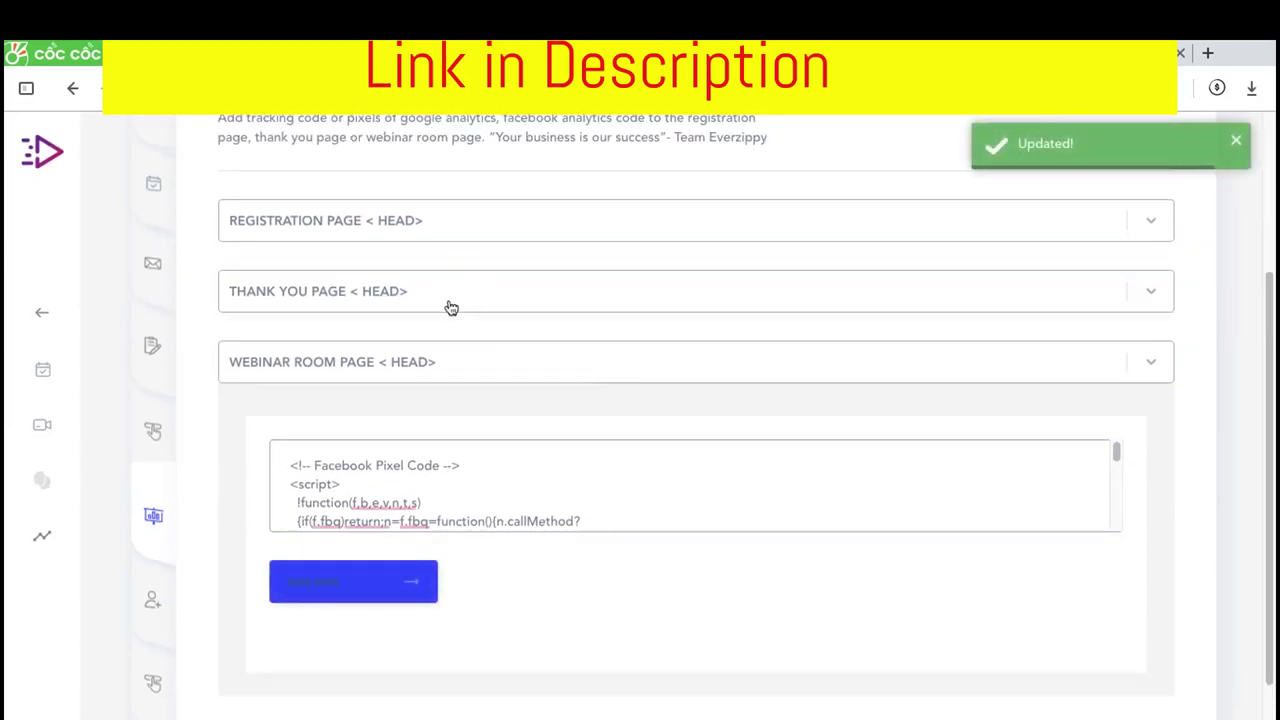
{"action": "left_click", "coordinate": [451, 308]}
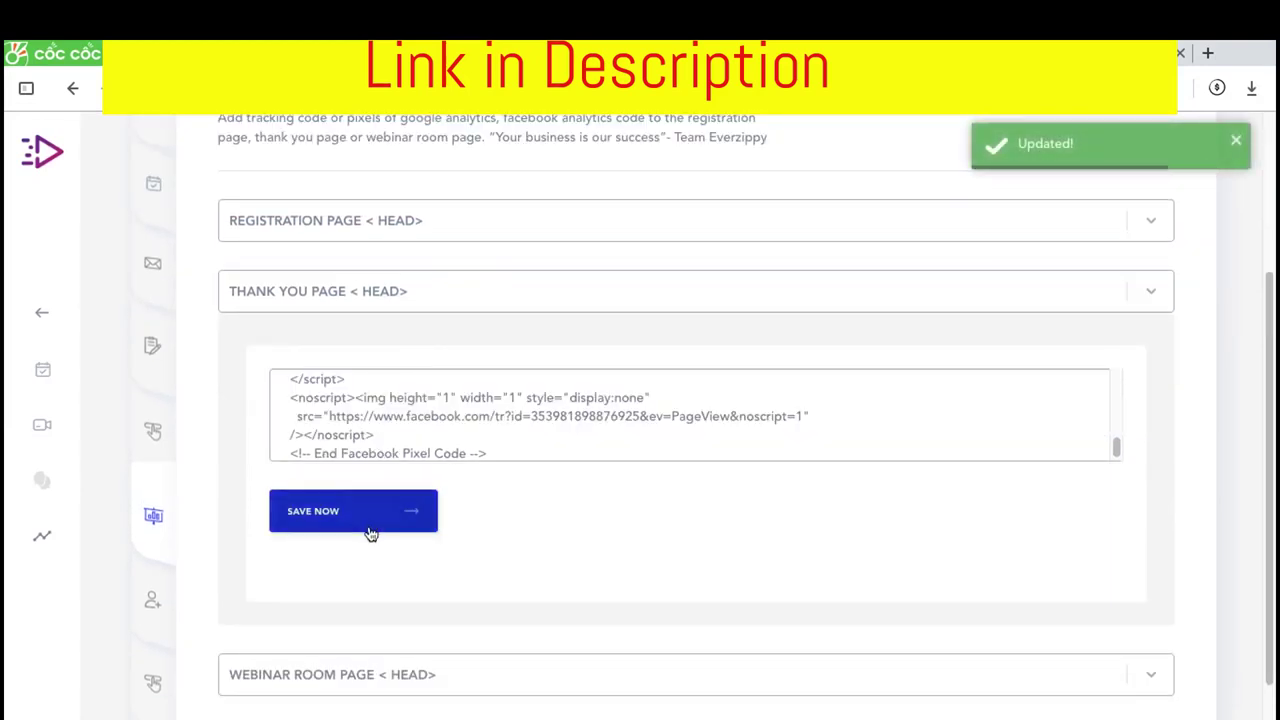
{"action": "left_click", "coordinate": [426, 222]}
{"action": "scroll", "coordinate": [500, 330], "scroll_direction": "up", "scroll_amount": 5}
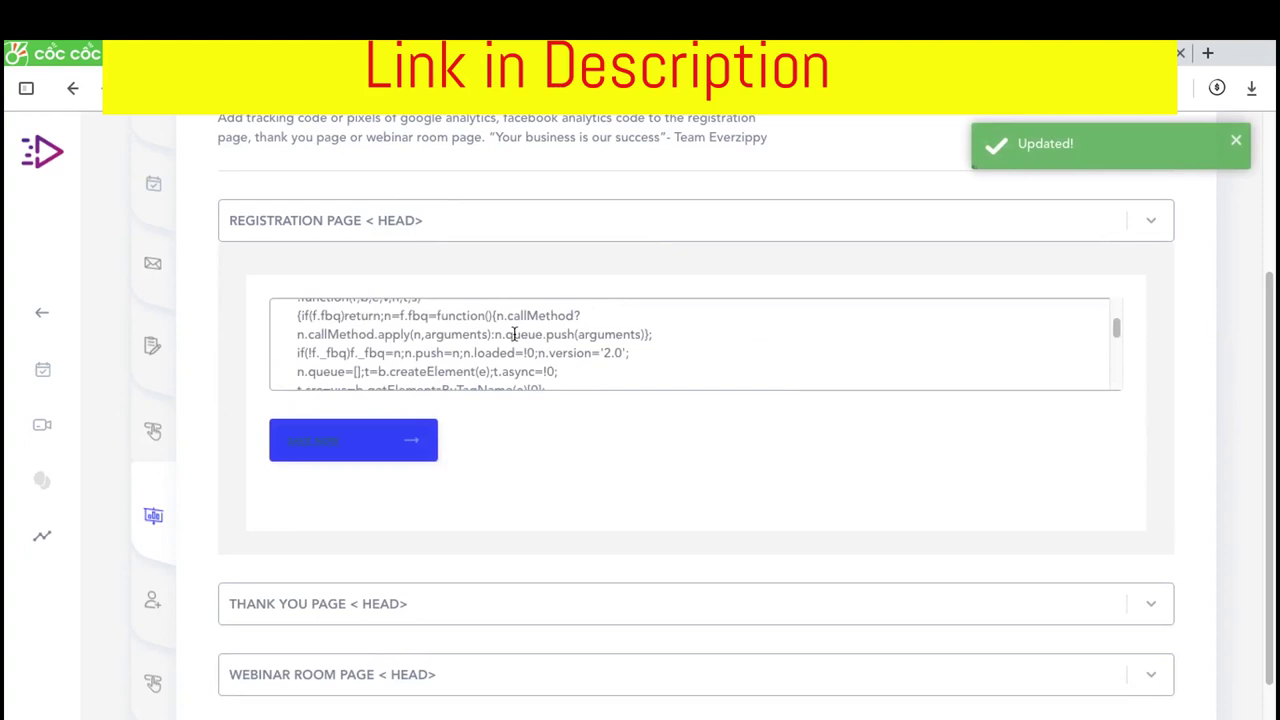
{"action": "scroll", "coordinate": [513, 334], "scroll_direction": "up", "scroll_amount": 6}
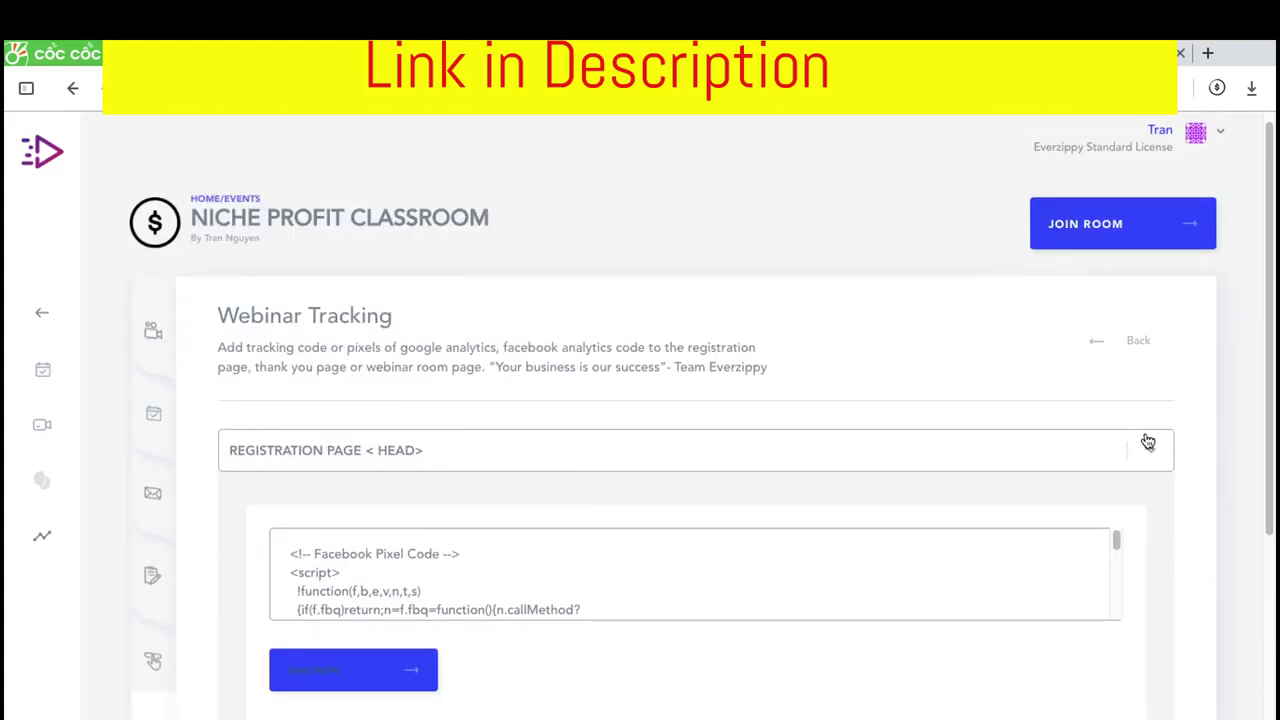
Collapse the Registration Page section and scroll to the one registrant from August 26, 2019
{"action": "left_click", "coordinate": [1150, 448]}
{"action": "scroll", "coordinate": [183, 579], "scroll_direction": "down", "scroll_amount": 3}
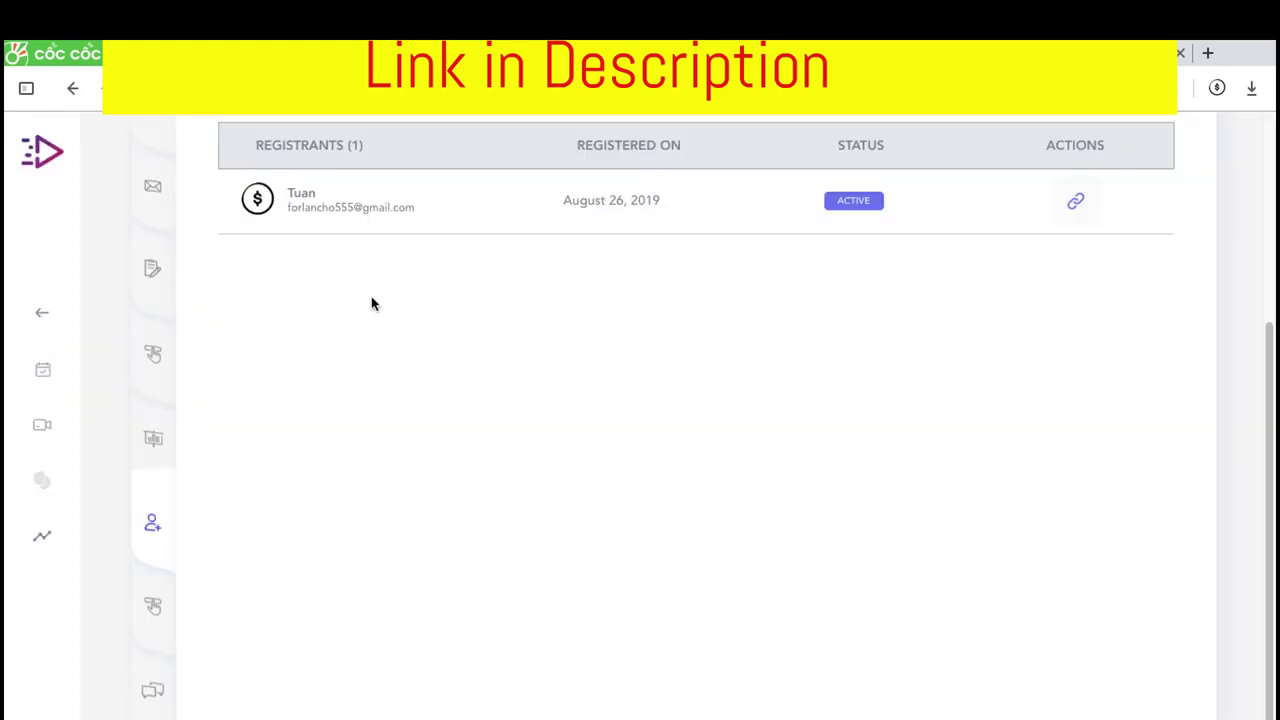
{"action": "scroll", "coordinate": [400, 250], "scroll_direction": "up", "scroll_amount": 3}
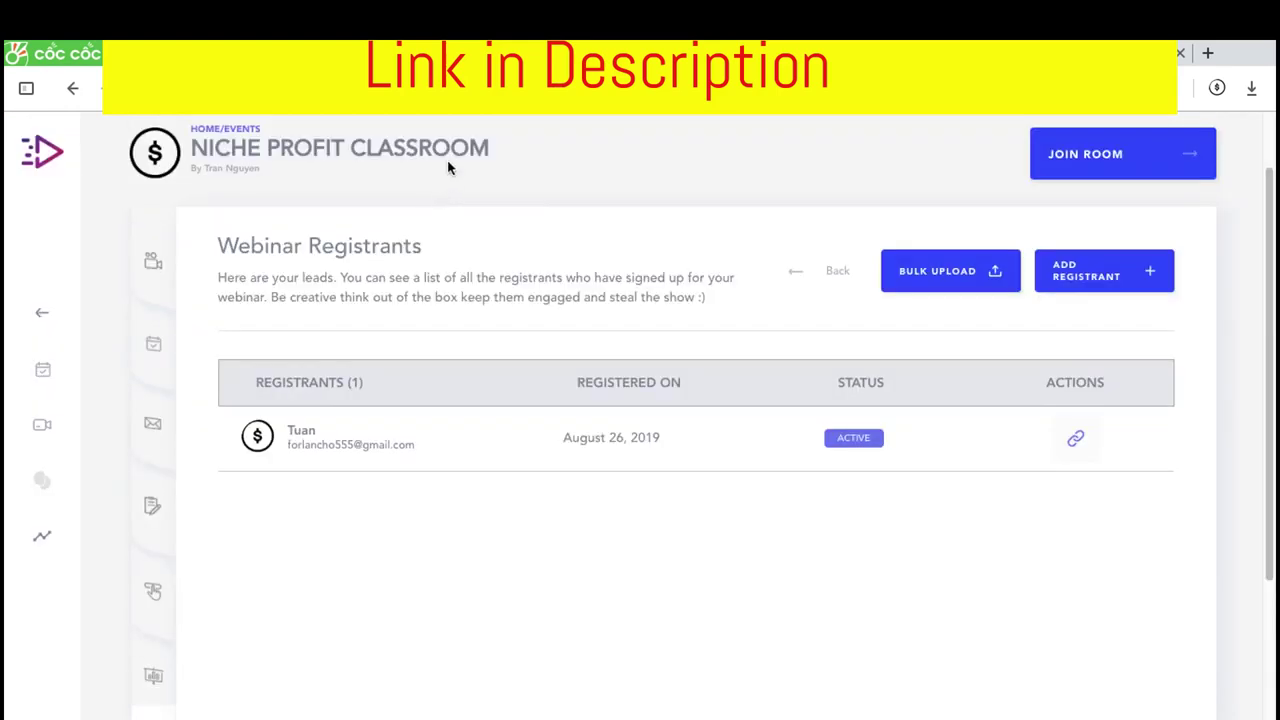
{"action": "scroll", "coordinate": [166, 569], "scroll_direction": "down", "scroll_amount": 3}
{"action": "left_click", "coordinate": [151, 600]}
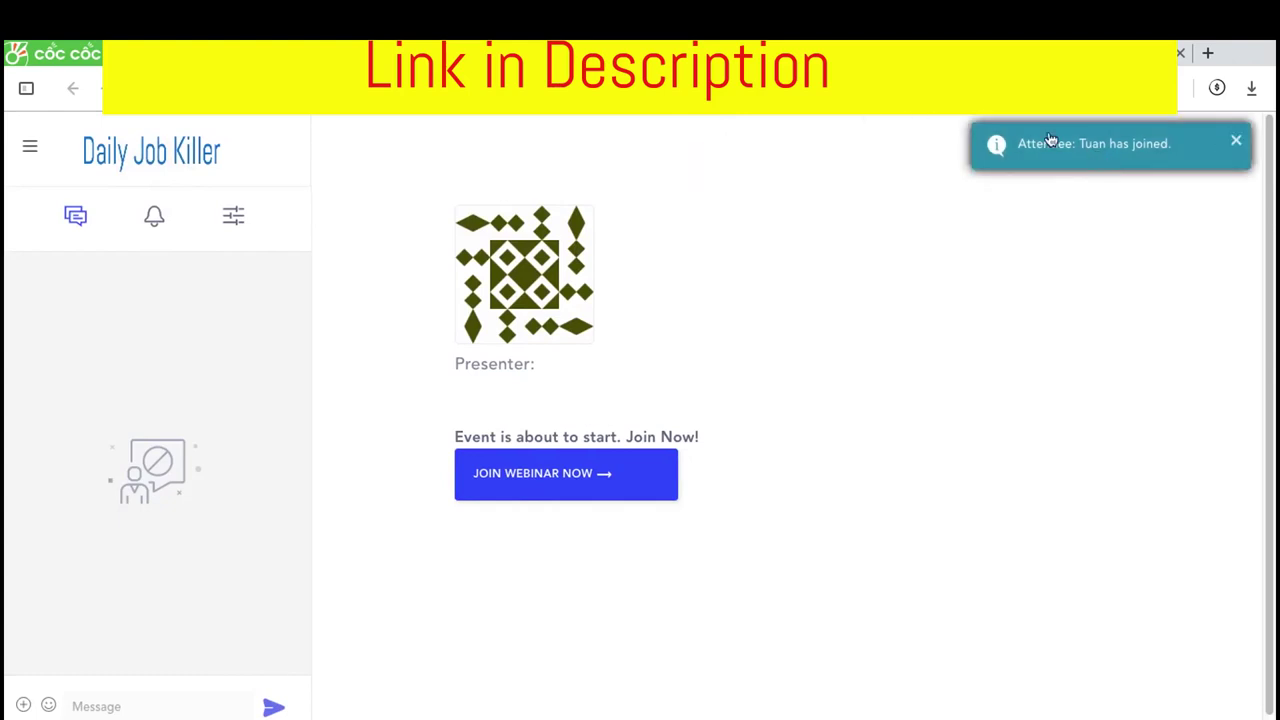
{"action": "key", "text": "ctrl+Up"}
{"action": "left_click", "coordinate": [540, 125]}
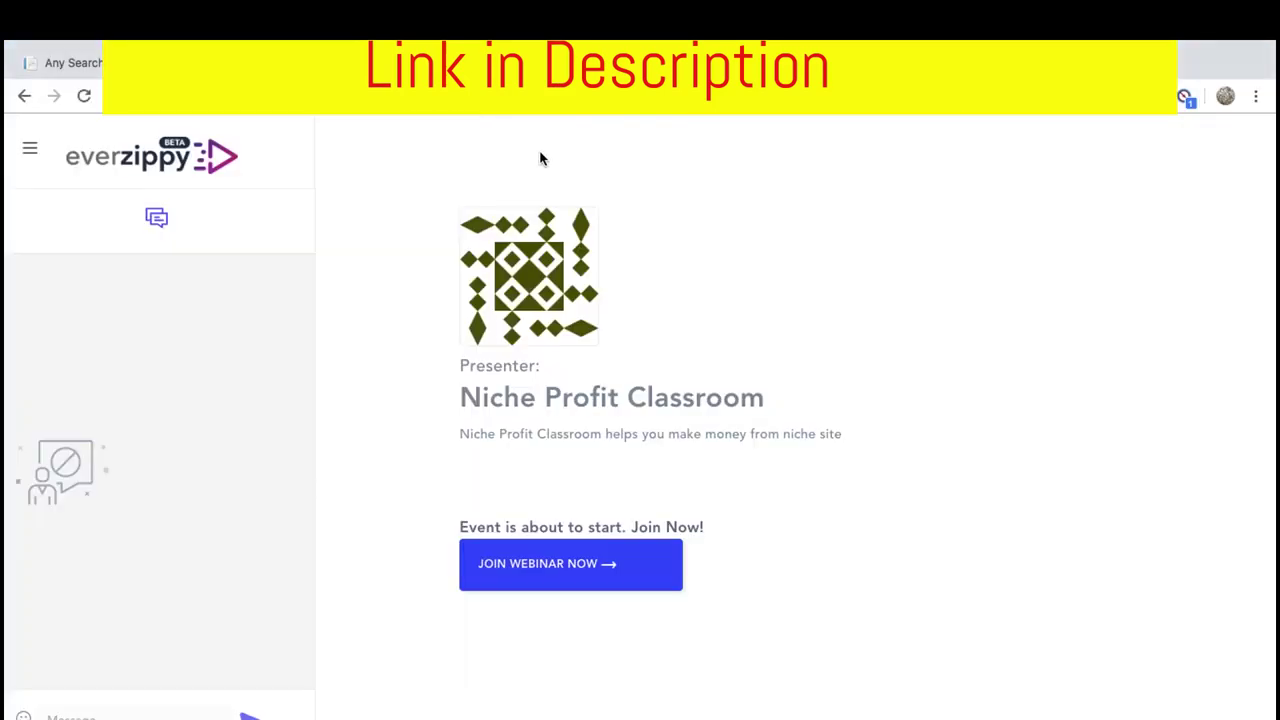
{"action": "key", "text": "ctrl+Up"}
{"action": "left_click", "coordinate": [840, 128]}
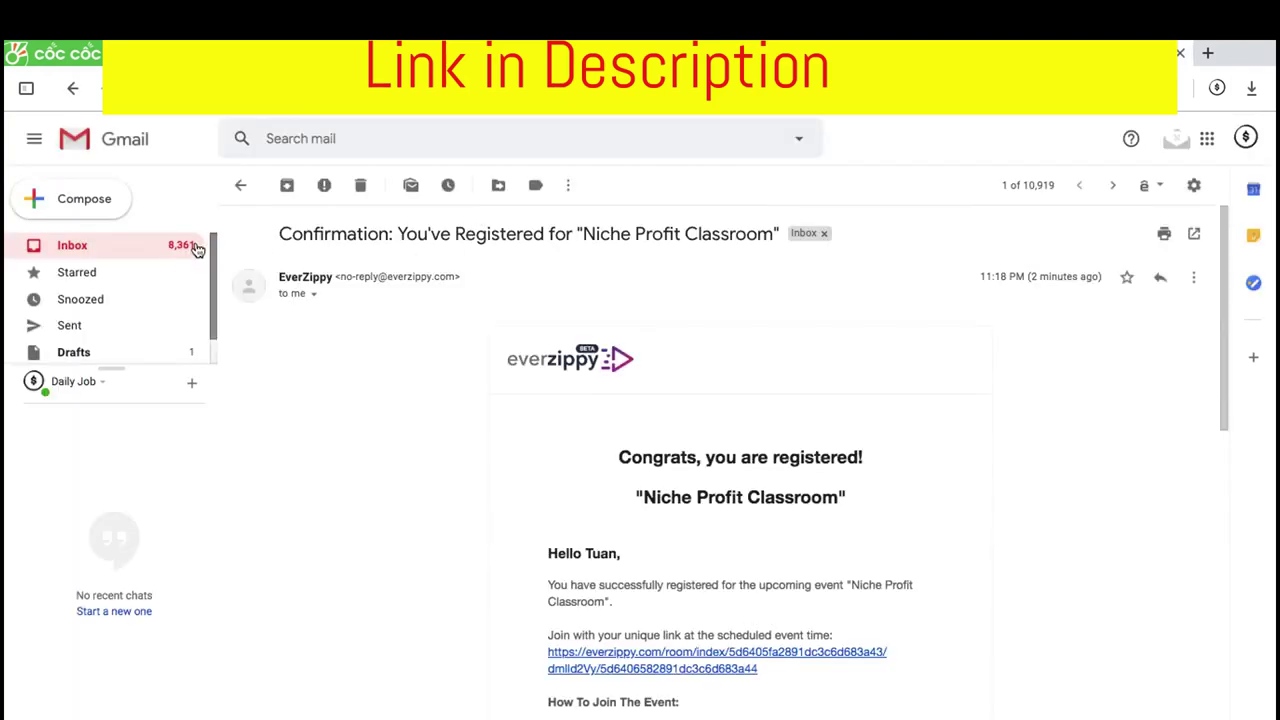
Close the Niche Profit Classroom confirmation email and return to the Gmail inbox
{"action": "left_click", "coordinate": [176, 251]}
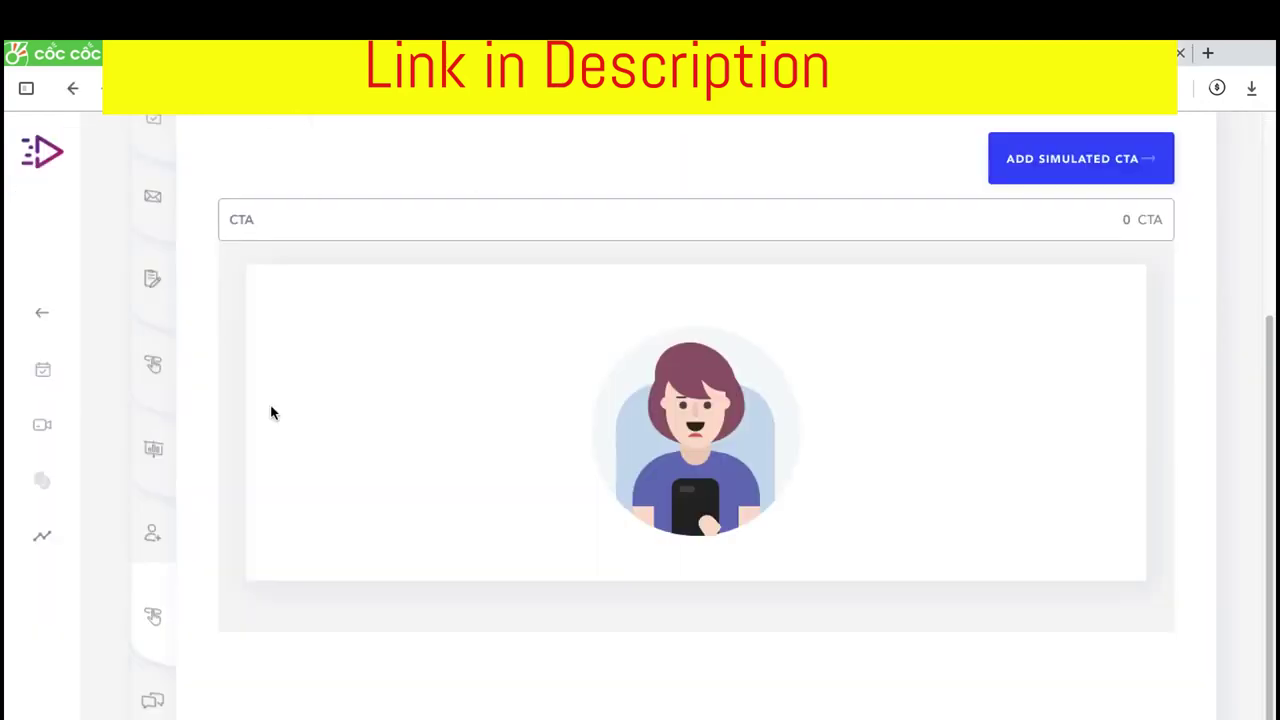
Start a new simulated CTA with button text 'Purchase EveryZippy Here'
{"action": "scroll", "coordinate": [271, 409], "scroll_direction": "down", "scroll_amount": 1}
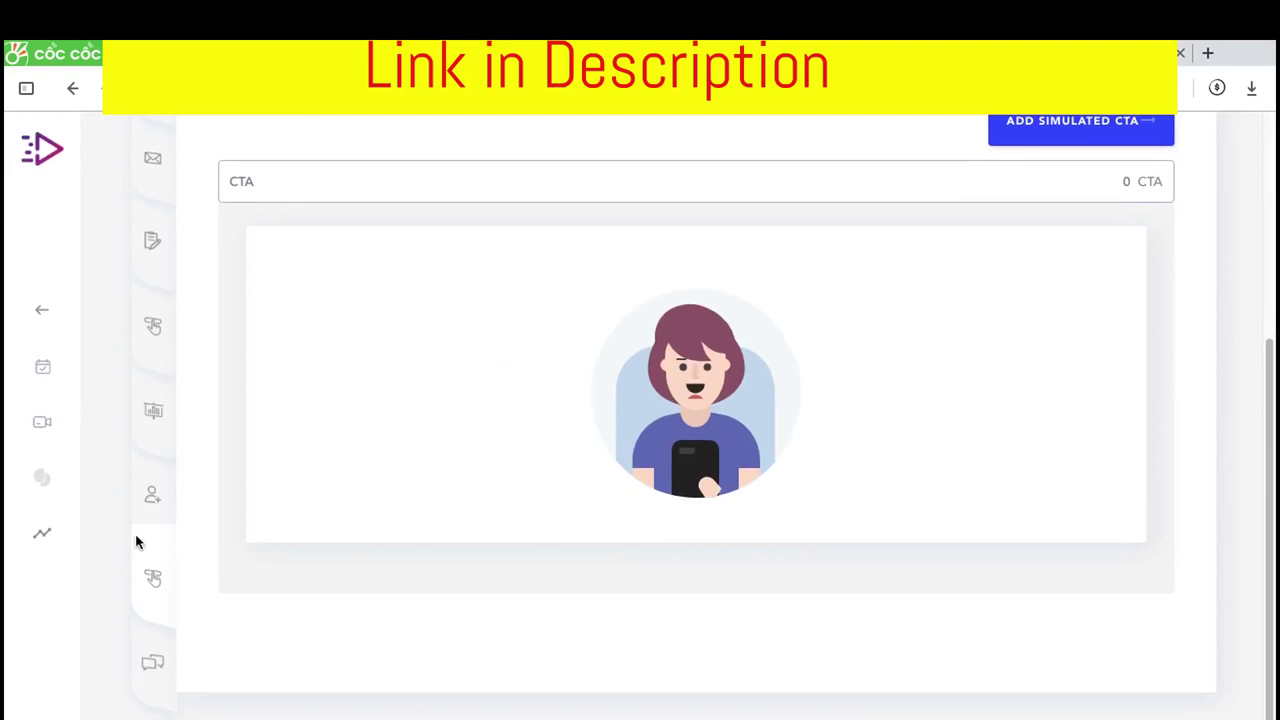
{"action": "scroll", "coordinate": [394, 425], "scroll_direction": "up", "scroll_amount": 2}
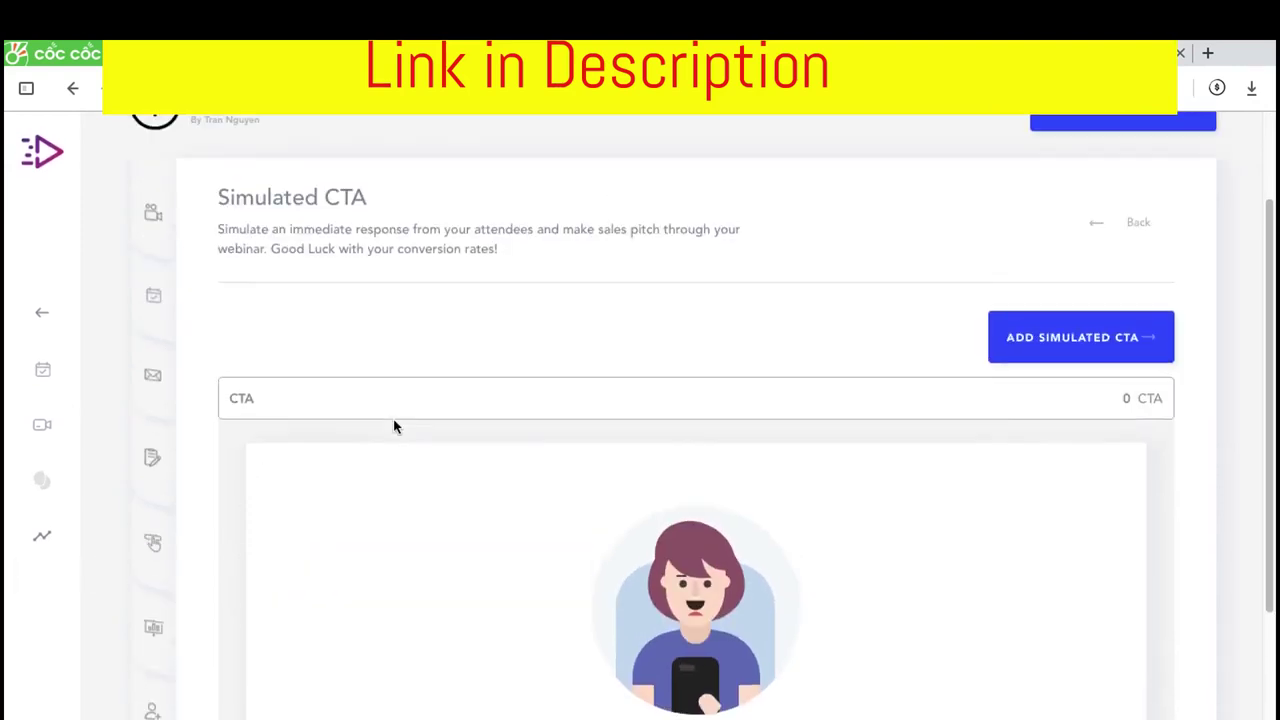
{"action": "left_click", "coordinate": [1029, 346]}
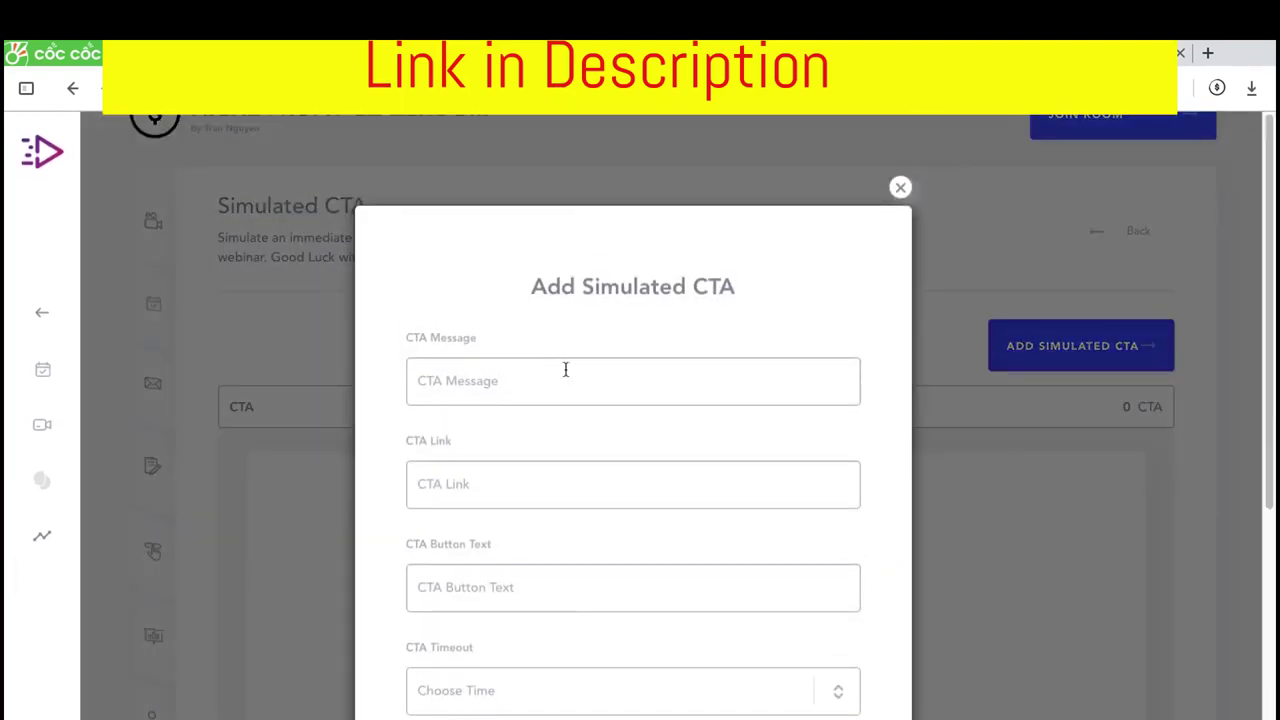
{"action": "scroll", "coordinate": [565, 370], "scroll_direction": "down", "scroll_amount": 3}
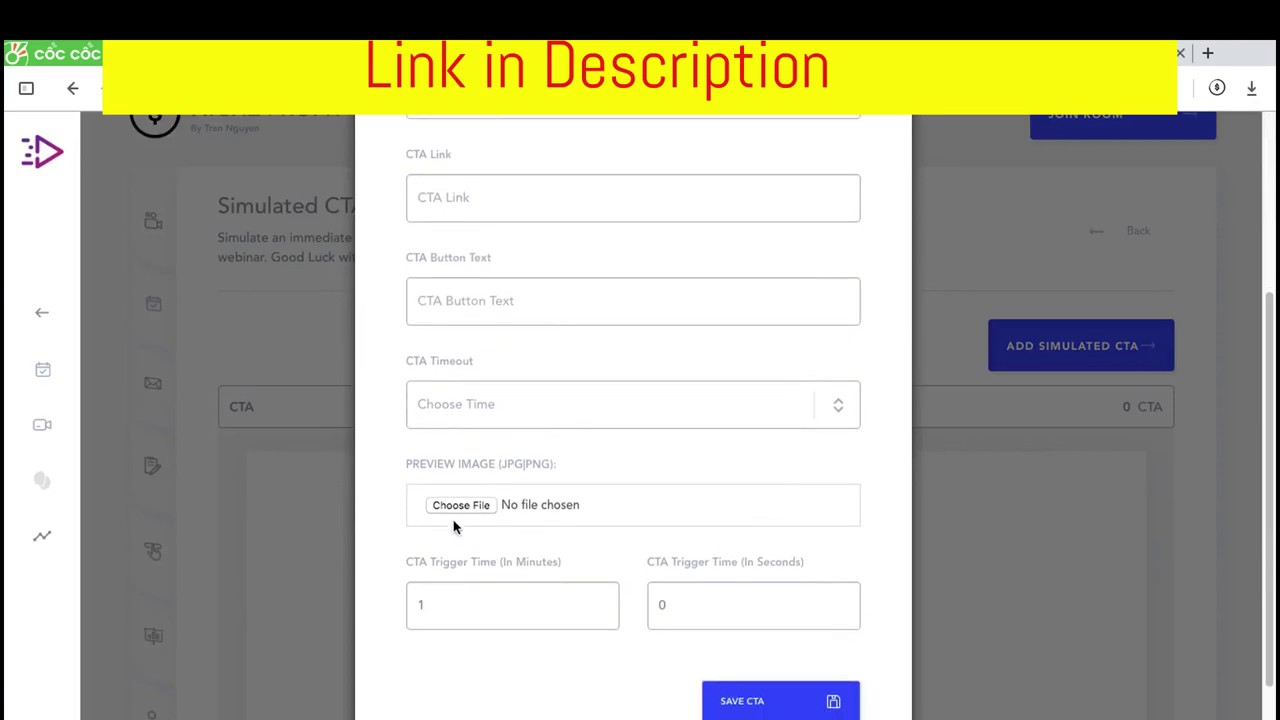
{"action": "left_click", "coordinate": [504, 610]}
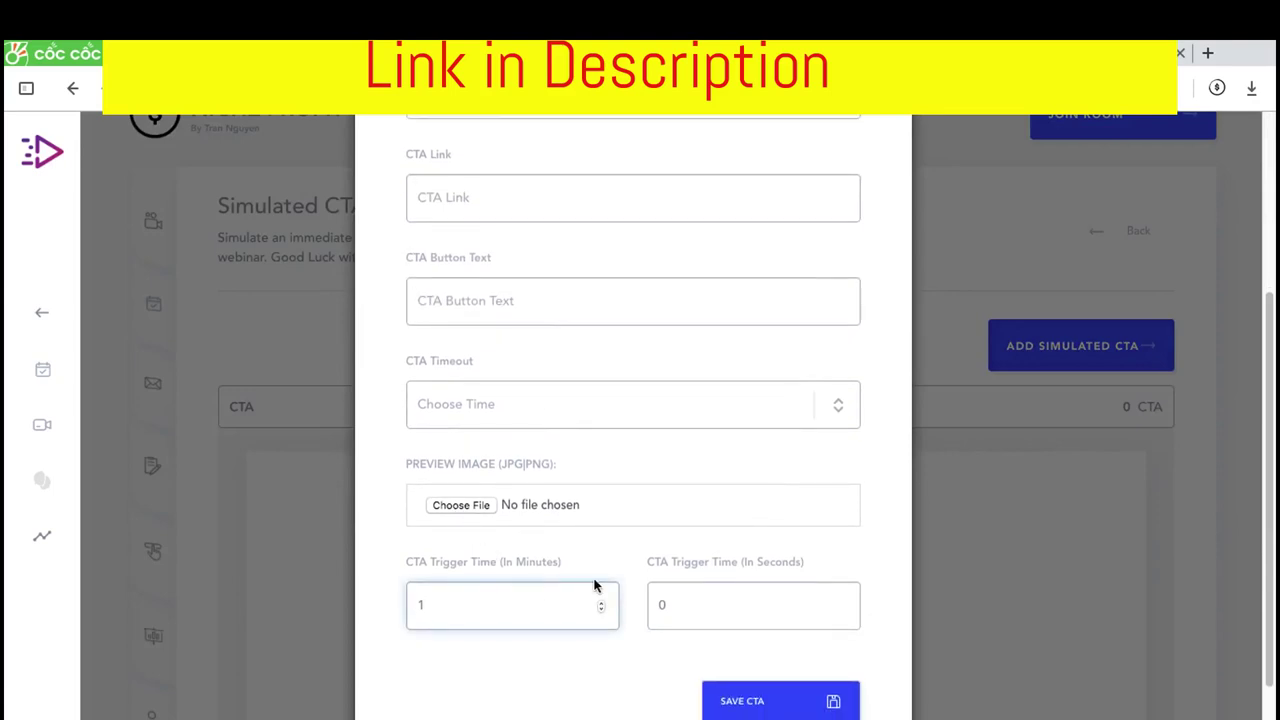
{"action": "key", "text": "BackSpace"}
{"action": "type", "text": "5"}
{"action": "scroll", "coordinate": [660, 434], "scroll_direction": "up", "scroll_amount": 1}
{"action": "left_click", "coordinate": [572, 394]}
{"action": "scroll", "coordinate": [503, 331], "scroll_direction": "down", "scroll_amount": 1}
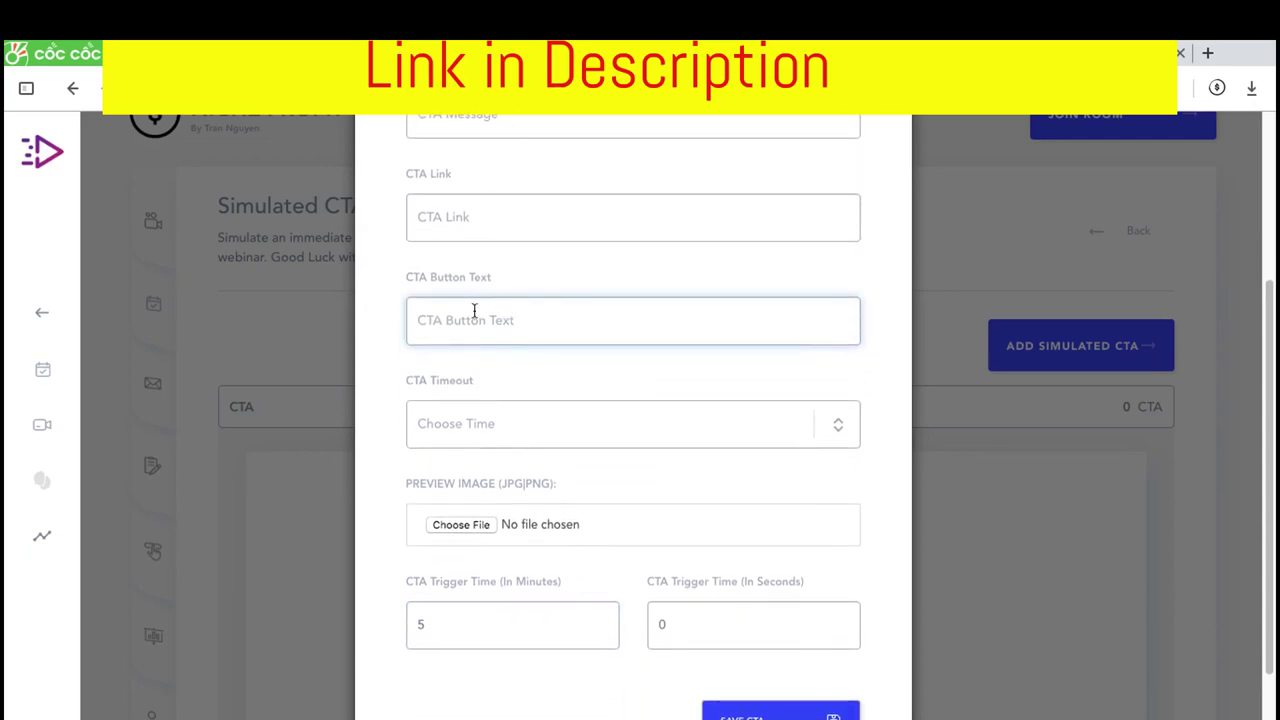
{"action": "type", "text": "Purchase EveryZippy He"}
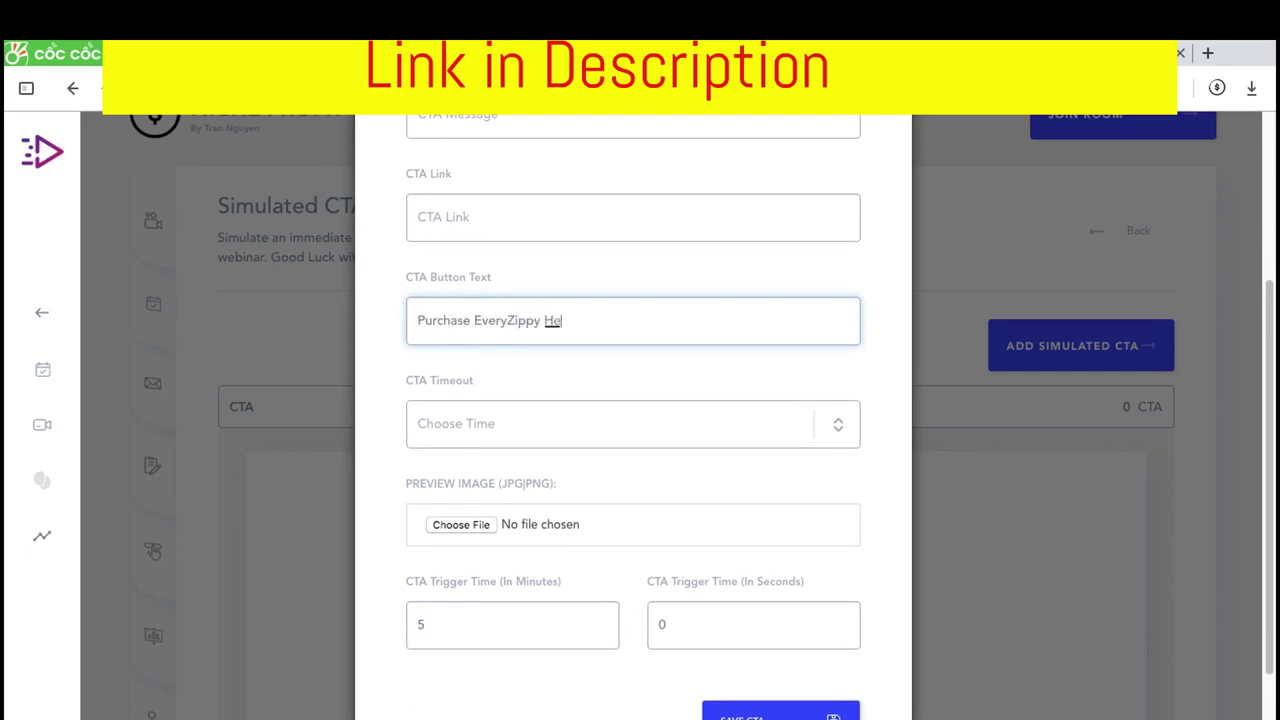
{"action": "type", "text": "re"}
Paste the everzippy.bonusify.io bonus page link and write the CTA message
{"action": "left_click", "coordinate": [600, 444]}
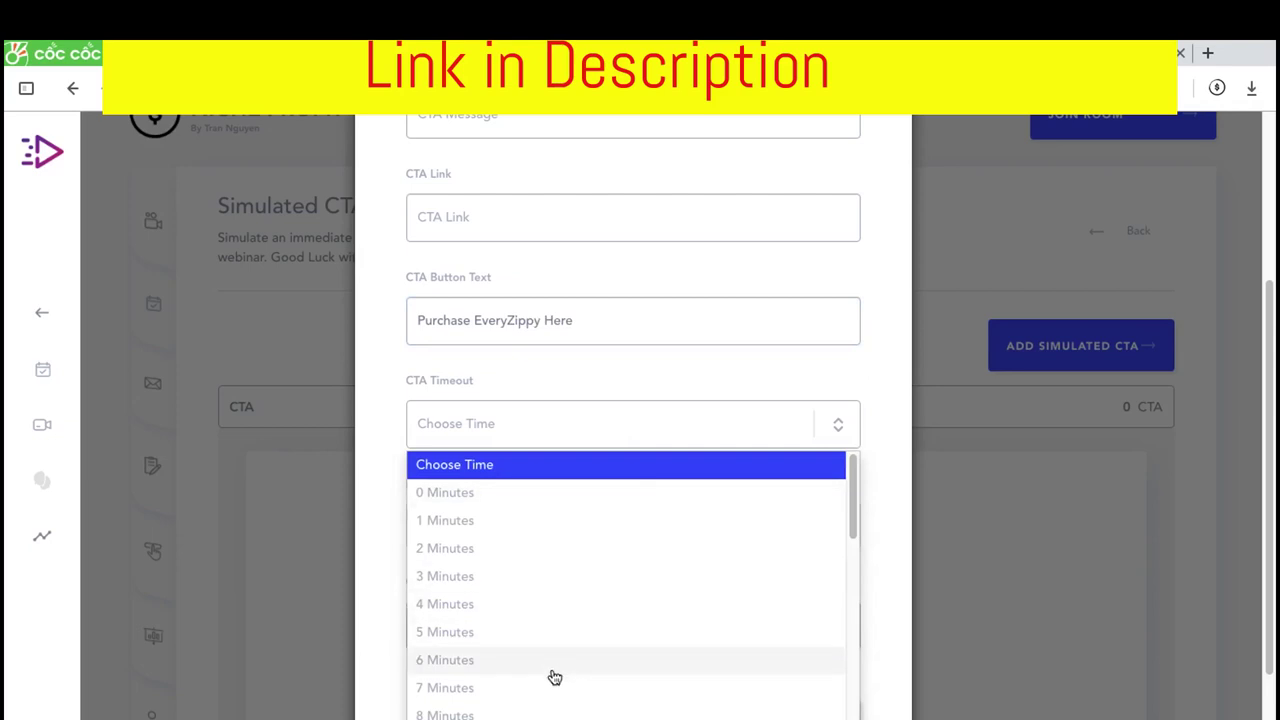
{"action": "left_click", "coordinate": [545, 668]}
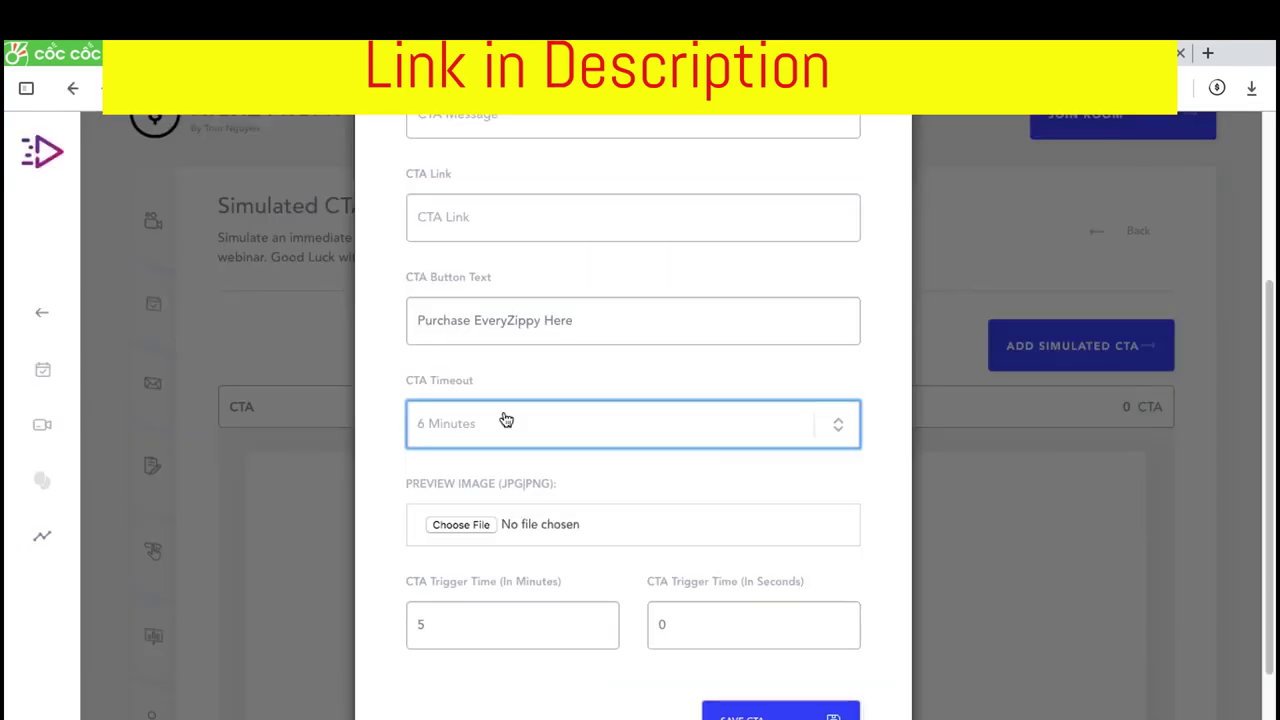
{"action": "scroll", "coordinate": [503, 420], "scroll_direction": "up", "scroll_amount": 1}
{"action": "left_click", "coordinate": [474, 286]}
{"action": "type", "text": "https://everzippy.bonusify.io/"}
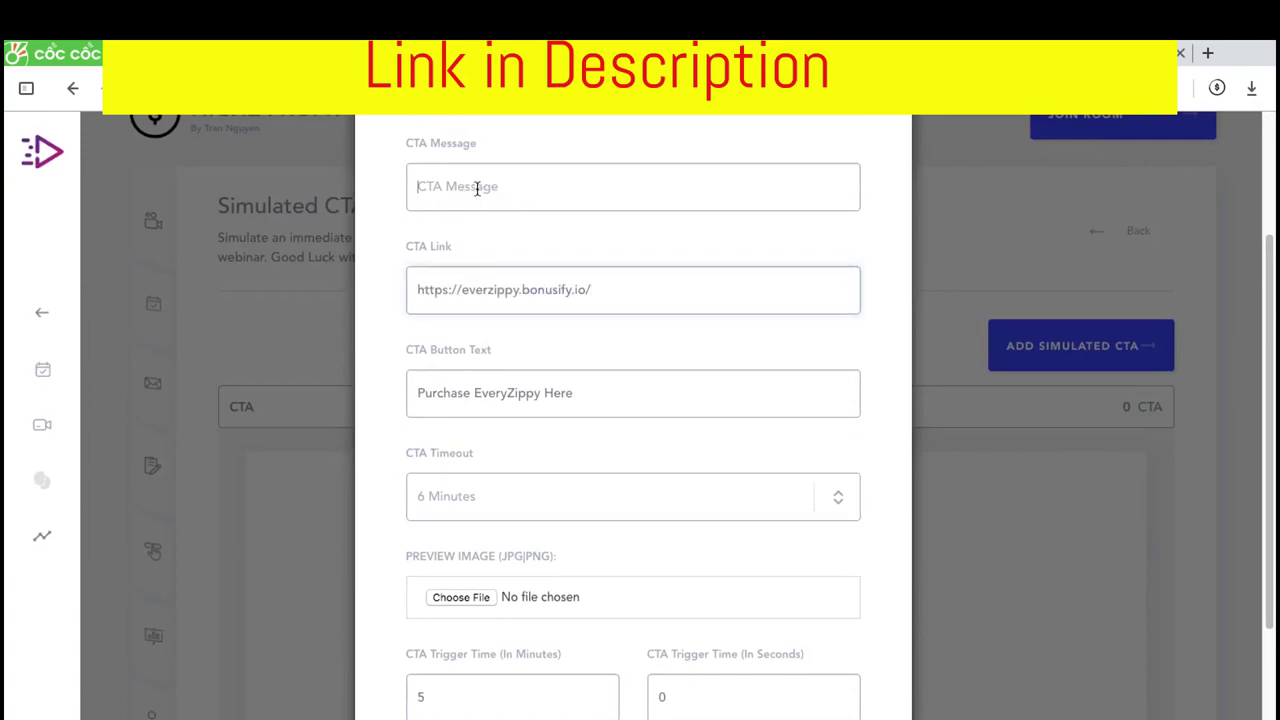
{"action": "left_click", "coordinate": [478, 188]}
{"action": "left_click", "coordinate": [537, 393]}
{"action": "key", "text": "ctrl+a"}
{"action": "left_click", "coordinate": [511, 171]}
{"action": "scroll", "coordinate": [510, 277], "scroll_direction": "up", "scroll_amount": 1}
{"action": "type", "text": "L"}
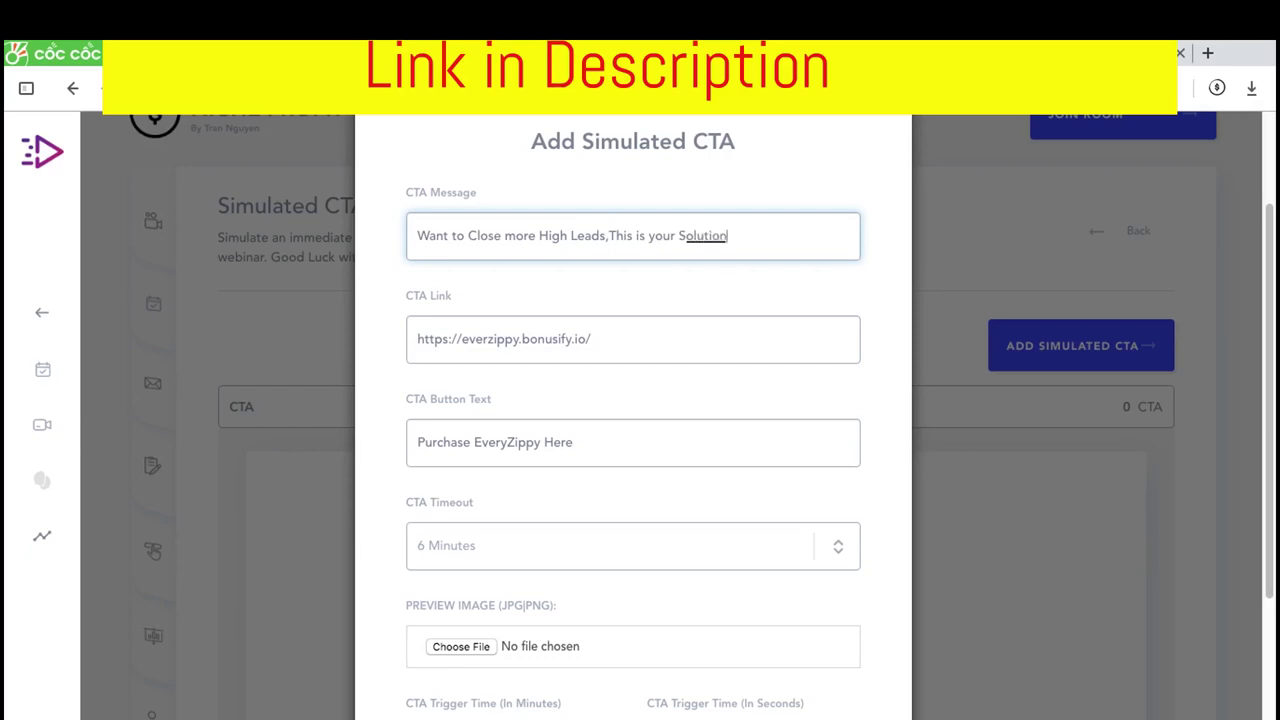
Set a 2-minute timeout and 1-minute trigger, then save the CTA and close the form
{"action": "scroll", "coordinate": [476, 410], "scroll_direction": "down", "scroll_amount": 2}
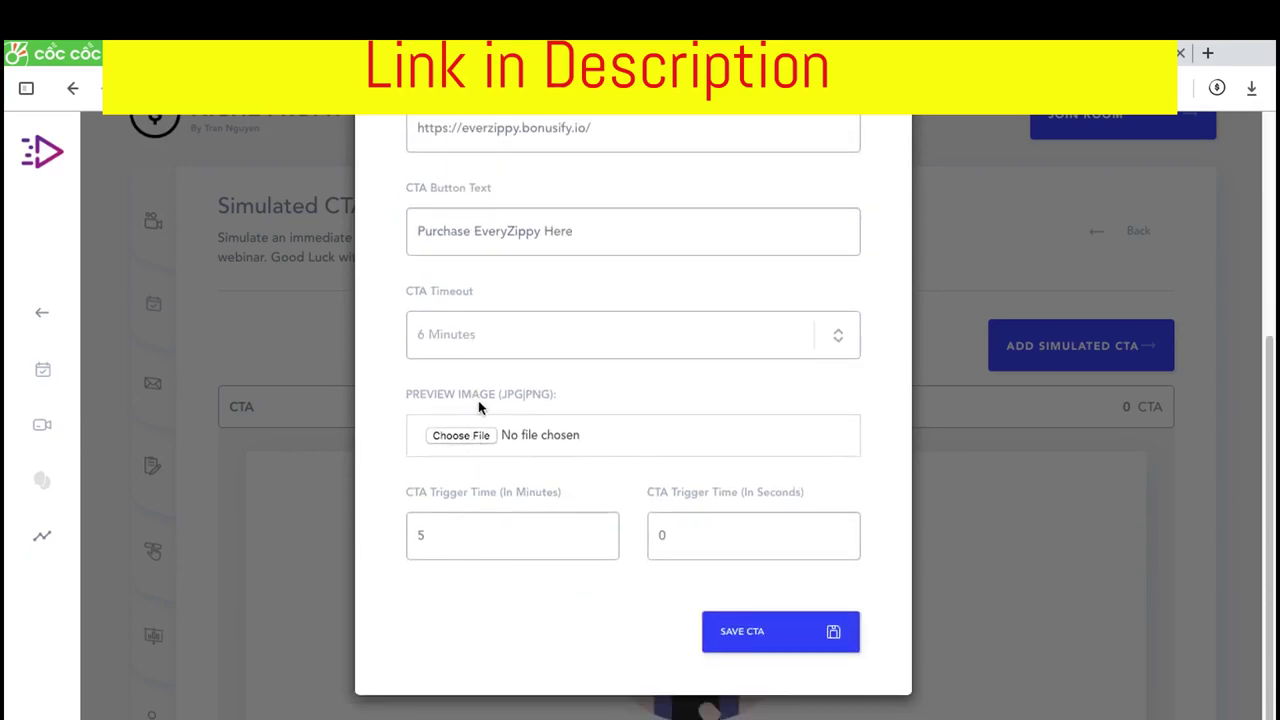
{"action": "left_click", "coordinate": [481, 319]}
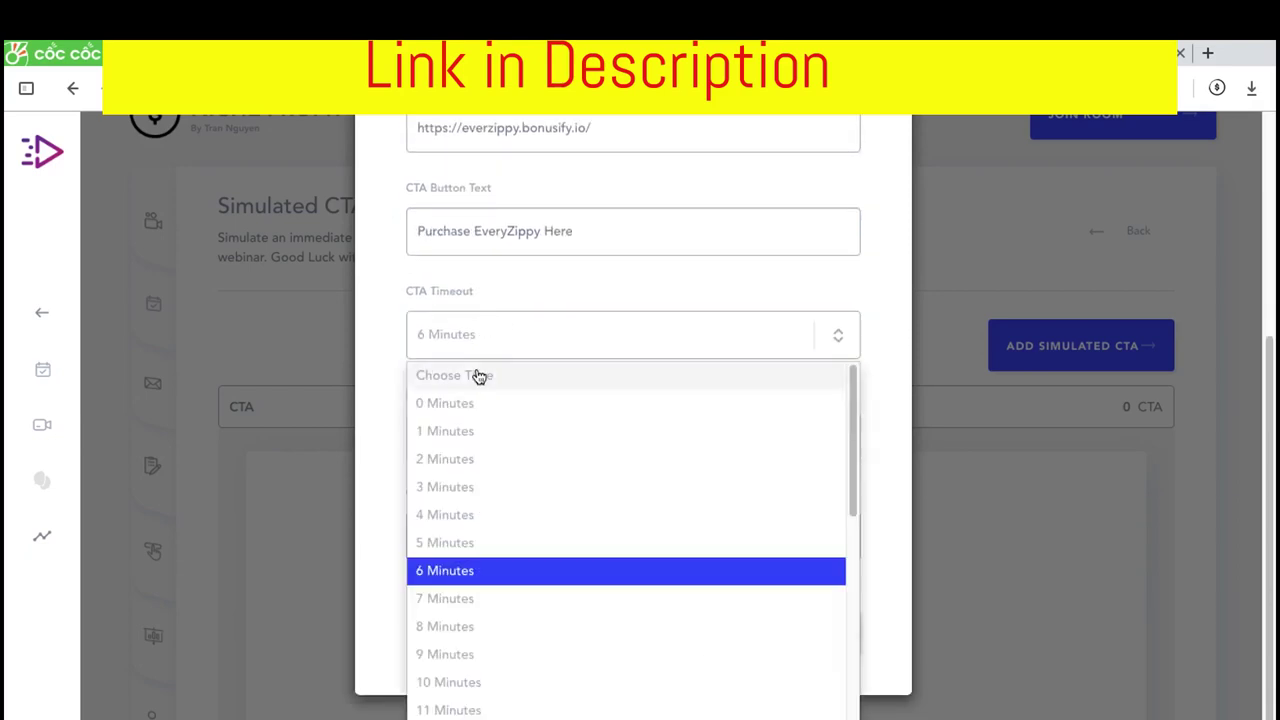
{"action": "left_click", "coordinate": [477, 460]}
{"action": "left_click", "coordinate": [457, 537]}
{"action": "key", "text": "BackSpace"}
{"action": "type", "text": "1"}
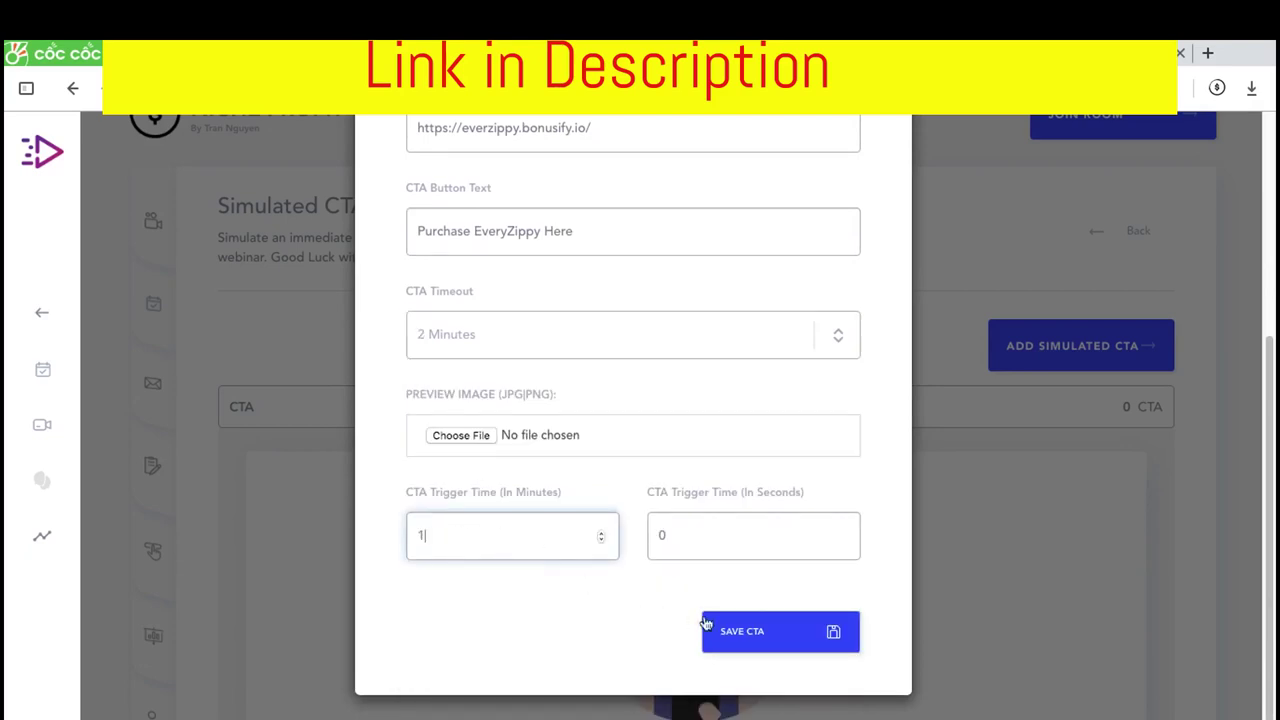
{"action": "left_click", "coordinate": [706, 624]}
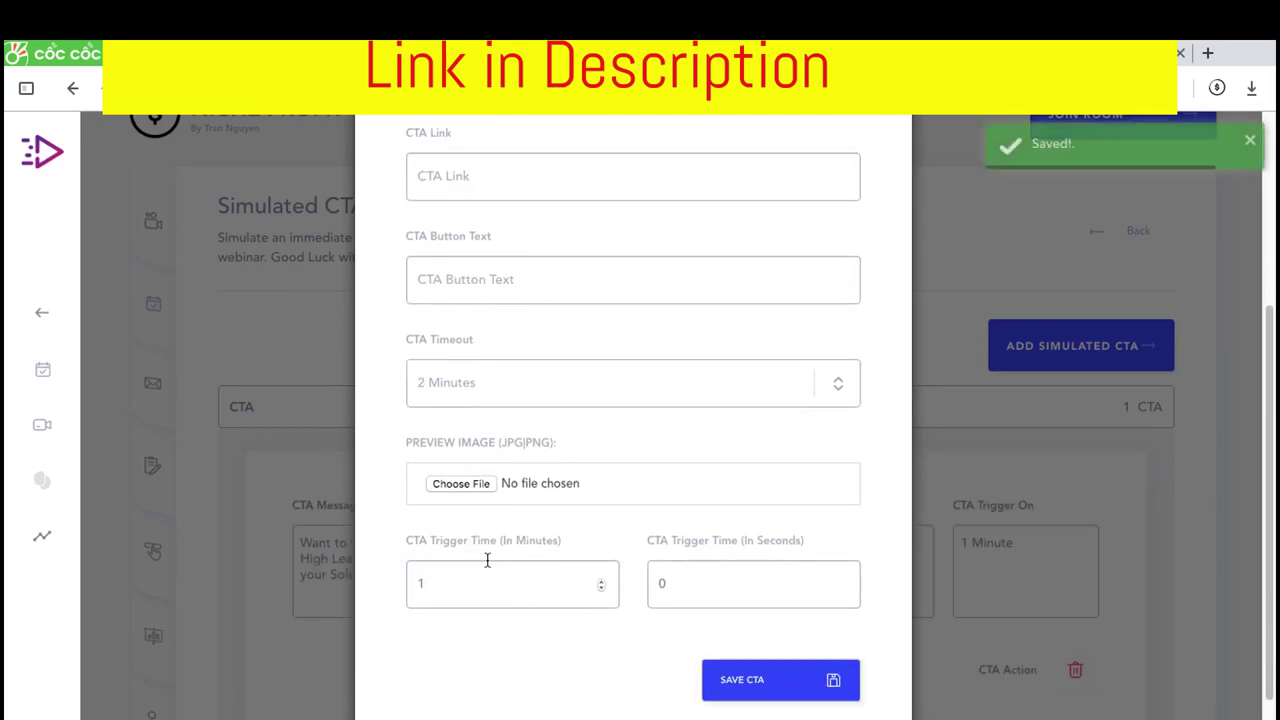
{"action": "scroll", "coordinate": [829, 209], "scroll_direction": "up", "scroll_amount": 3}
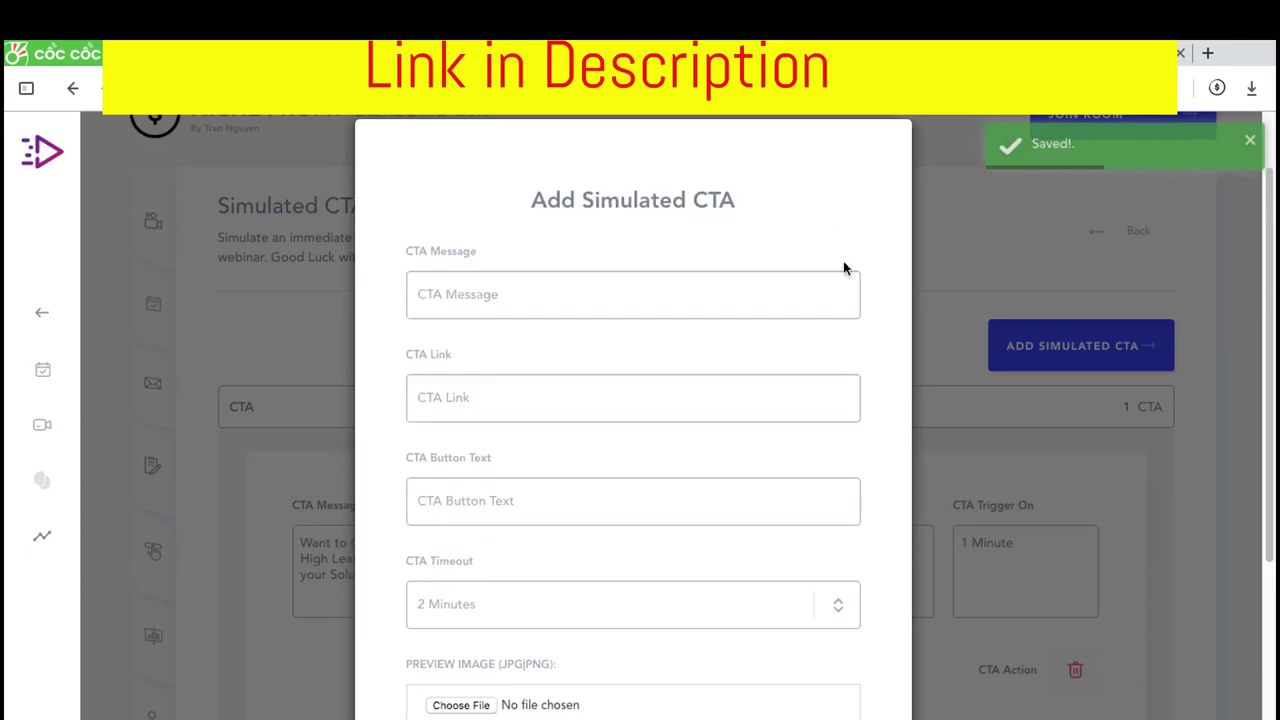
{"action": "scroll", "coordinate": [846, 266], "scroll_direction": "down", "scroll_amount": 3}
{"action": "left_click", "coordinate": [985, 578]}
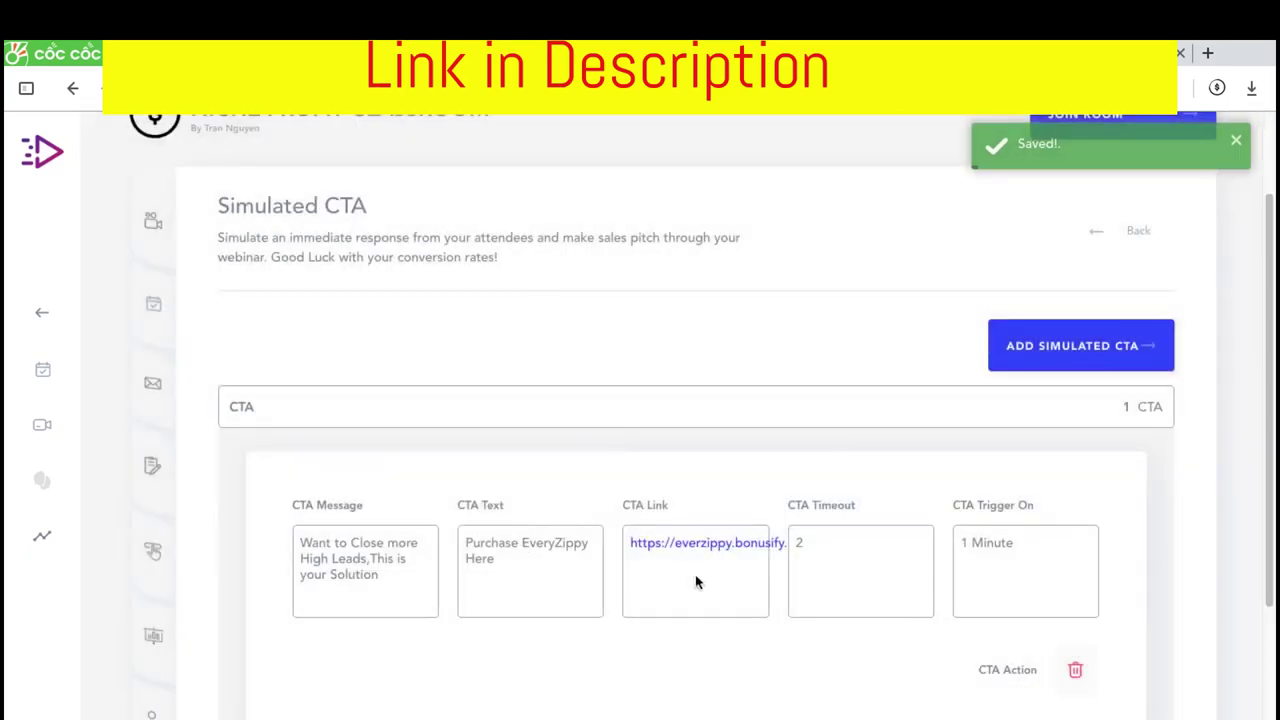
Start a new simulated chat from sender 'Chat' with the contact e-mail address
{"action": "scroll", "coordinate": [378, 616], "scroll_direction": "down", "scroll_amount": 2}
{"action": "scroll", "coordinate": [378, 625], "scroll_direction": "down", "scroll_amount": 3}
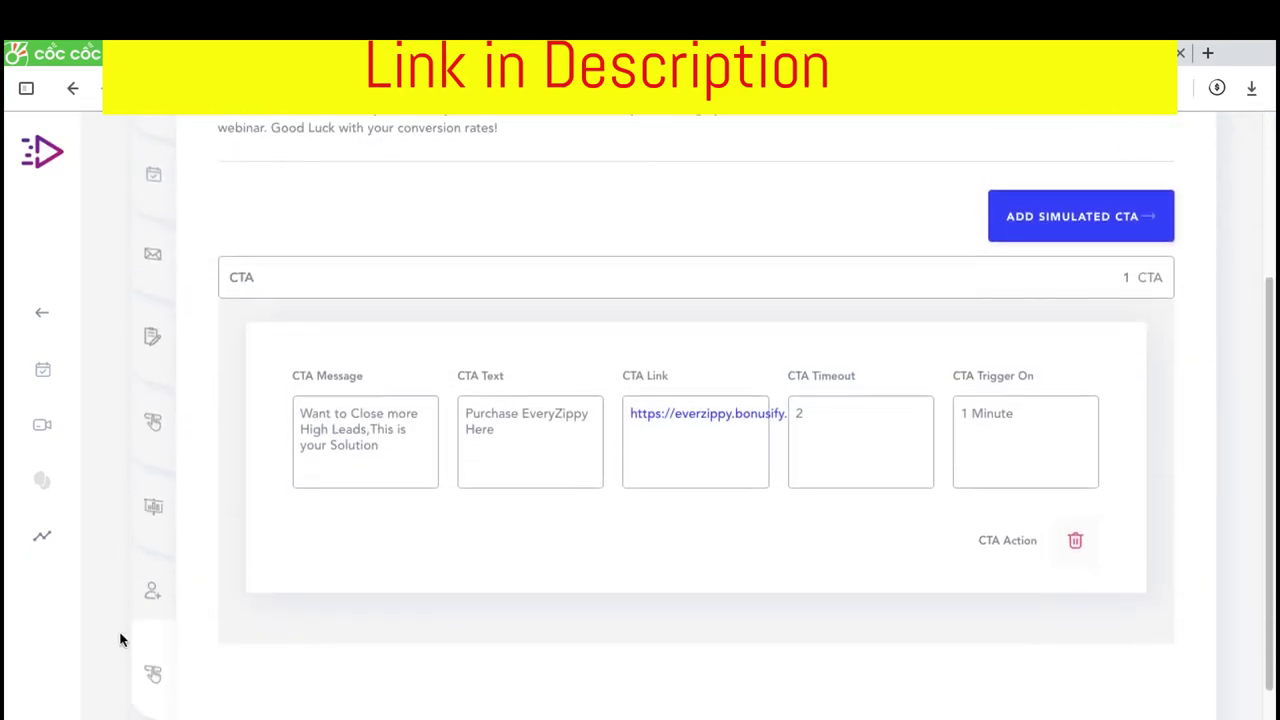
{"action": "left_click", "coordinate": [155, 662]}
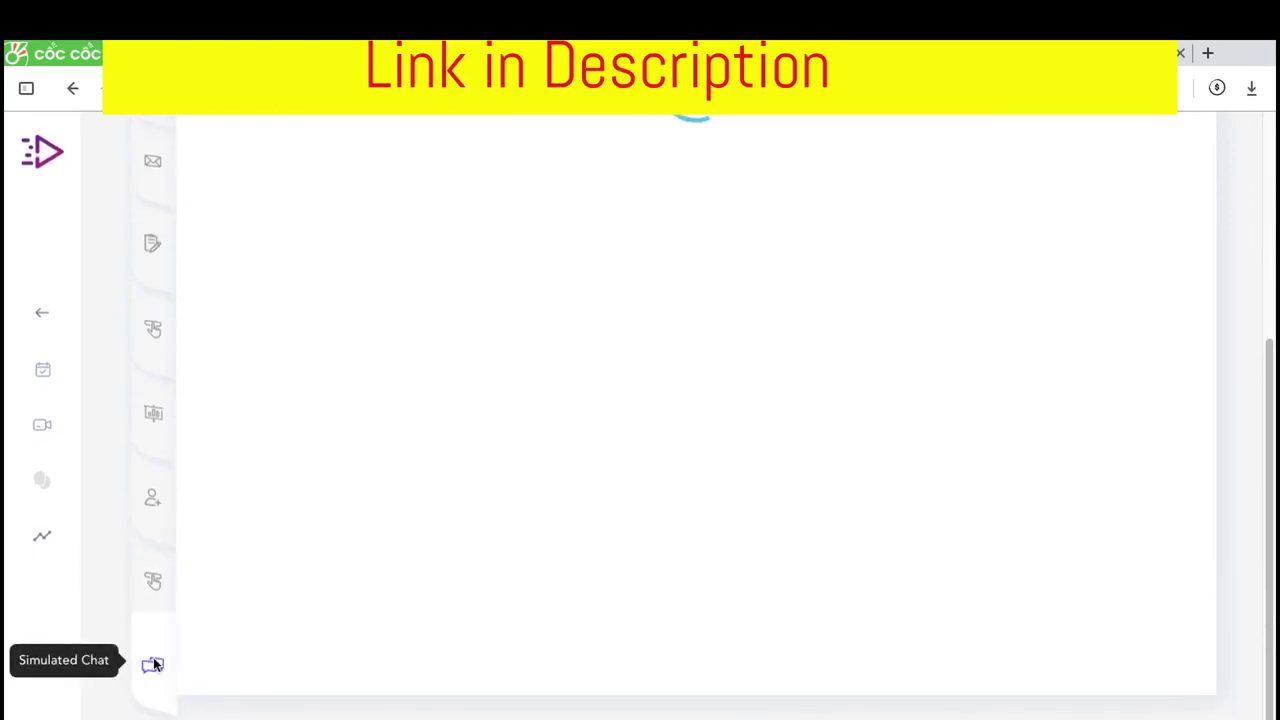
{"action": "scroll", "coordinate": [990, 200], "scroll_direction": "up", "scroll_amount": 3}
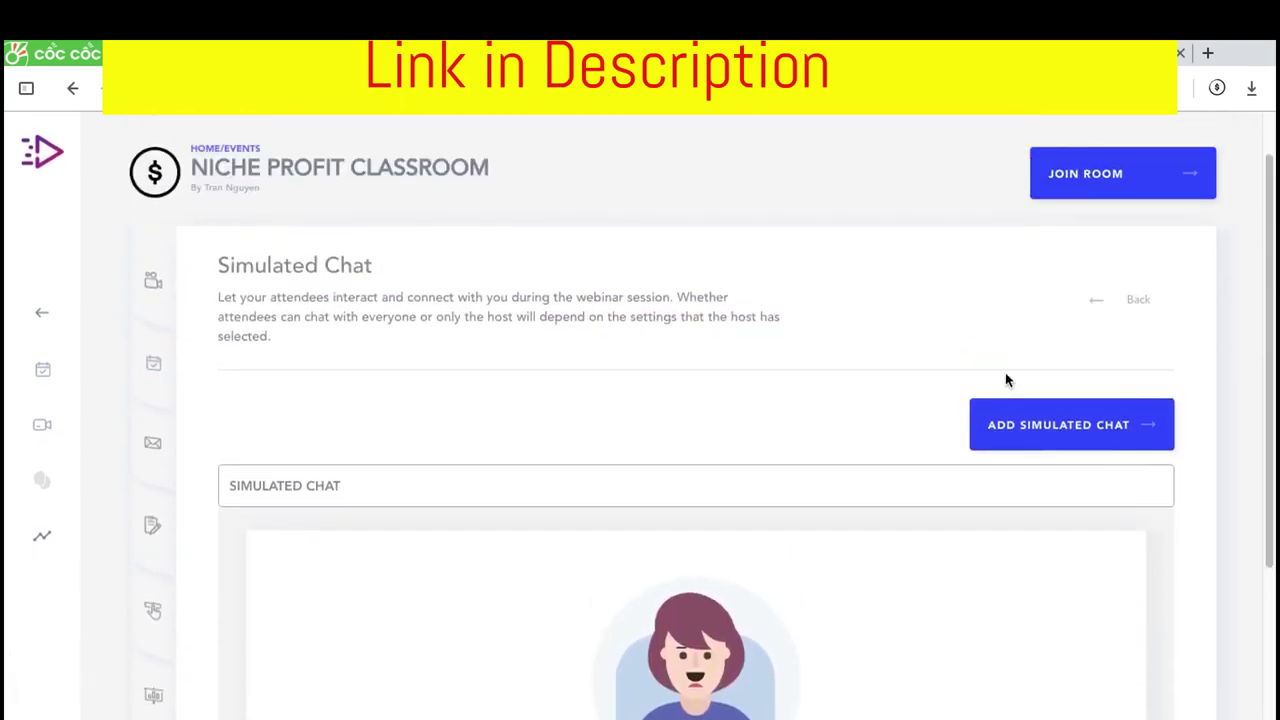
{"action": "left_click", "coordinate": [1005, 420]}
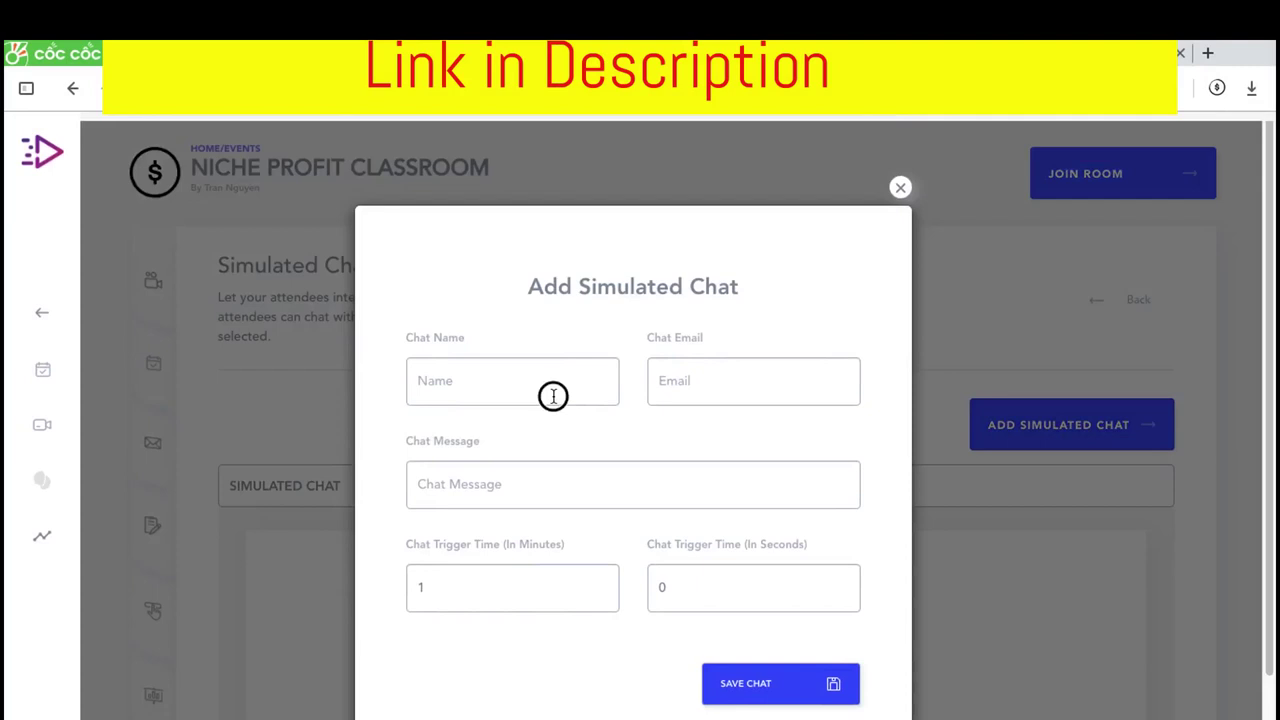
{"action": "left_click", "coordinate": [553, 396]}
{"action": "type", "text": "Cha"}
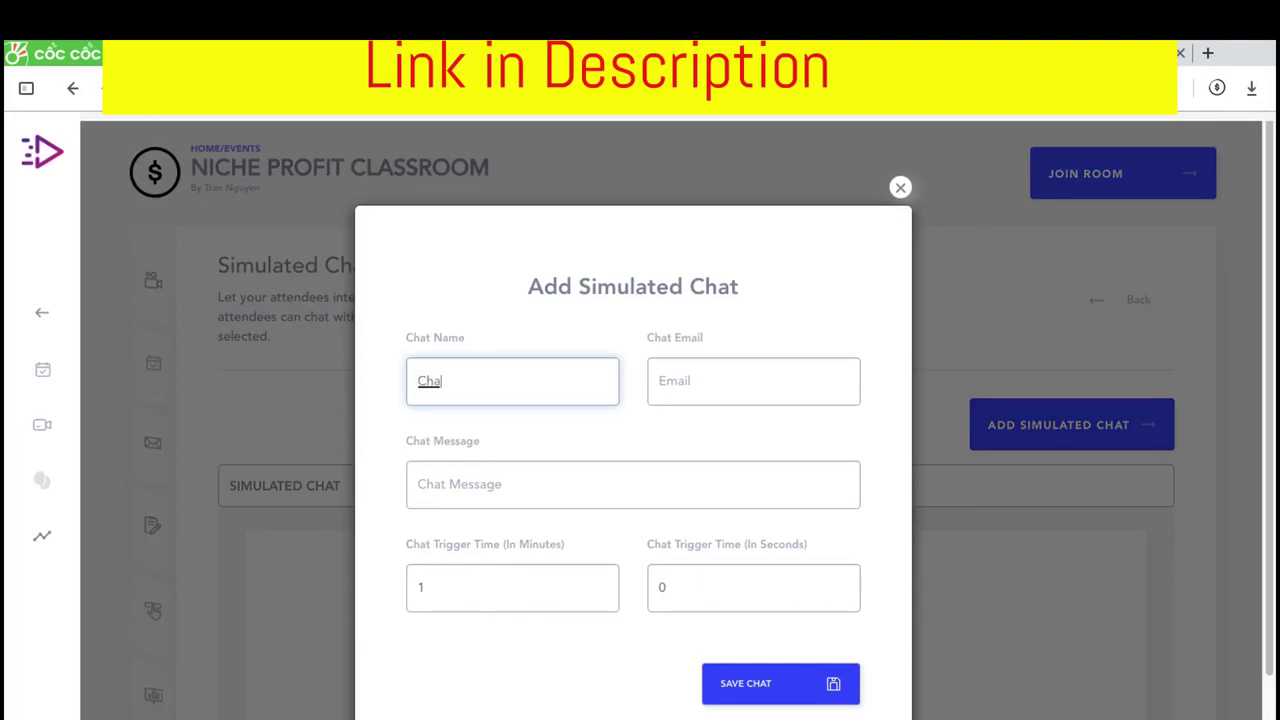
{"action": "type", "text": "t"}
{"action": "left_click", "coordinate": [672, 398]}
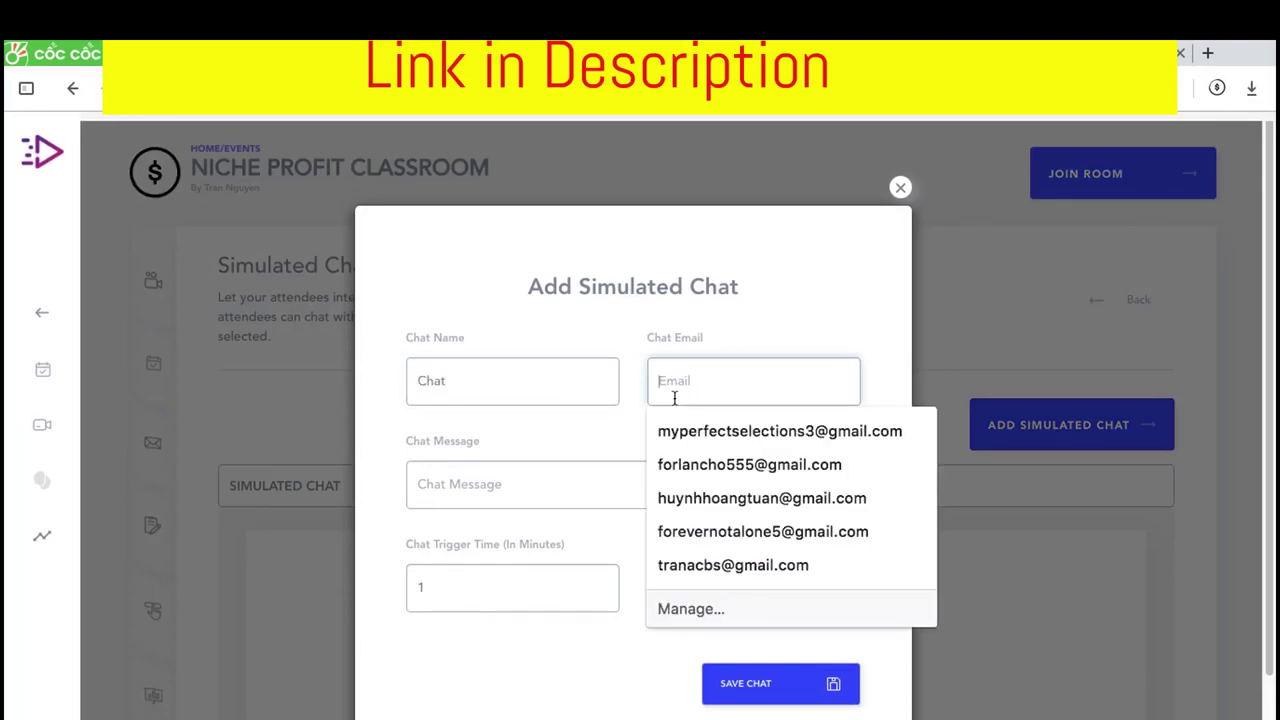
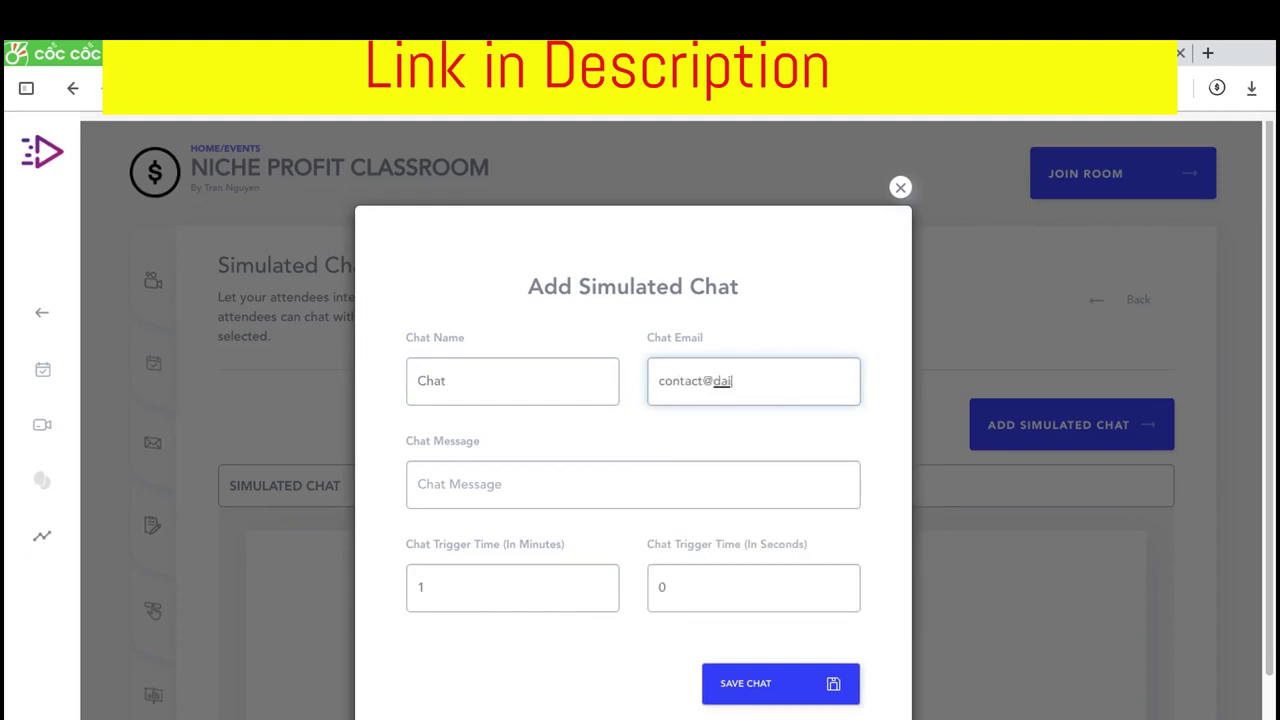
Enter the message 'Hello guy' with a 0 min 30 s trigger, then save and close
{"action": "left_click", "coordinate": [613, 499]}
{"action": "type", "text": "He"}
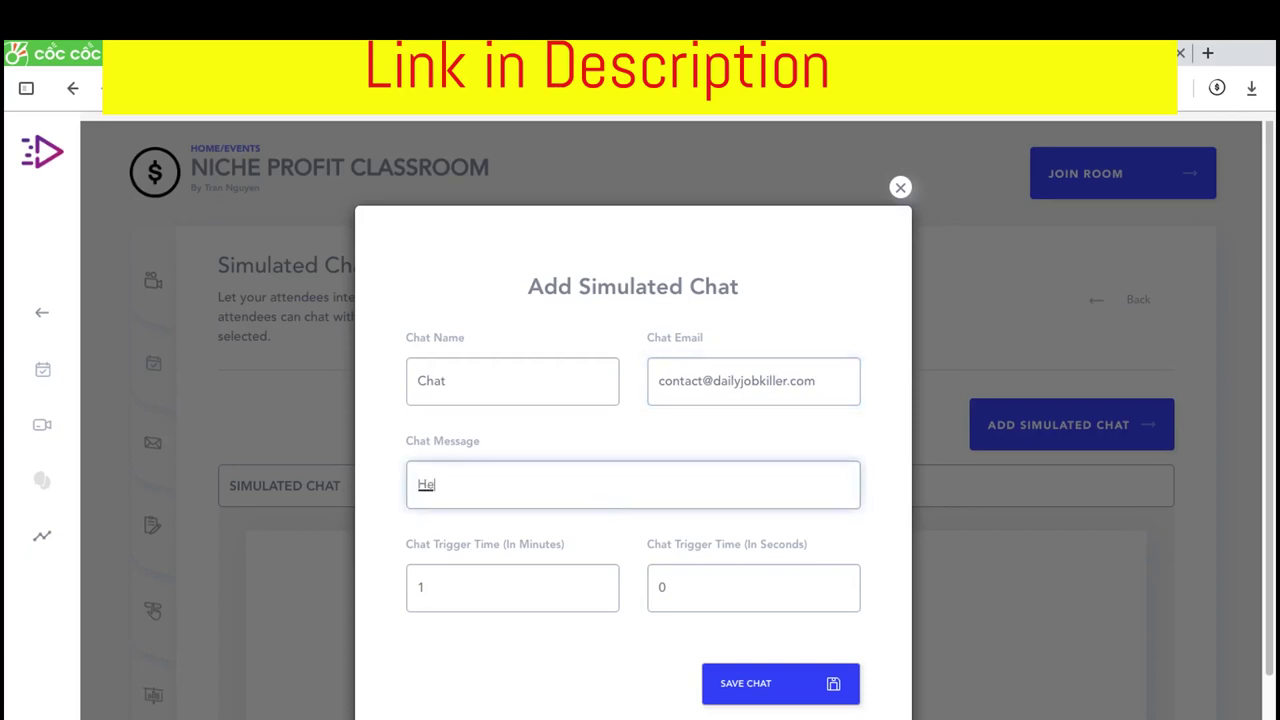
{"action": "type", "text": "llo guy"}
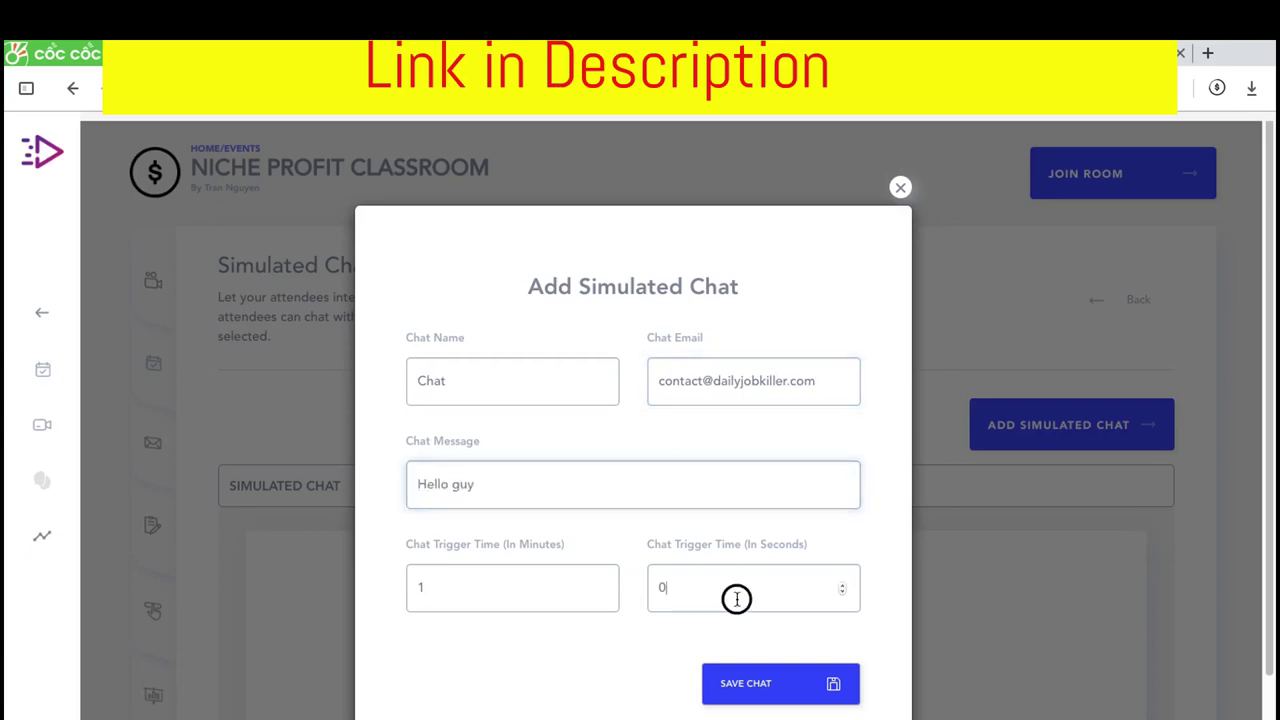
{"action": "double_click", "coordinate": [734, 597]}
{"action": "type", "text": "30"}
{"action": "left_click", "coordinate": [523, 587]}
{"action": "key", "text": "BackSpace"}
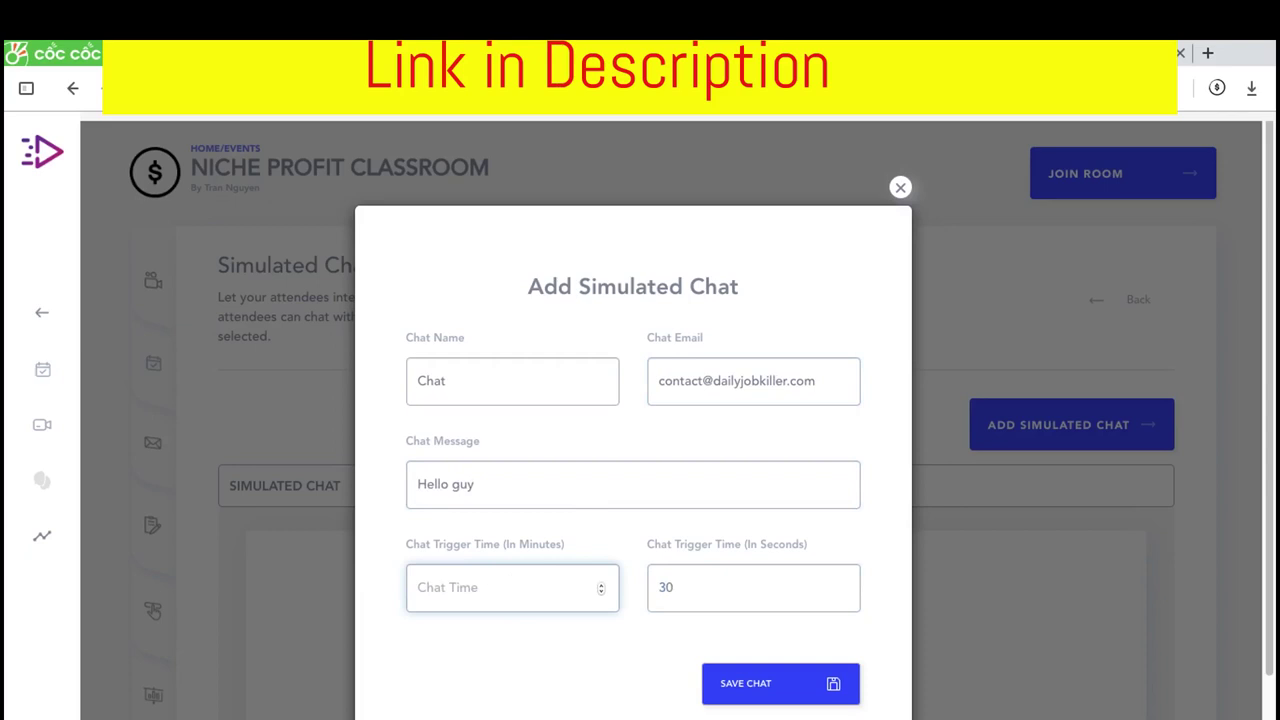
{"action": "type", "text": "0"}
{"action": "left_click", "coordinate": [734, 685]}
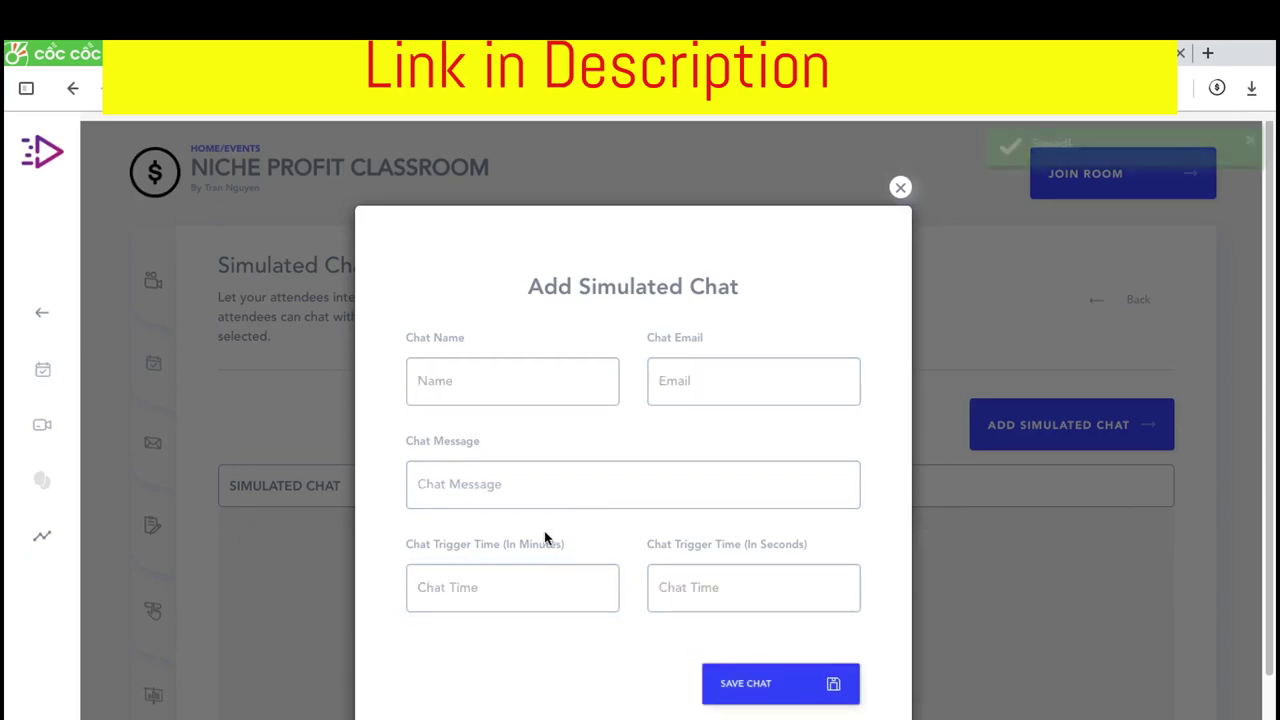
{"action": "left_click", "coordinate": [900, 186]}
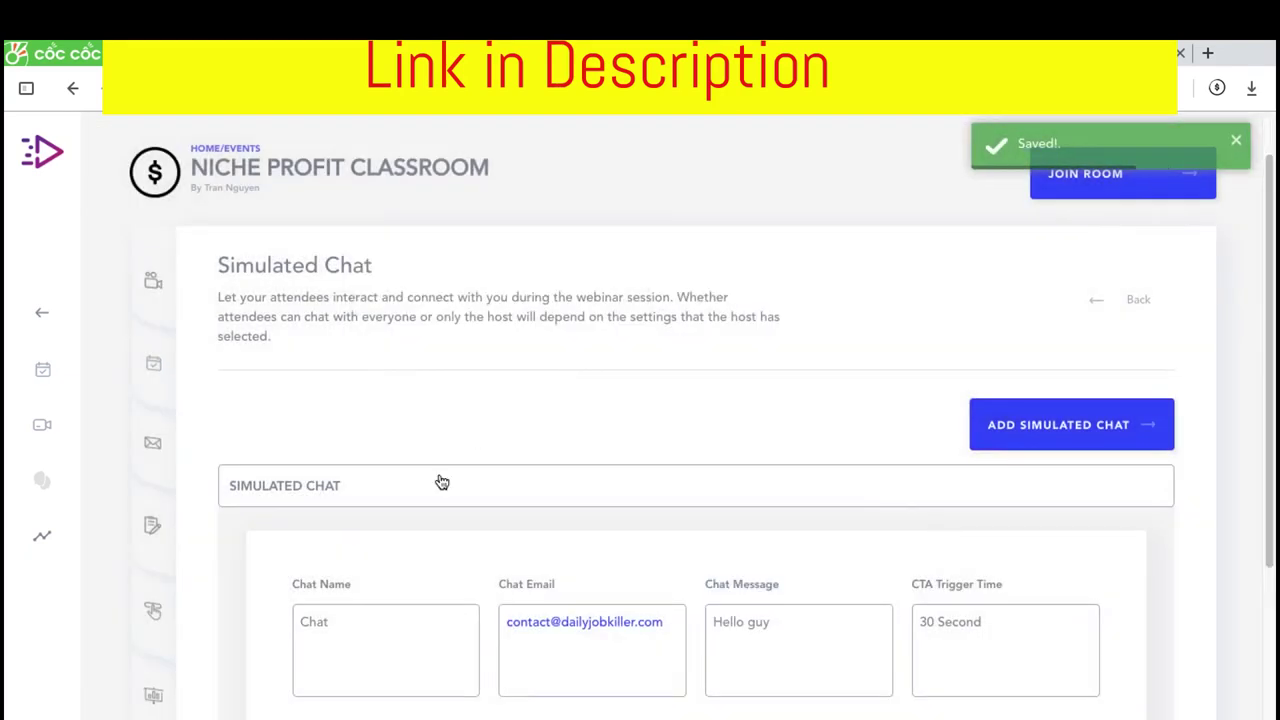
{"action": "scroll", "coordinate": [130, 560], "scroll_direction": "down", "scroll_amount": 3}
Review the Registrants, Simulated CTA, Tracking, Registration, Email Funnel and Webinar Type panels
{"action": "left_click", "coordinate": [151, 522]}
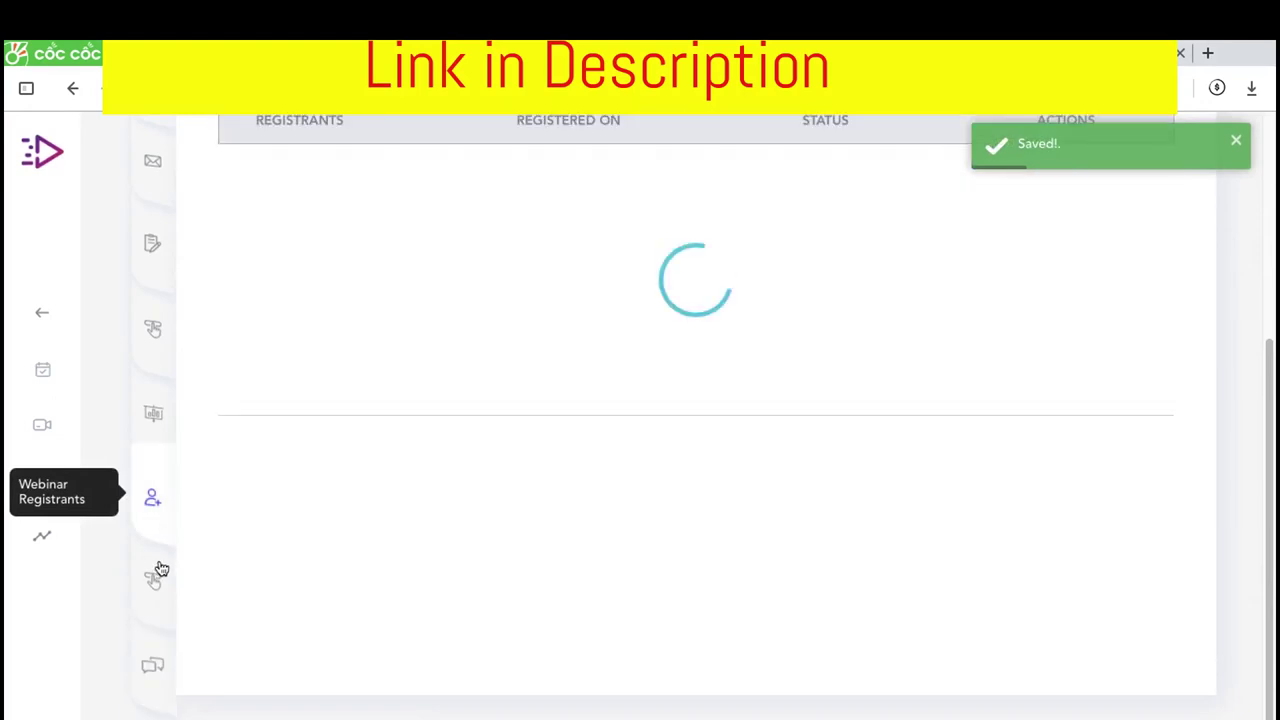
{"action": "left_click", "coordinate": [158, 577]}
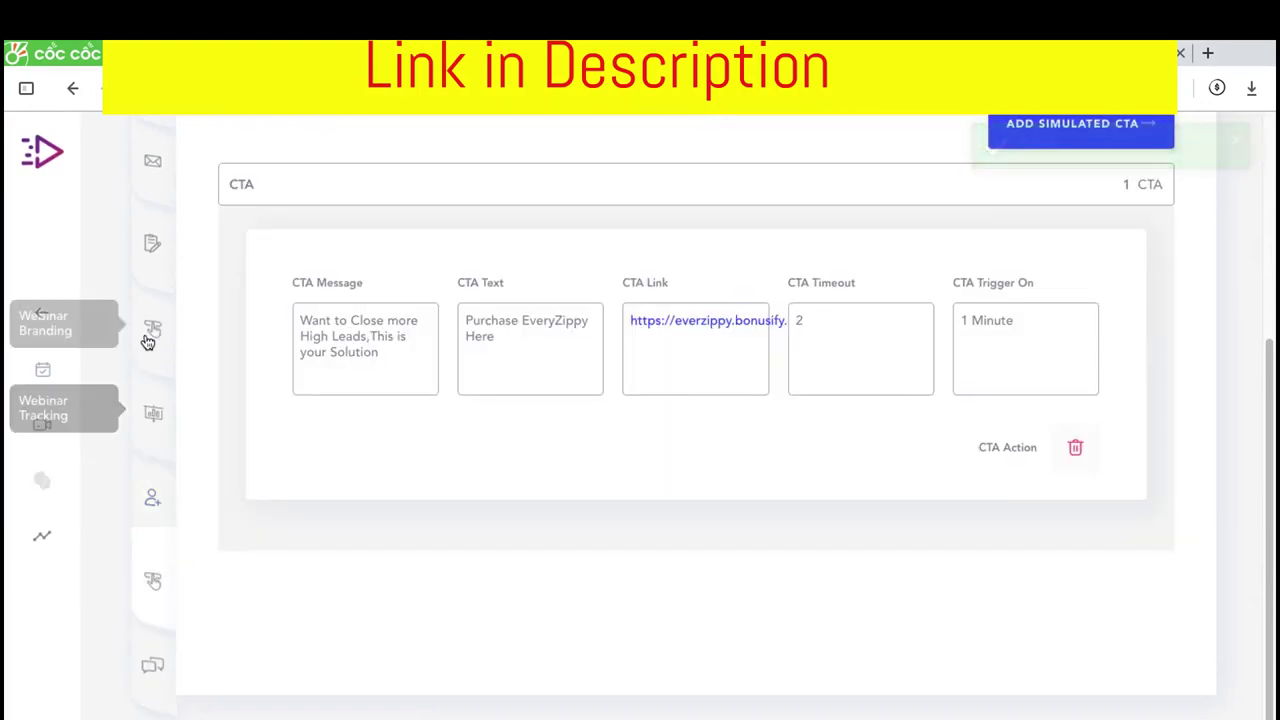
{"action": "left_click", "coordinate": [152, 408]}
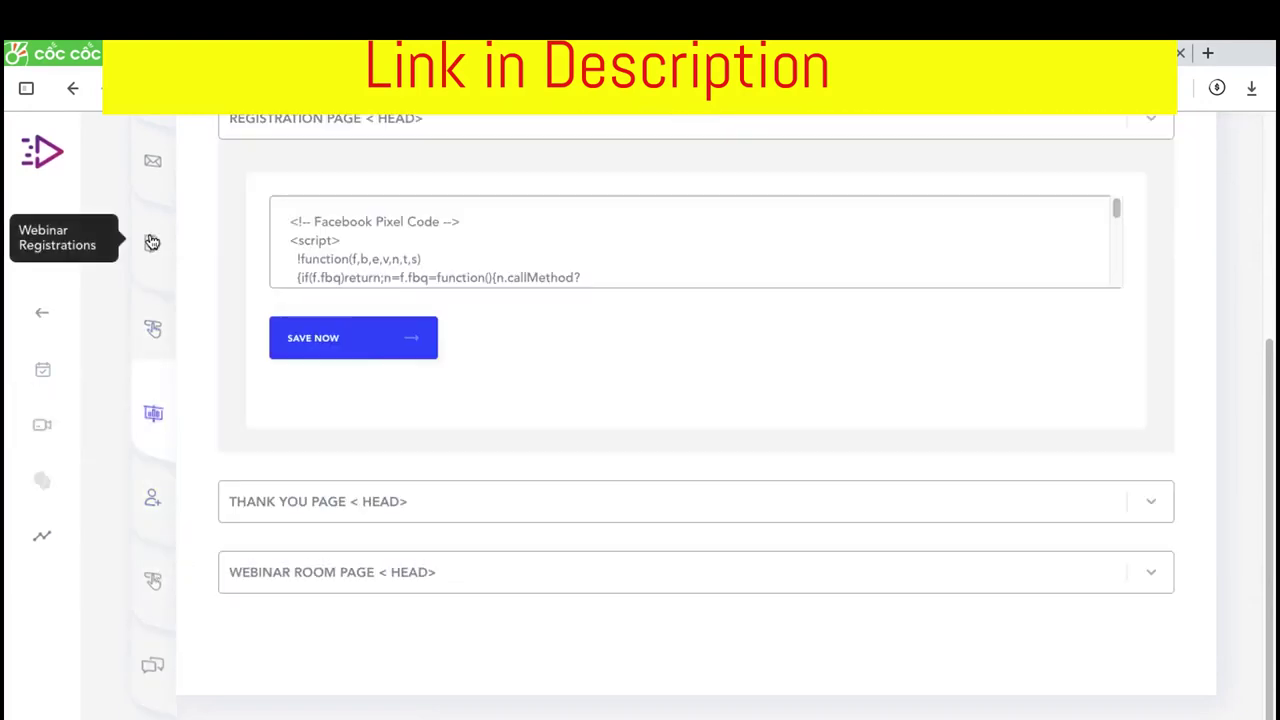
{"action": "left_click", "coordinate": [151, 242]}
{"action": "left_click", "coordinate": [151, 245]}
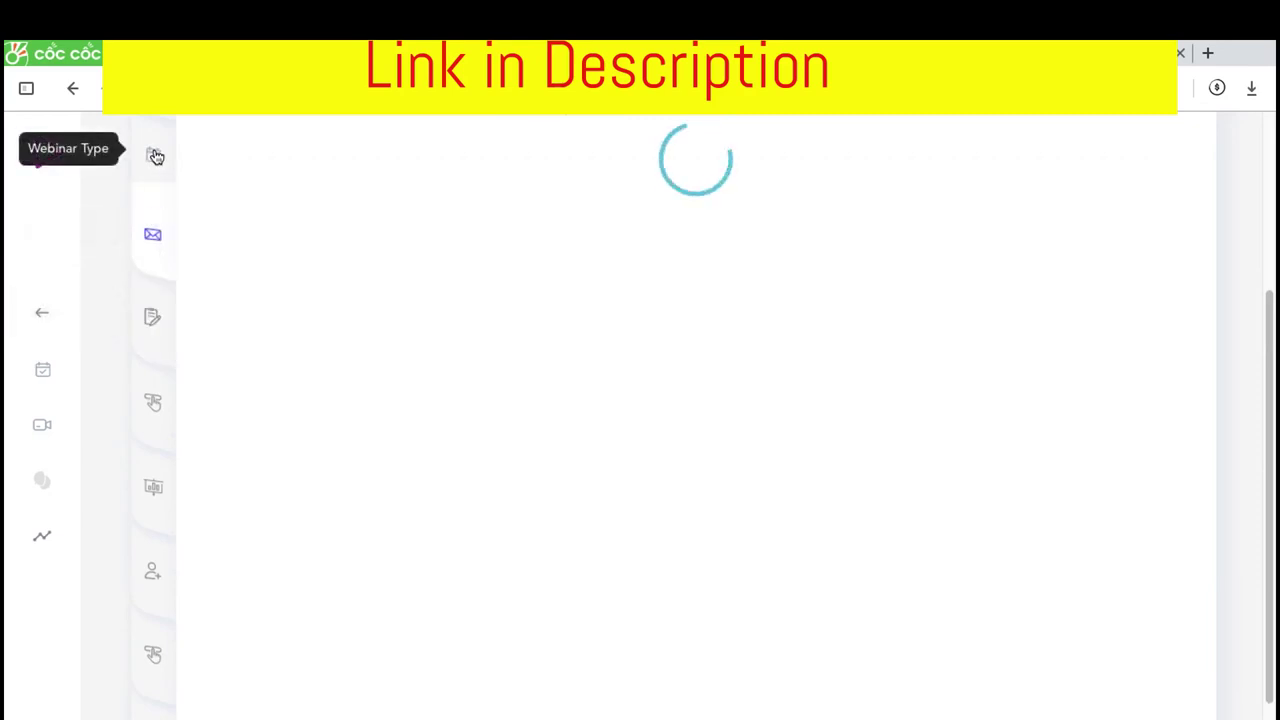
{"action": "left_click", "coordinate": [155, 156]}
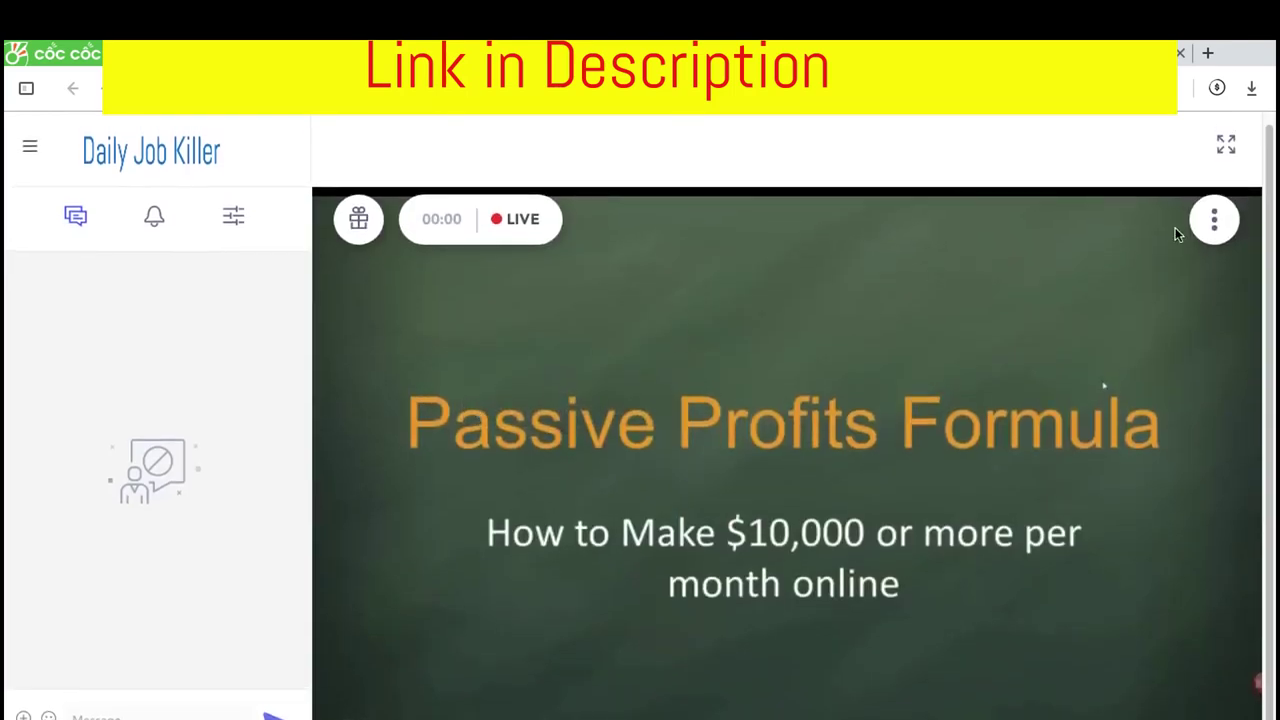
Reveal the host controls and show the live room's CTA, handout and poll panel
{"action": "left_click", "coordinate": [1214, 220]}
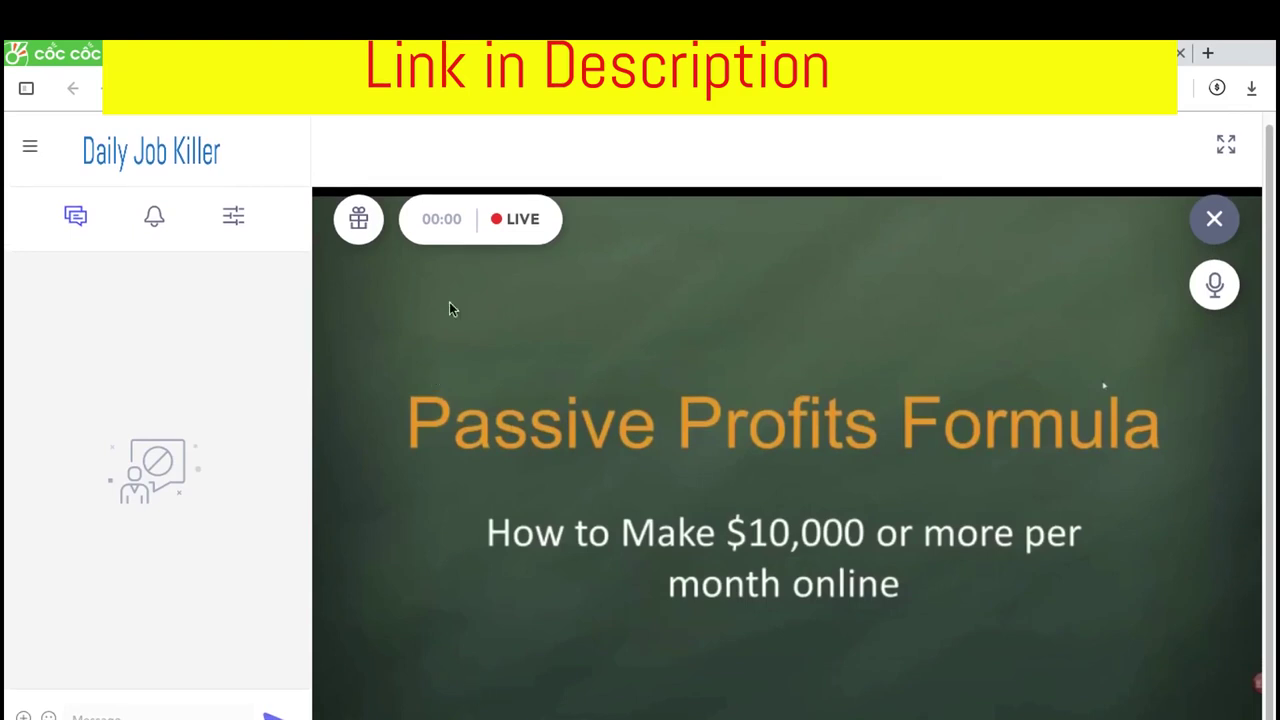
{"action": "left_click", "coordinate": [367, 224]}
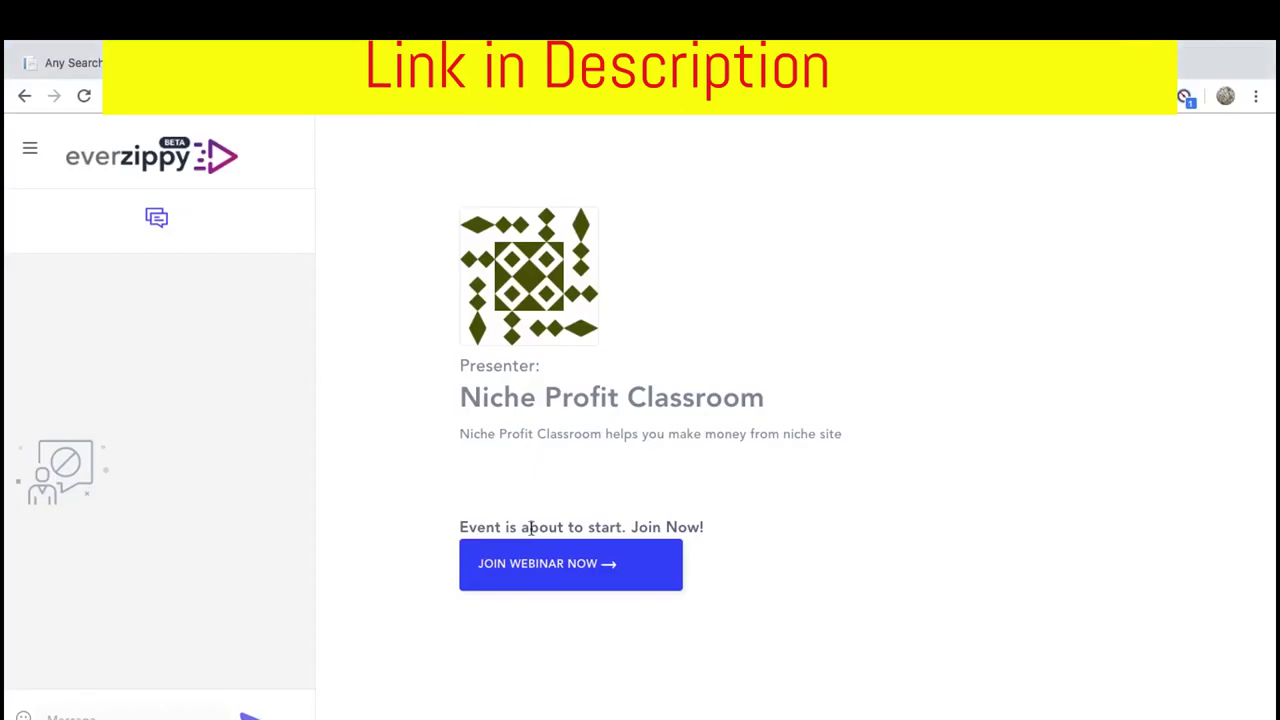
Join as an attendee with the webinar tab muted, then switch back to the host's Cốc Cốc window
{"action": "left_click", "coordinate": [537, 568]}
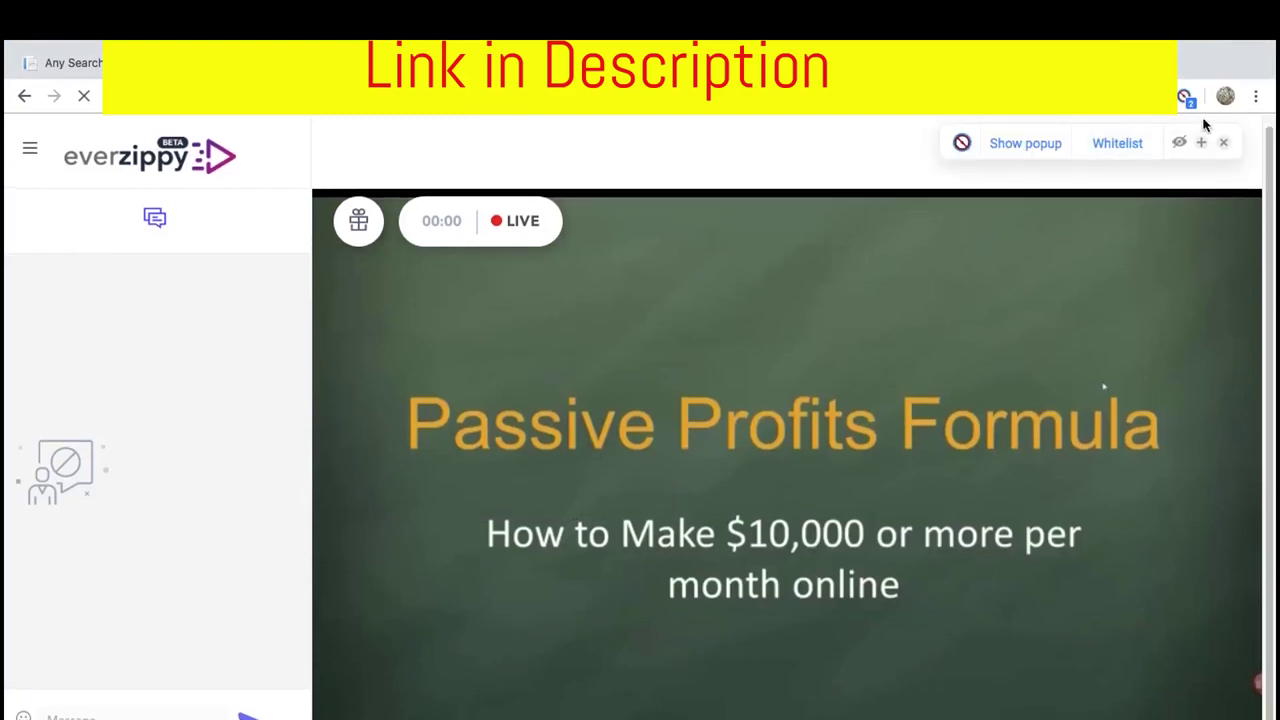
{"action": "left_click", "coordinate": [31, 97]}
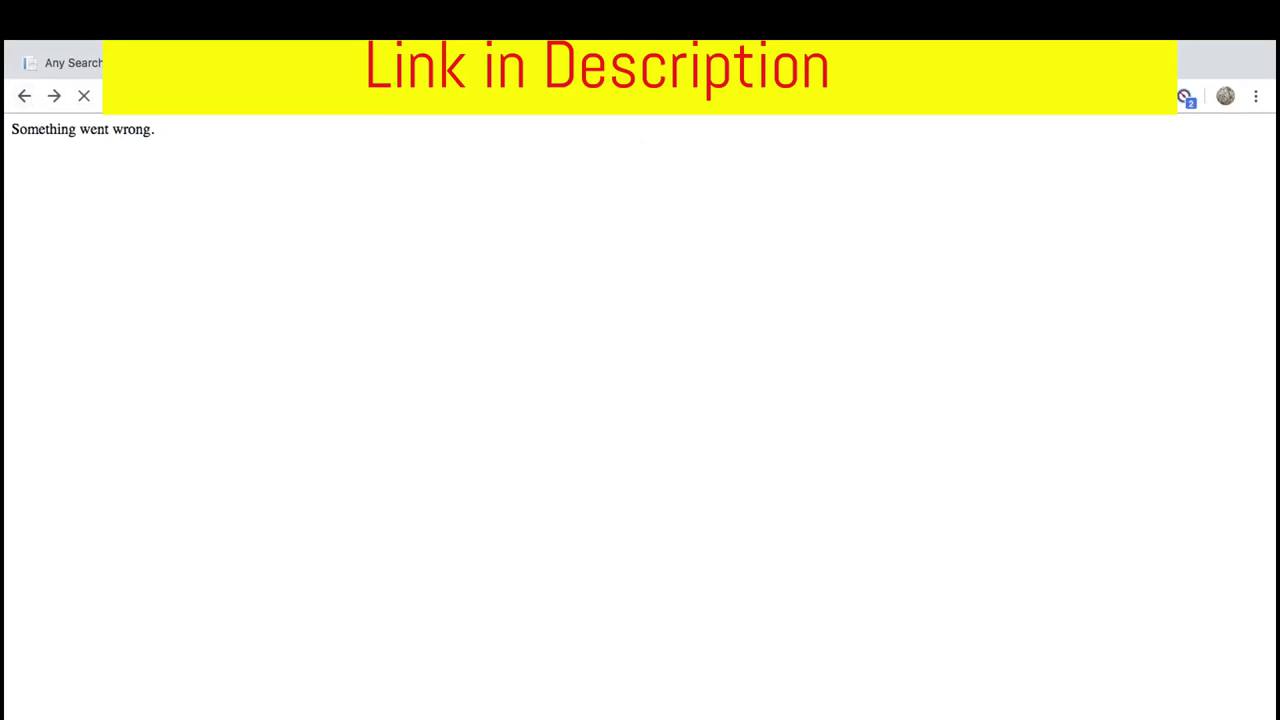
{"action": "right_click", "coordinate": [560, 62]}
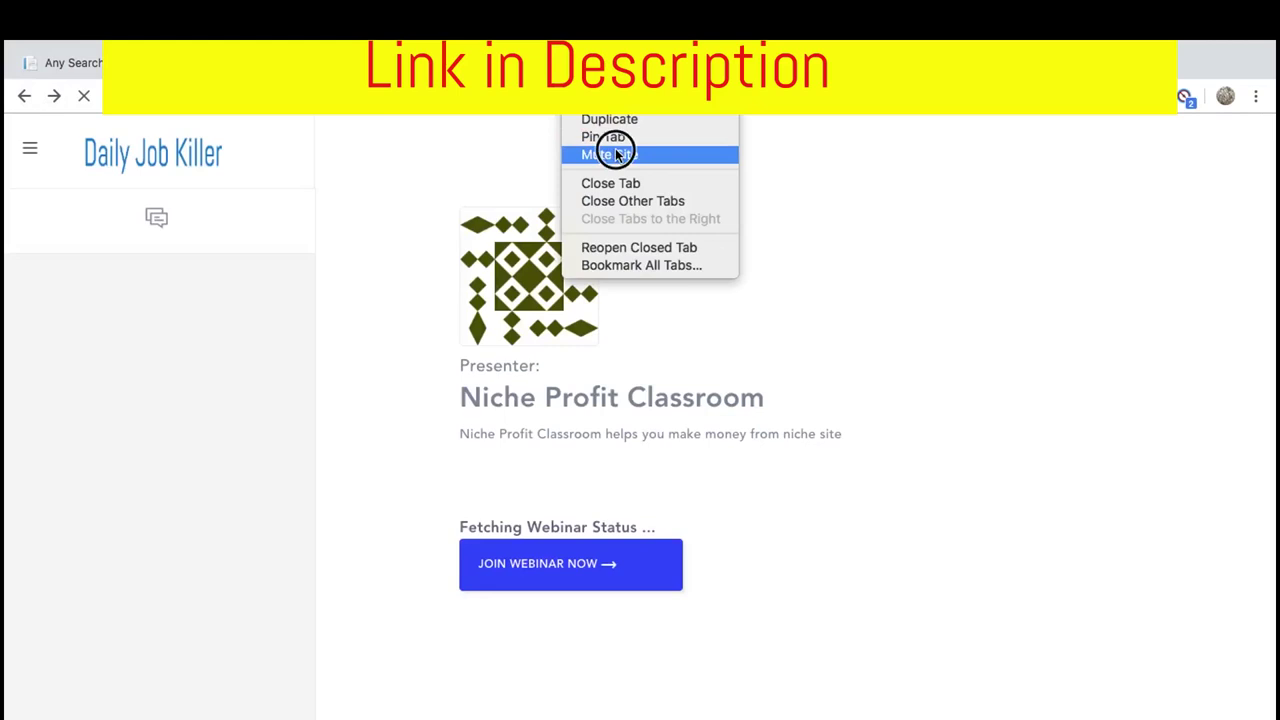
{"action": "left_click", "coordinate": [614, 146]}
{"action": "left_click", "coordinate": [580, 580]}
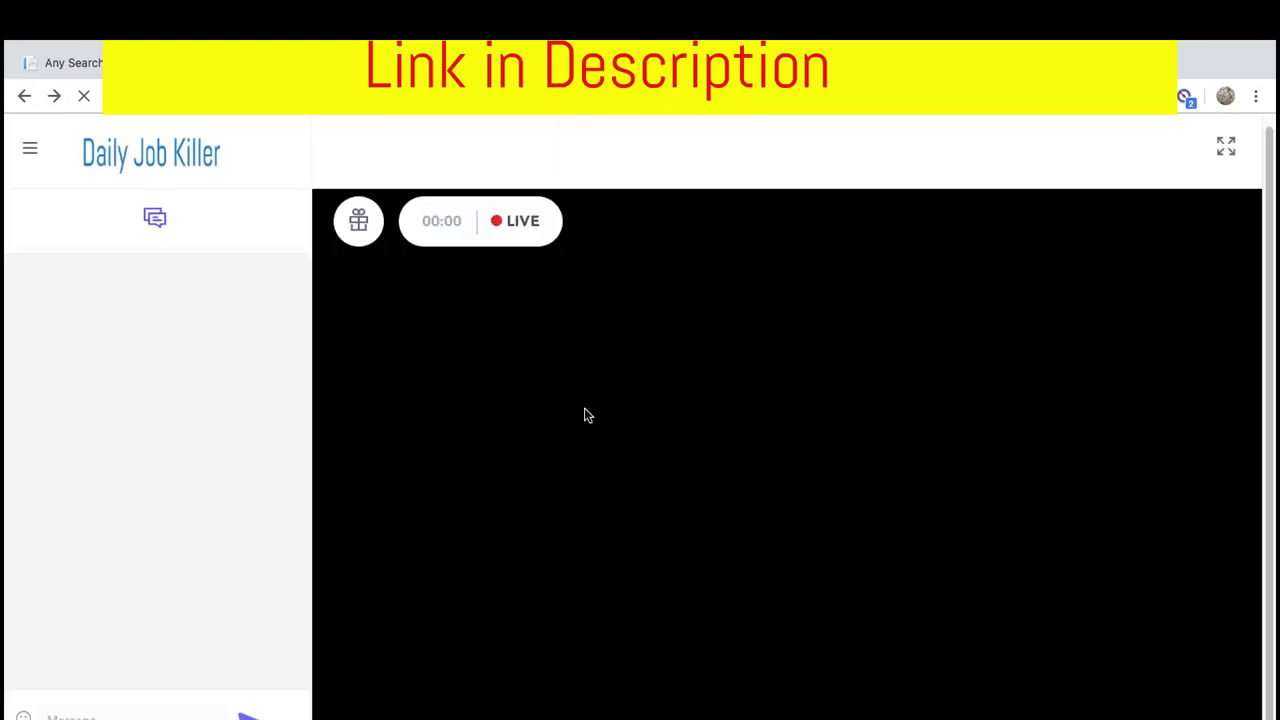
{"action": "key", "text": "ctrl+Up"}
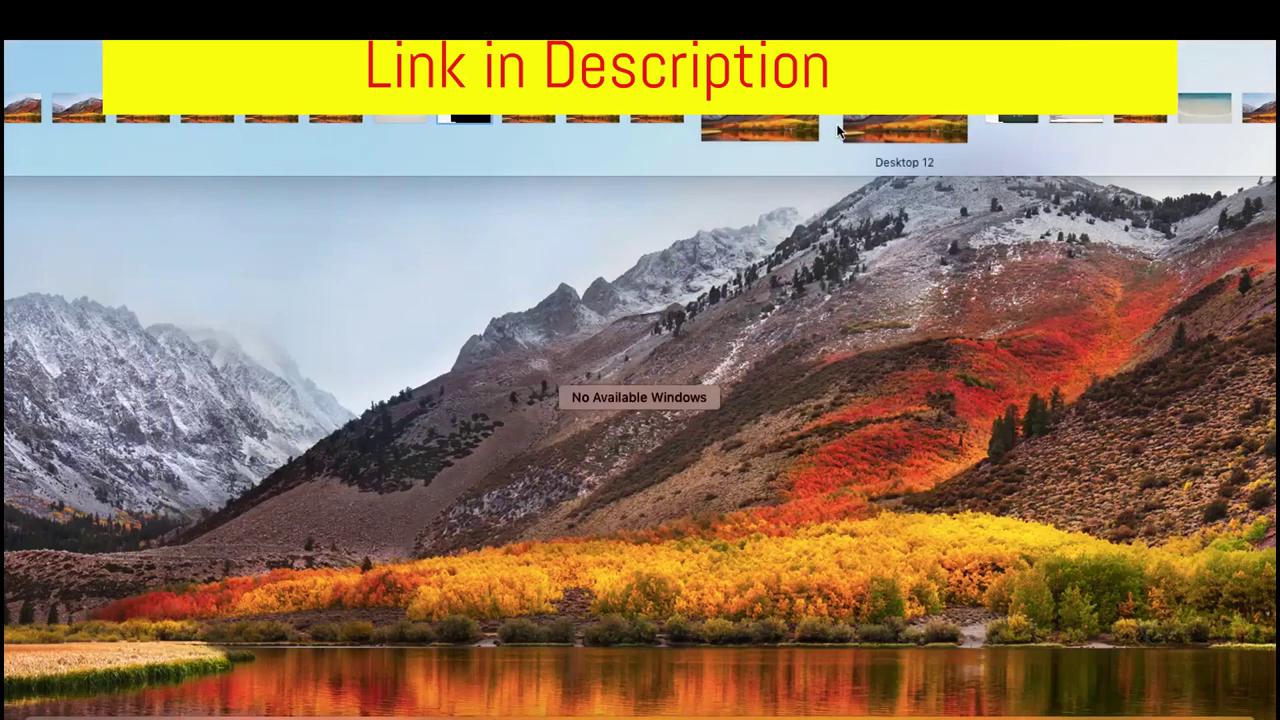
{"action": "left_click", "coordinate": [928, 118]}
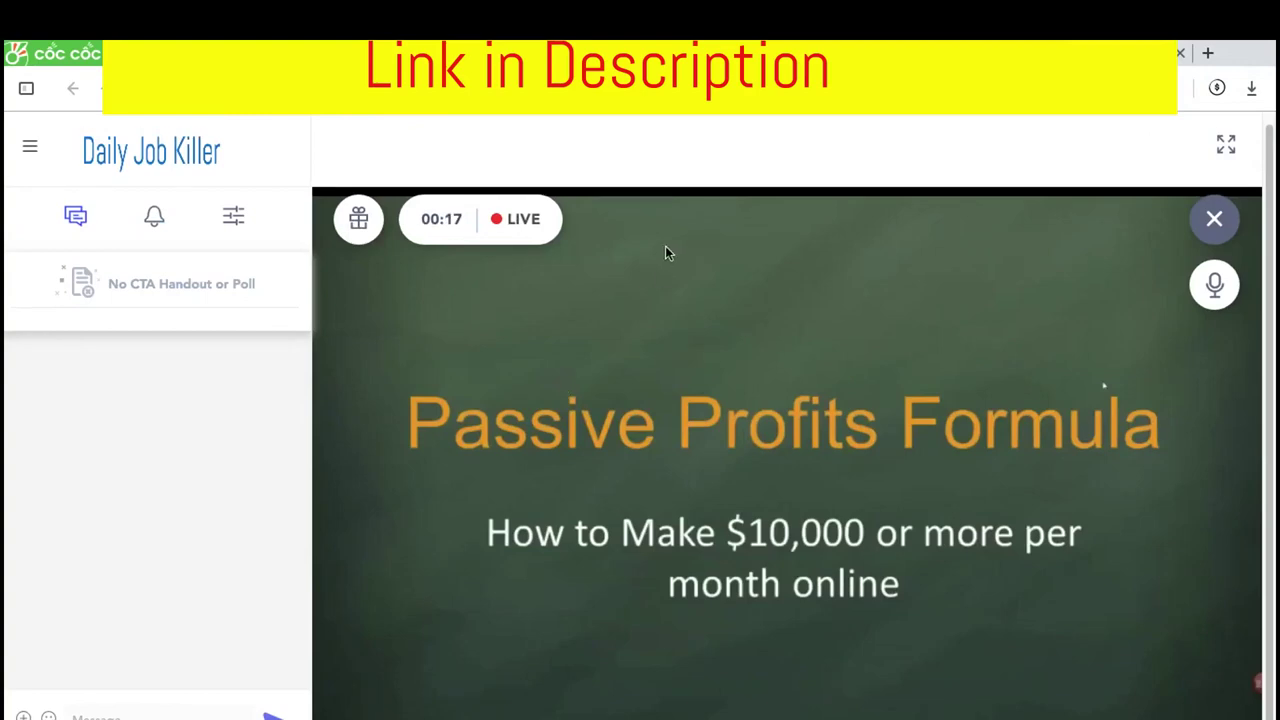
Mute the host tab, switch to the attendee's Chrome window and post 'hello everyone' in chat
{"action": "right_click", "coordinate": [424, 54]}
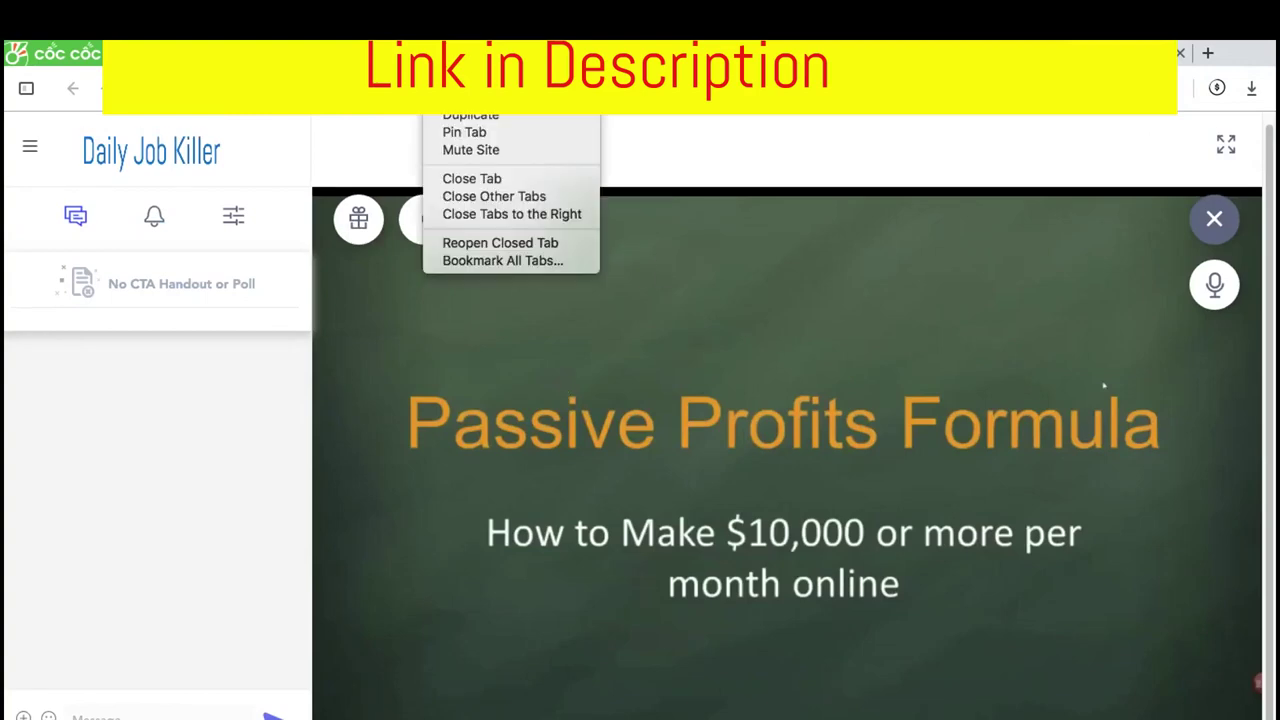
{"action": "left_click", "coordinate": [486, 150]}
{"action": "key", "text": "ctrl+Up"}
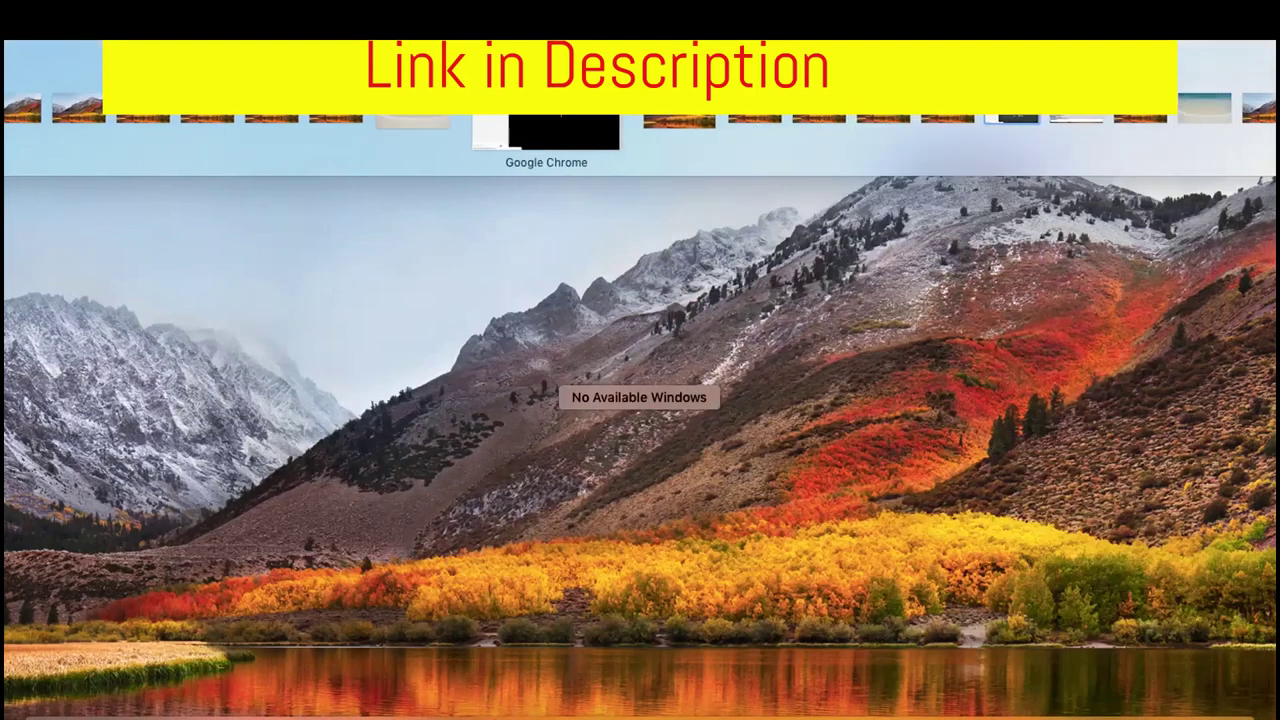
{"action": "left_click", "coordinate": [543, 120]}
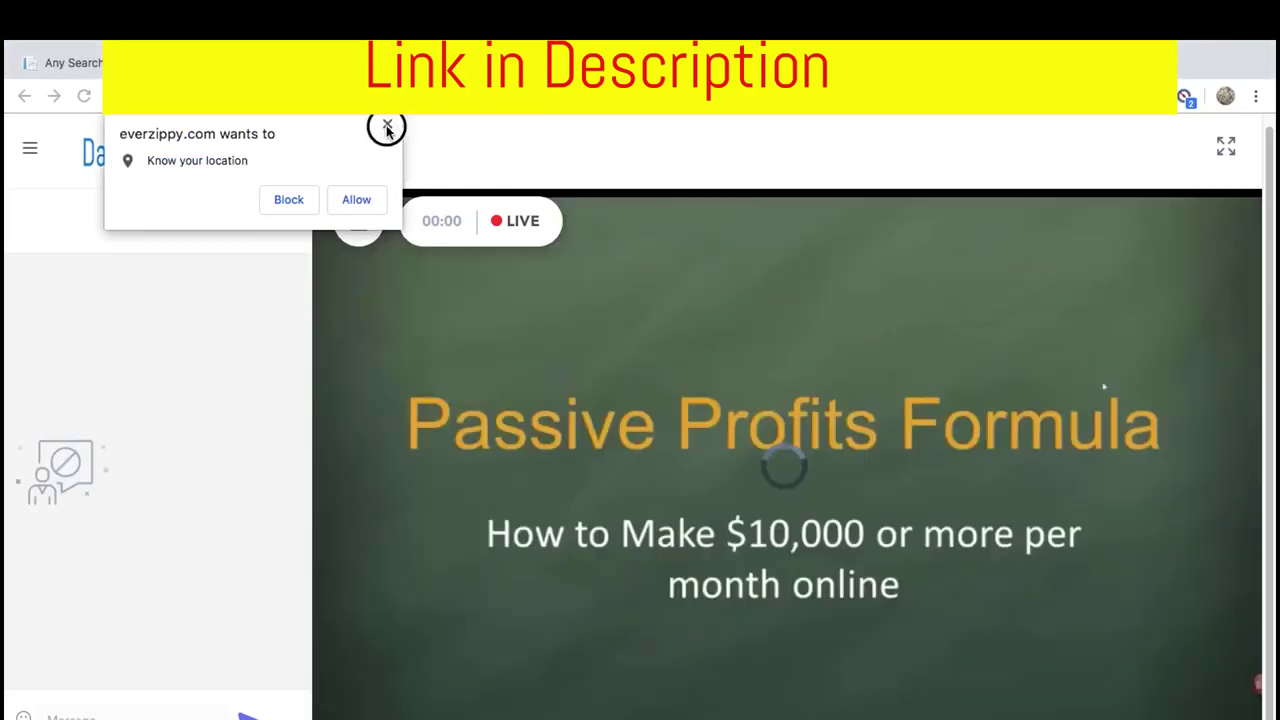
{"action": "left_click", "coordinate": [387, 124]}
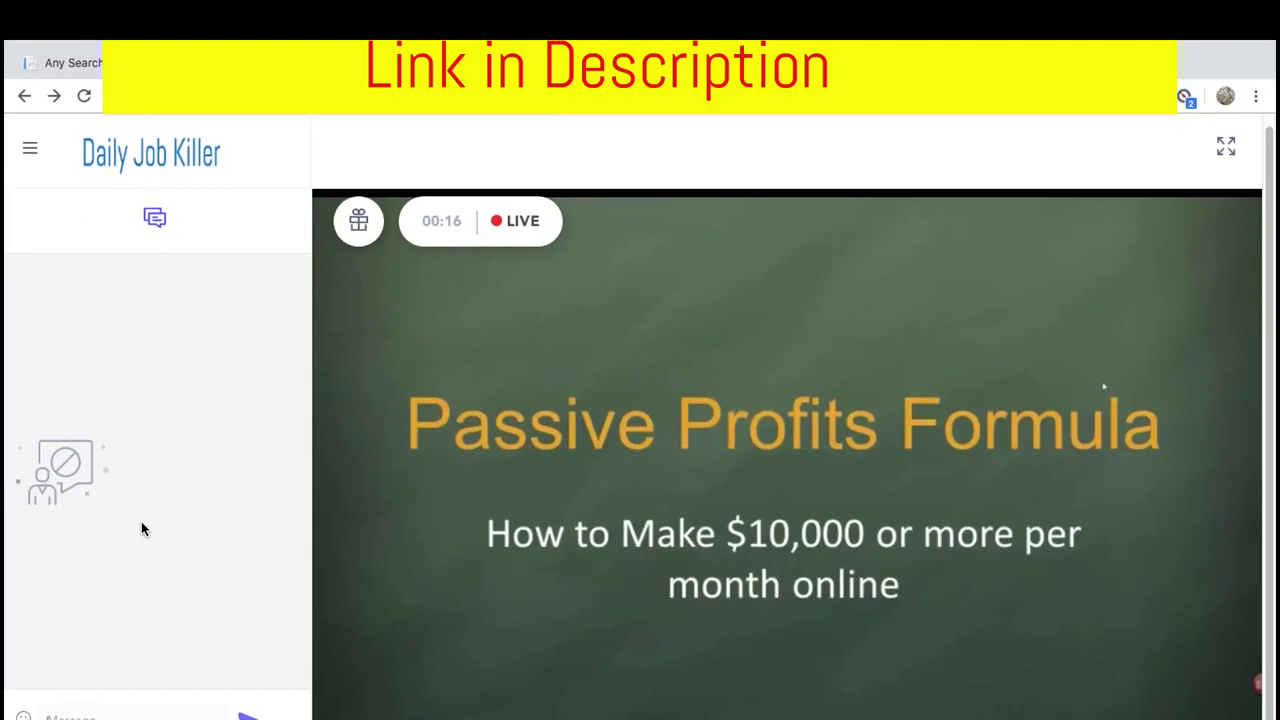
{"action": "type", "text": "hello everyone"}
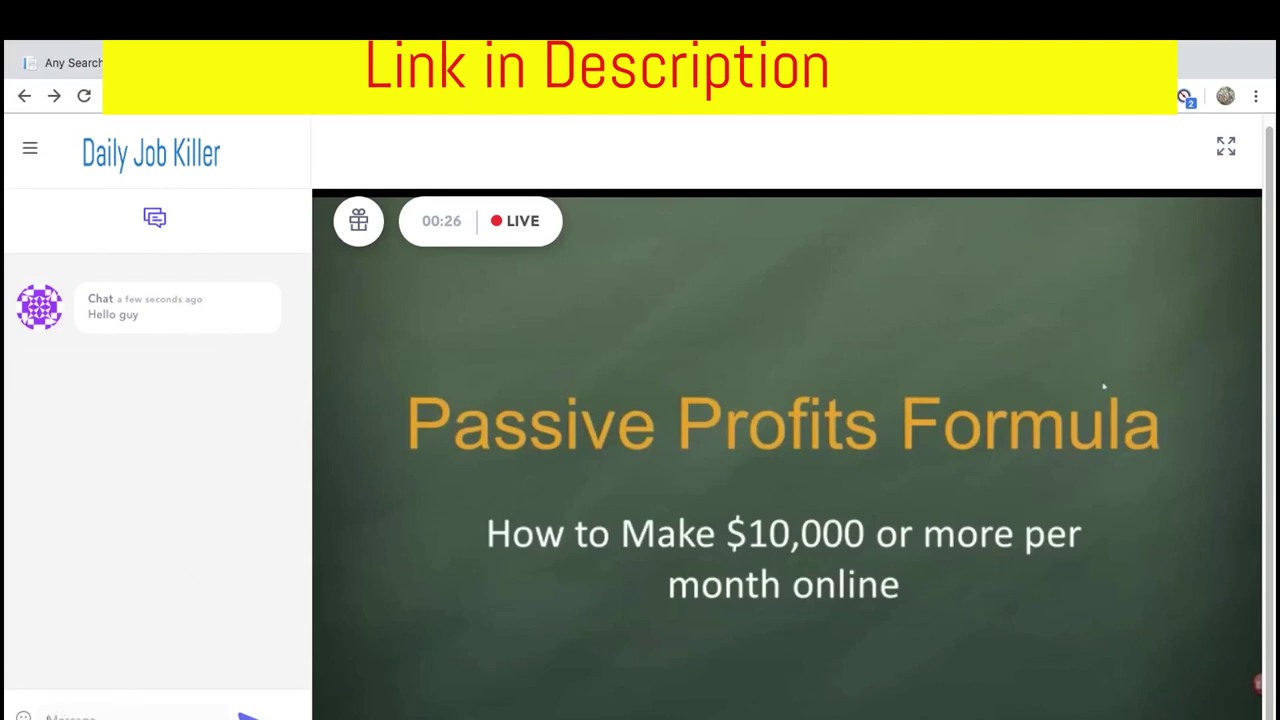
{"action": "key", "text": "ctrl+Up"}
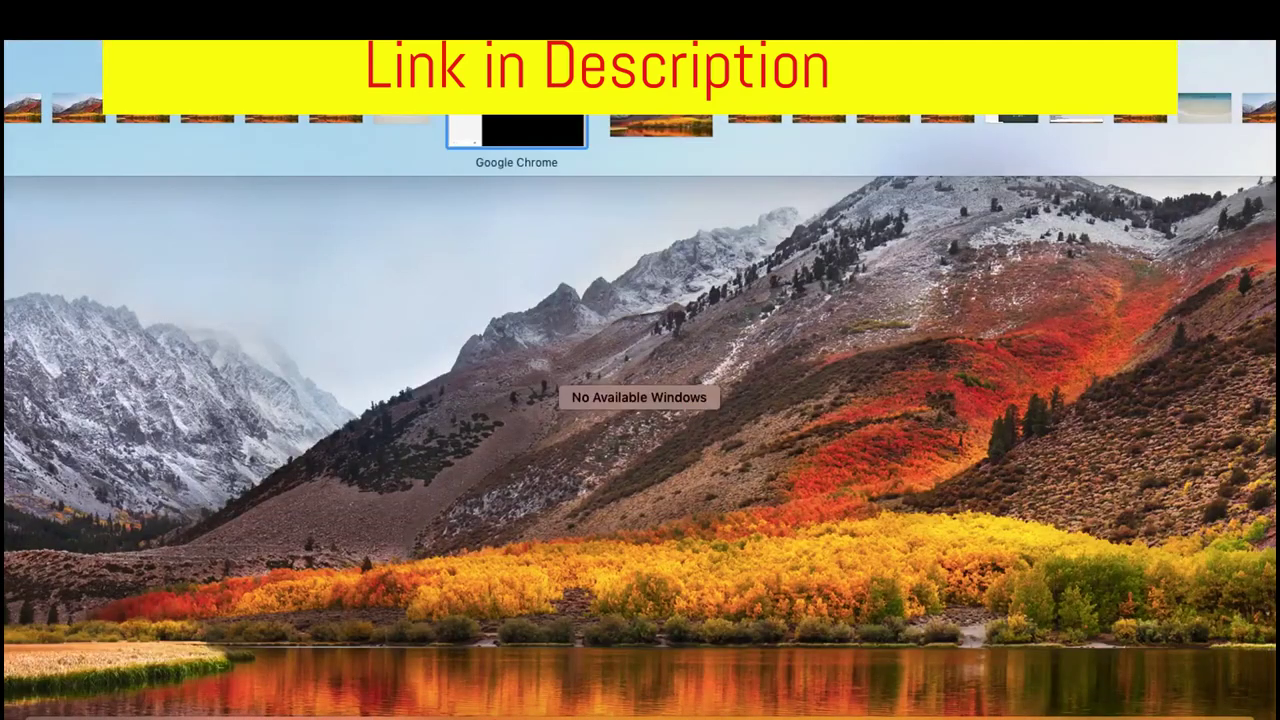
Switch between host and attendee desktops and toggle the gift button to show the purchase offer
{"action": "key", "text": "ctrl+Up"}
{"action": "key", "text": "ctrl+Up"}
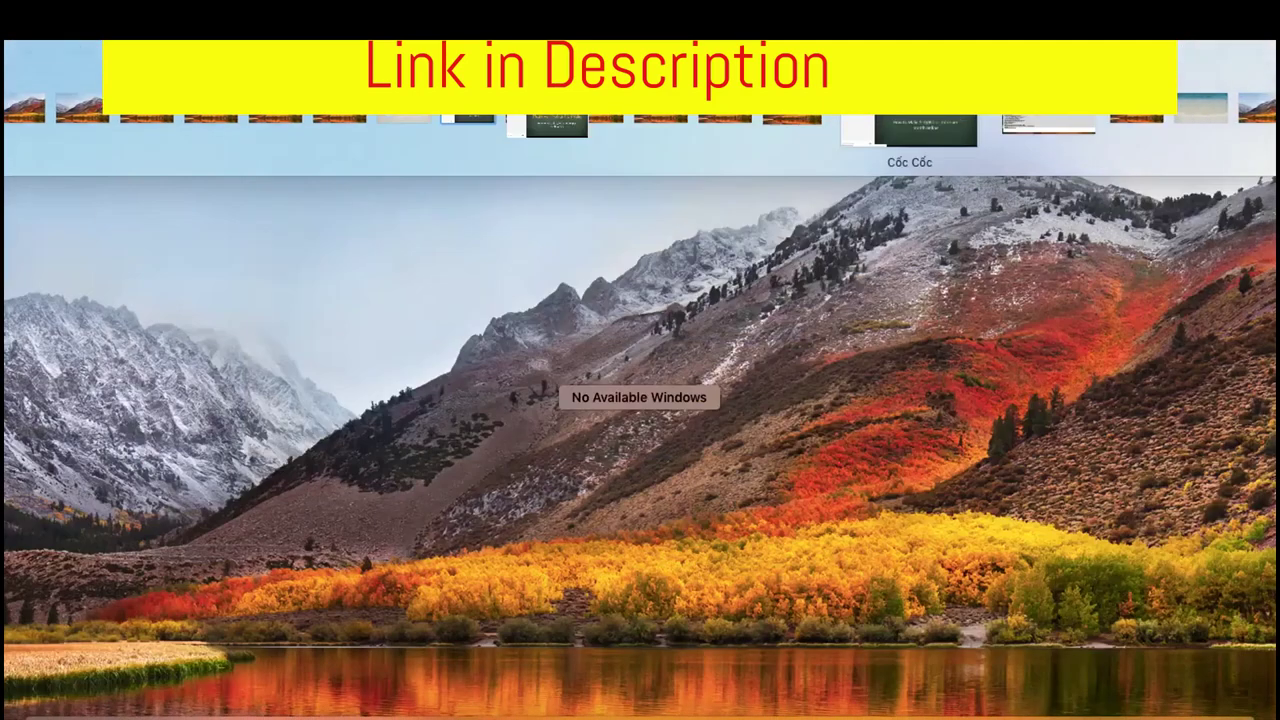
{"action": "key", "text": "ctrl+Up"}
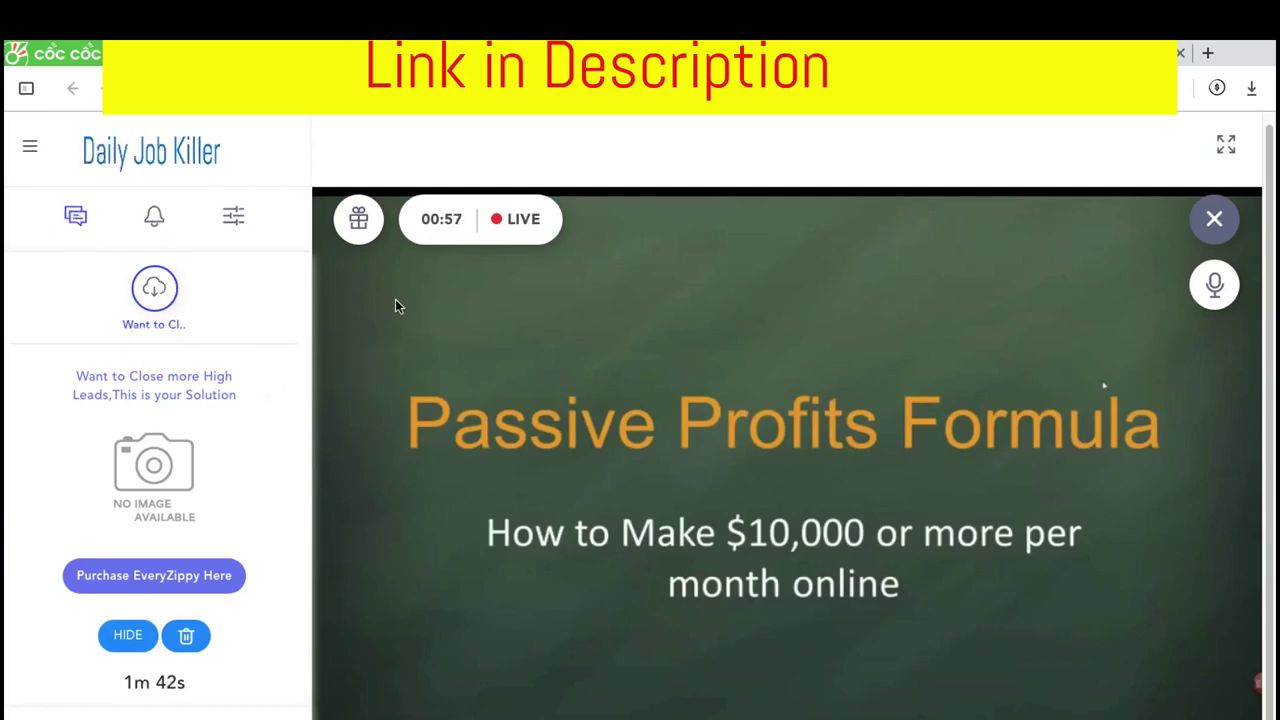
{"action": "key", "text": "ctrl+Up"}
{"action": "left_click", "coordinate": [563, 126]}
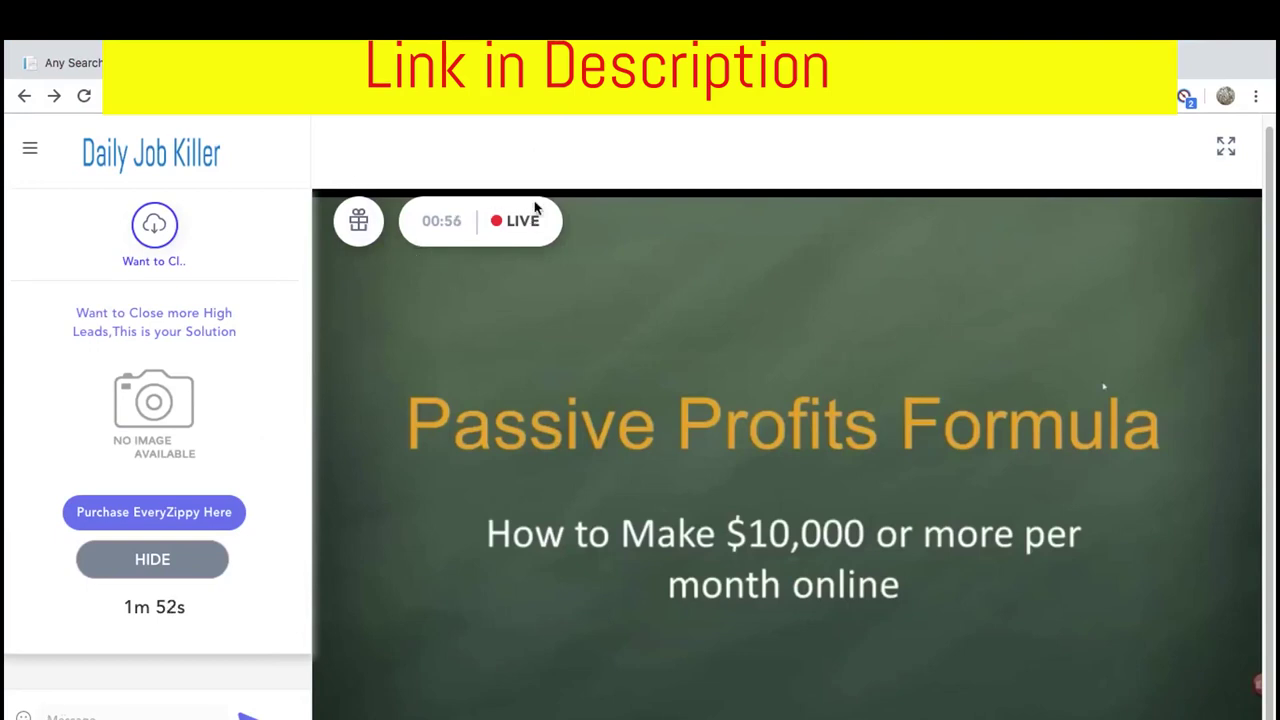
{"action": "left_click", "coordinate": [362, 224]}
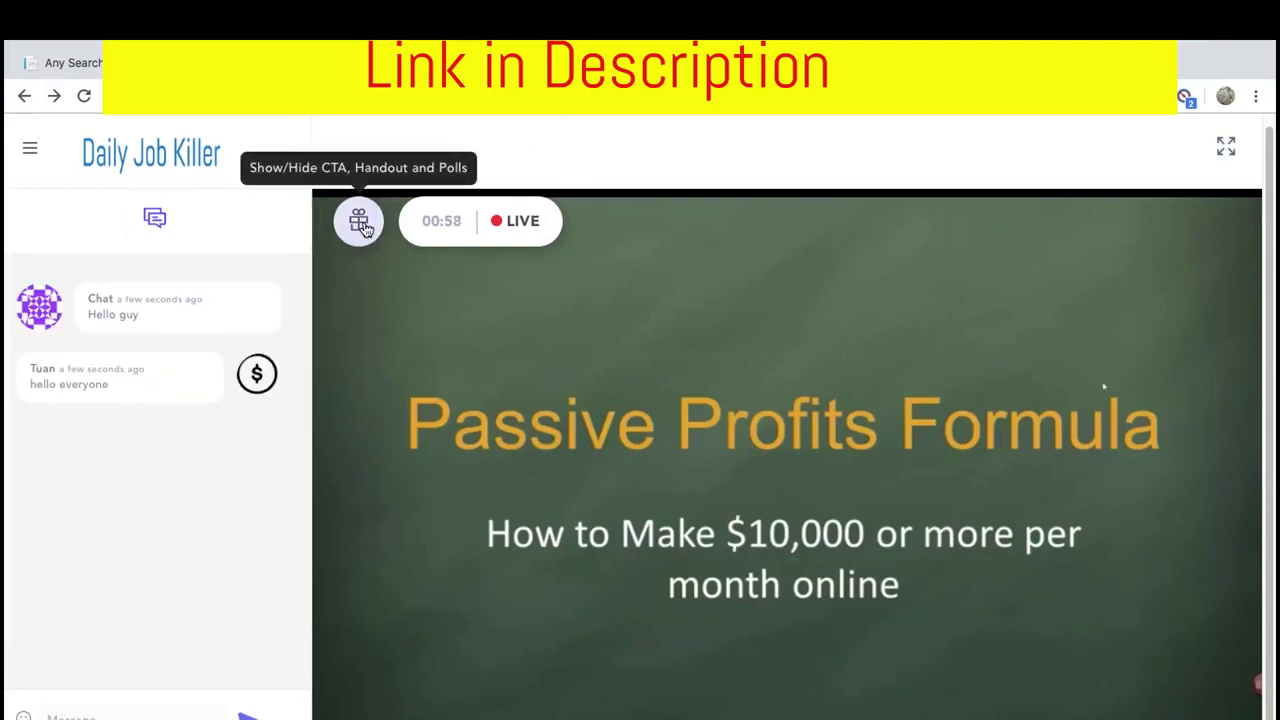
{"action": "left_click", "coordinate": [362, 226]}
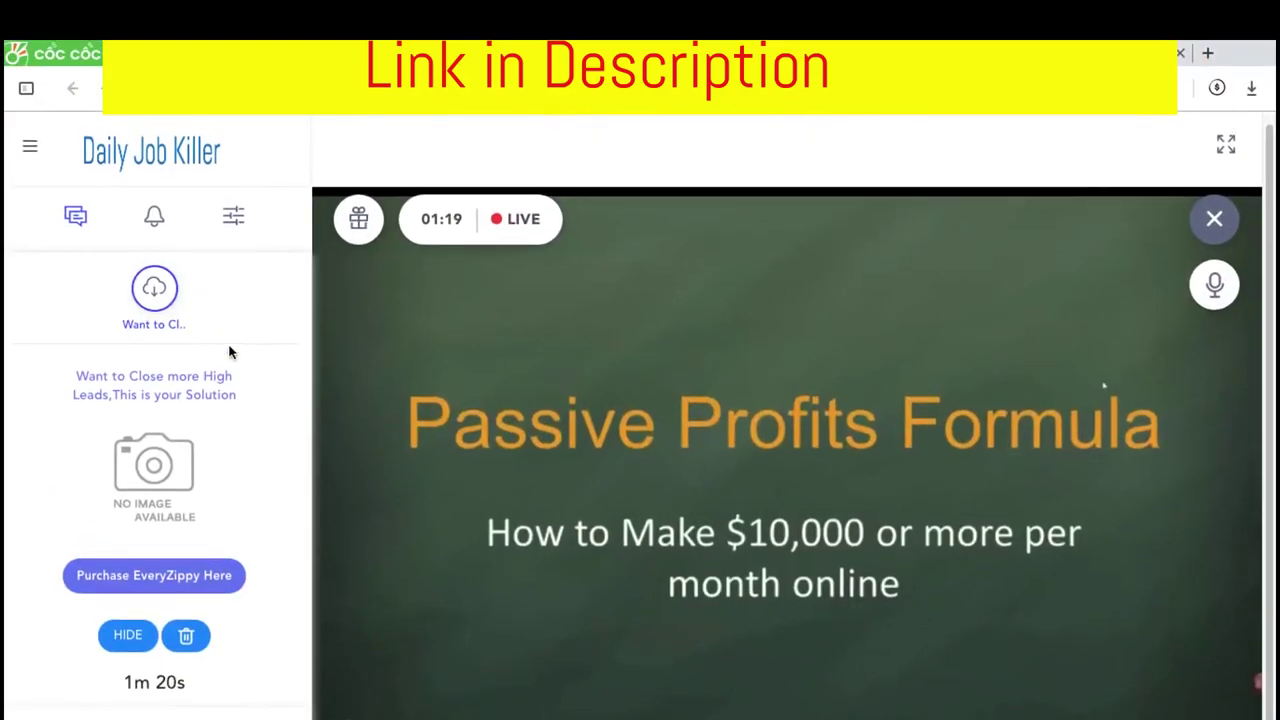
Open the attendee list and audience settings, then cancel muting all attendees
{"action": "left_click", "coordinate": [164, 226]}
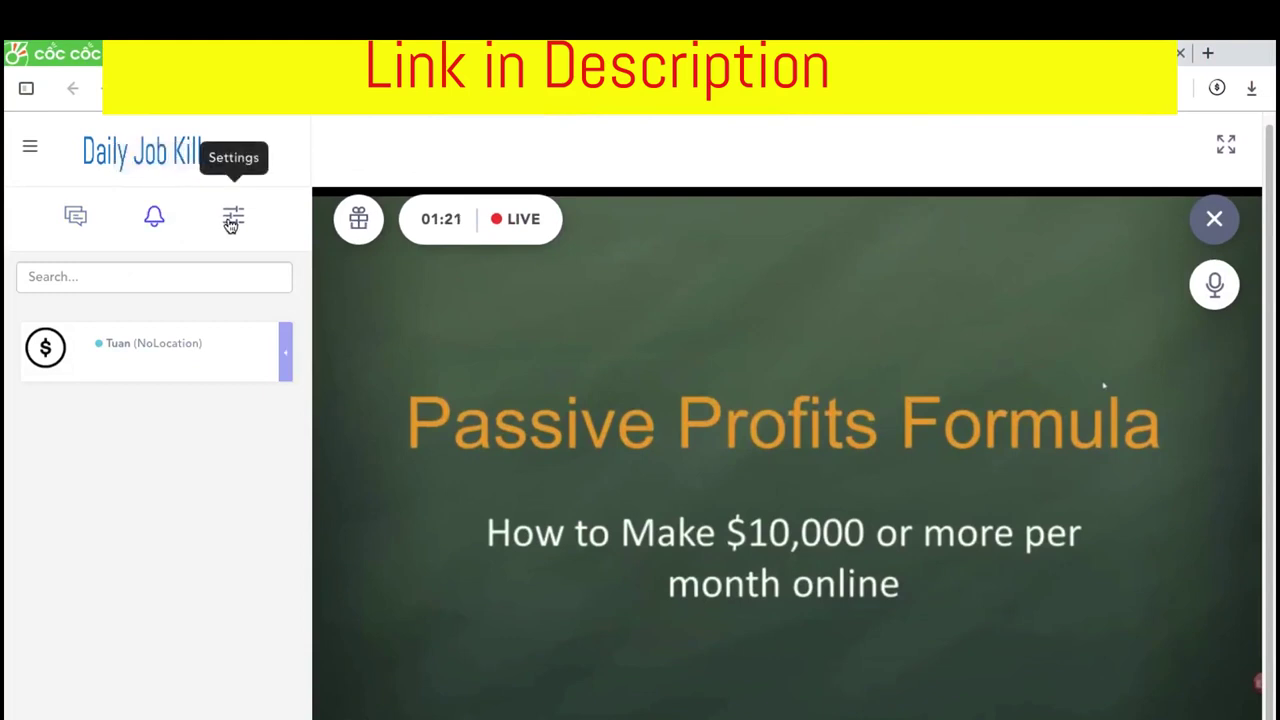
{"action": "left_click", "coordinate": [287, 352]}
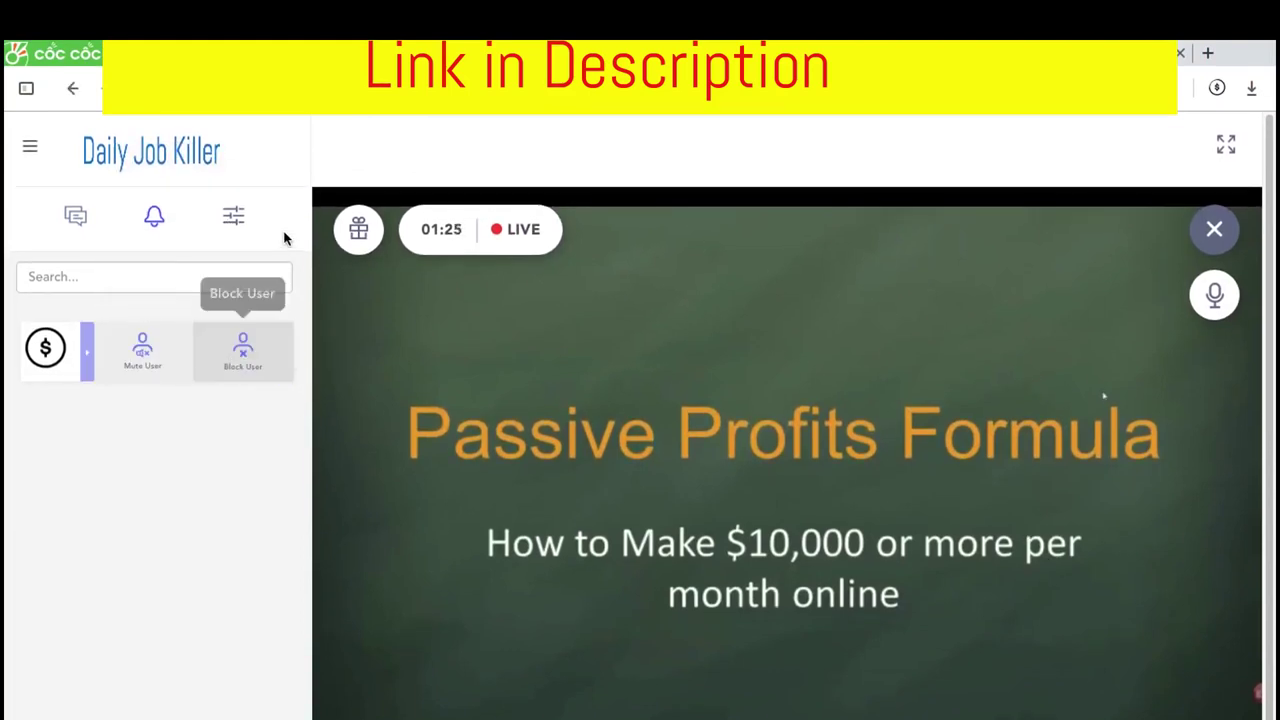
{"action": "left_click", "coordinate": [222, 224]}
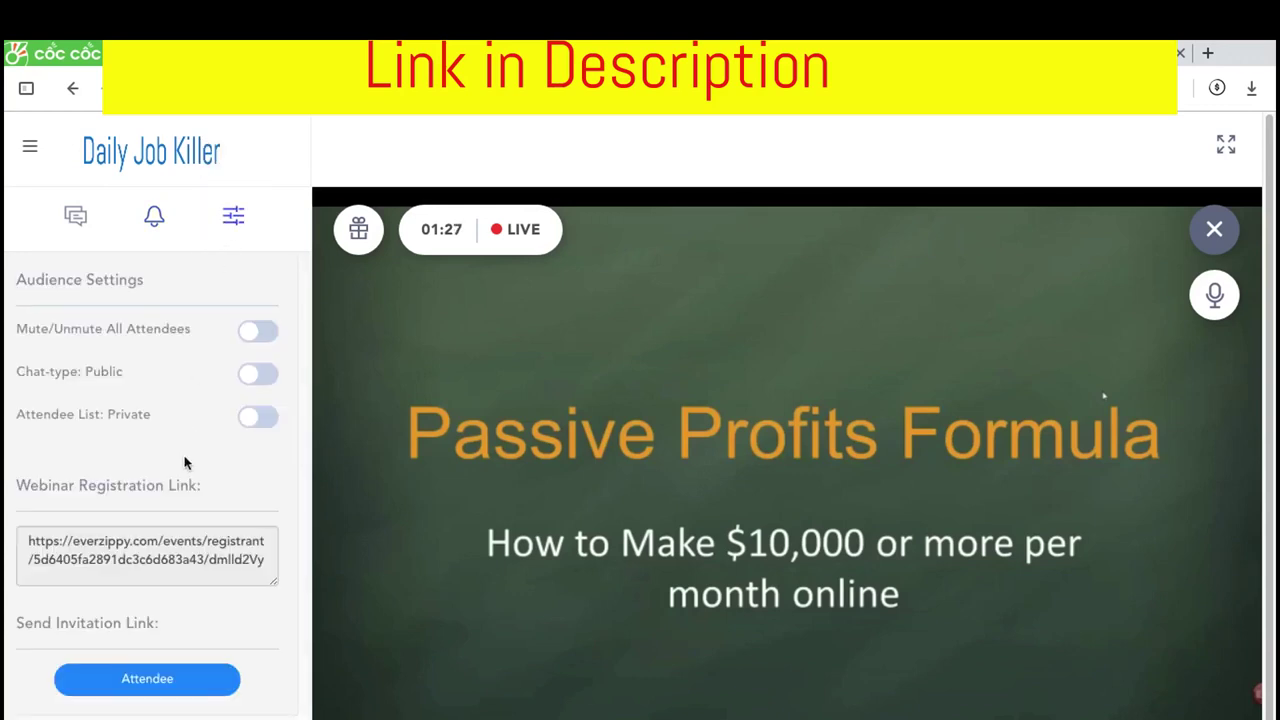
{"action": "left_click", "coordinate": [258, 333]}
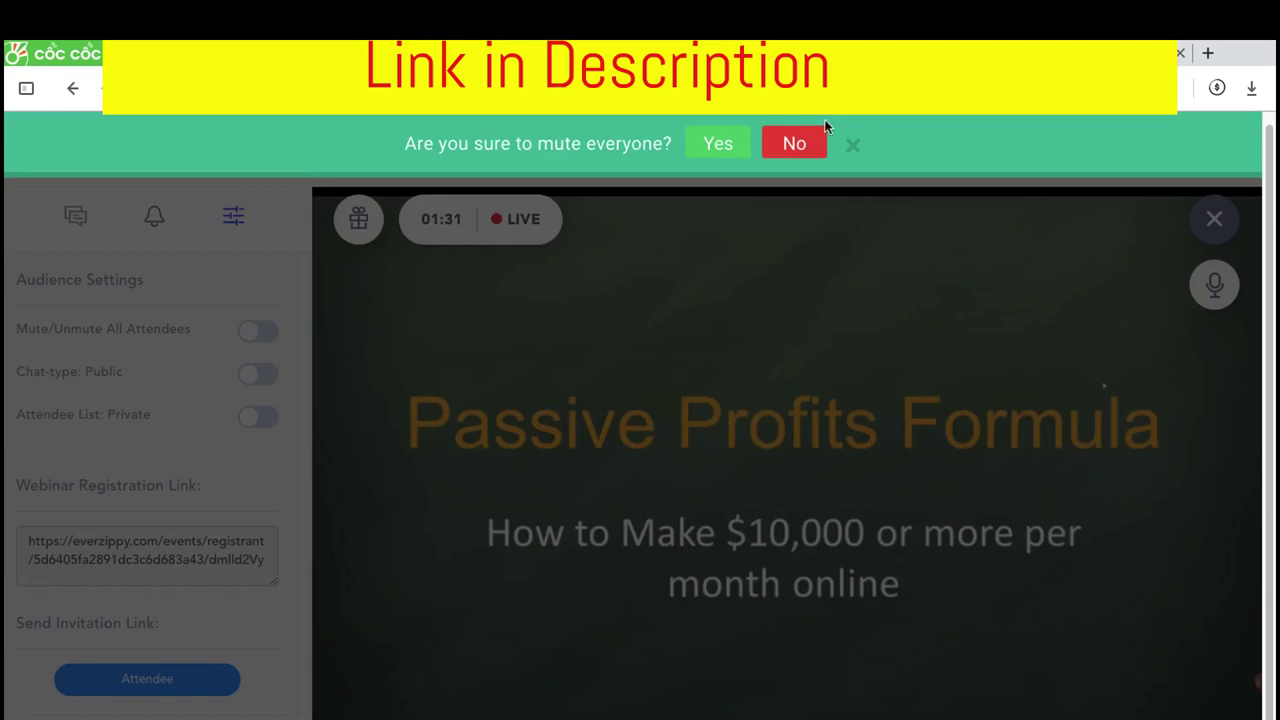
{"action": "left_click", "coordinate": [850, 147]}
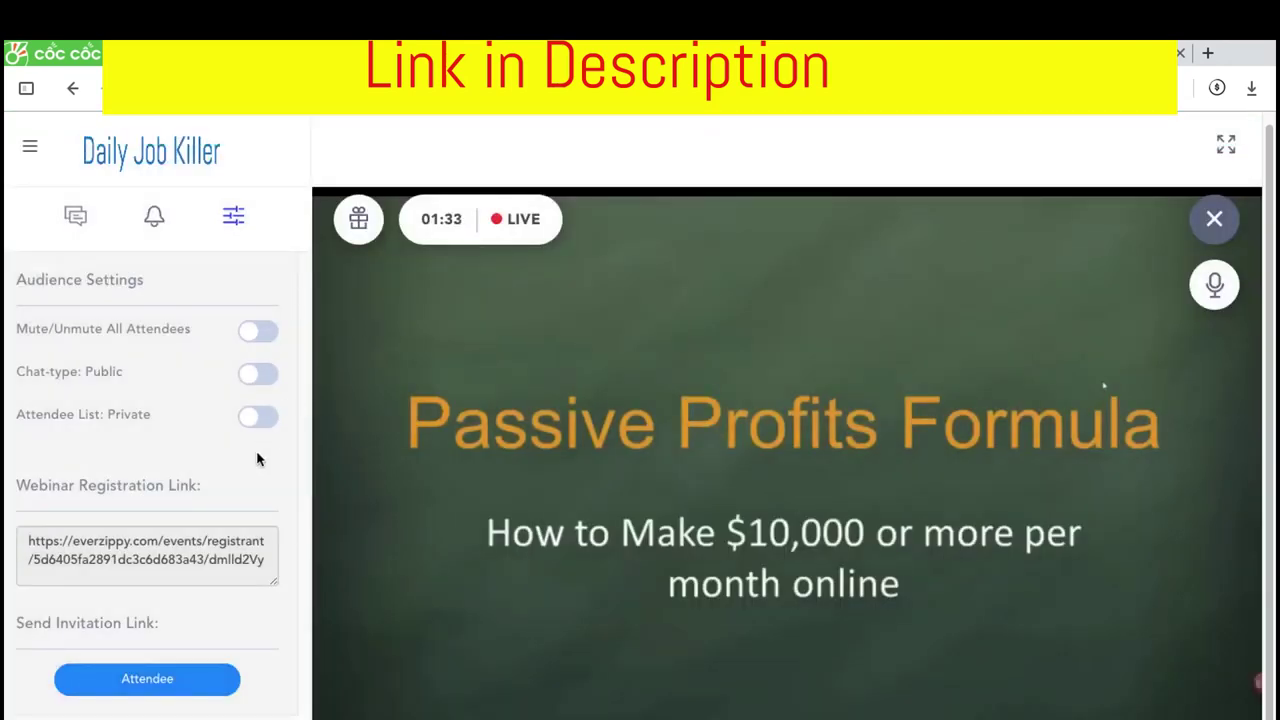
Check the registration link and invite-attendee form, then toggle the chat sidebar off and on
{"action": "left_click", "coordinate": [186, 571]}
{"action": "left_click", "coordinate": [177, 680]}
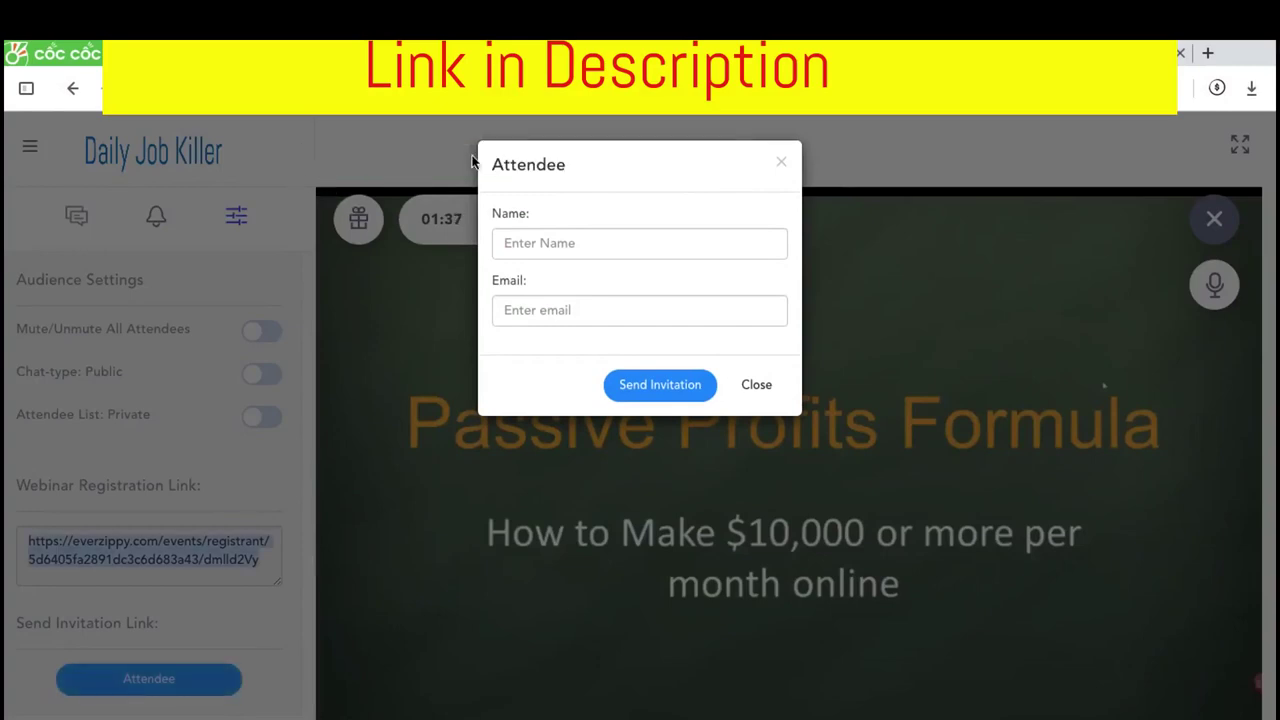
{"action": "left_click", "coordinate": [780, 163]}
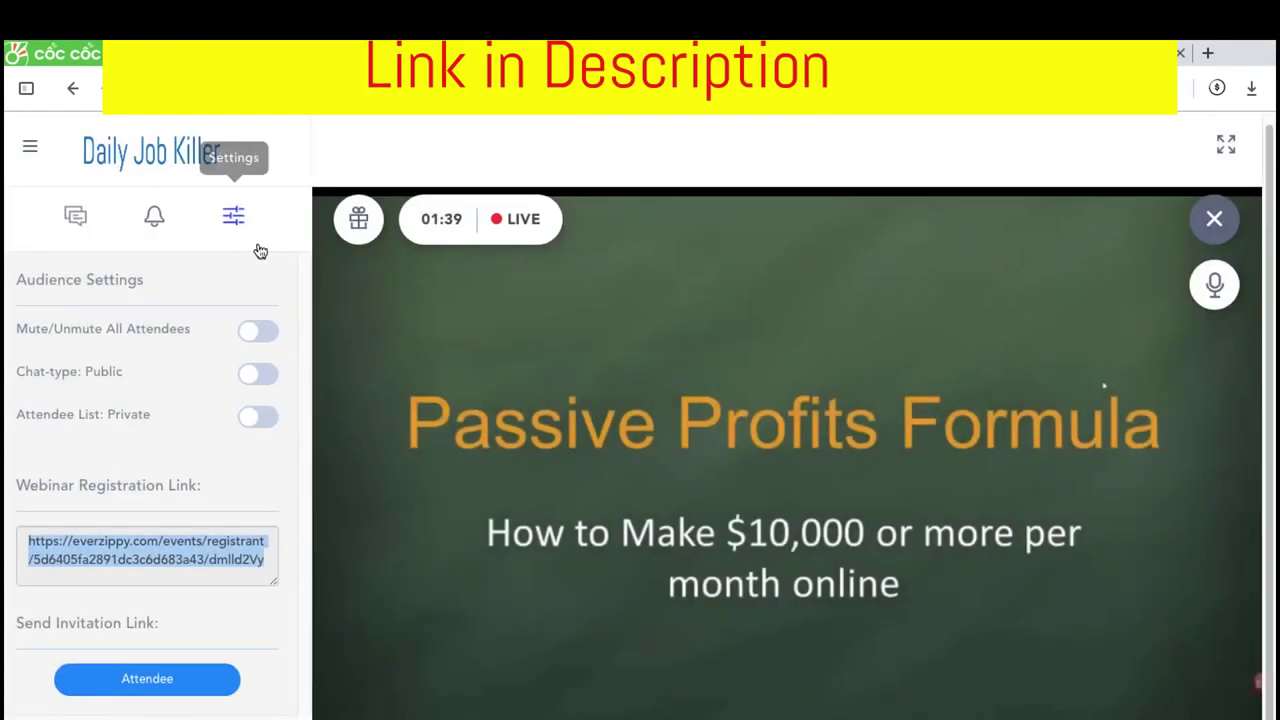
{"action": "left_click", "coordinate": [78, 218]}
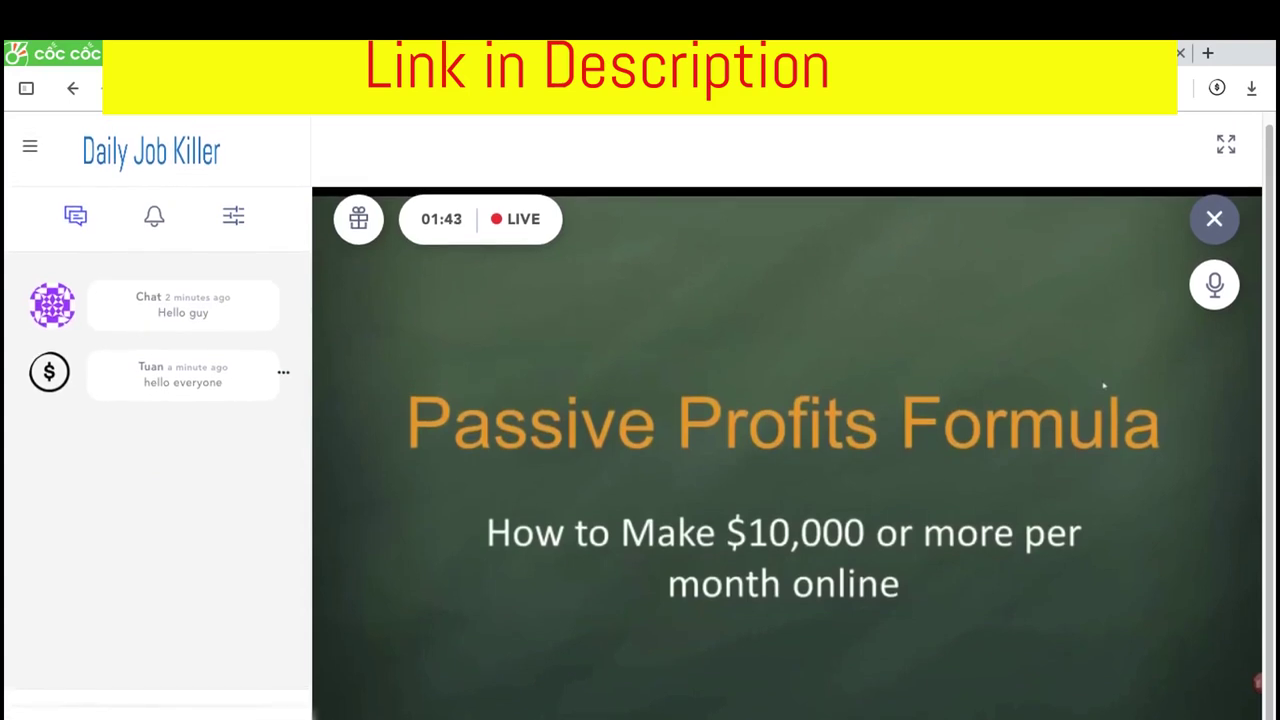
{"action": "left_click", "coordinate": [31, 152]}
{"action": "left_click", "coordinate": [31, 151]}
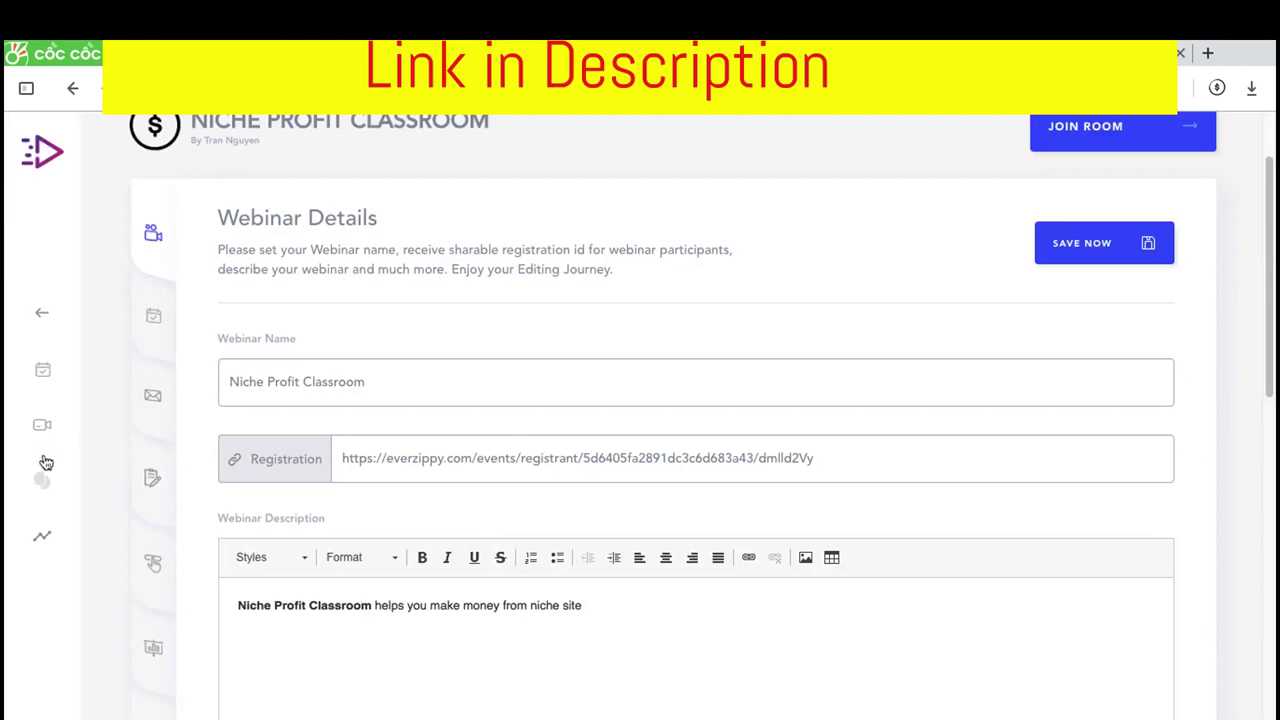
Open the Niche Profit Classroom analytics and scroll through its charts and attendee world map
{"action": "left_click", "coordinate": [39, 539]}
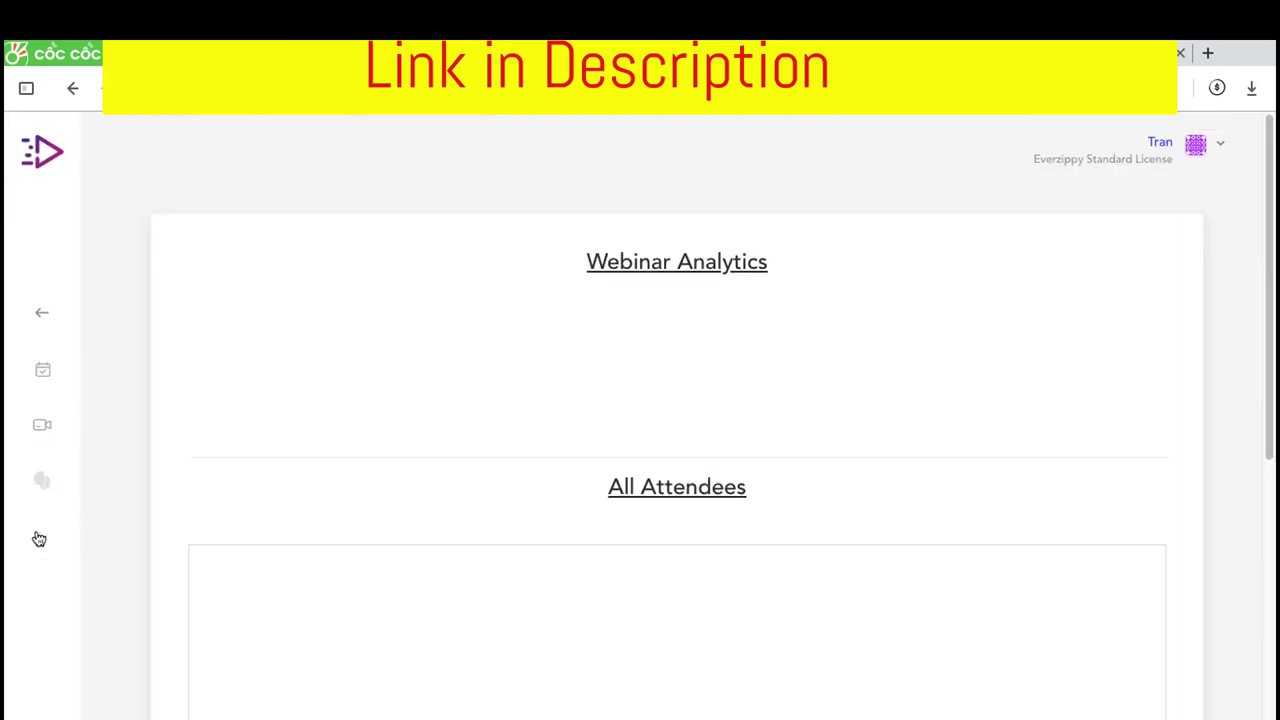
{"action": "scroll", "coordinate": [37, 509], "scroll_direction": "down", "scroll_amount": 5}
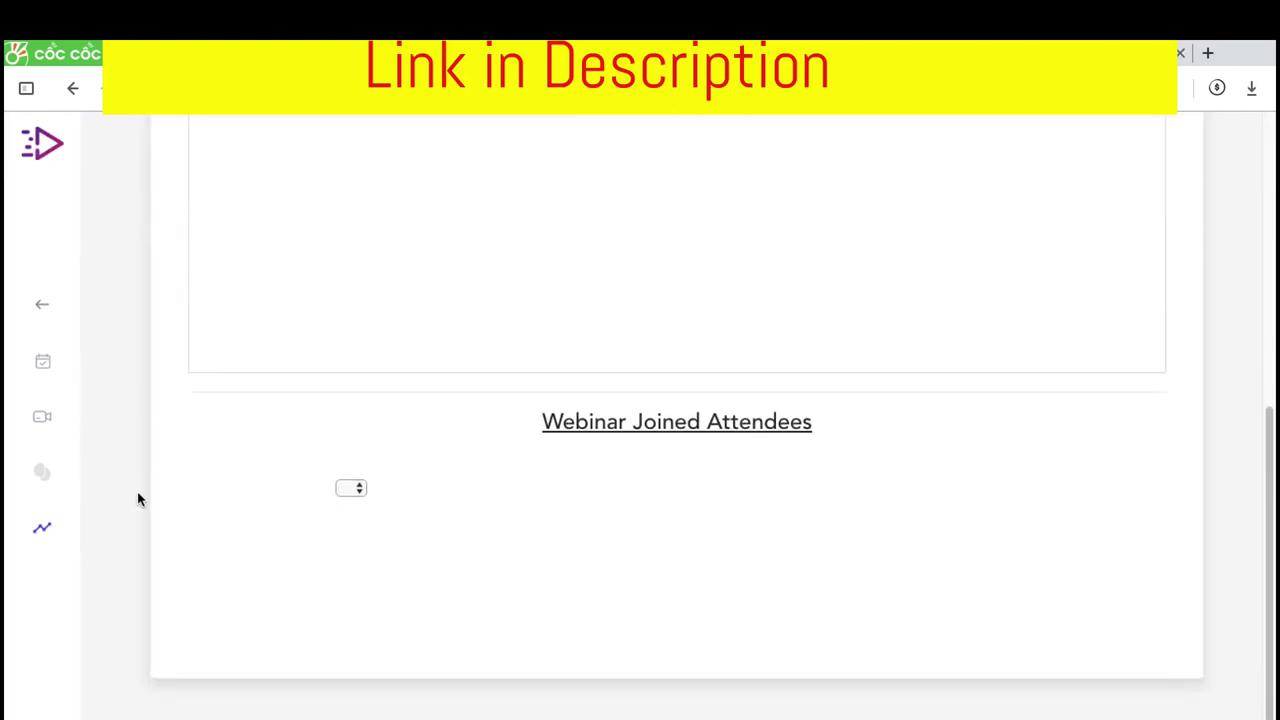
{"action": "scroll", "coordinate": [203, 331], "scroll_direction": "up", "scroll_amount": 5}
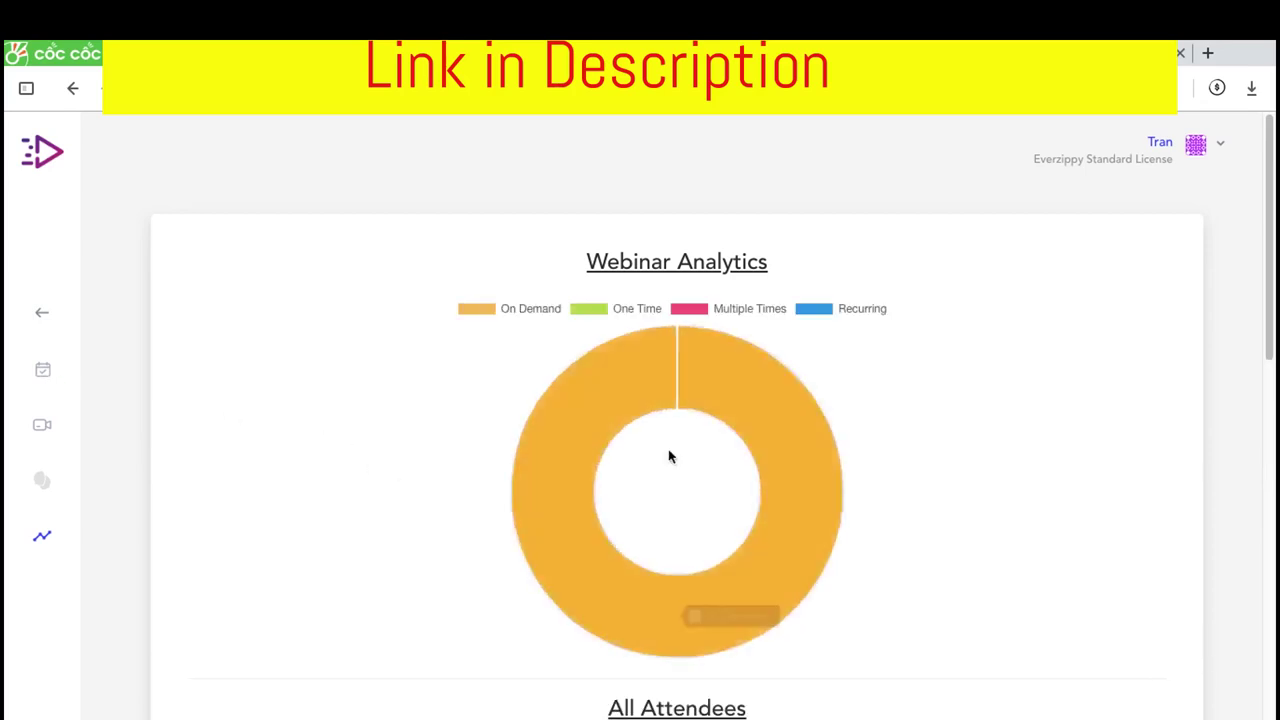
{"action": "scroll", "coordinate": [549, 331], "scroll_direction": "down", "scroll_amount": 5}
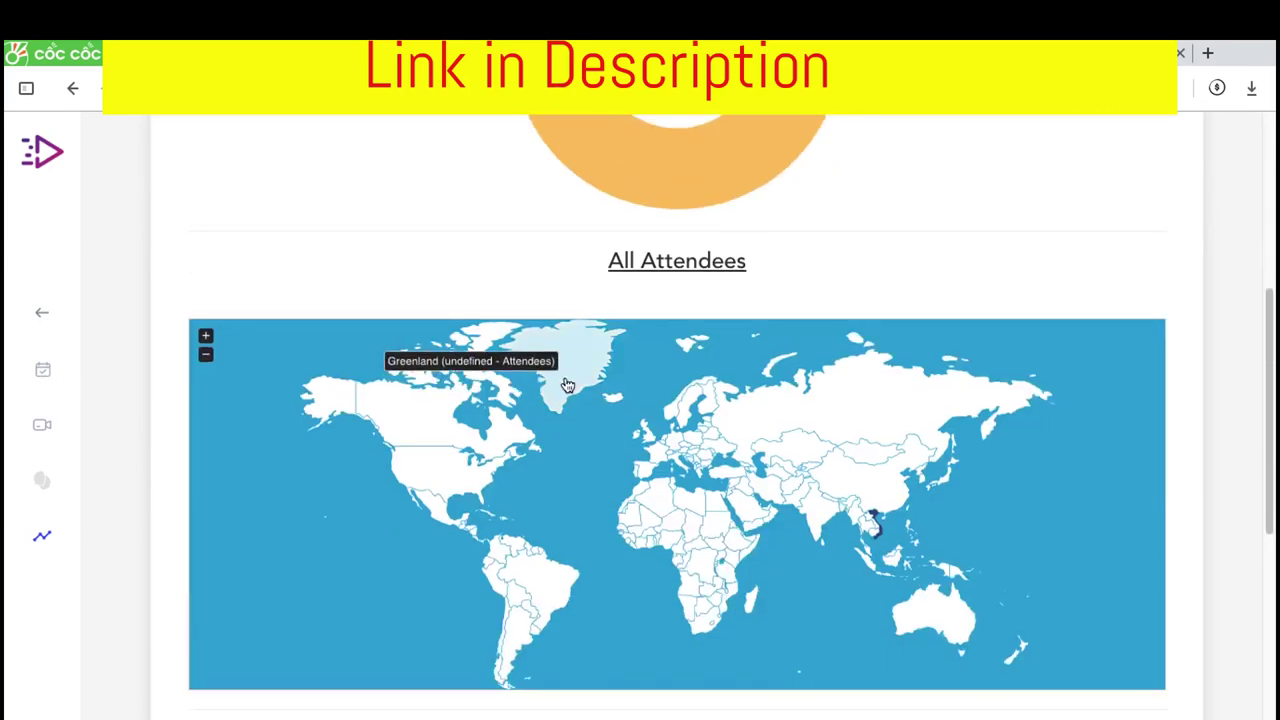
{"action": "scroll", "coordinate": [602, 318], "scroll_direction": "up", "scroll_amount": 2}
{"action": "scroll", "coordinate": [628, 310], "scroll_direction": "down", "scroll_amount": 1}
{"action": "scroll", "coordinate": [614, 423], "scroll_direction": "down", "scroll_amount": 3}
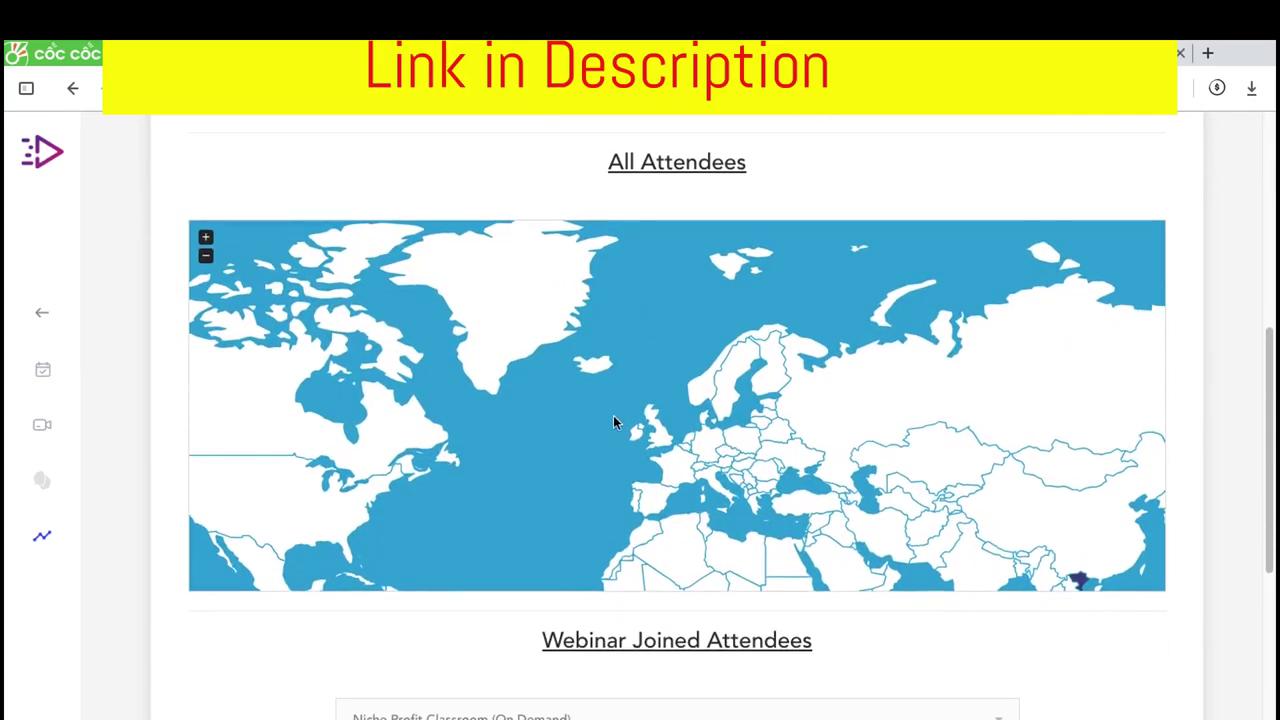
{"action": "scroll", "coordinate": [351, 648], "scroll_direction": "down", "scroll_amount": 3}
{"action": "scroll", "coordinate": [443, 434], "scroll_direction": "down", "scroll_amount": 2}
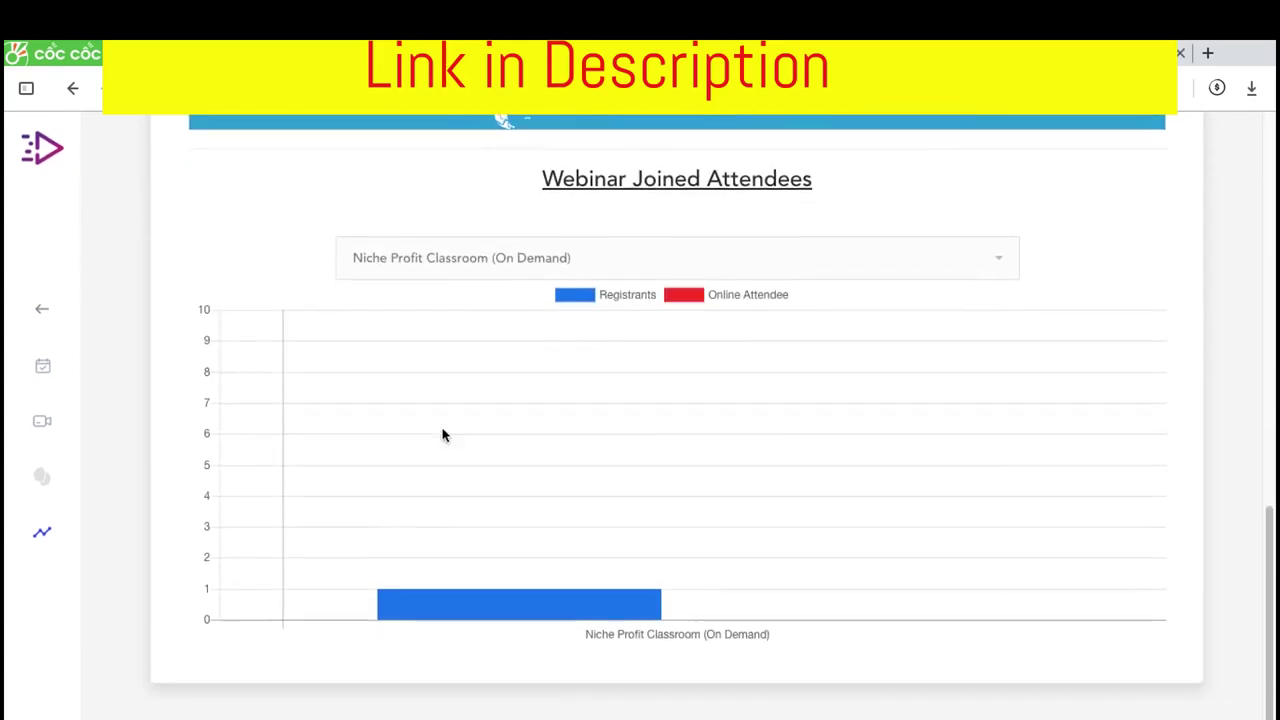
{"action": "scroll", "coordinate": [369, 491], "scroll_direction": "up", "scroll_amount": 2}
{"action": "scroll", "coordinate": [368, 492], "scroll_direction": "up", "scroll_amount": 1}
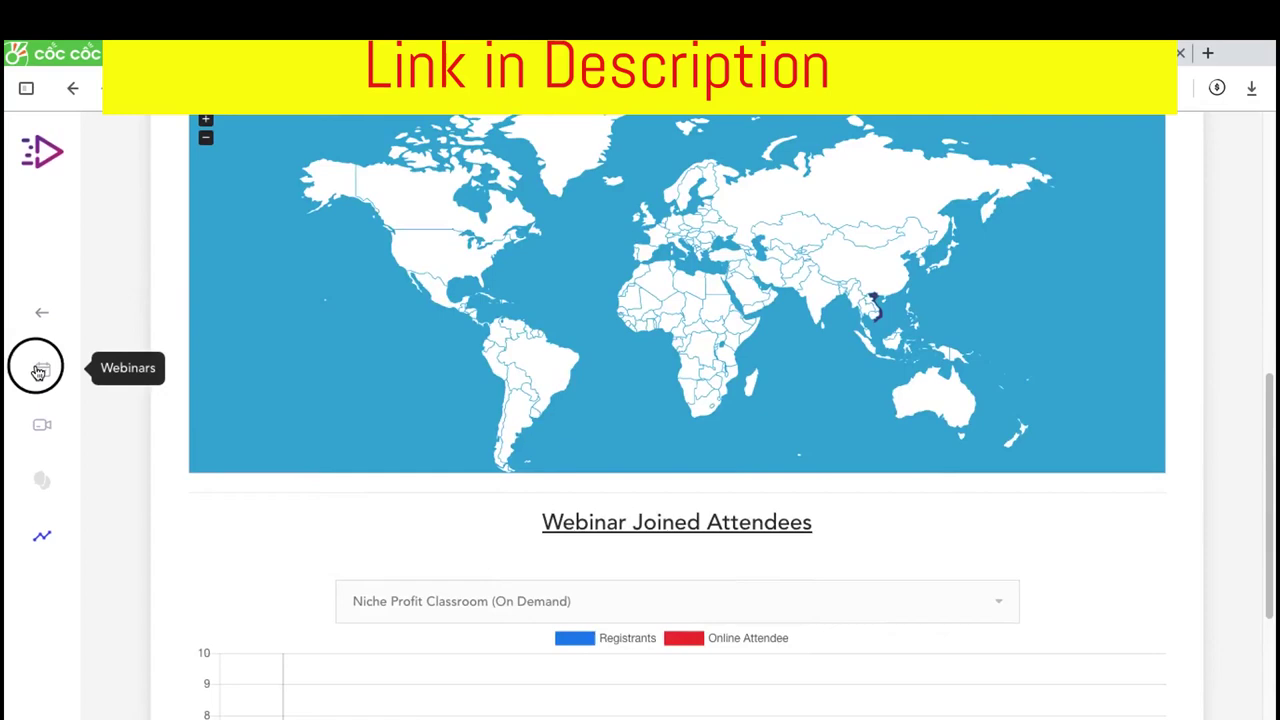
{"action": "scroll", "coordinate": [253, 343], "scroll_direction": "up", "scroll_amount": 1}
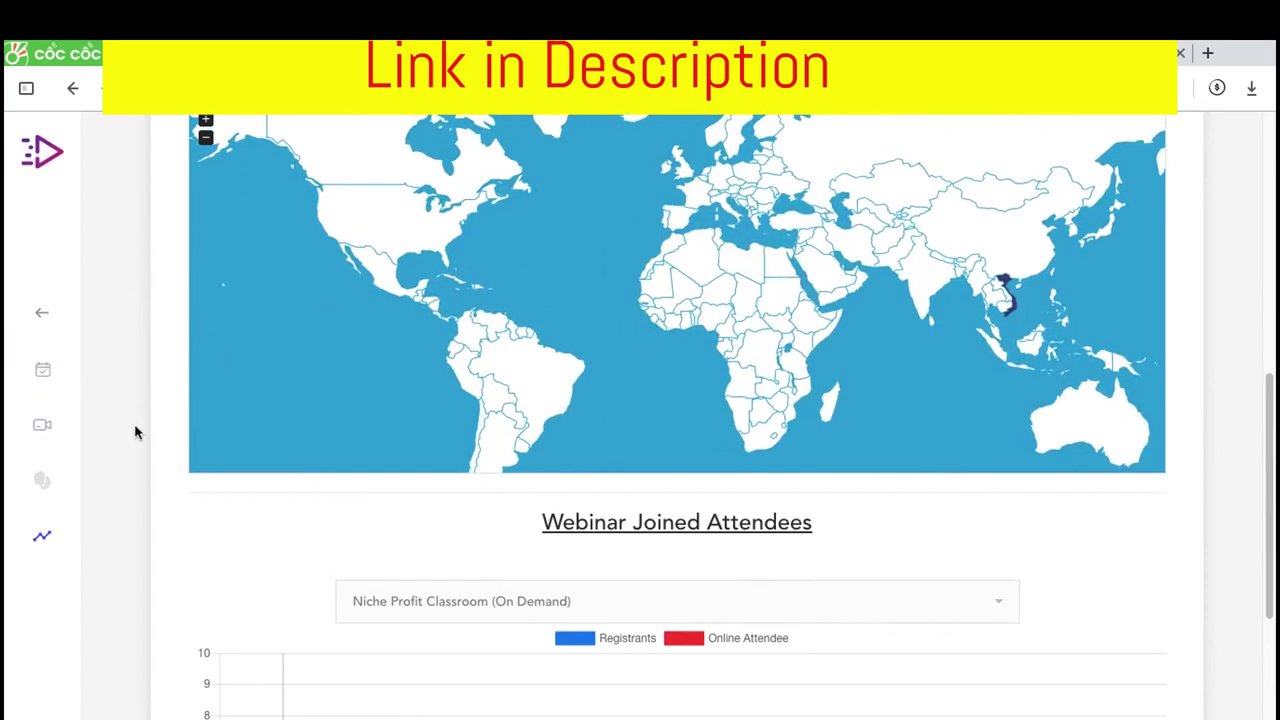
{"action": "scroll", "coordinate": [134, 432], "scroll_direction": "up", "scroll_amount": 1}
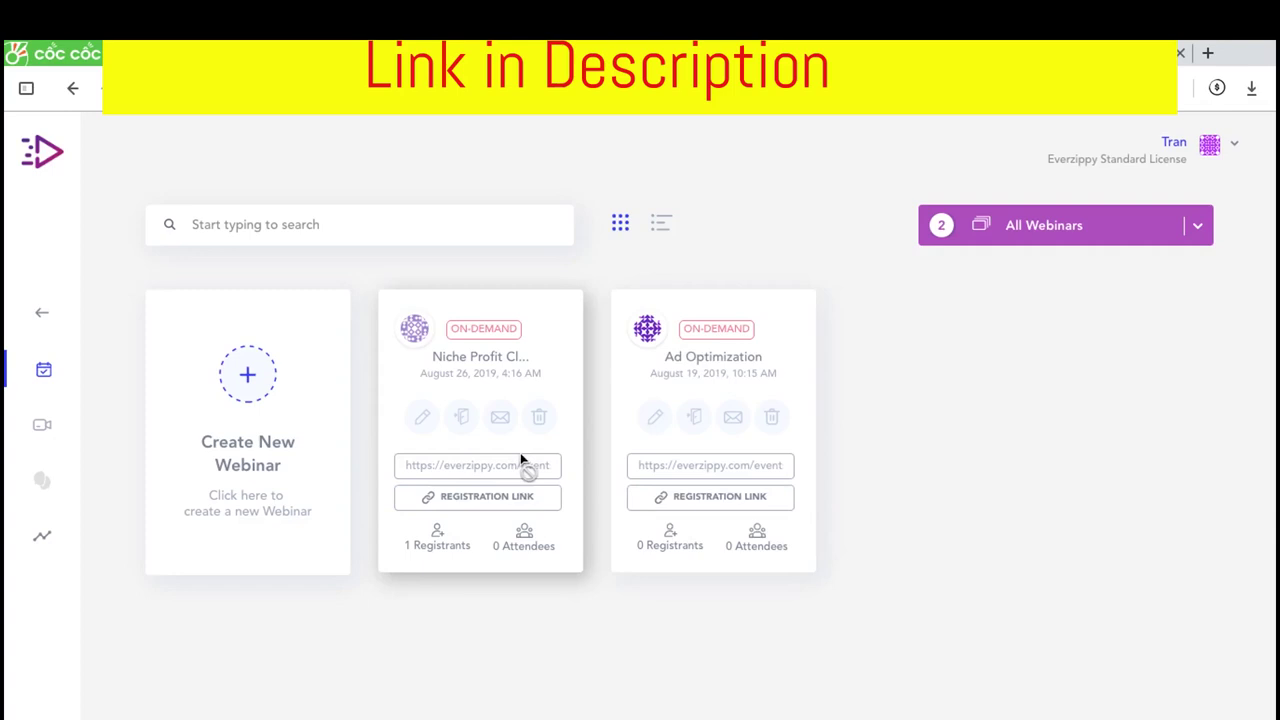
Open the All Webinars type filter and close it without changing the selection
{"action": "left_click", "coordinate": [1208, 231]}
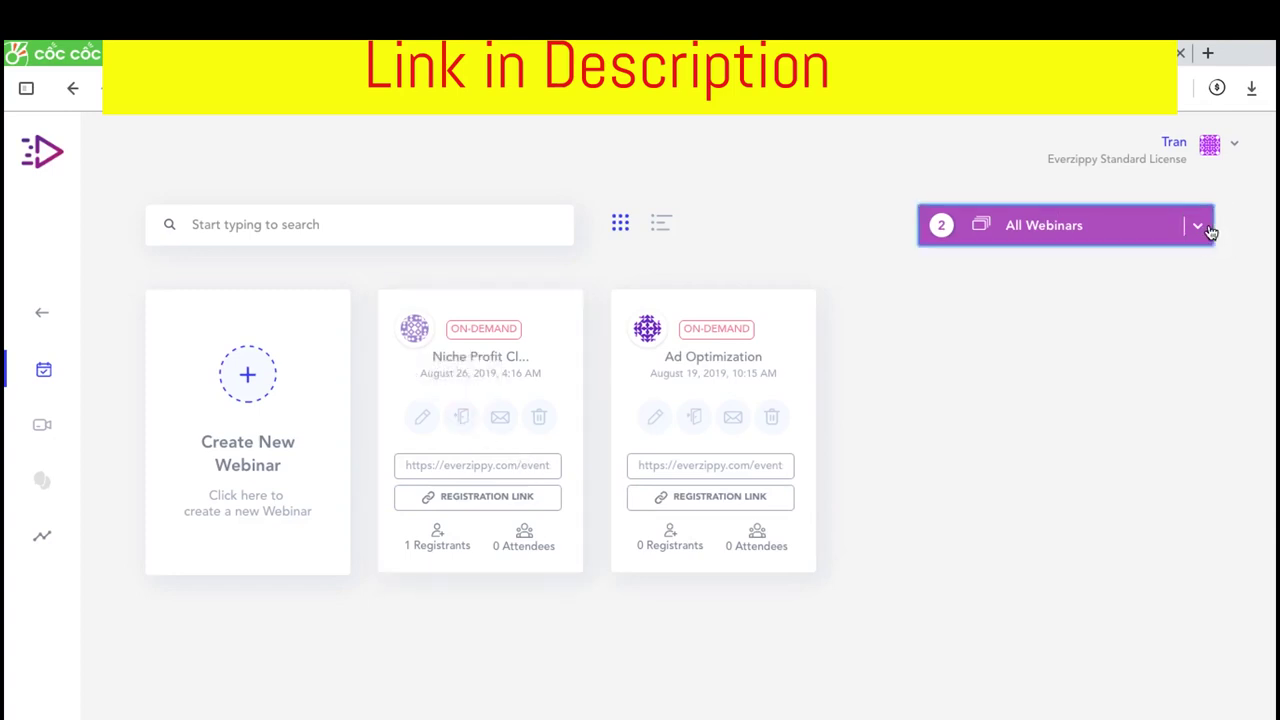
{"action": "left_click", "coordinate": [928, 593]}
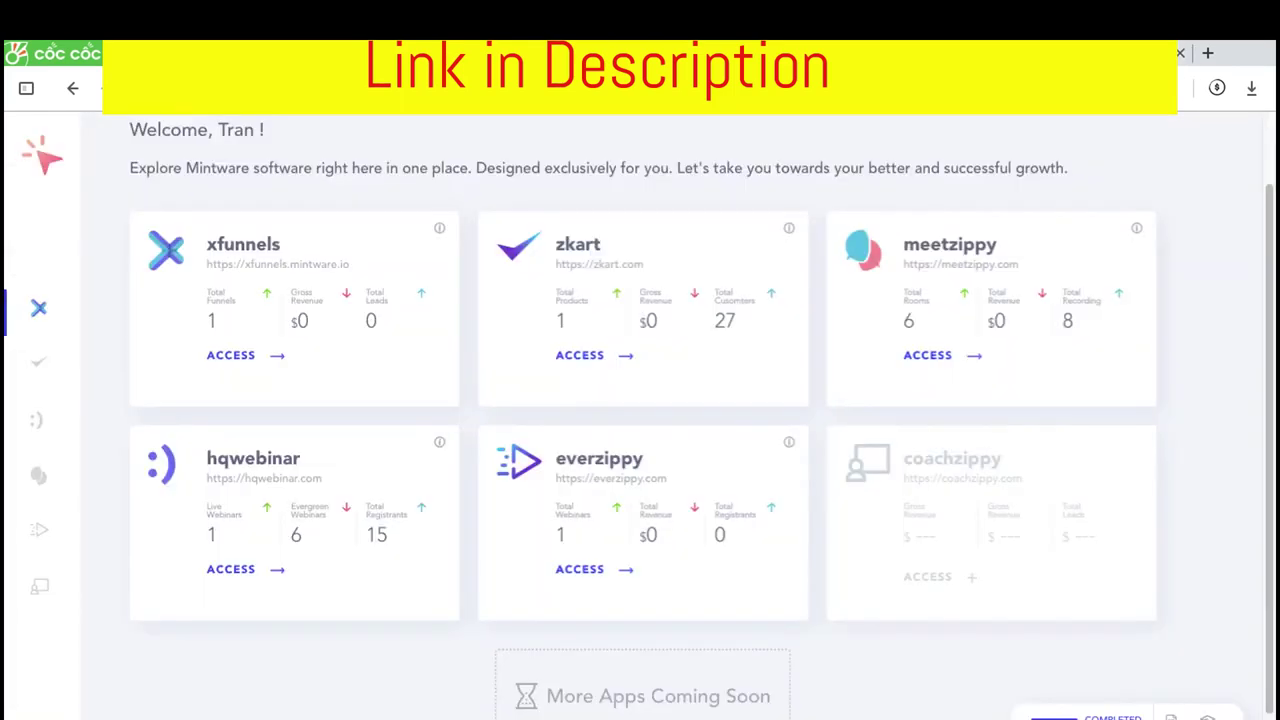
Scroll the EverZippy review down to the Funnels of Everzippy pricing, showing OTO 3 Livezippy at $49–$149
{"action": "scroll", "coordinate": [510, 250], "scroll_direction": "down", "scroll_amount": 1}
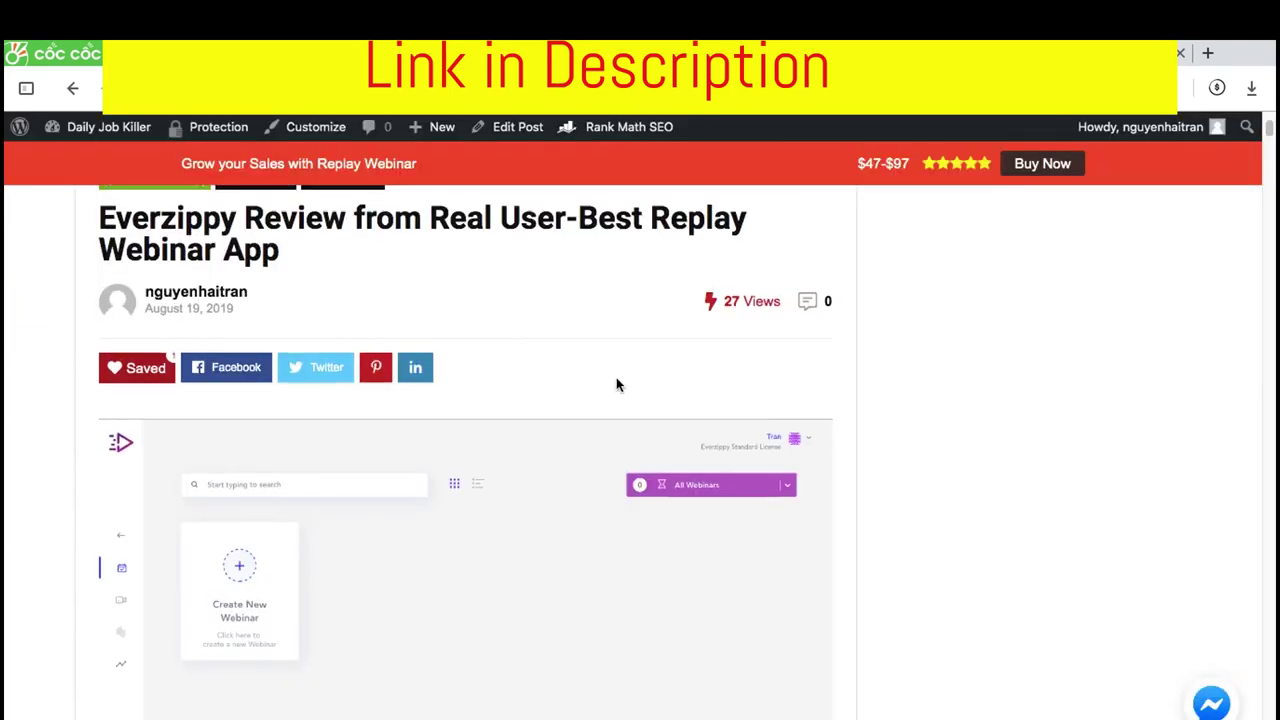
{"action": "scroll", "coordinate": [614, 380], "scroll_direction": "down", "scroll_amount": 3}
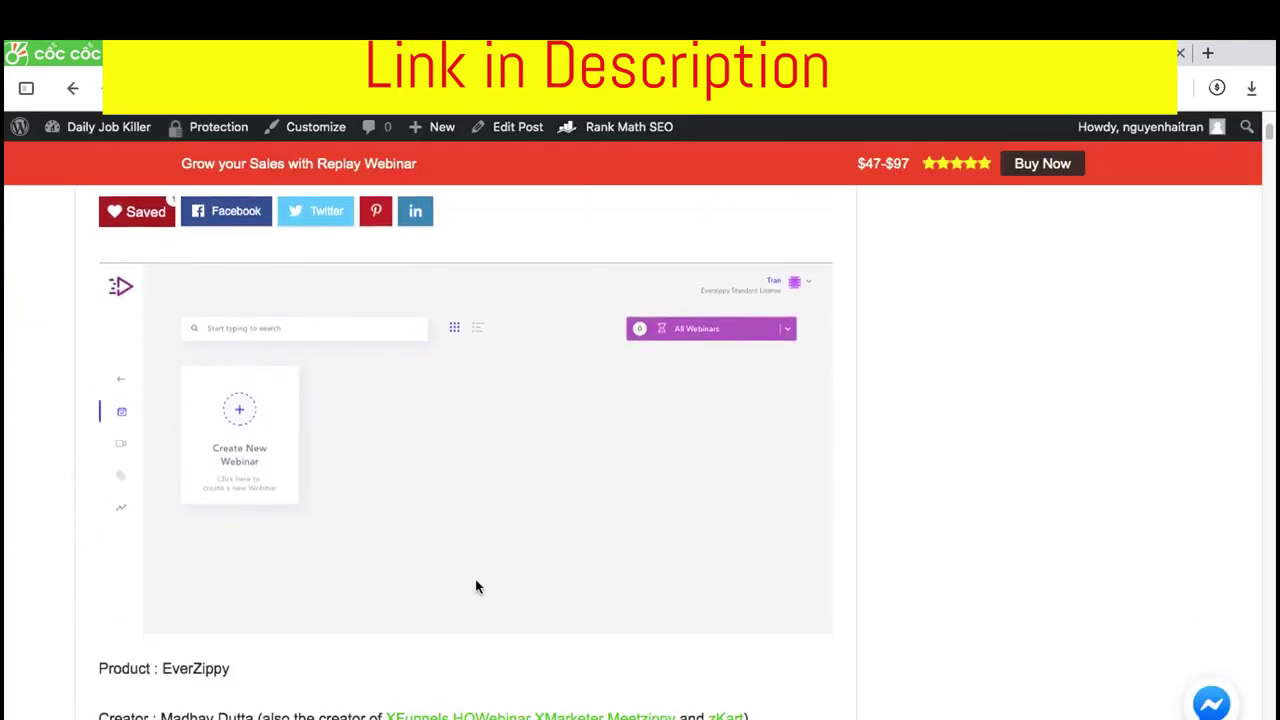
{"action": "scroll", "coordinate": [476, 587], "scroll_direction": "down", "scroll_amount": 10}
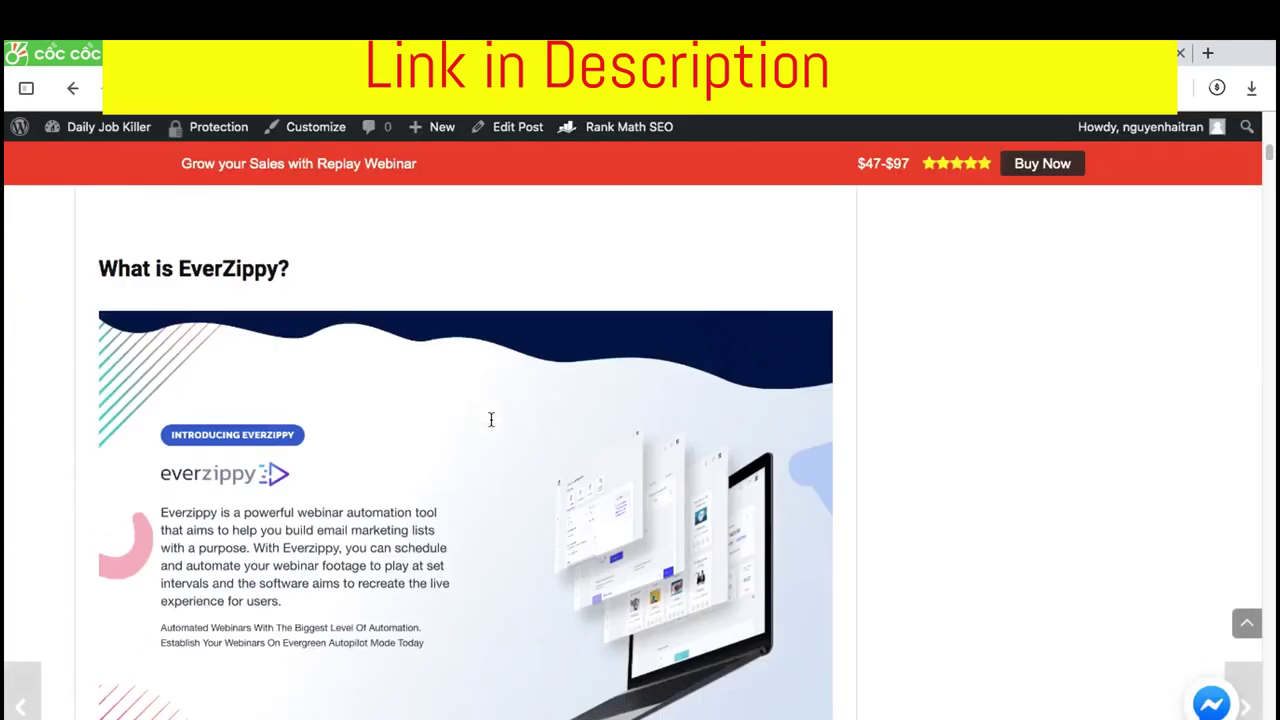
{"action": "scroll", "coordinate": [490, 419], "scroll_direction": "down", "scroll_amount": 20}
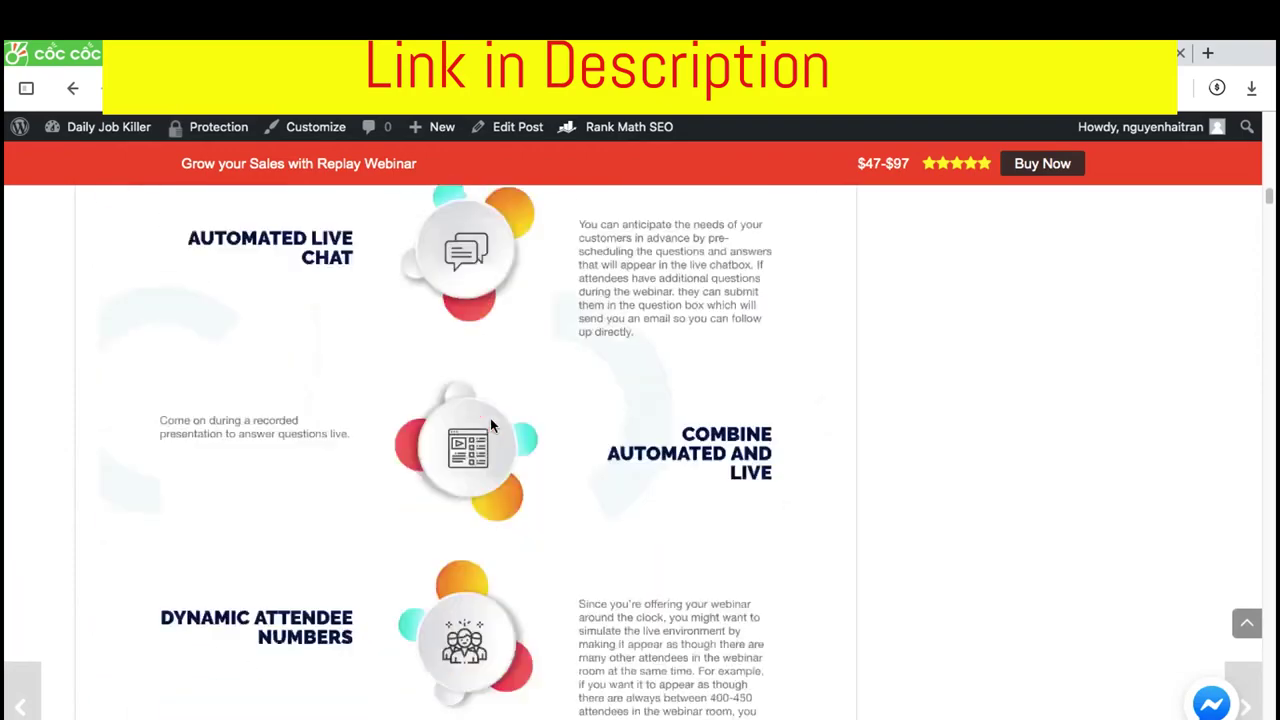
{"action": "scroll", "coordinate": [490, 425], "scroll_direction": "down", "scroll_amount": 20}
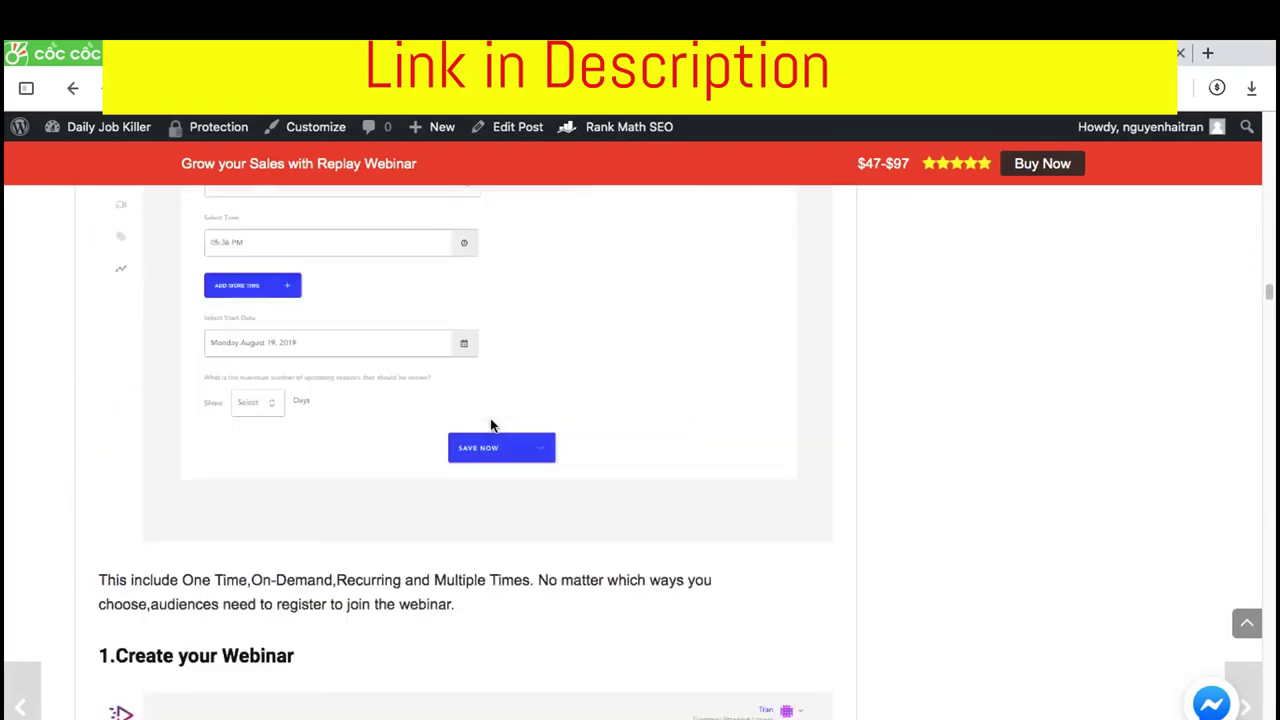
{"action": "scroll", "coordinate": [490, 425], "scroll_direction": "down", "scroll_amount": 20}
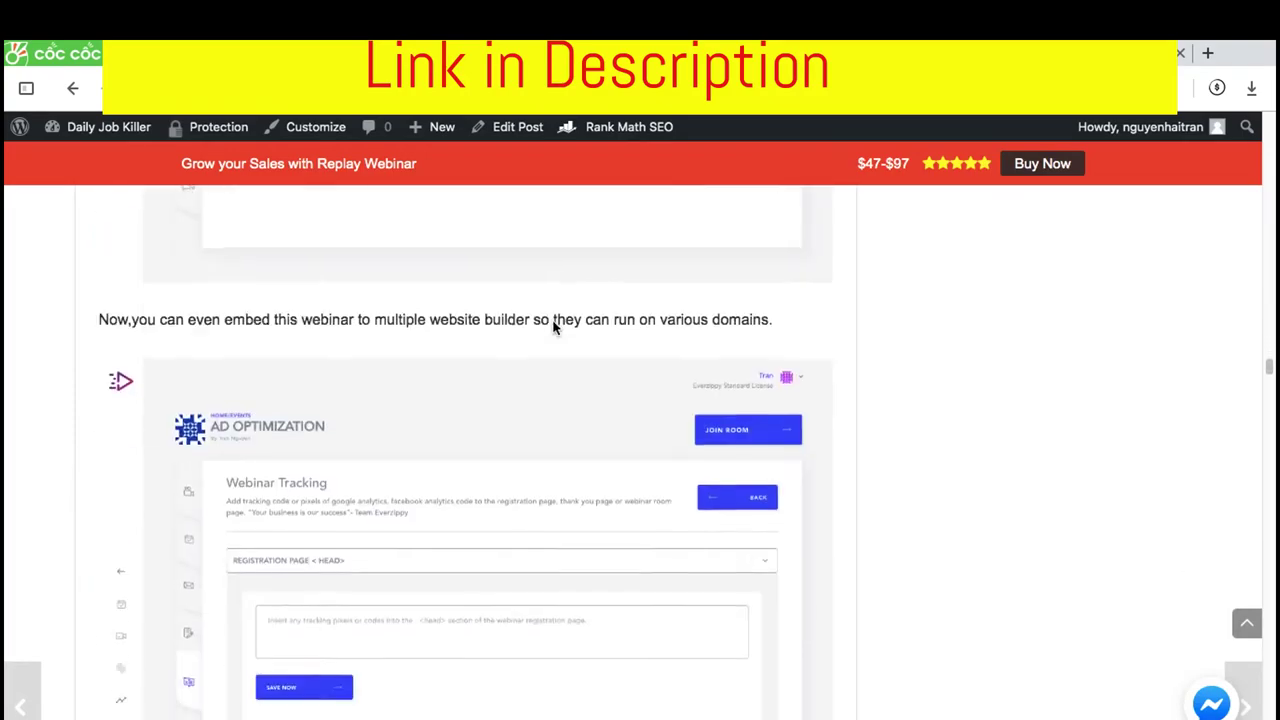
{"action": "scroll", "coordinate": [553, 327], "scroll_direction": "down", "scroll_amount": 20}
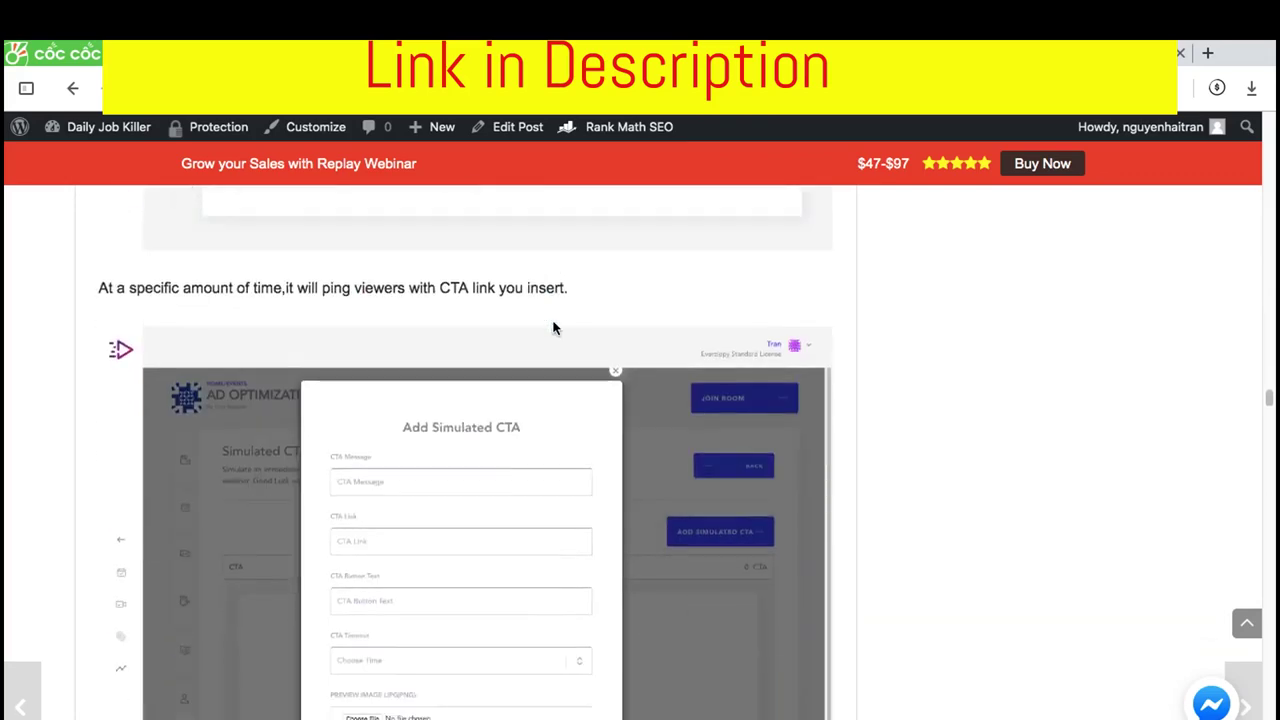
{"action": "scroll", "coordinate": [553, 327], "scroll_direction": "down", "scroll_amount": 20}
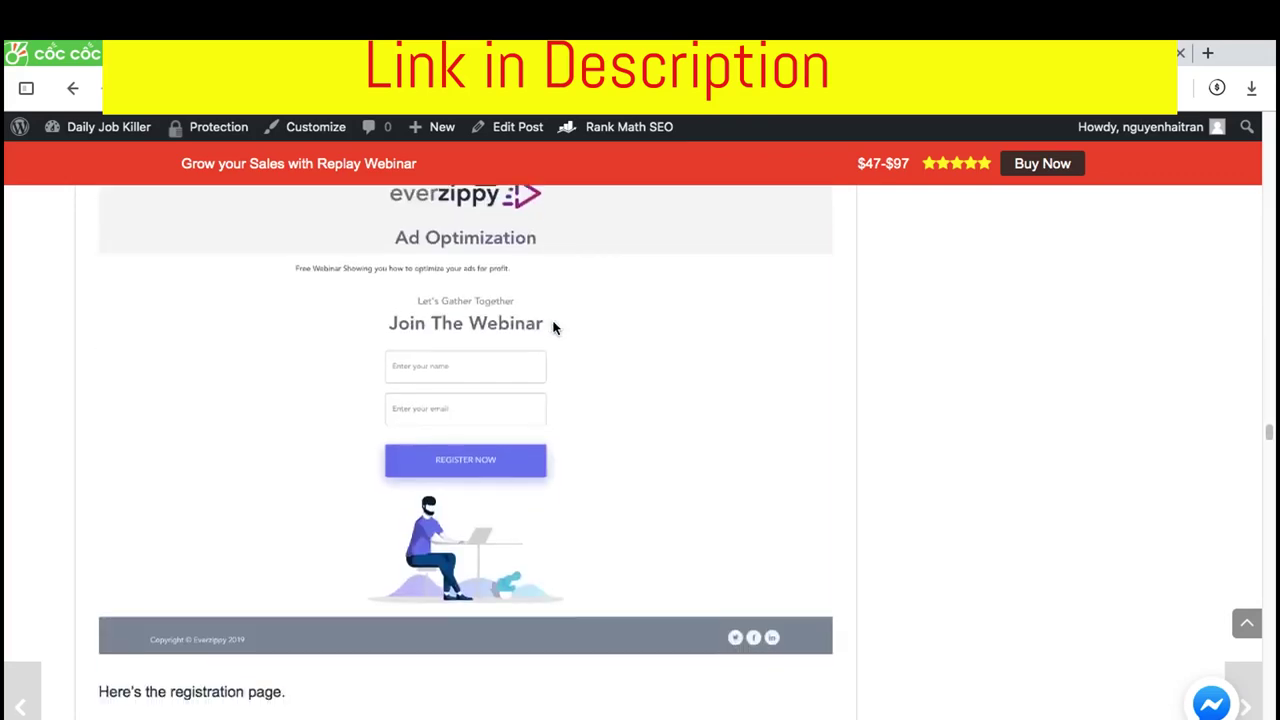
{"action": "scroll", "coordinate": [553, 327], "scroll_direction": "down", "scroll_amount": 20}
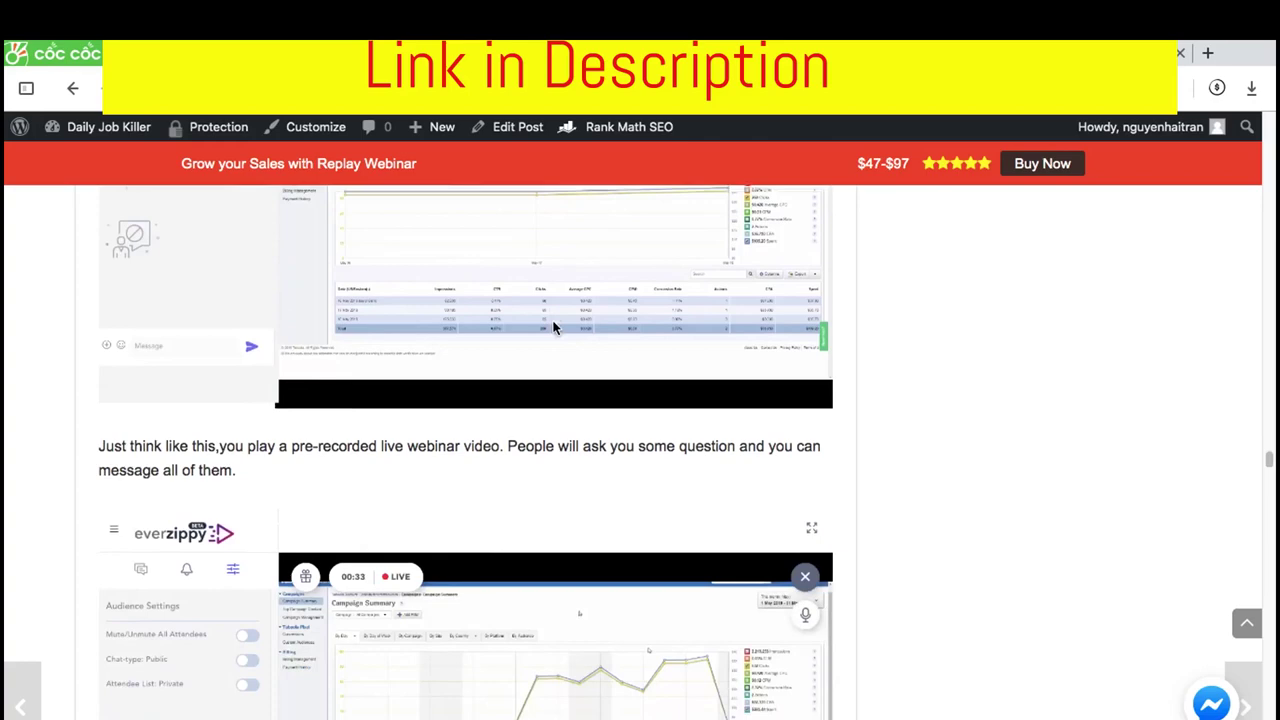
{"action": "scroll", "coordinate": [553, 327], "scroll_direction": "down", "scroll_amount": 10}
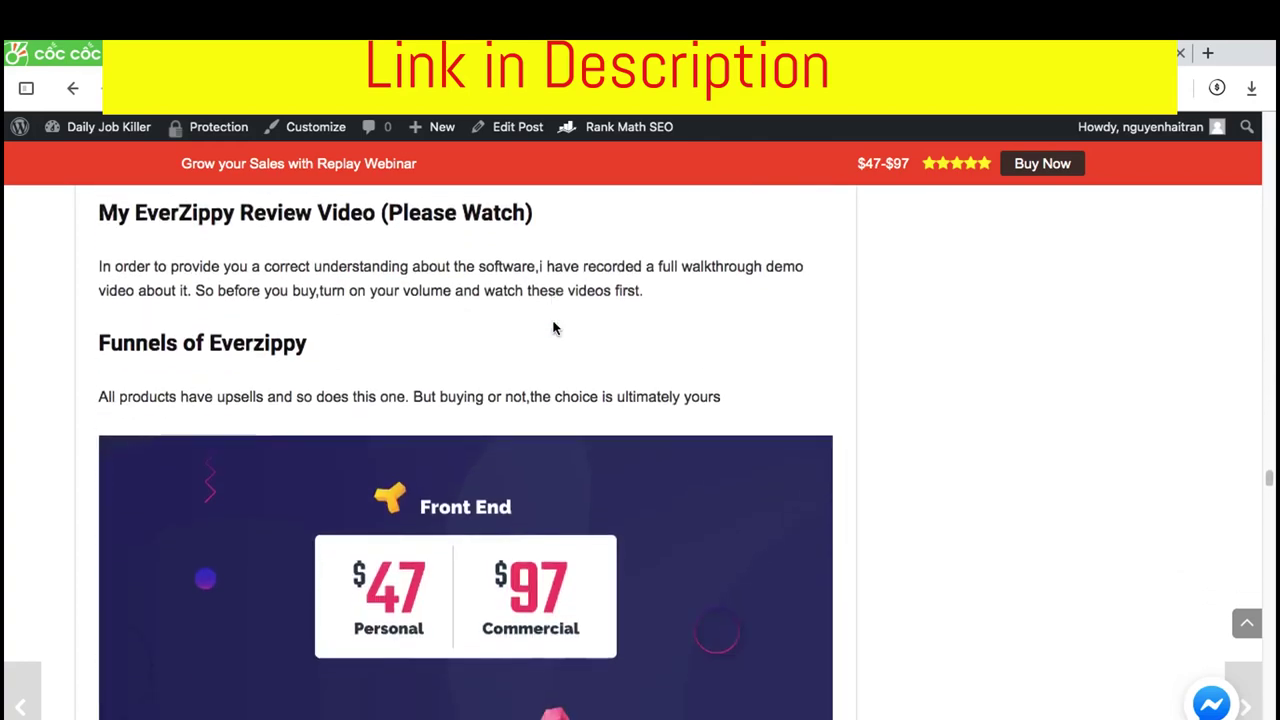
{"action": "scroll", "coordinate": [553, 327], "scroll_direction": "down", "scroll_amount": 8}
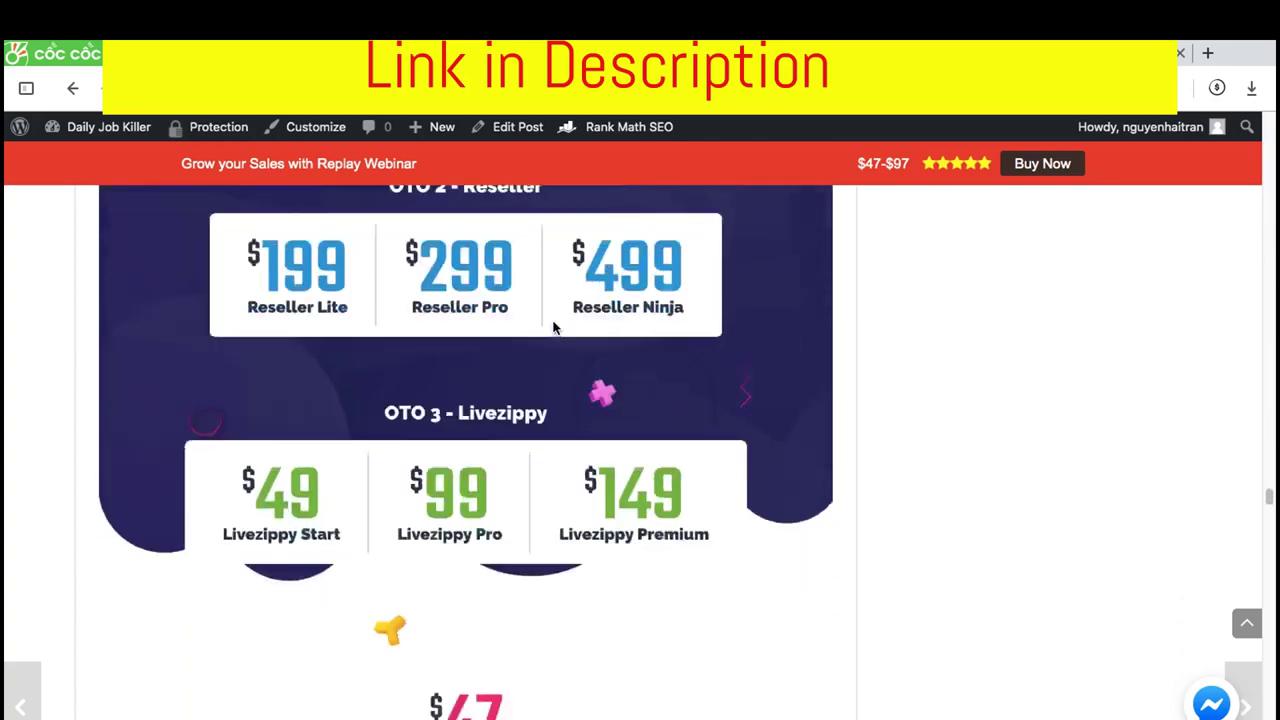
Scroll back up to the Front End pricing: $47 Personal and $97 Commercial, above OTO 1 Pro
{"action": "scroll", "coordinate": [553, 327], "scroll_direction": "down", "scroll_amount": 3}
{"action": "scroll", "coordinate": [553, 327], "scroll_direction": "up", "scroll_amount": 5}
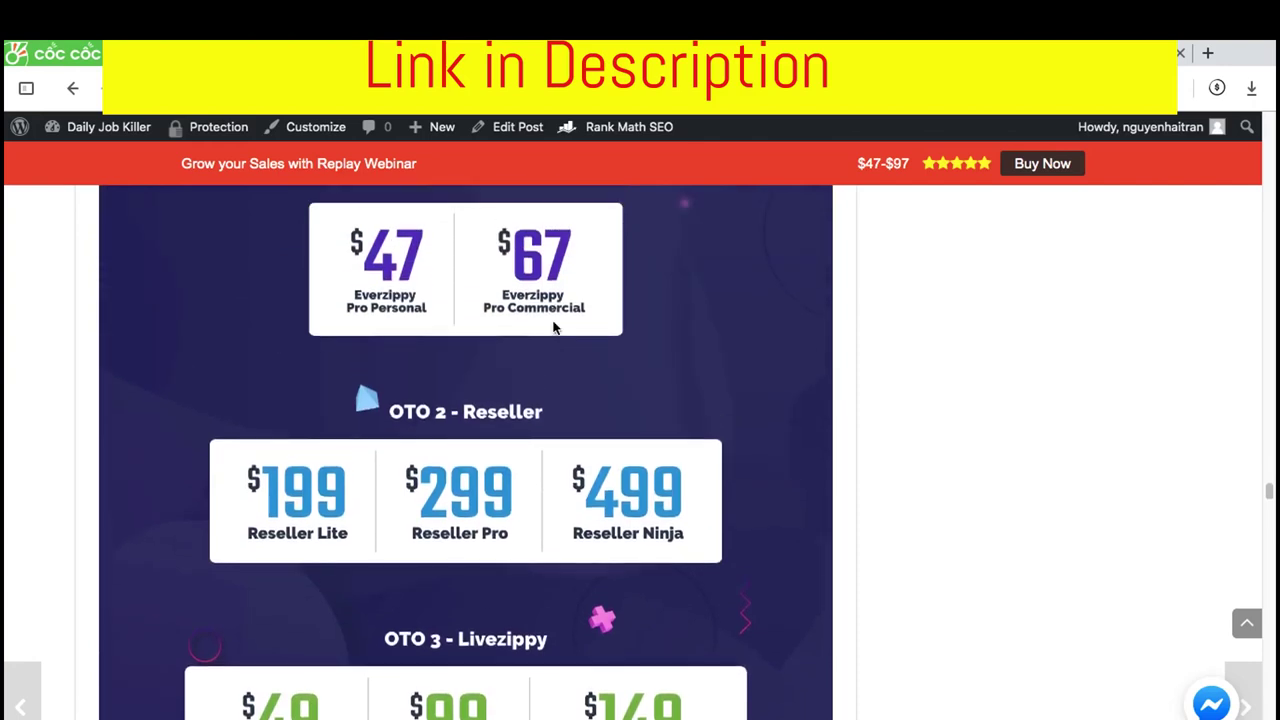
{"action": "scroll", "coordinate": [553, 327], "scroll_direction": "up", "scroll_amount": 2}
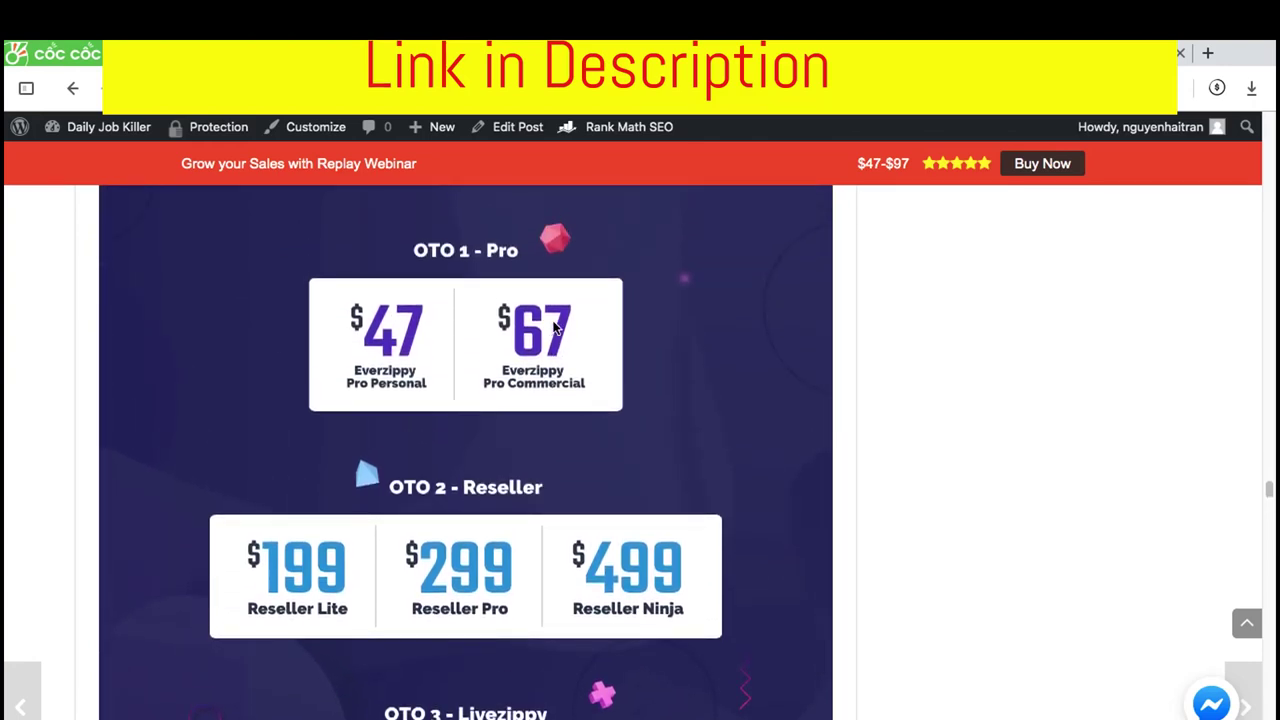
{"action": "scroll", "coordinate": [553, 327], "scroll_direction": "up", "scroll_amount": 3}
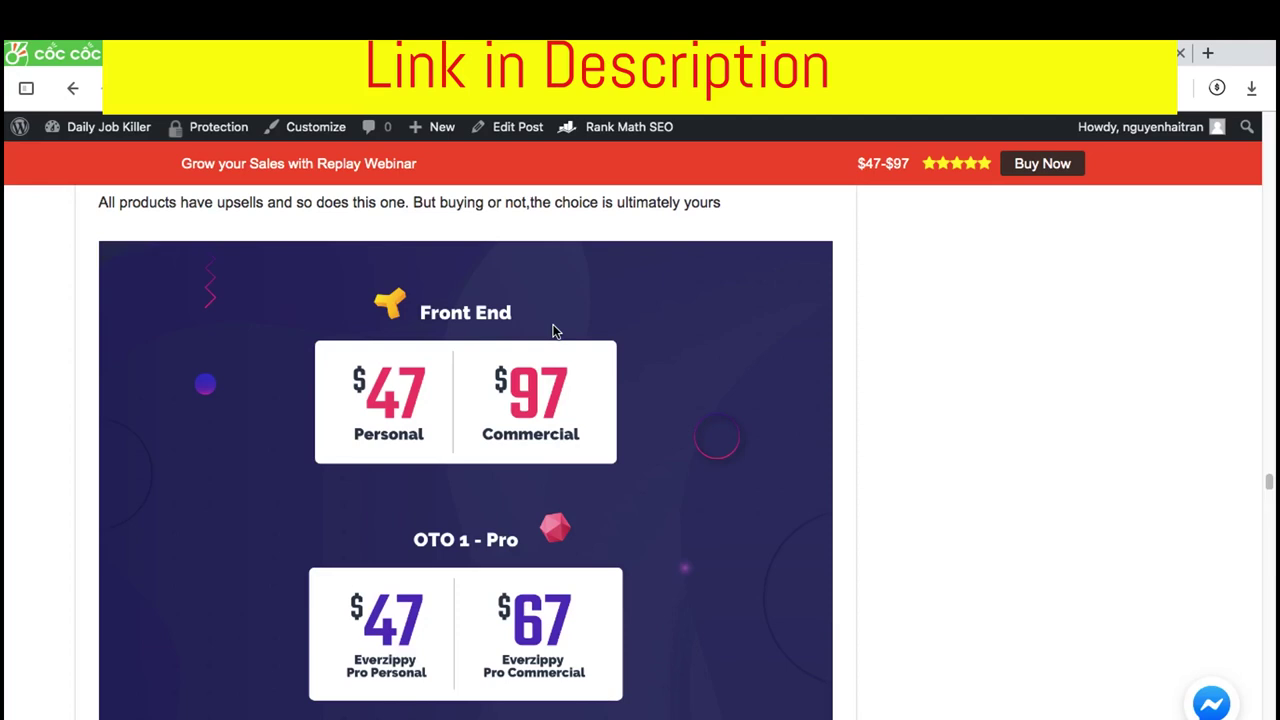
Bring the OTO 2 Reseller tiers ($199 Lite, $299 Pro, $499 Ninja) and OTO 3 Livezippy into view
{"action": "scroll", "coordinate": [556, 331], "scroll_direction": "down", "scroll_amount": 5}
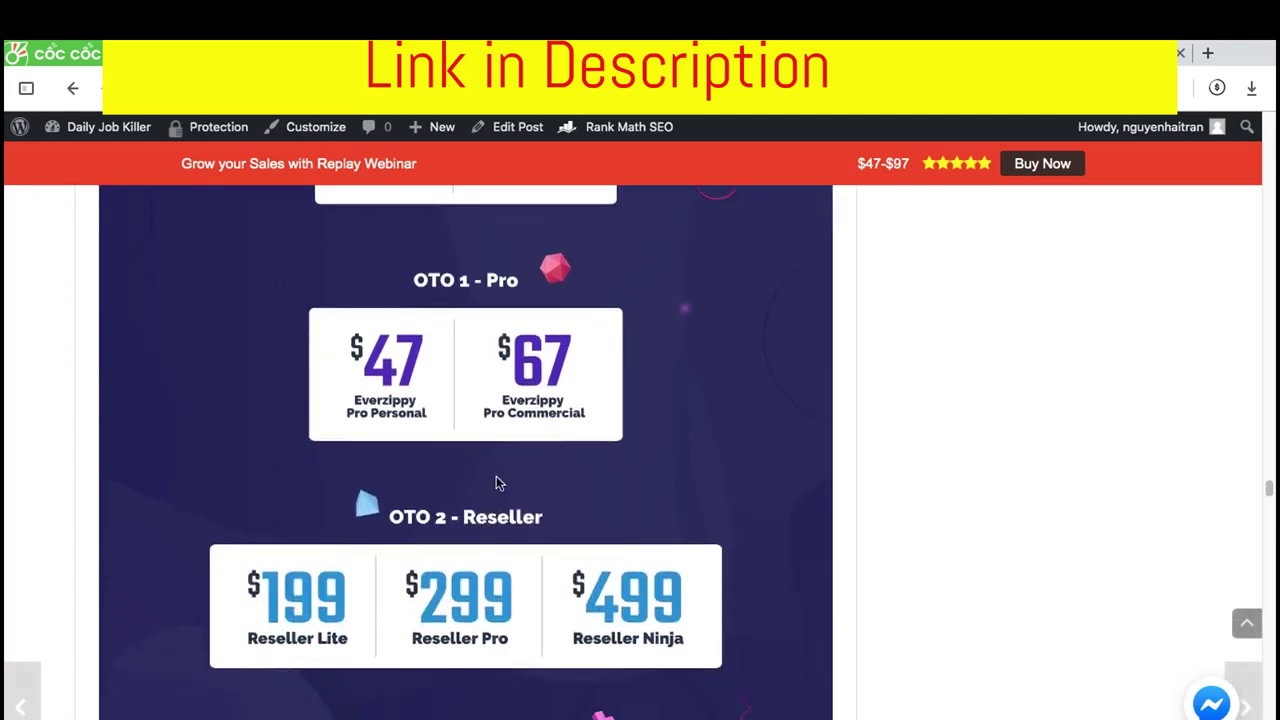
{"action": "scroll", "coordinate": [496, 476], "scroll_direction": "up", "scroll_amount": 1}
{"action": "scroll", "coordinate": [535, 395], "scroll_direction": "down", "scroll_amount": 5}
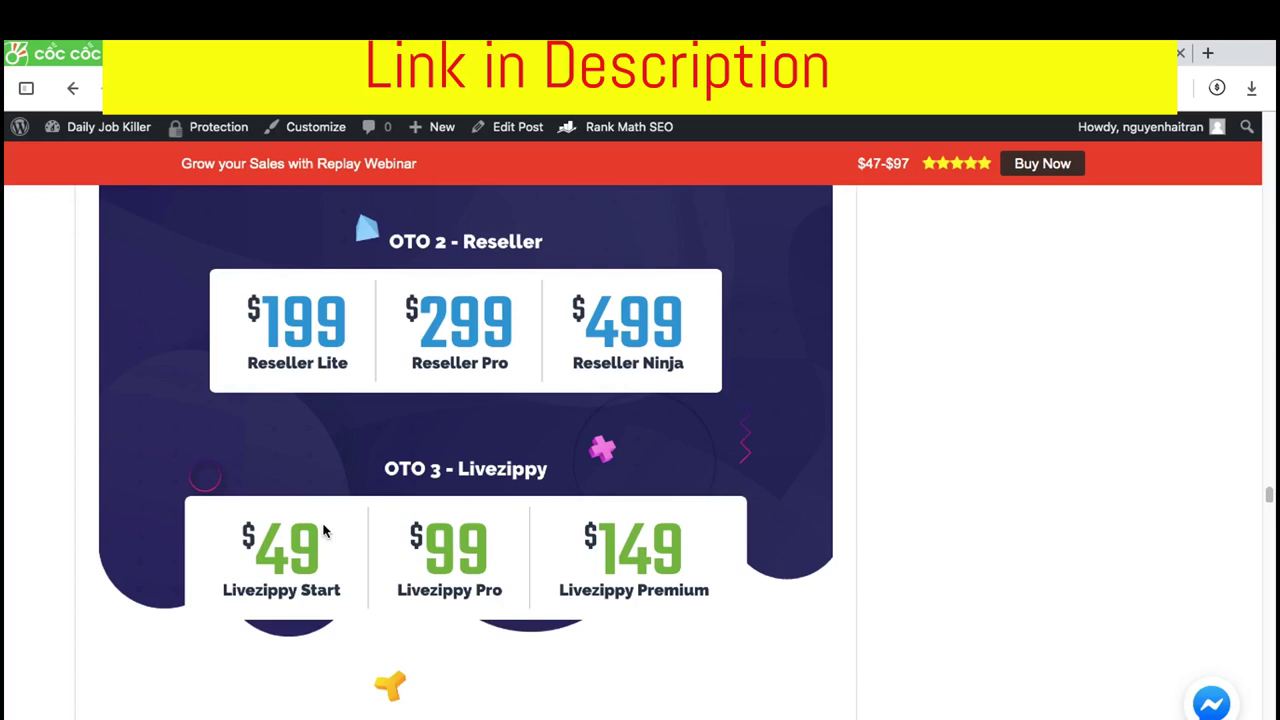
Scroll past Social Suite Pro and Facebook Ads Tracking to the Bonus From Me section with WP Image Editor ($127)
{"action": "scroll", "coordinate": [323, 531], "scroll_direction": "down", "scroll_amount": 3}
{"action": "scroll", "coordinate": [372, 490], "scroll_direction": "down", "scroll_amount": 1}
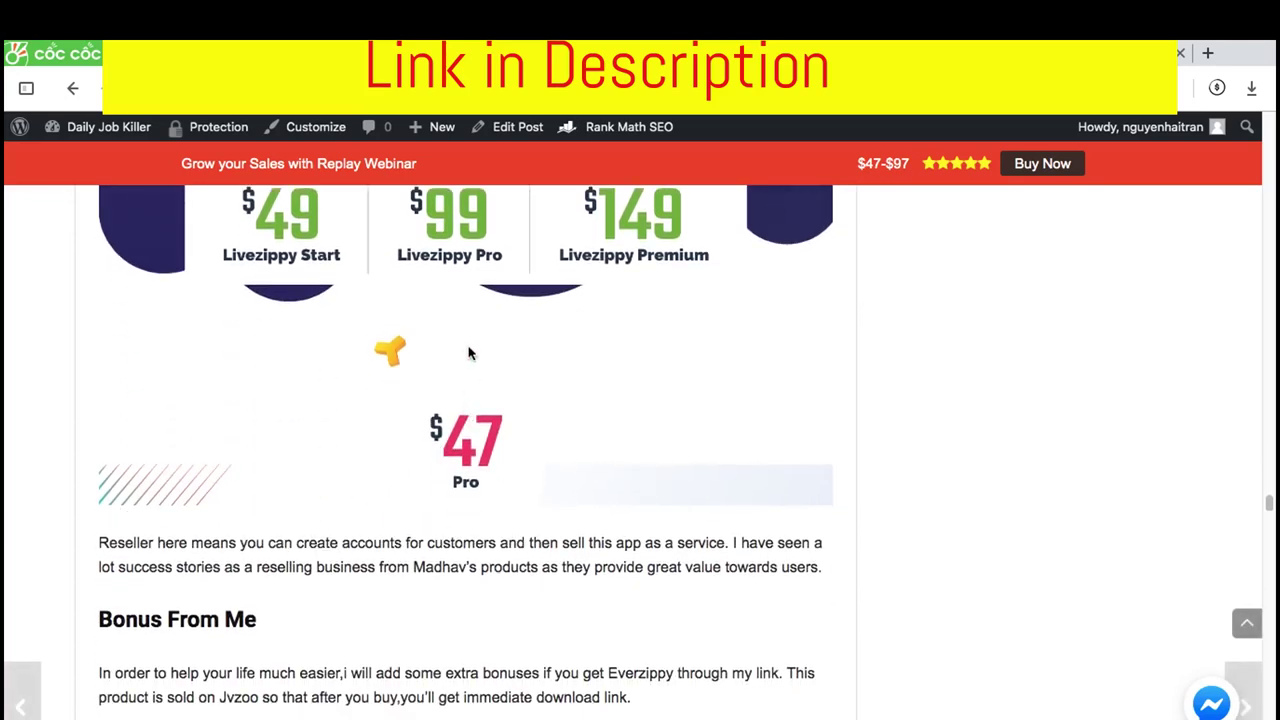
{"action": "scroll", "coordinate": [469, 353], "scroll_direction": "down", "scroll_amount": 10}
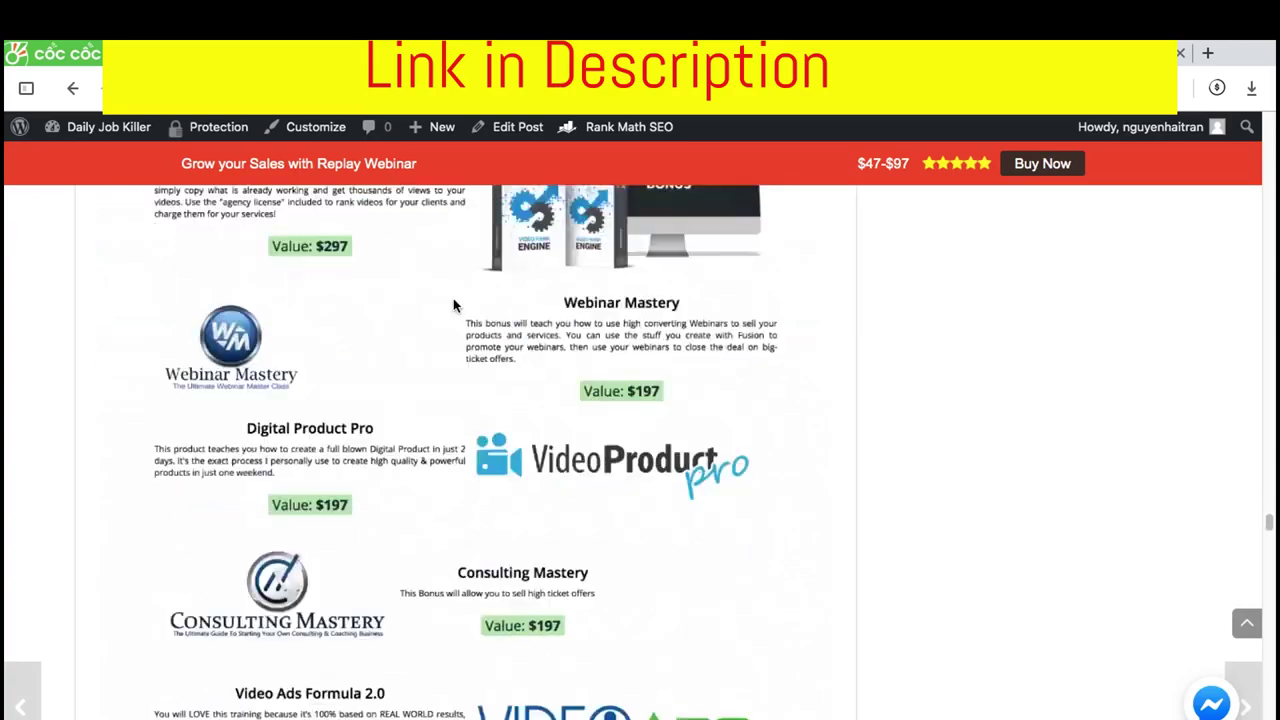
{"action": "scroll", "coordinate": [455, 298], "scroll_direction": "down", "scroll_amount": 20}
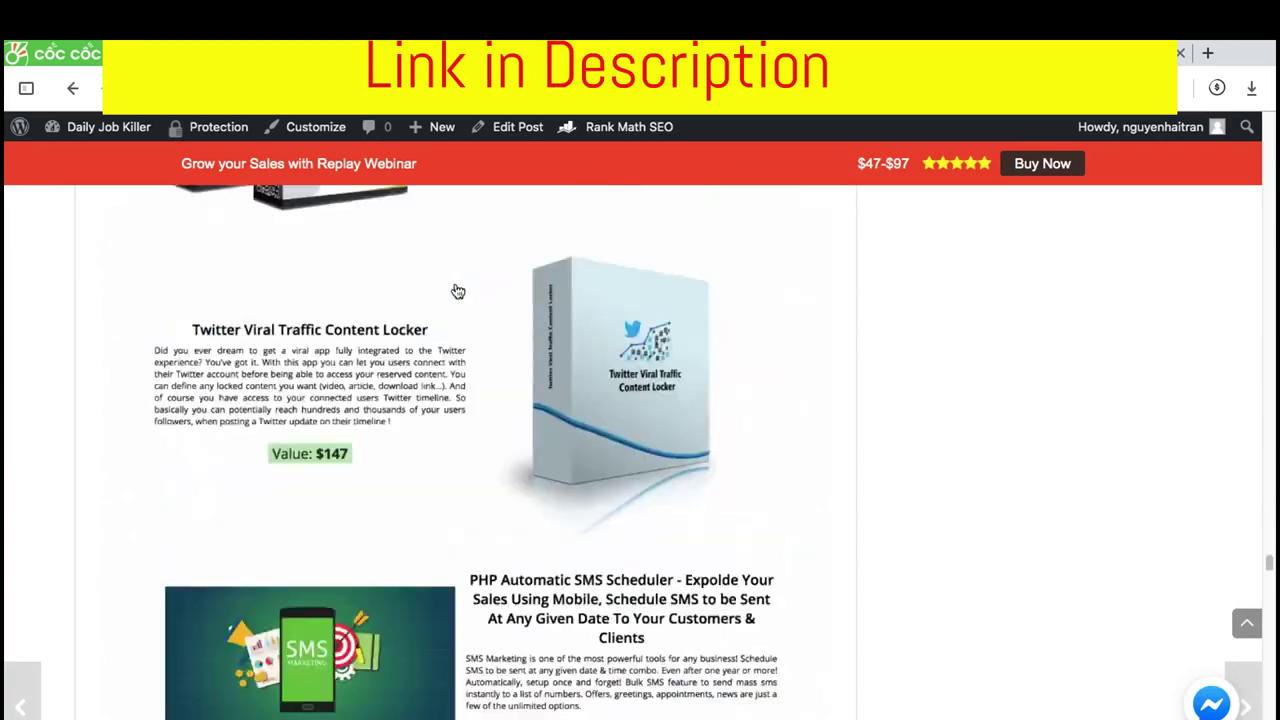
{"action": "scroll", "coordinate": [458, 291], "scroll_direction": "up", "scroll_amount": 2}
{"action": "scroll", "coordinate": [551, 290], "scroll_direction": "down", "scroll_amount": 15}
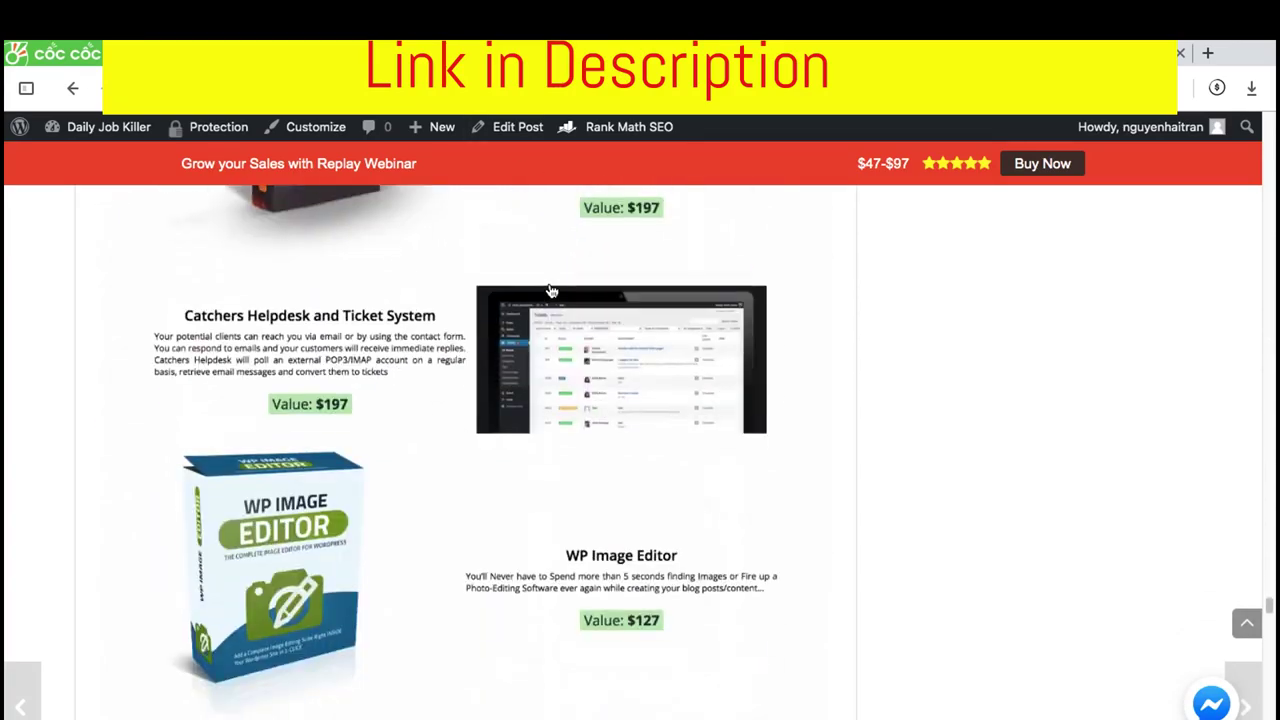
{"action": "scroll", "coordinate": [551, 290], "scroll_direction": "down", "scroll_amount": 20}
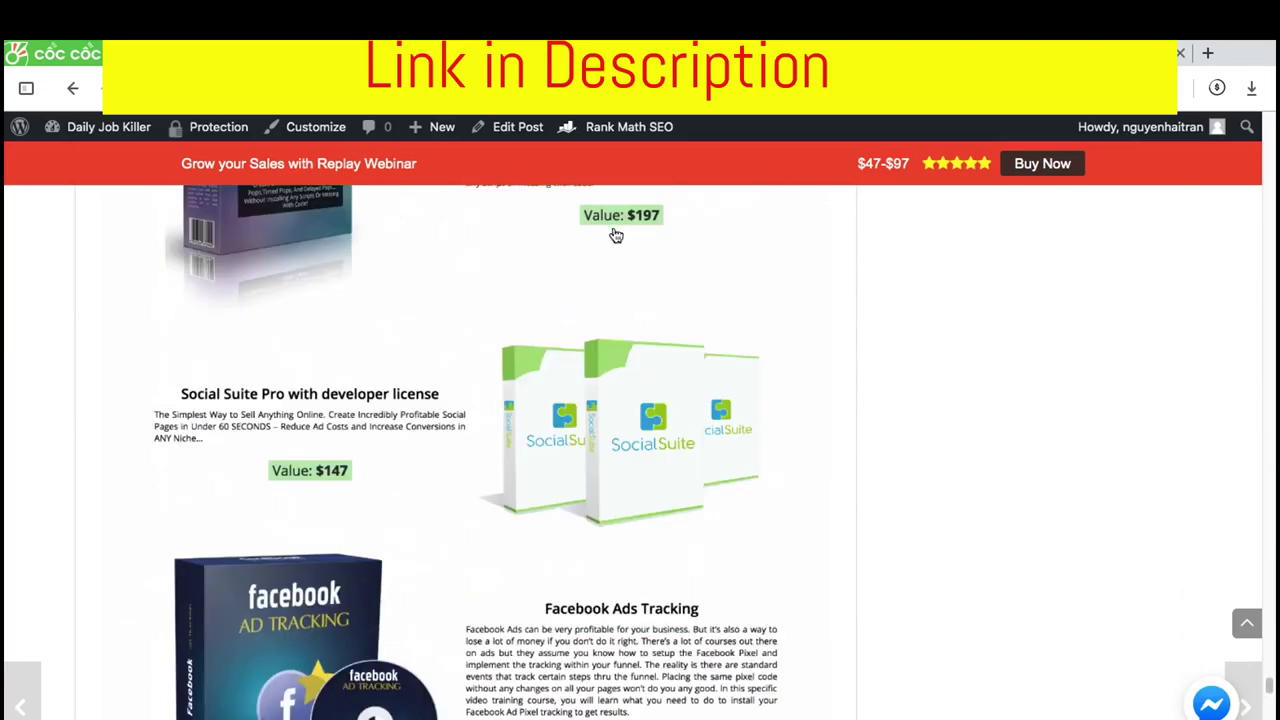
{"action": "scroll", "coordinate": [616, 235], "scroll_direction": "down", "scroll_amount": 15}
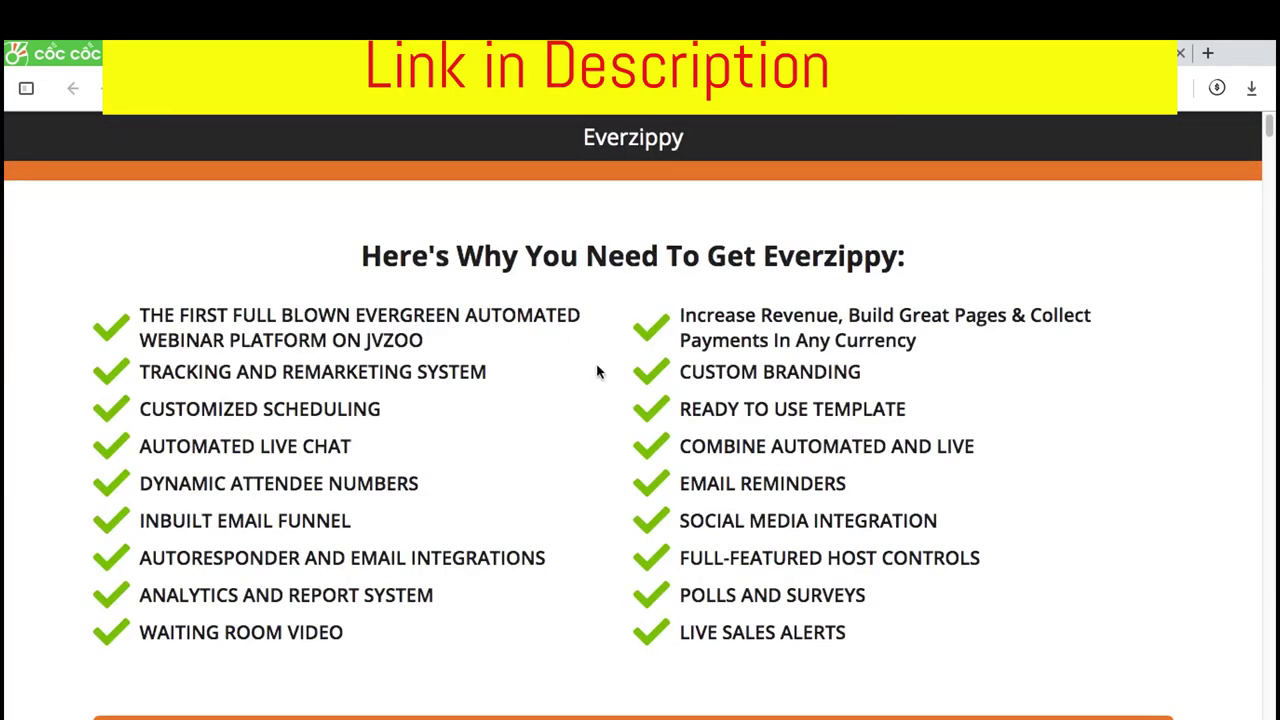
Browse the bonus page's feature checklist and the first free bonuses
{"action": "scroll", "coordinate": [600, 355], "scroll_direction": "down", "scroll_amount": 3}
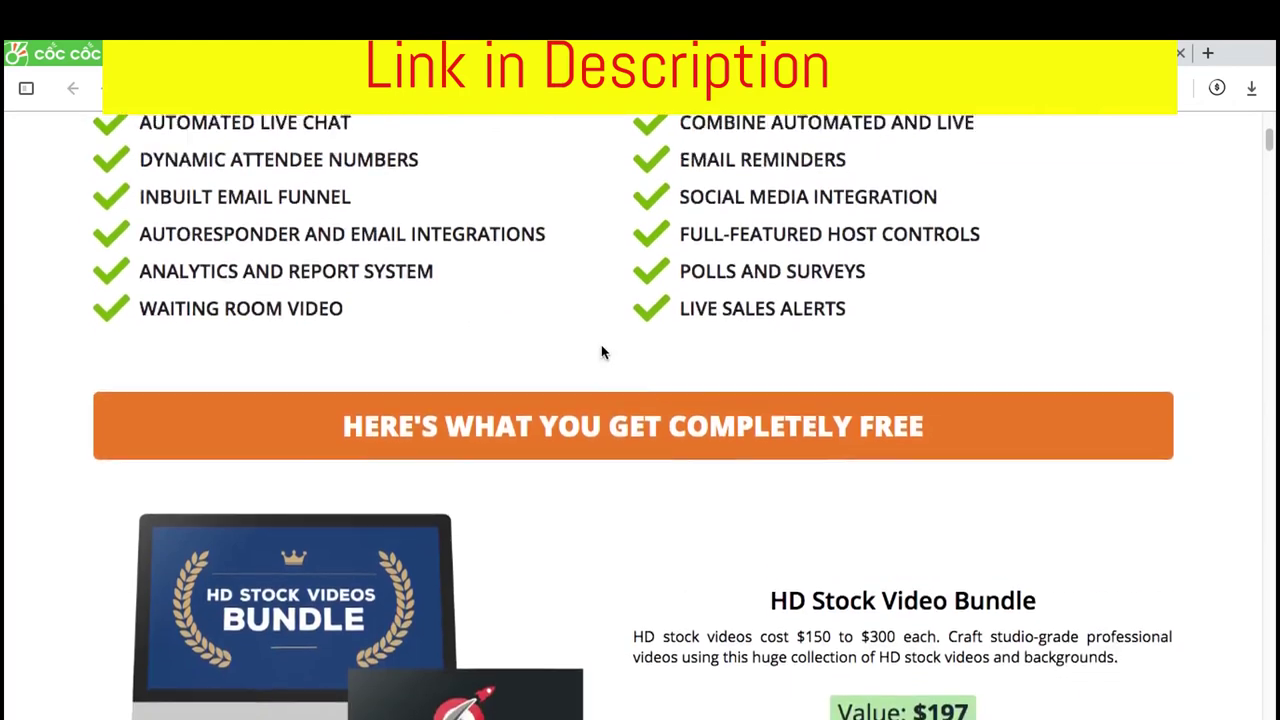
{"action": "scroll", "coordinate": [602, 350], "scroll_direction": "up", "scroll_amount": 3}
{"action": "scroll", "coordinate": [602, 348], "scroll_direction": "down", "scroll_amount": 2}
{"action": "scroll", "coordinate": [602, 347], "scroll_direction": "up", "scroll_amount": 1}
{"action": "scroll", "coordinate": [602, 345], "scroll_direction": "down", "scroll_amount": 3}
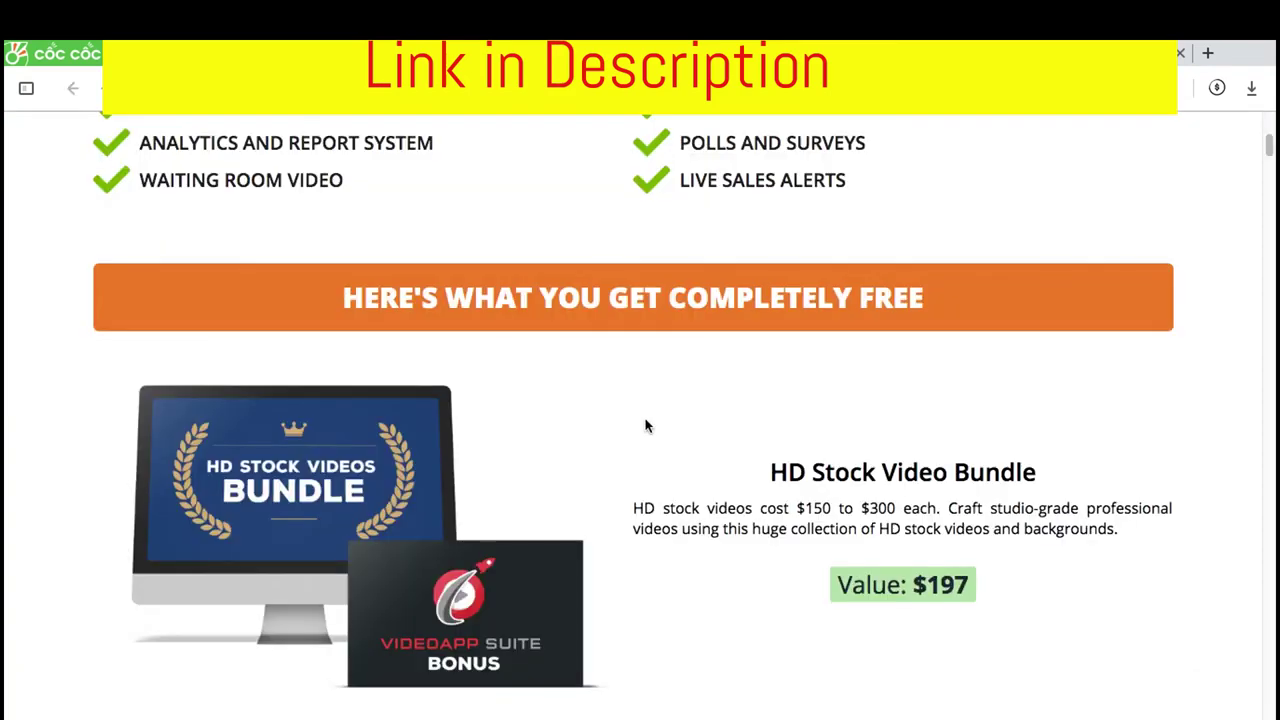
{"action": "scroll", "coordinate": [645, 420], "scroll_direction": "down", "scroll_amount": 2}
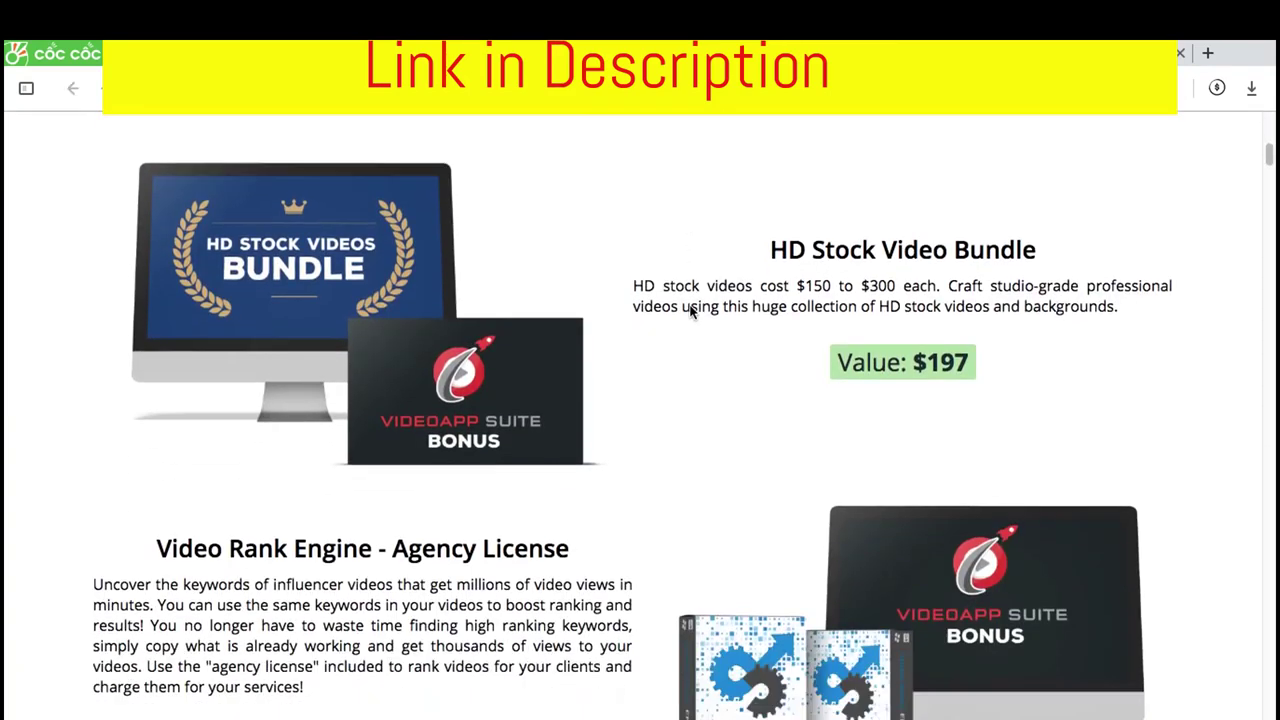
{"action": "scroll", "coordinate": [689, 305], "scroll_direction": "down", "scroll_amount": 2}
{"action": "scroll", "coordinate": [689, 303], "scroll_direction": "up", "scroll_amount": 5}
{"action": "scroll", "coordinate": [689, 303], "scroll_direction": "down", "scroll_amount": 1}
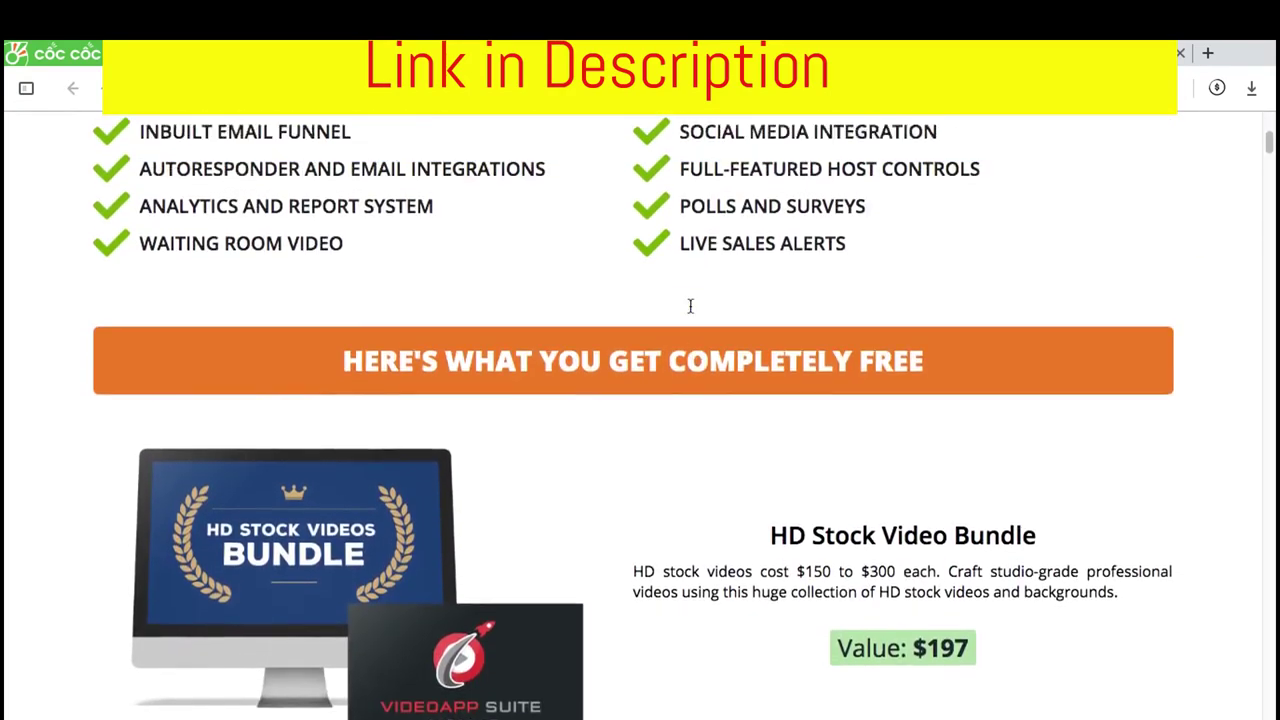
{"action": "scroll", "coordinate": [689, 305], "scroll_direction": "up", "scroll_amount": 2}
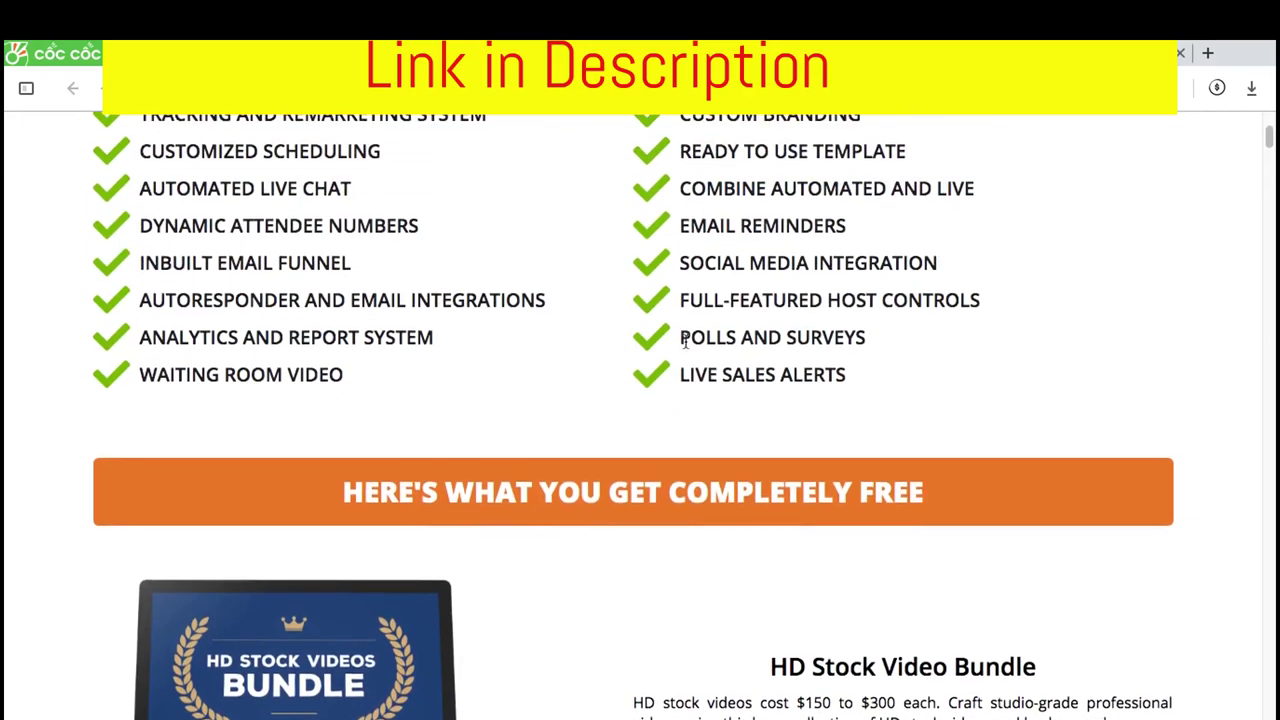
{"action": "scroll", "coordinate": [685, 342], "scroll_direction": "up", "scroll_amount": 2}
{"action": "scroll", "coordinate": [685, 342], "scroll_direction": "down", "scroll_amount": 6}
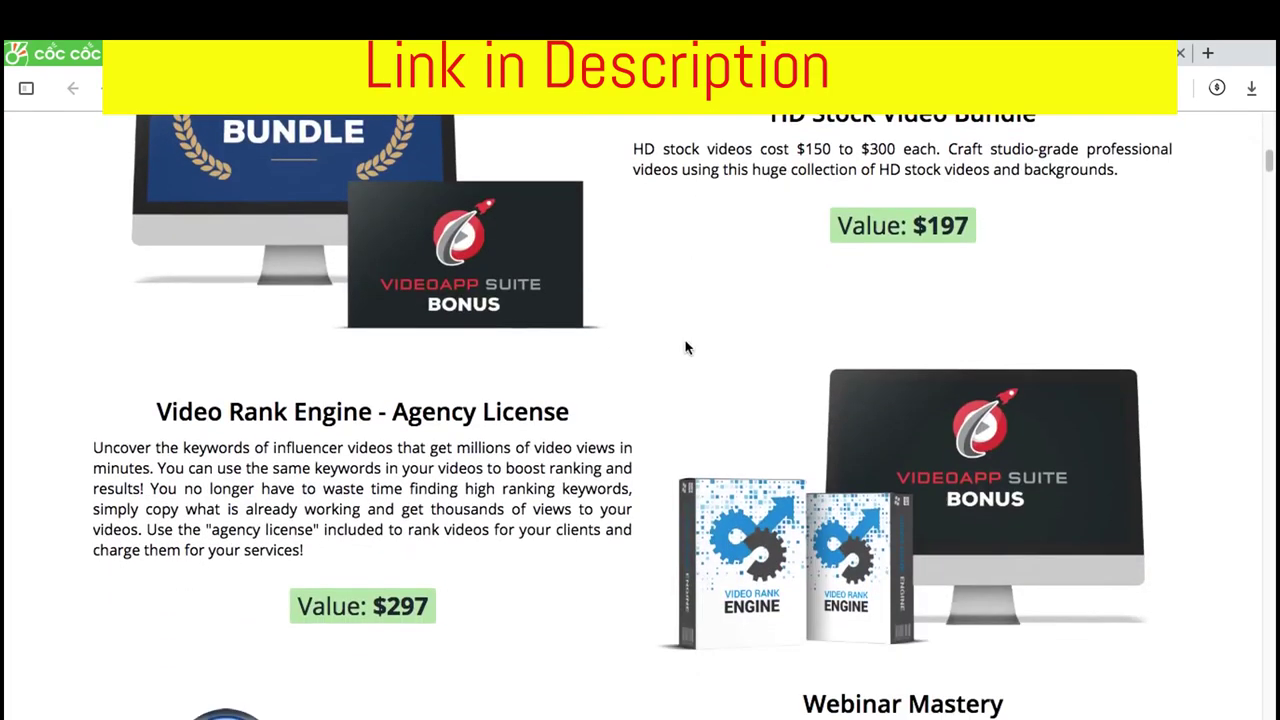
{"action": "scroll", "coordinate": [686, 347], "scroll_direction": "up", "scroll_amount": 4}
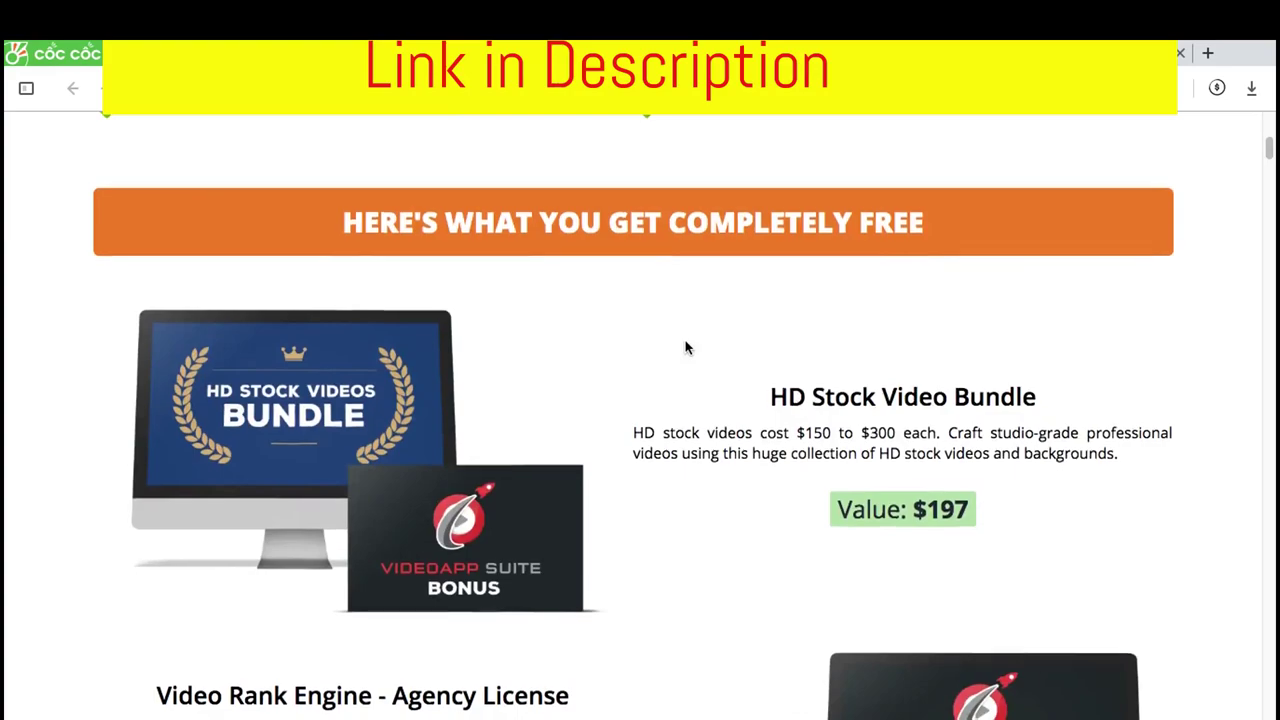
{"action": "scroll", "coordinate": [686, 347], "scroll_direction": "up", "scroll_amount": 5}
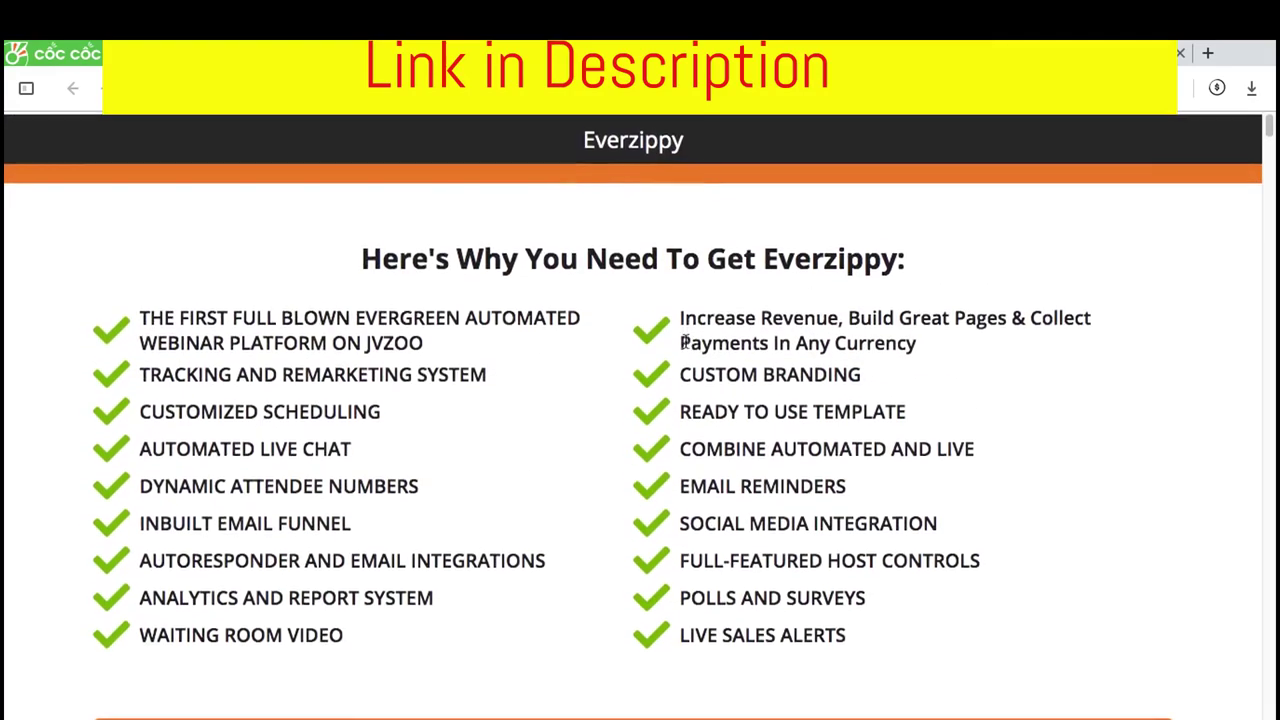
{"action": "scroll", "coordinate": [685, 342], "scroll_direction": "down", "scroll_amount": 3}
{"action": "scroll", "coordinate": [685, 342], "scroll_direction": "up", "scroll_amount": 3}
{"action": "scroll", "coordinate": [685, 342], "scroll_direction": "down", "scroll_amount": 3}
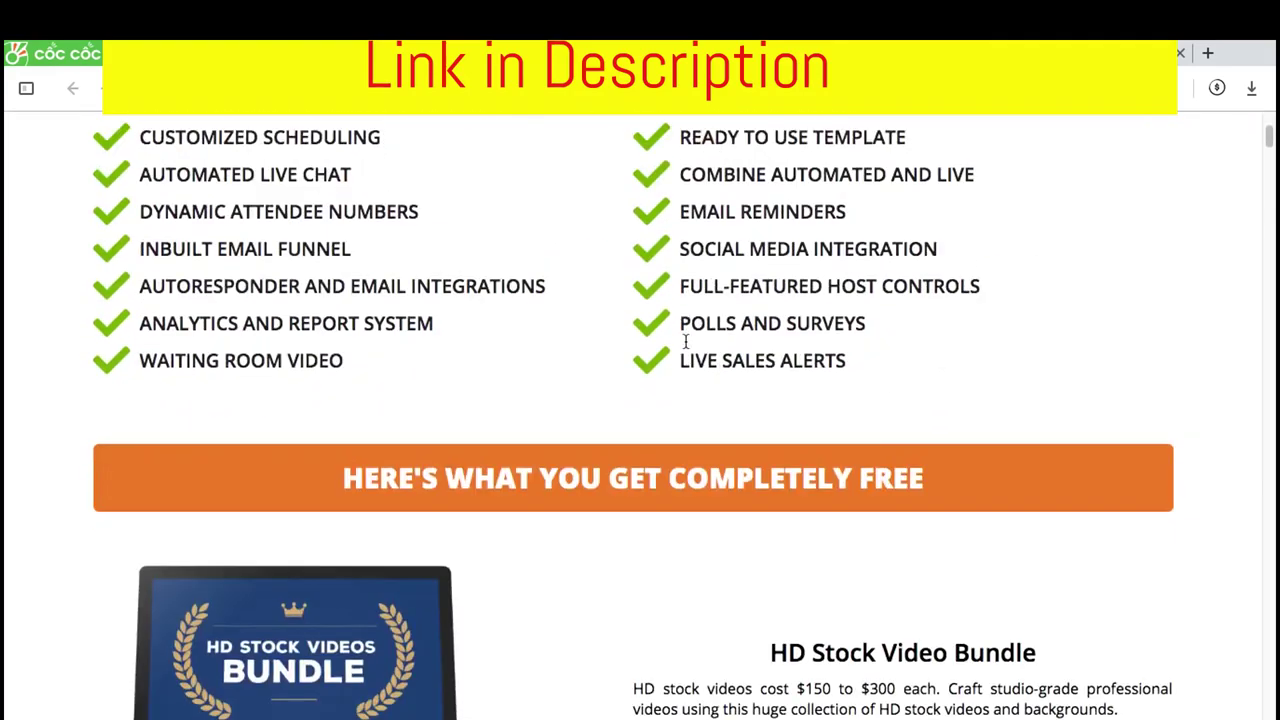
{"action": "scroll", "coordinate": [685, 342], "scroll_direction": "down", "scroll_amount": 2}
{"action": "scroll", "coordinate": [698, 300], "scroll_direction": "up", "scroll_amount": 4}
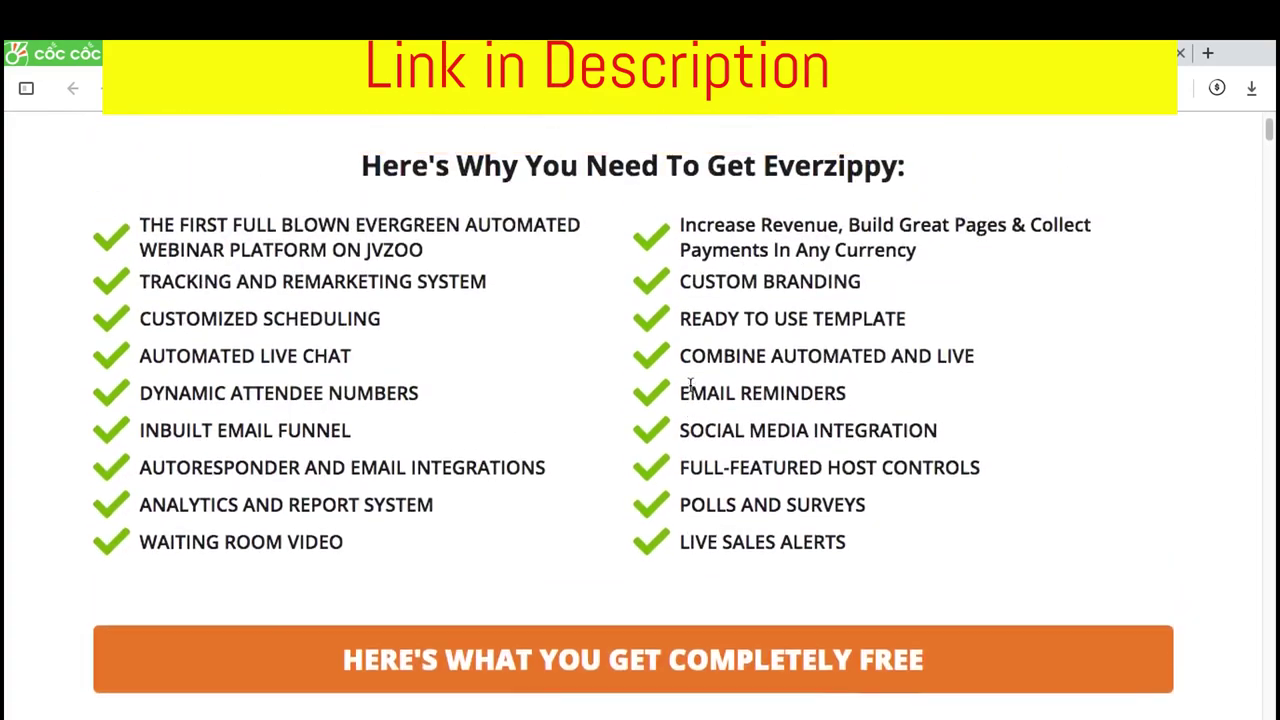
{"action": "scroll", "coordinate": [690, 385], "scroll_direction": "down", "scroll_amount": 6}
Scroll through the remaining free bonuses to the $6135 Total Savings banner and instant-access offer
{"action": "scroll", "coordinate": [690, 390], "scroll_direction": "down", "scroll_amount": 4}
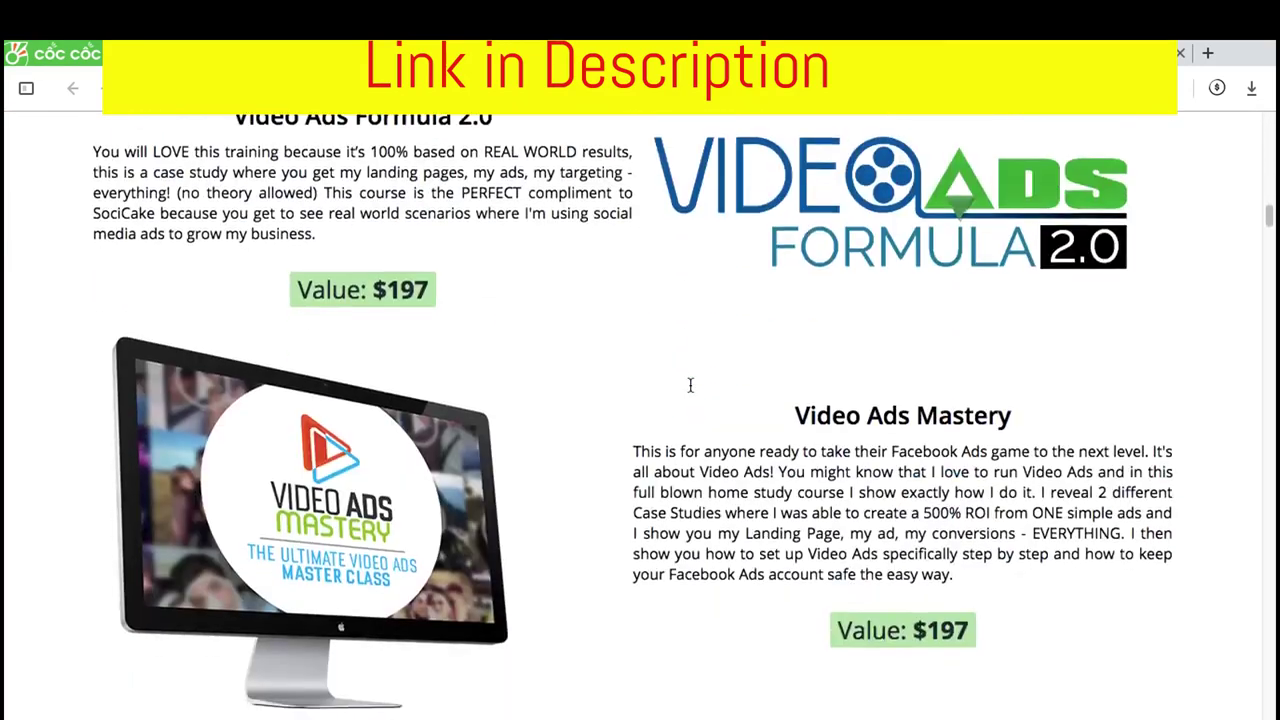
{"action": "scroll", "coordinate": [690, 385], "scroll_direction": "down", "scroll_amount": 12}
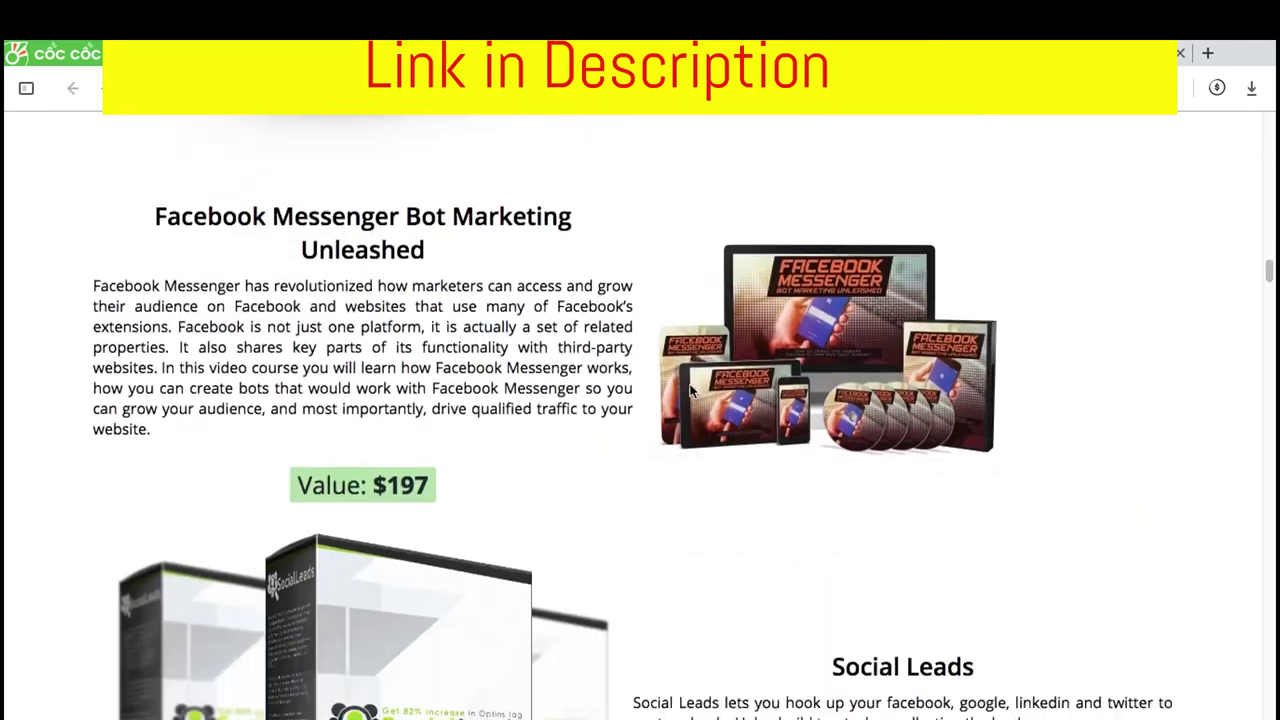
{"action": "scroll", "coordinate": [690, 390], "scroll_direction": "down", "scroll_amount": 4}
{"action": "scroll", "coordinate": [690, 385], "scroll_direction": "down", "scroll_amount": 12}
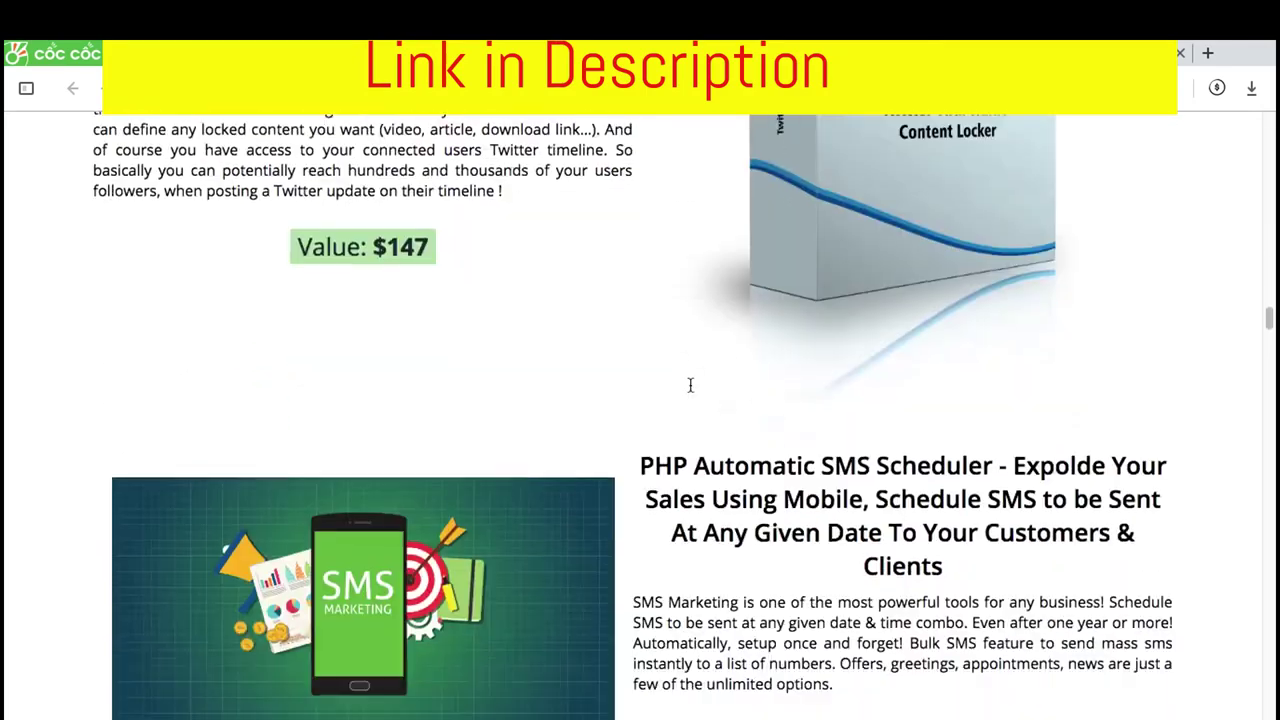
{"action": "scroll", "coordinate": [690, 388], "scroll_direction": "down", "scroll_amount": 8}
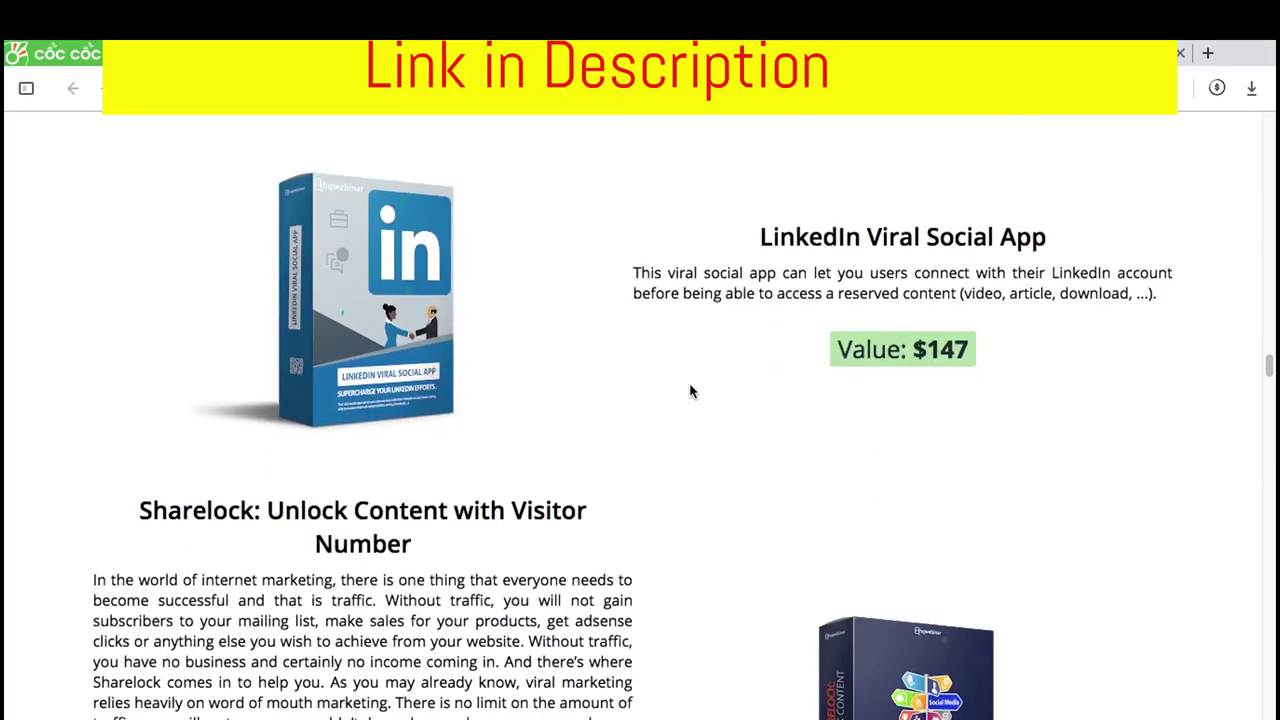
{"action": "scroll", "coordinate": [690, 391], "scroll_direction": "down", "scroll_amount": 8}
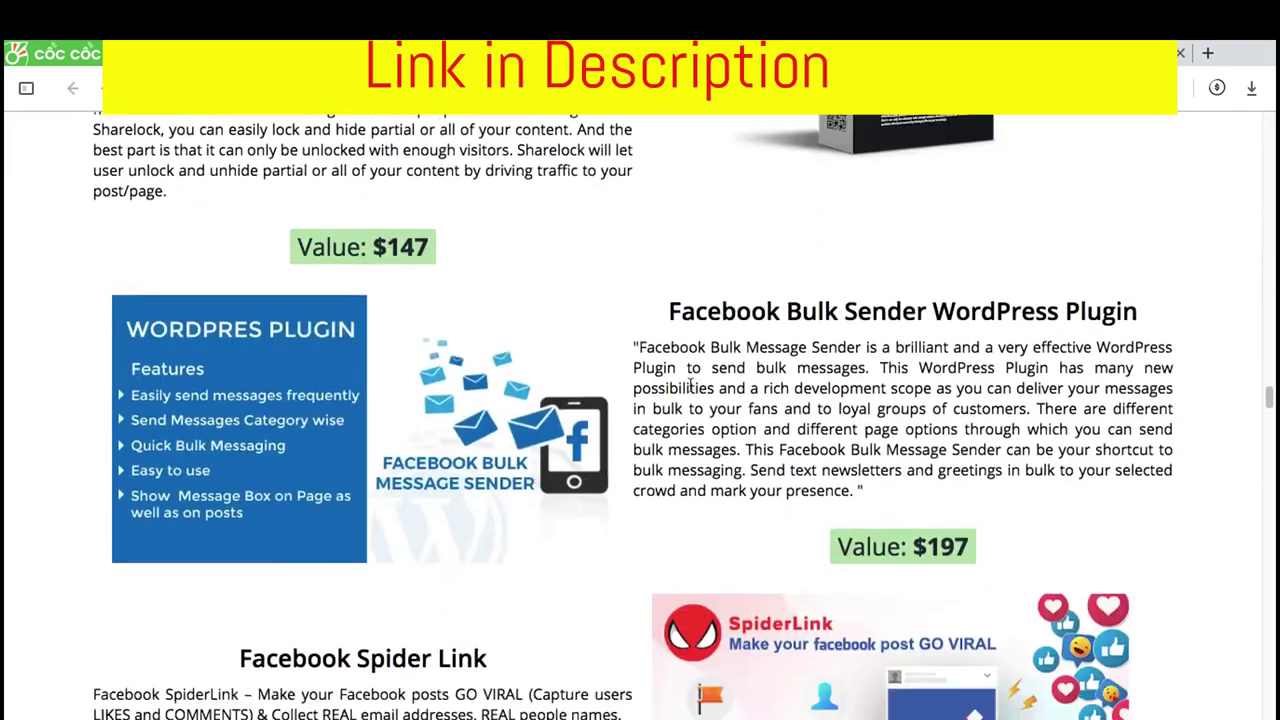
{"action": "scroll", "coordinate": [690, 391], "scroll_direction": "down", "scroll_amount": 1}
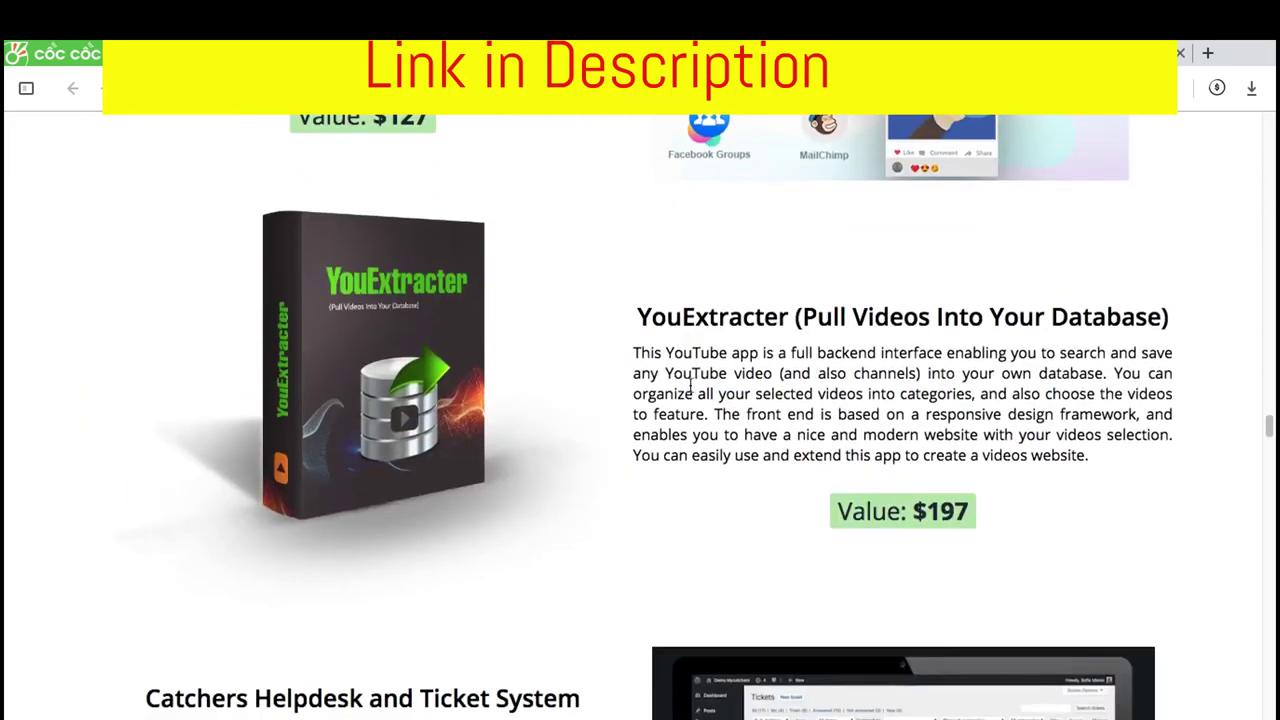
{"action": "scroll", "coordinate": [690, 388], "scroll_direction": "down", "scroll_amount": 12}
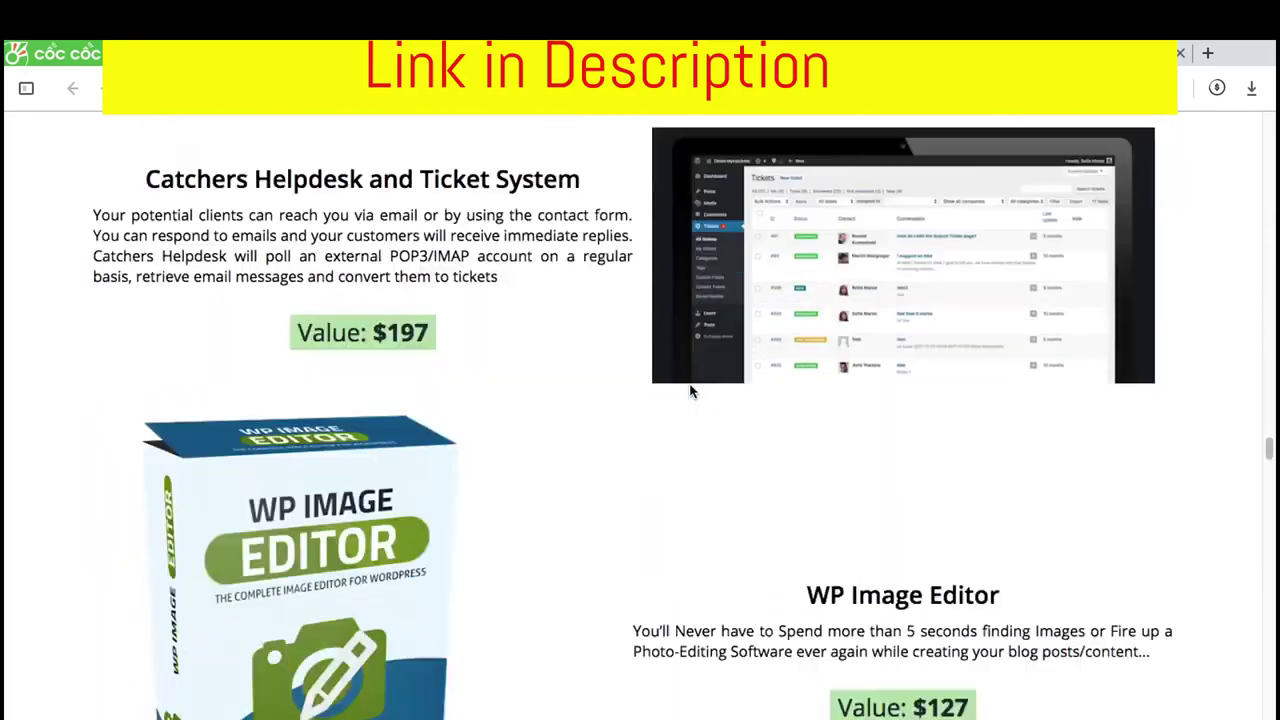
{"action": "scroll", "coordinate": [690, 391], "scroll_direction": "down", "scroll_amount": 15}
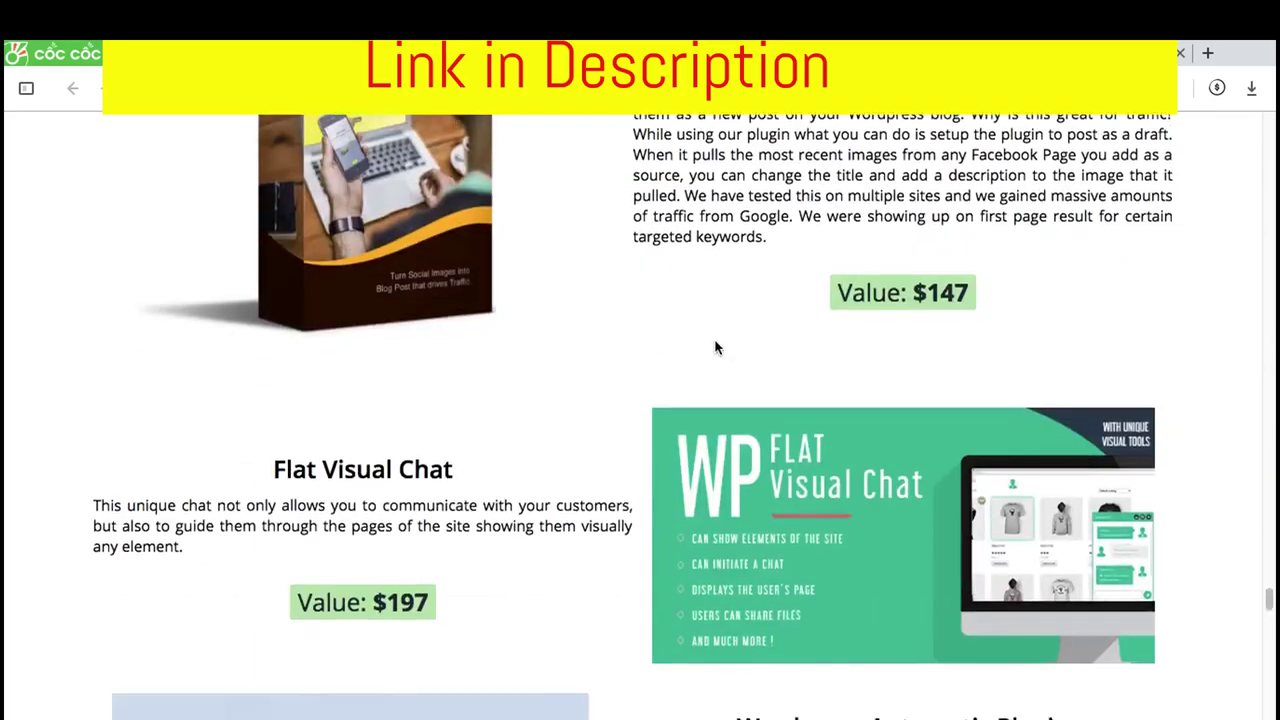
{"action": "scroll", "coordinate": [715, 347], "scroll_direction": "down", "scroll_amount": 14}
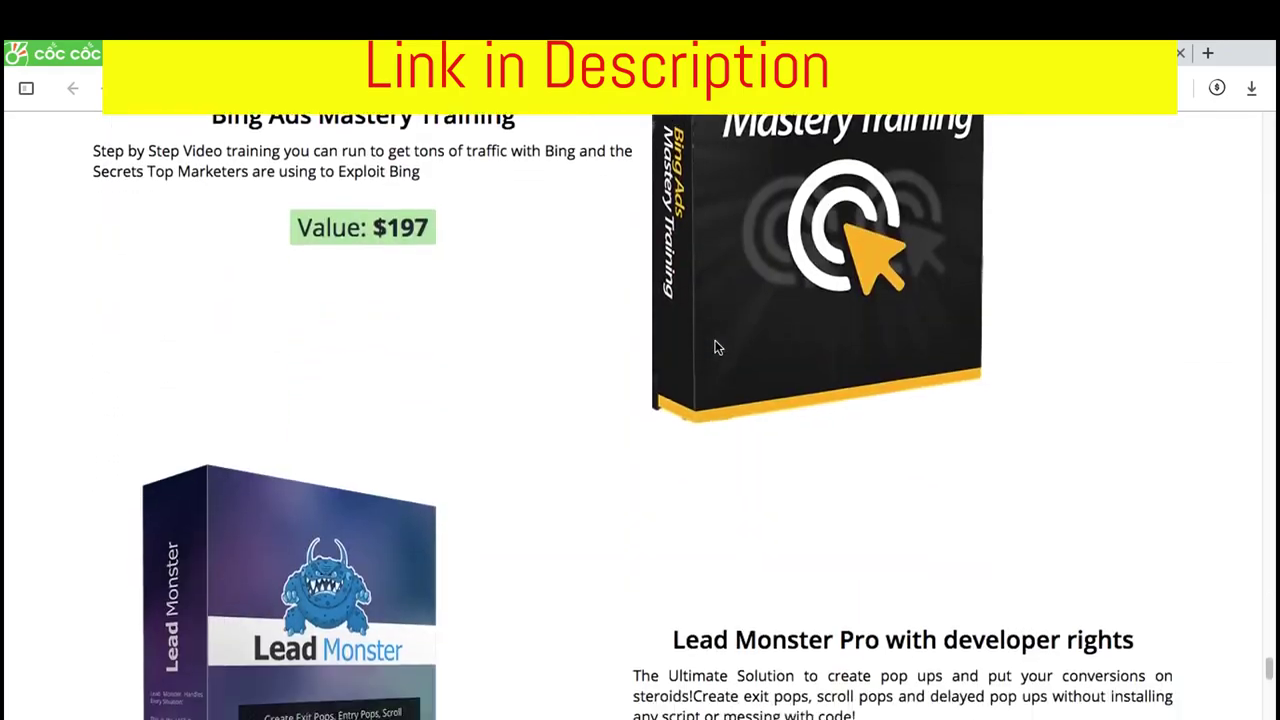
{"action": "scroll", "coordinate": [714, 345], "scroll_direction": "down", "scroll_amount": 7}
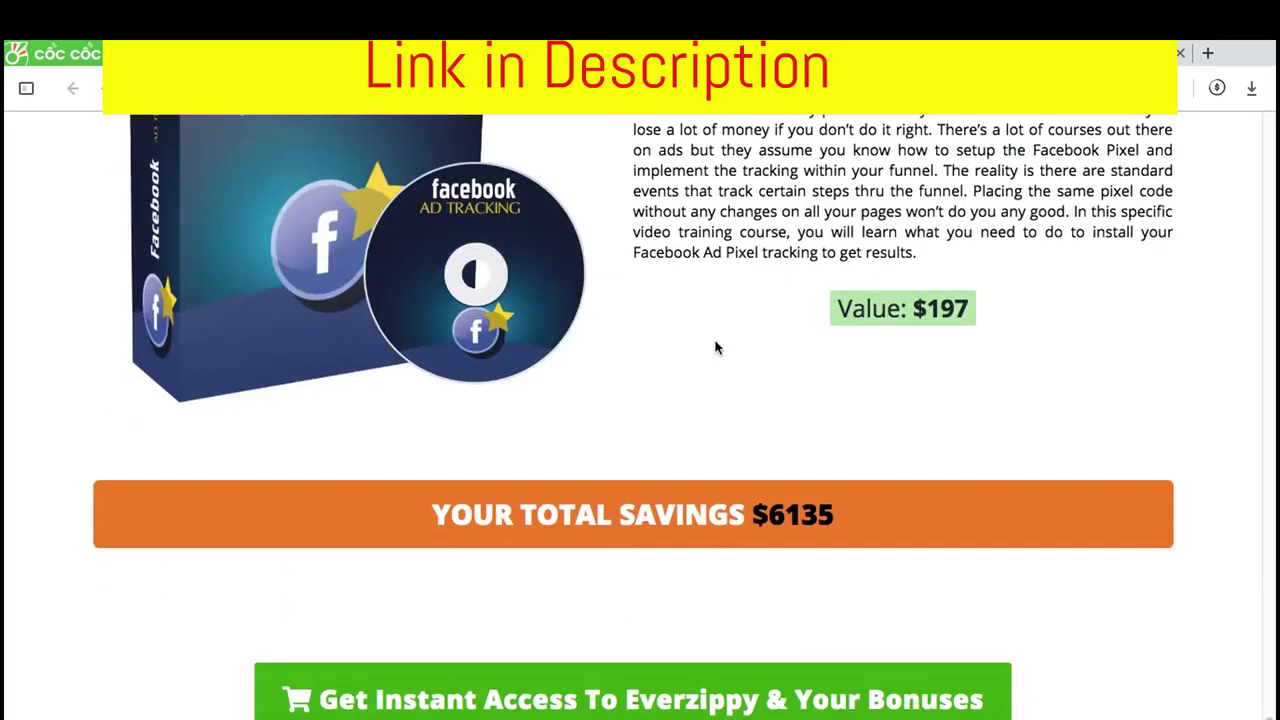
{"action": "scroll", "coordinate": [714, 346], "scroll_direction": "up", "scroll_amount": 8}
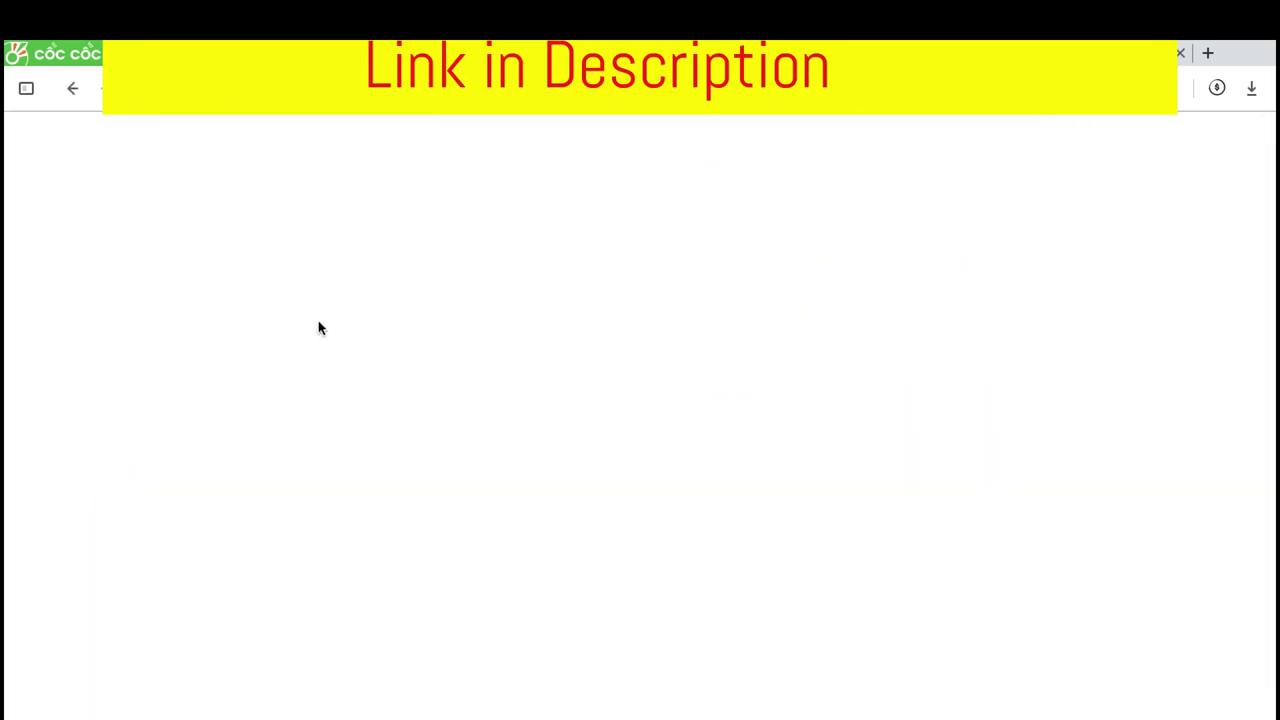